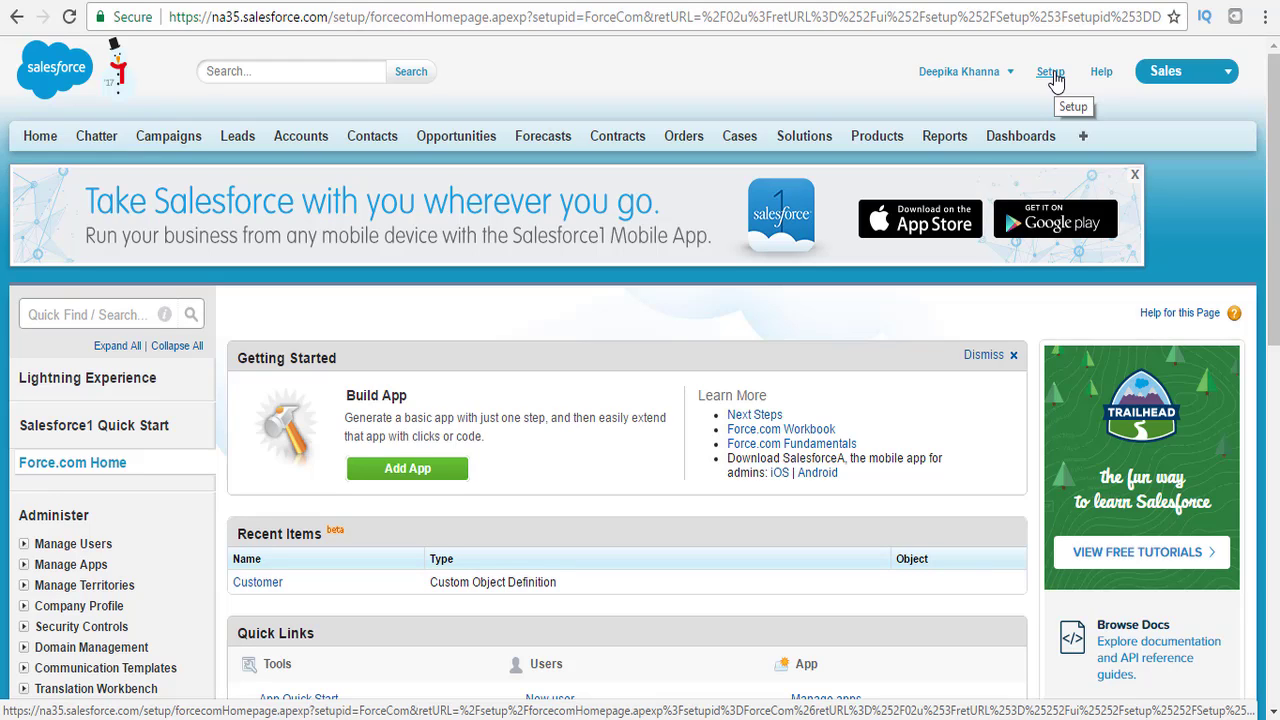
Load login.salesforce.com and choose Log In with a Different Username.
click(1044, 18)
text(login)
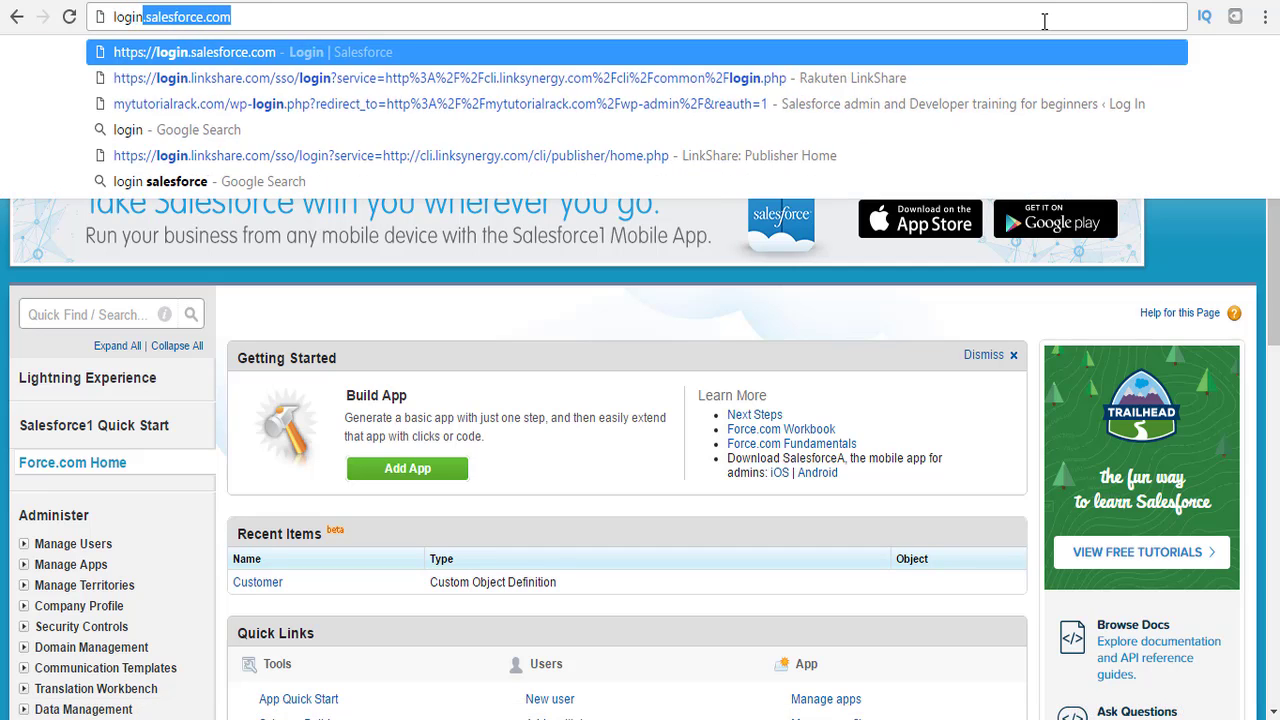
key(Return)
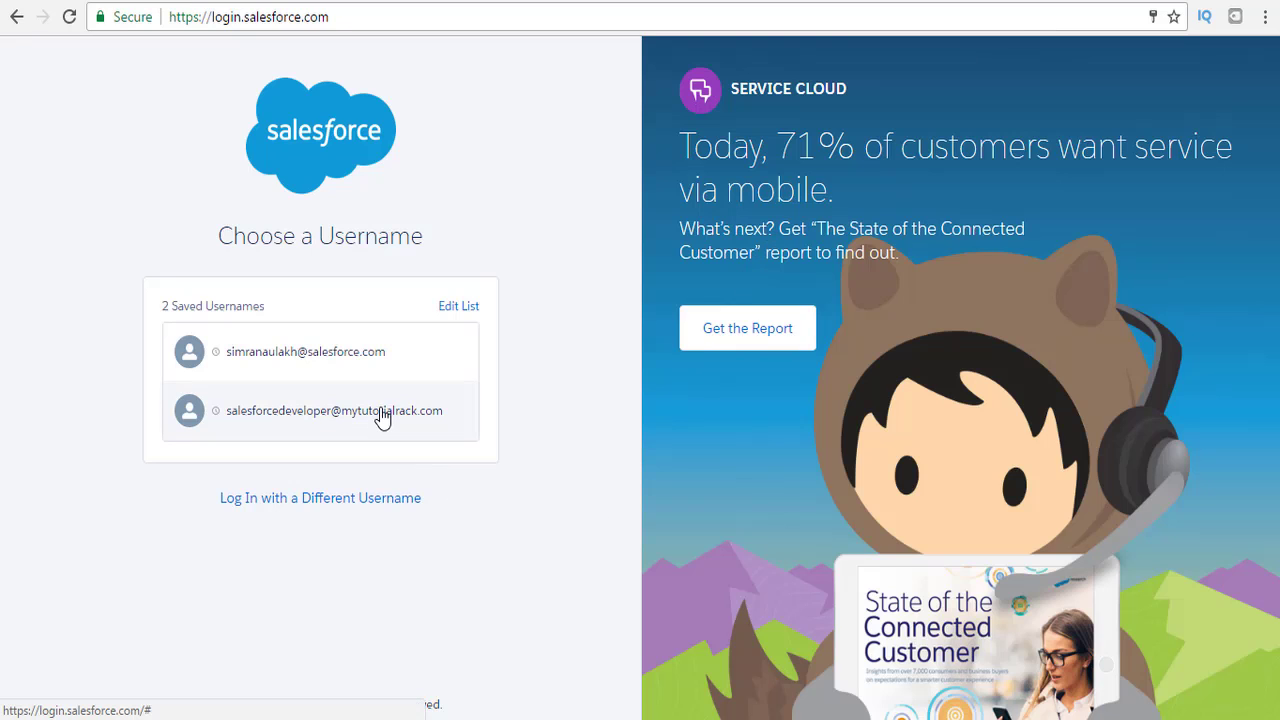
click(367, 502)
Sign in with the other account's username and password.
click(331, 281)
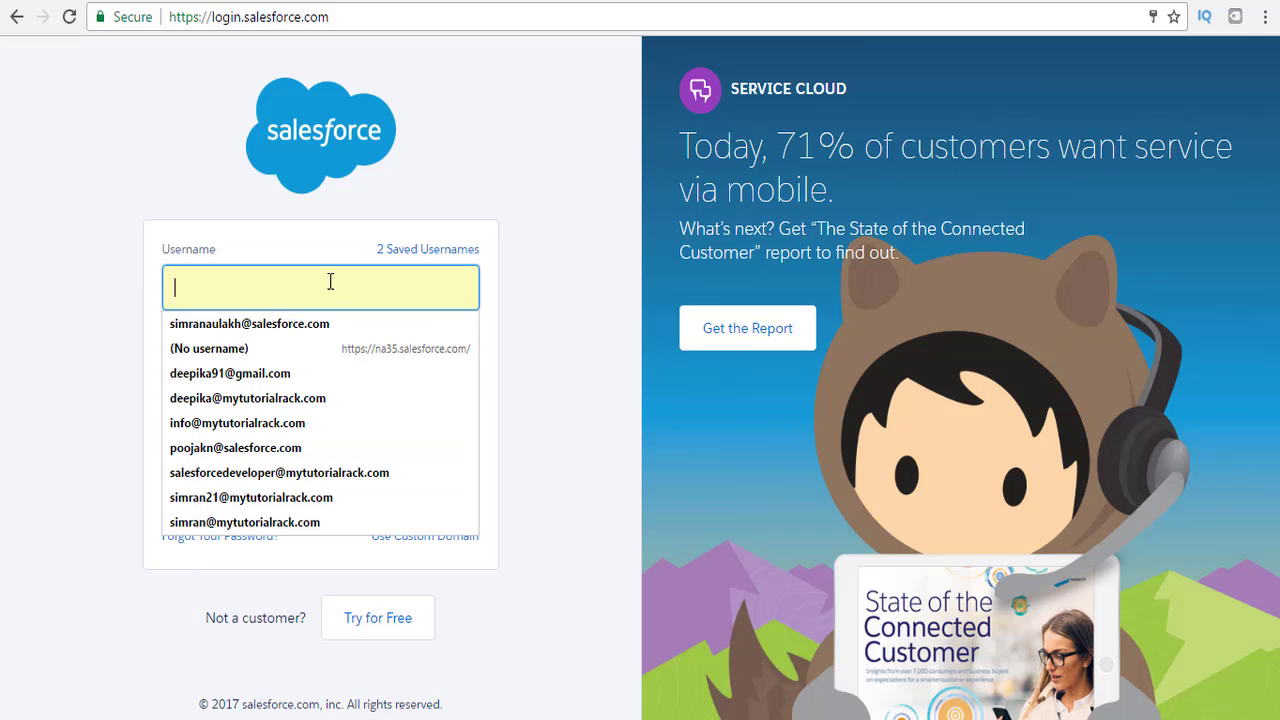
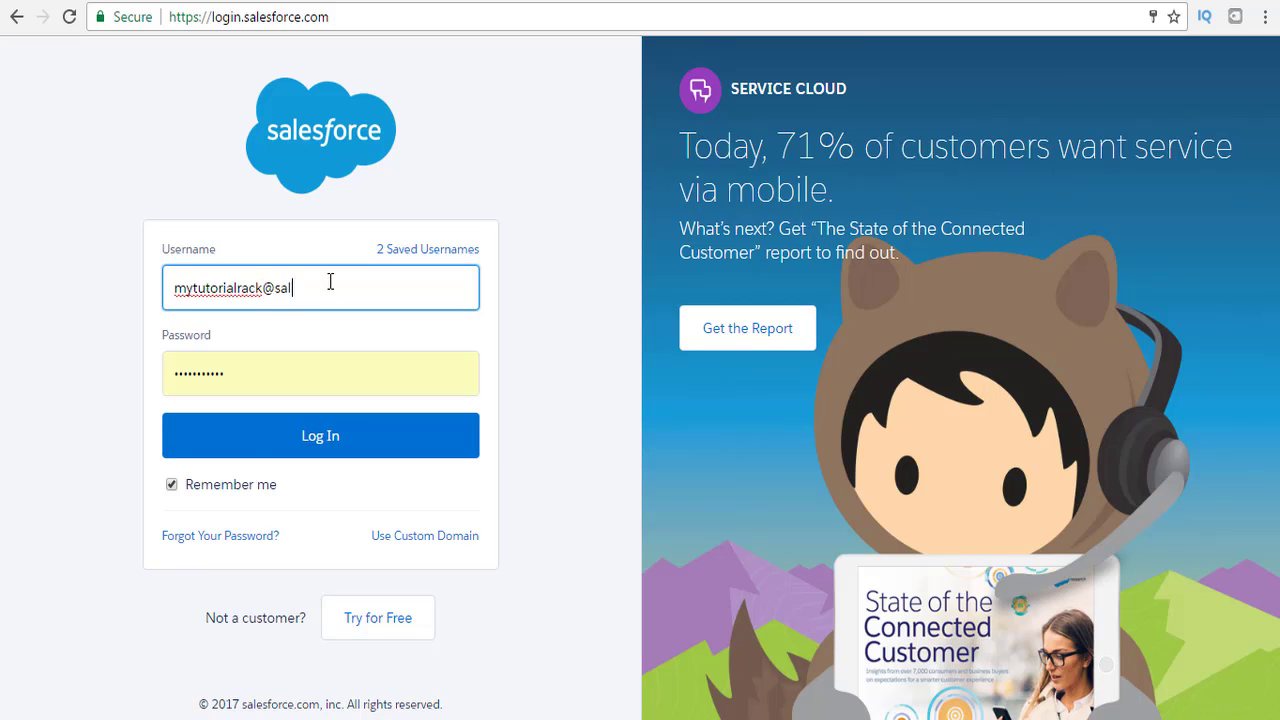
key(Tab)
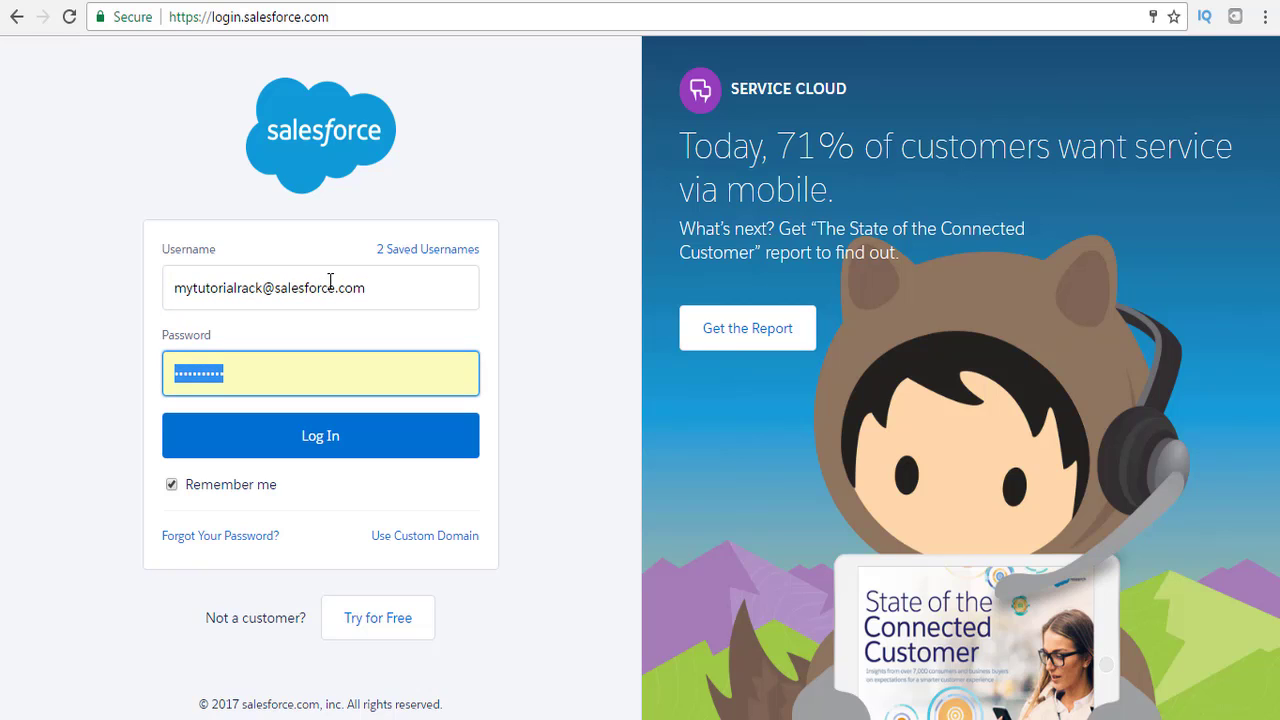
text(***********)
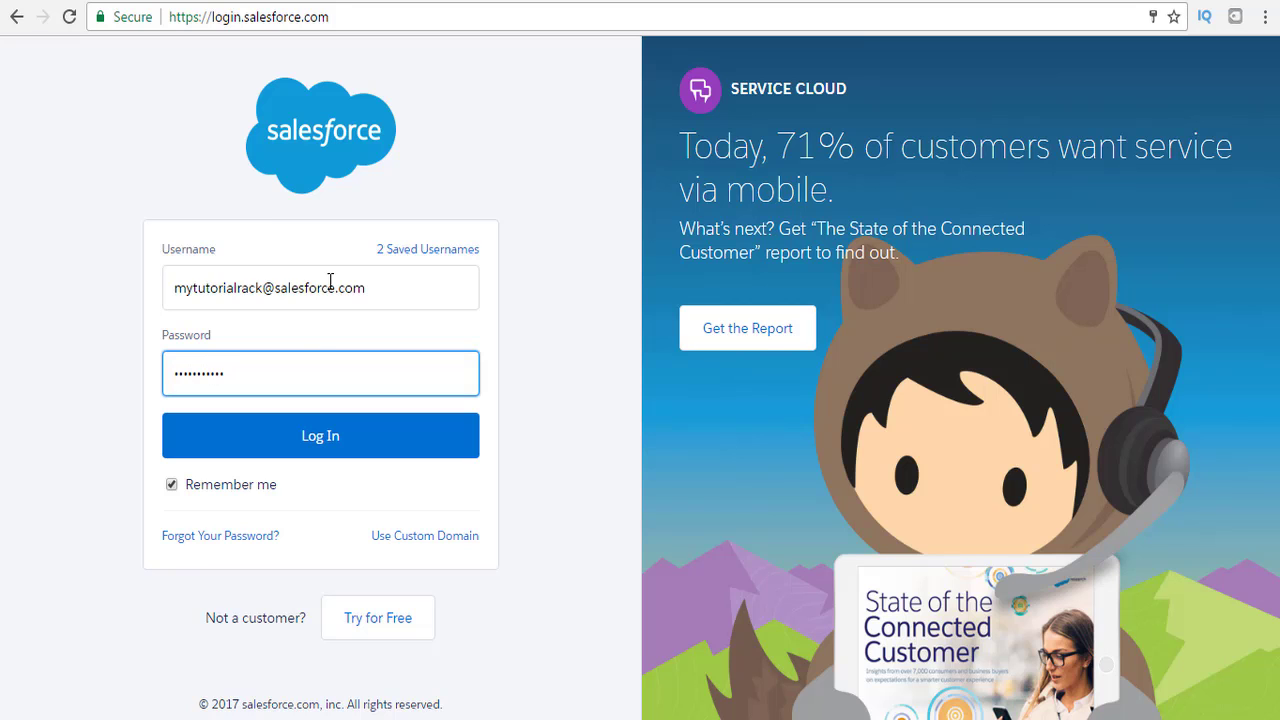
click(334, 440)
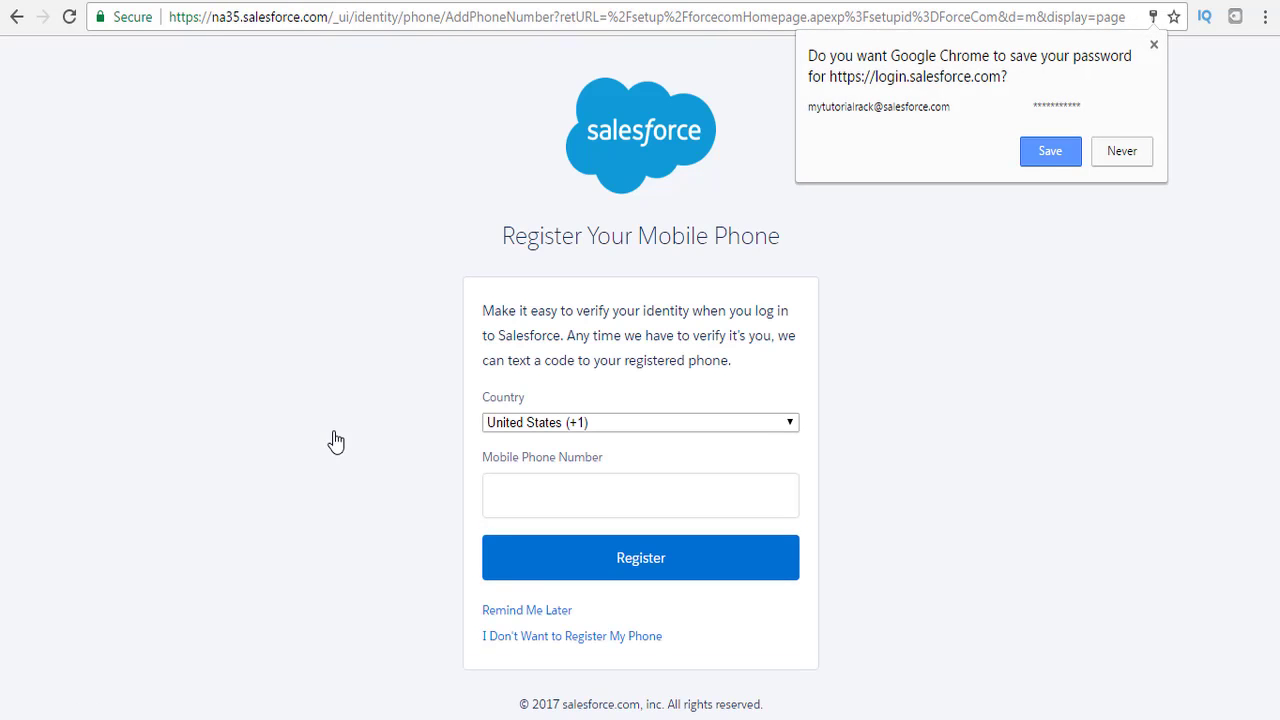
Skip phone registration, go to Setup and filter Quick Find by 'apps'.
click(604, 640)
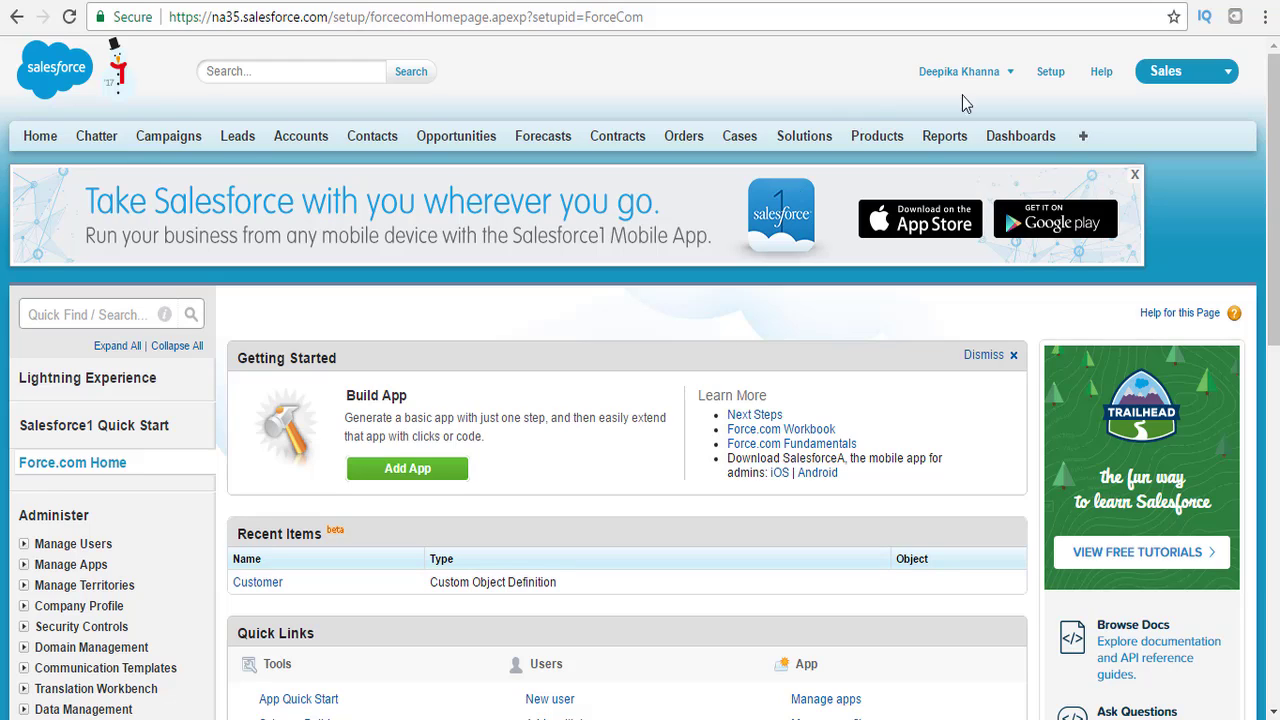
click(1052, 78)
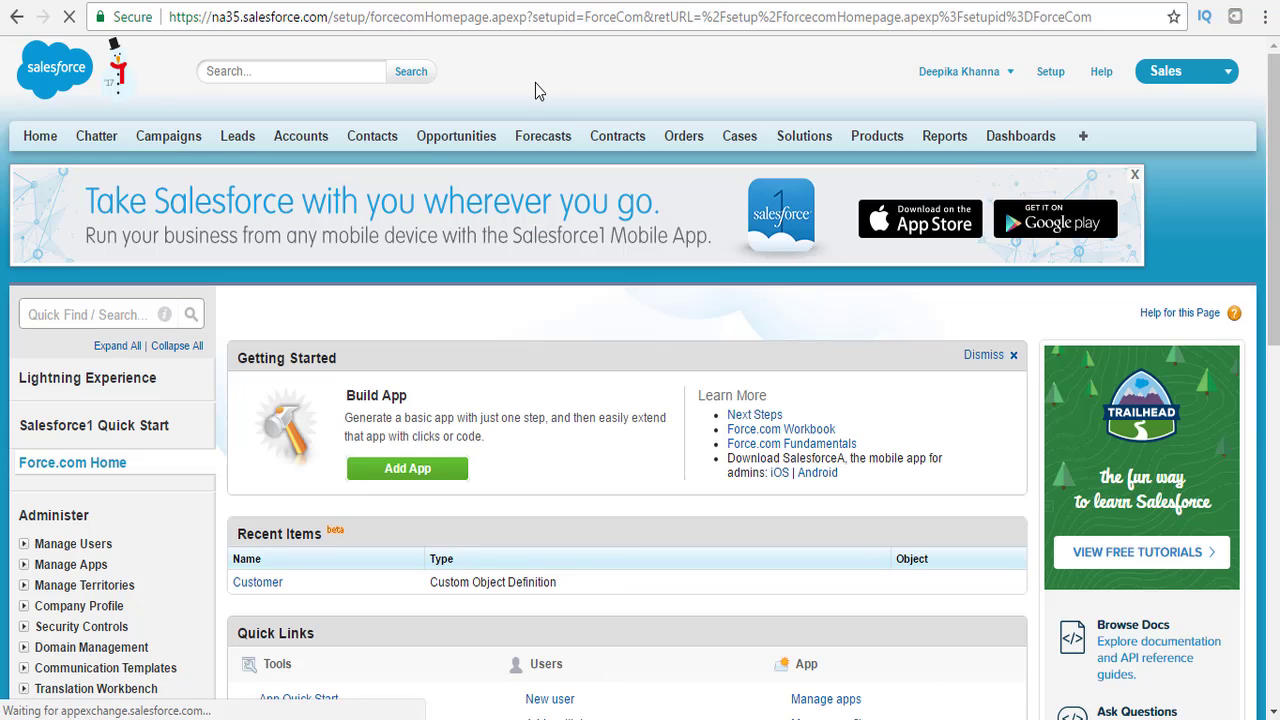
click(137, 313)
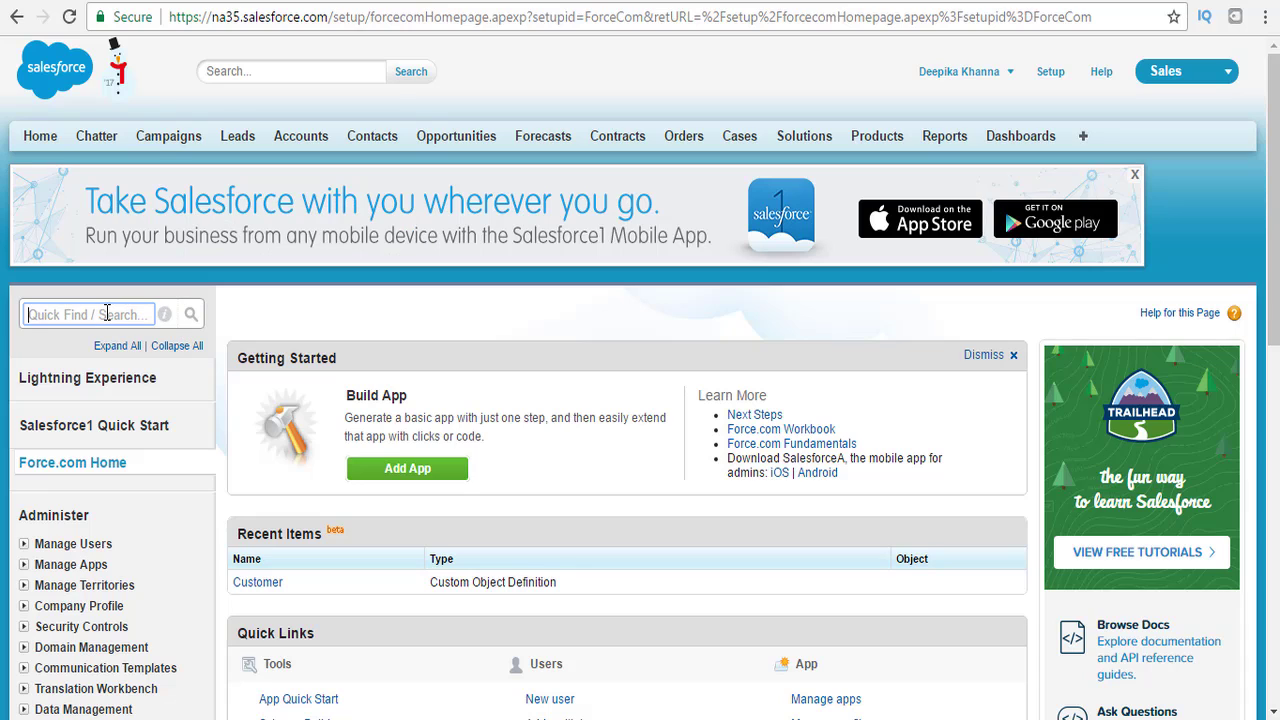
text(apps)
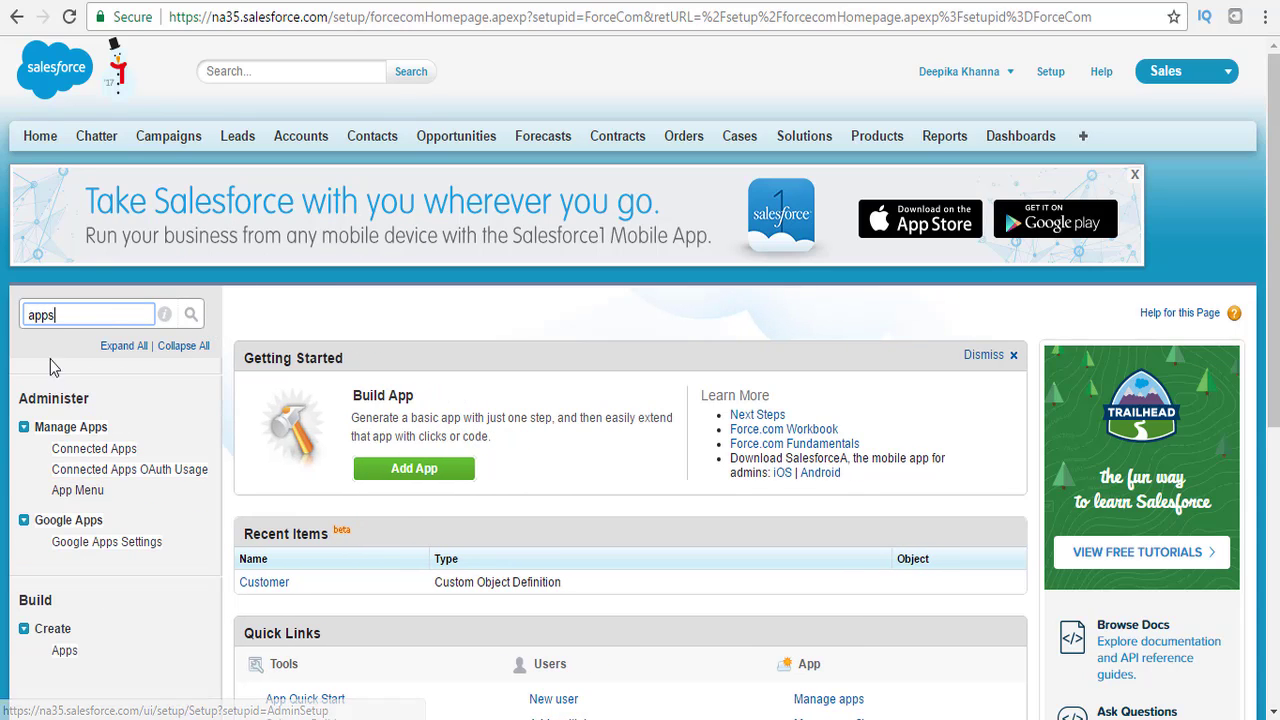
drag(59, 600, 27, 600)
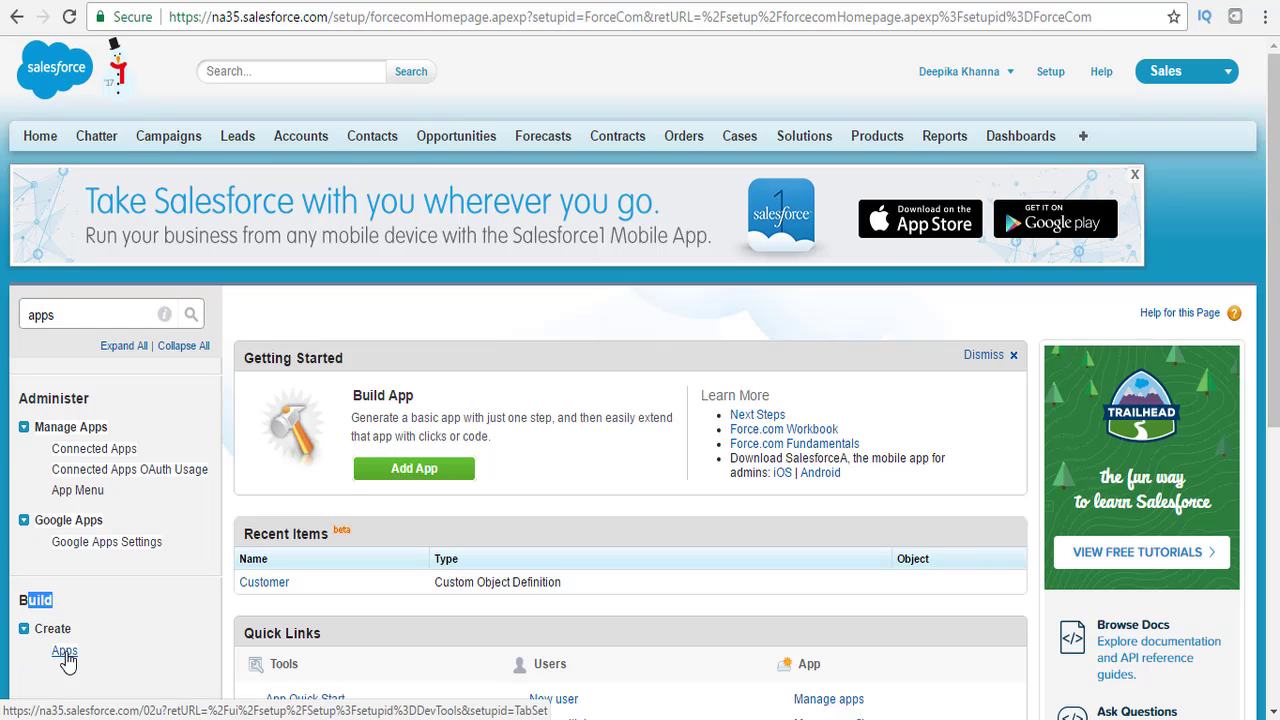
Open Create > Apps and start a new app from the Apps list.
click(65, 655)
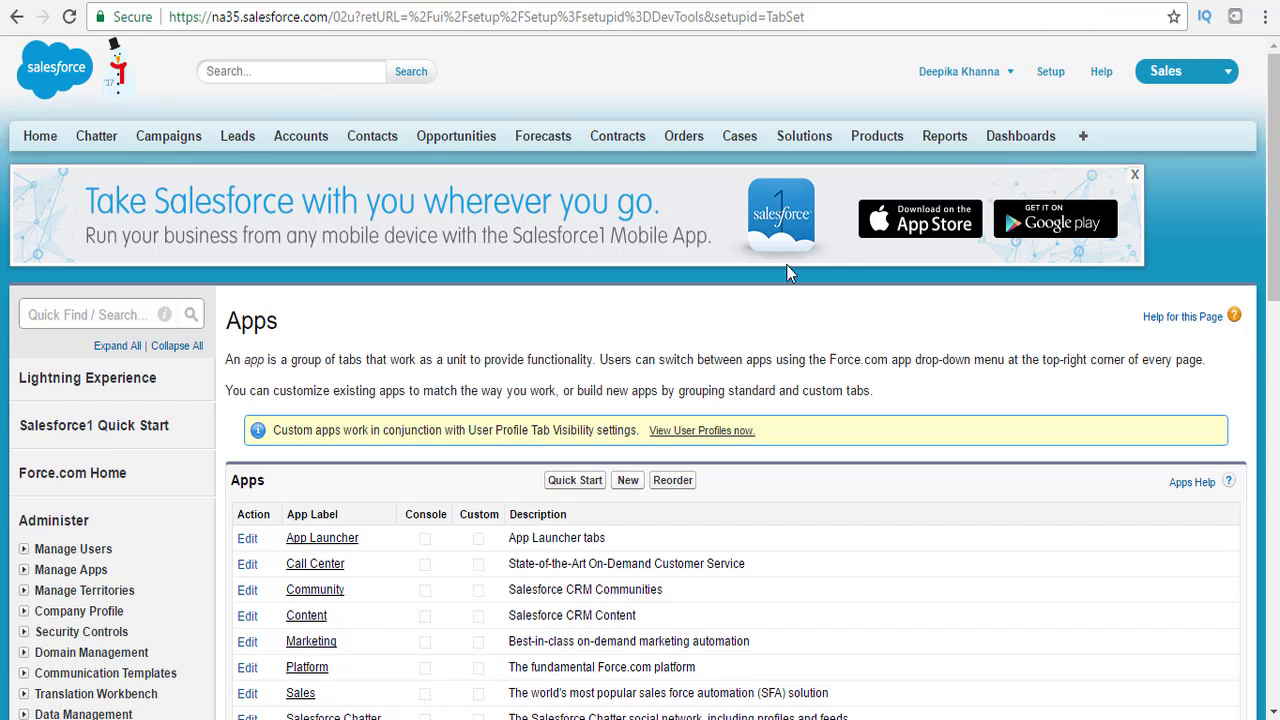
scroll(1218, 241, down, 2)
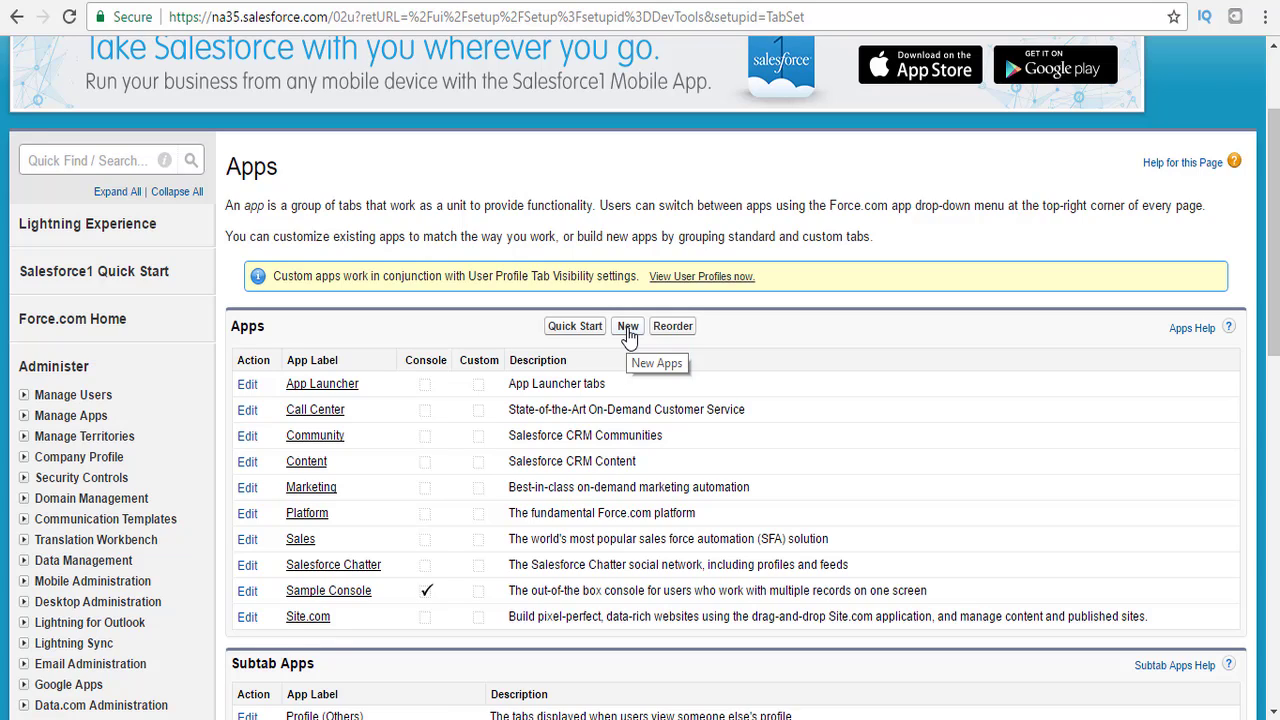
click(628, 327)
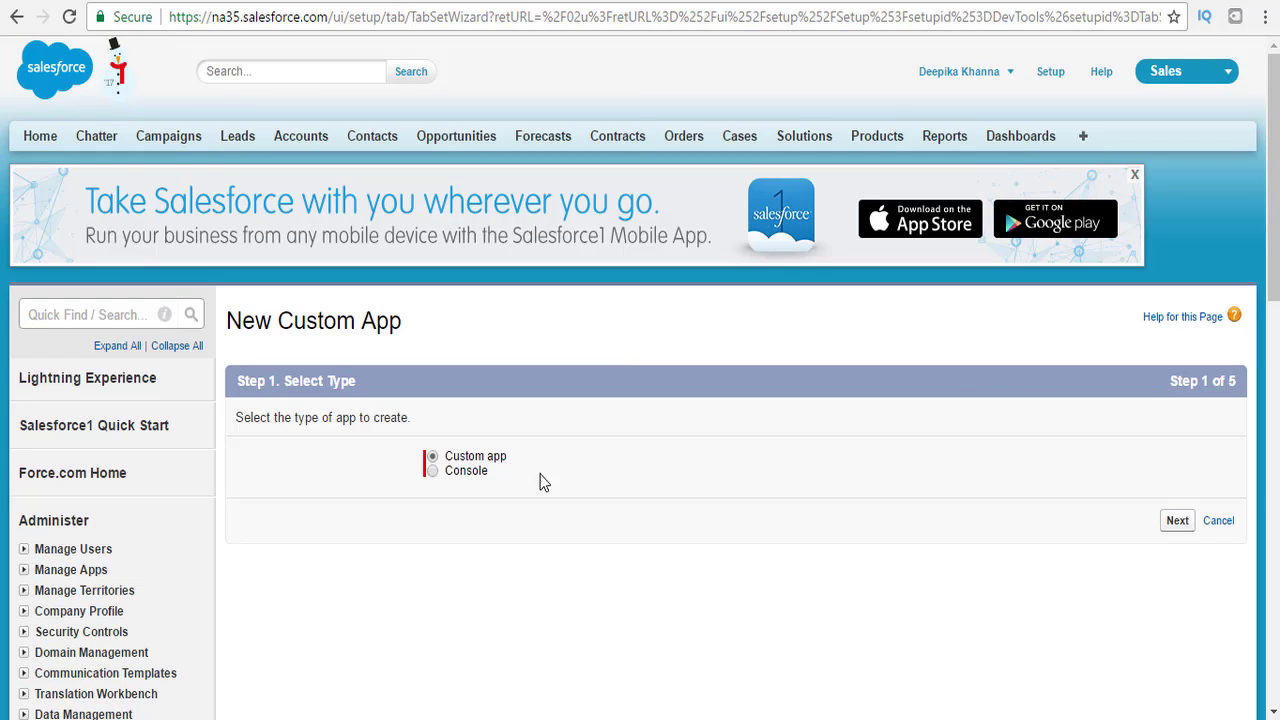
Choose a Custom app and label it ChemicalEquipmentAndProcessing.
click(1177, 522)
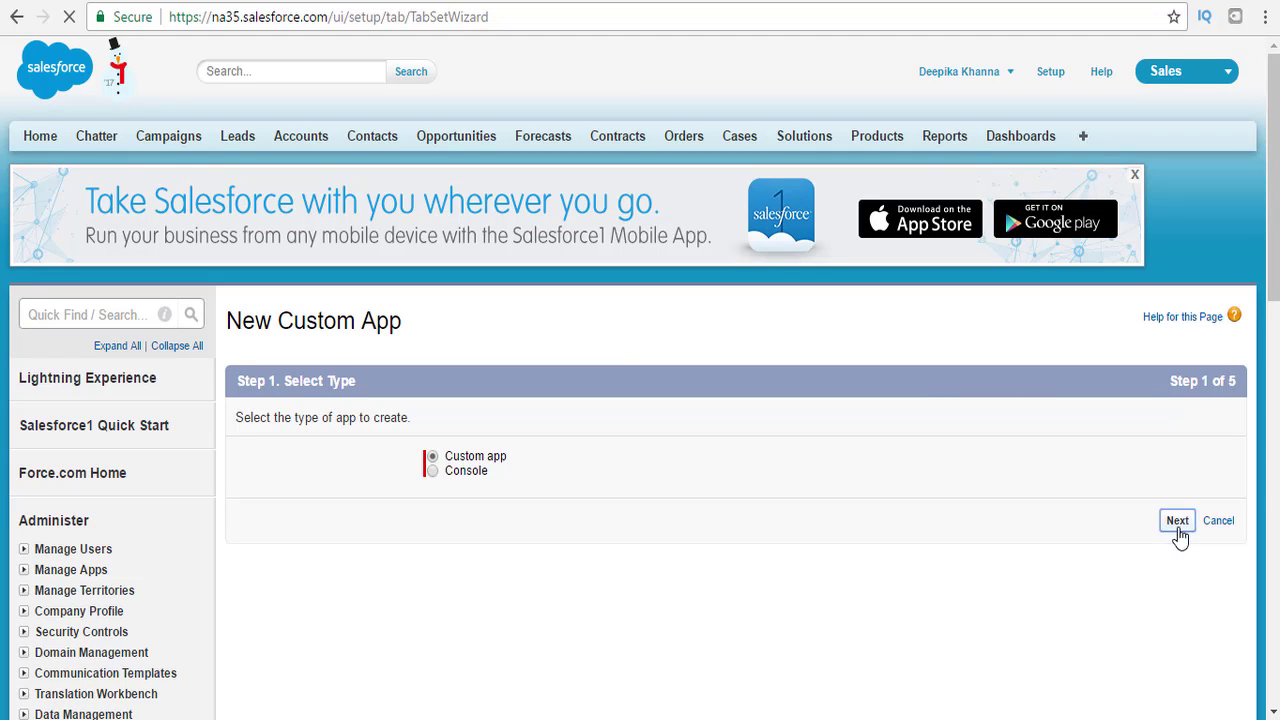
click(604, 507)
text(Che)
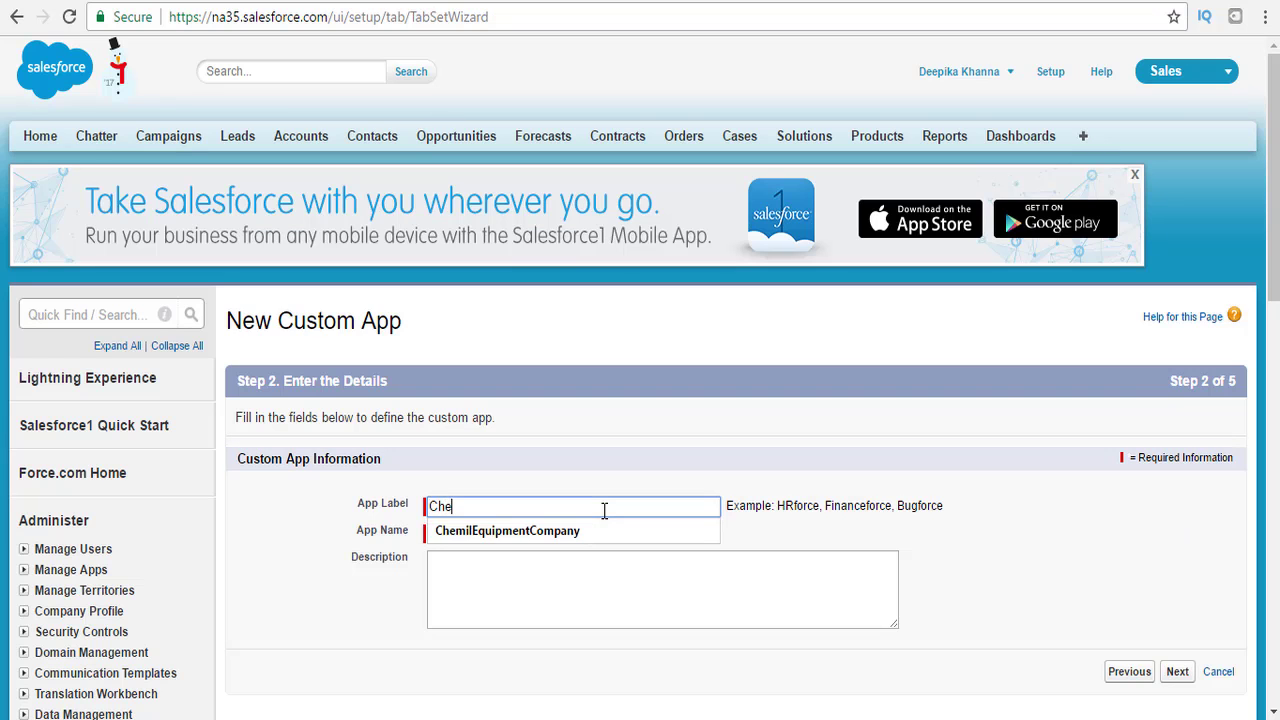
text(c)
key(BackSpace)
text(micalEqu)
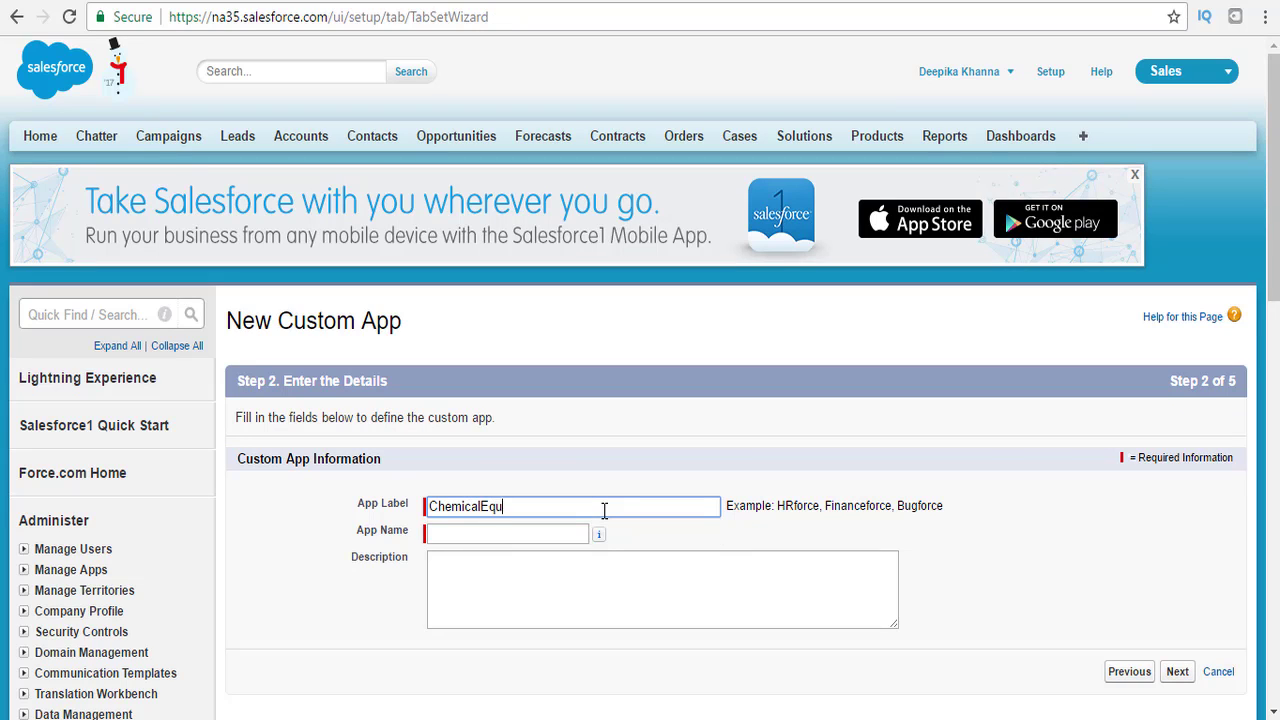
text(ipmentAndProcessing)
key(Tab)
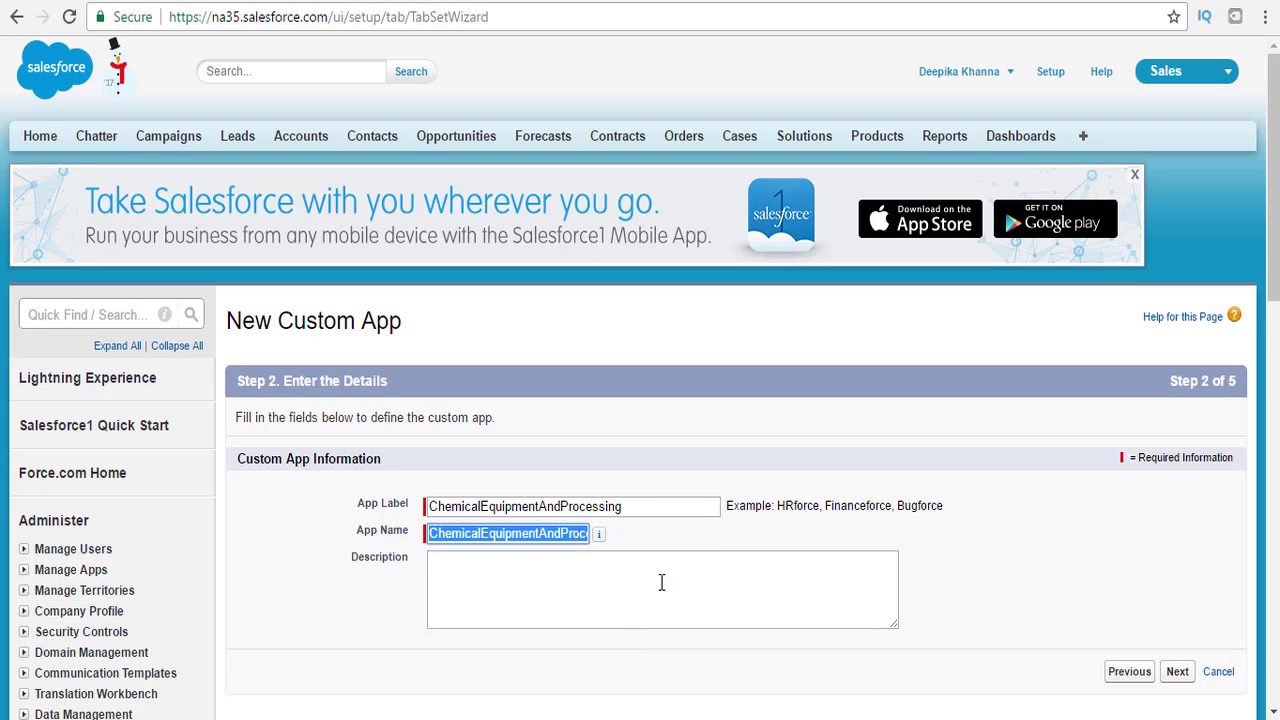
Skip the logo, keep default tabs, make the app visible to all profiles, and save.
click(1177, 672)
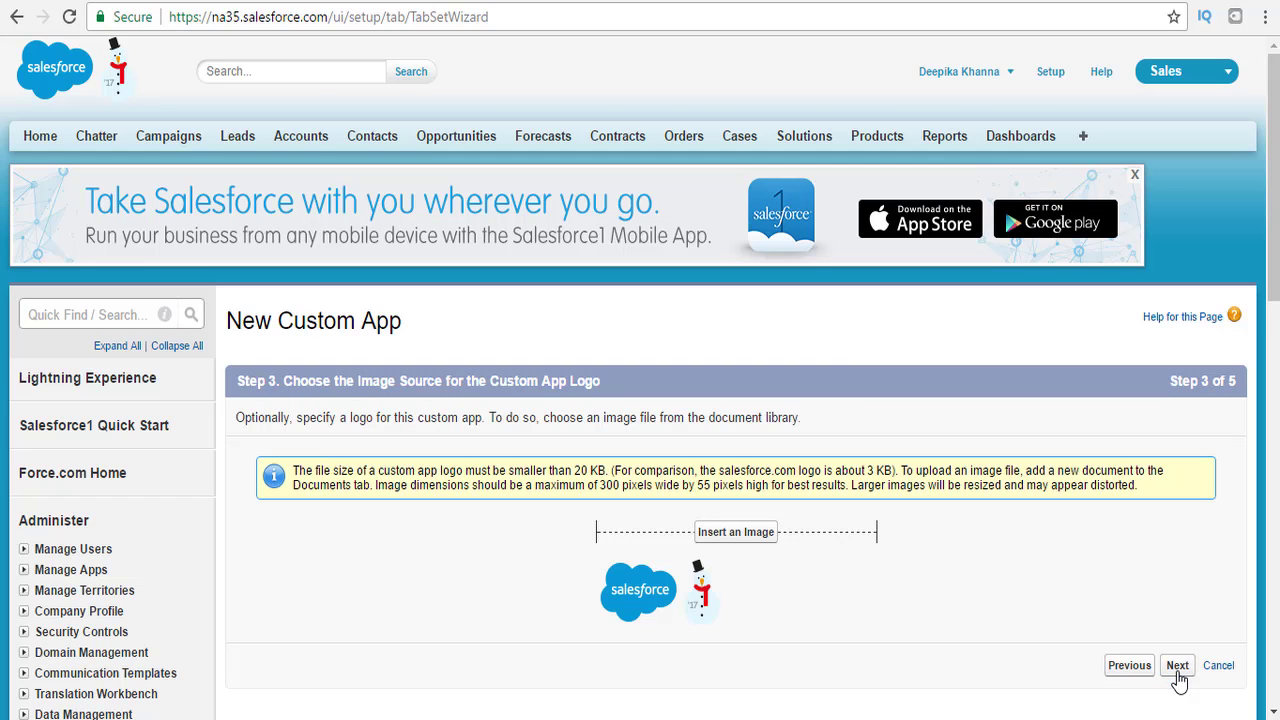
scroll(1200, 400, down, 2)
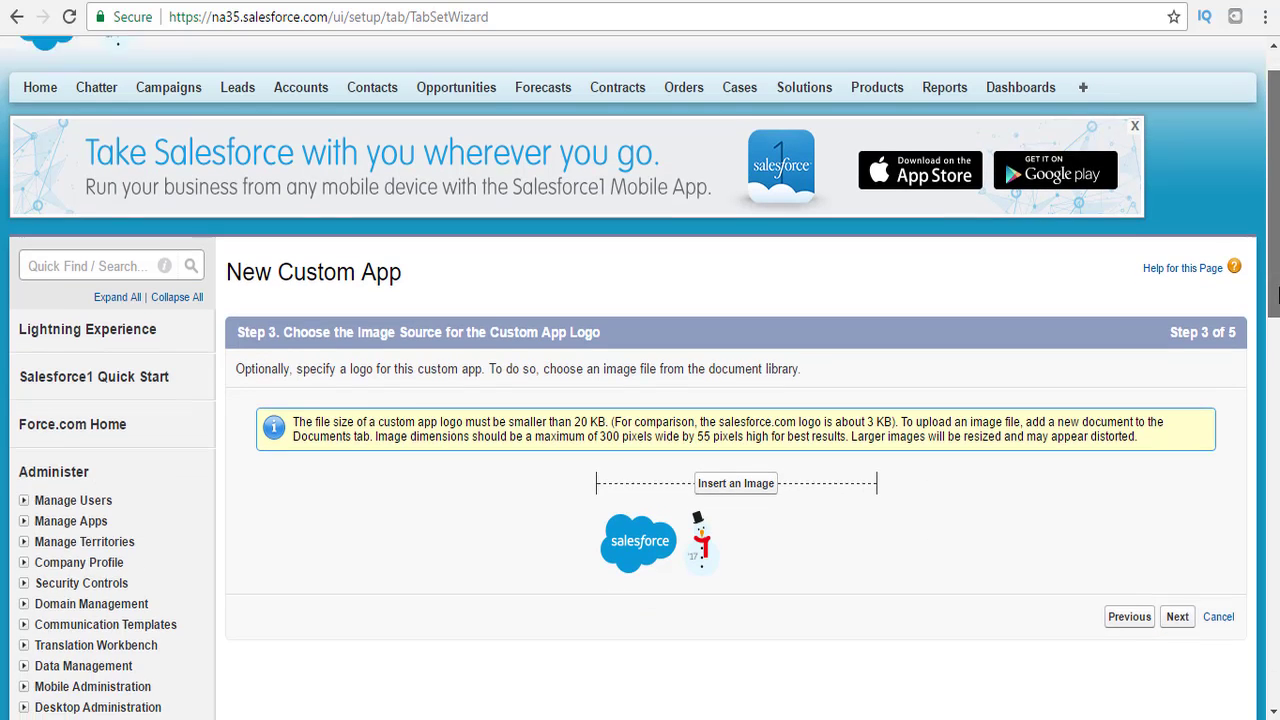
click(1177, 513)
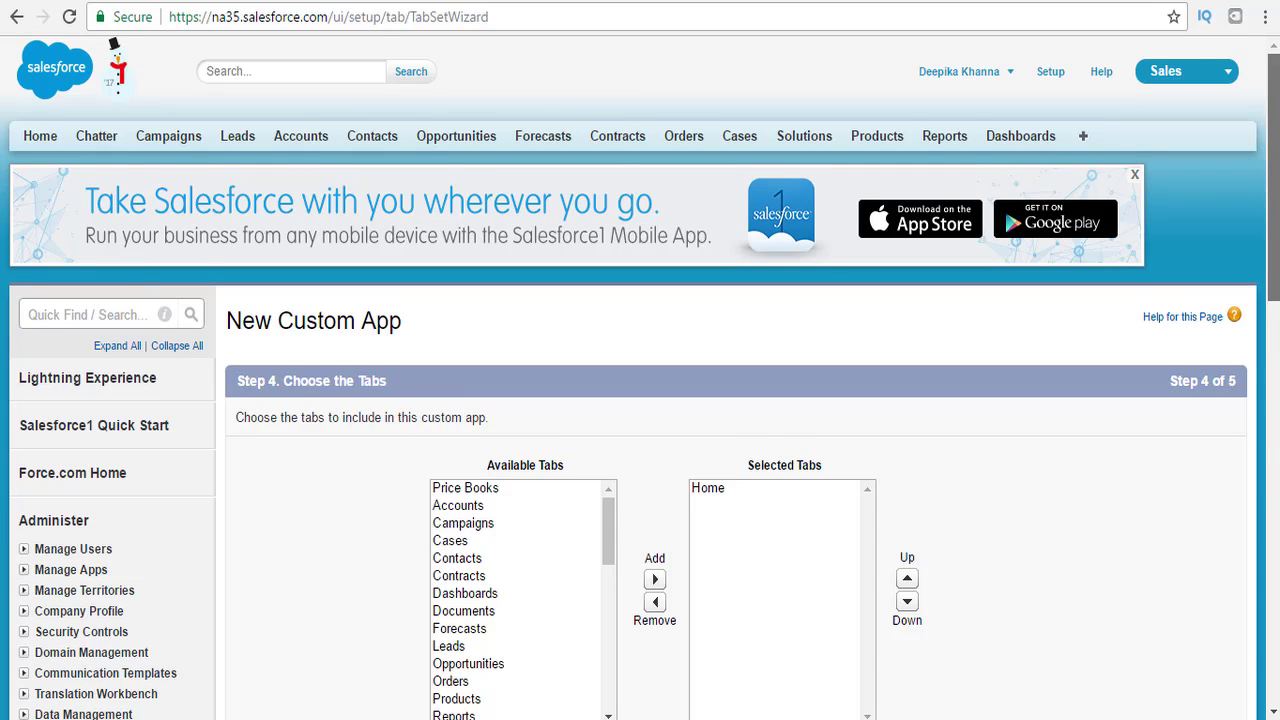
drag(1270, 259, 1270, 335)
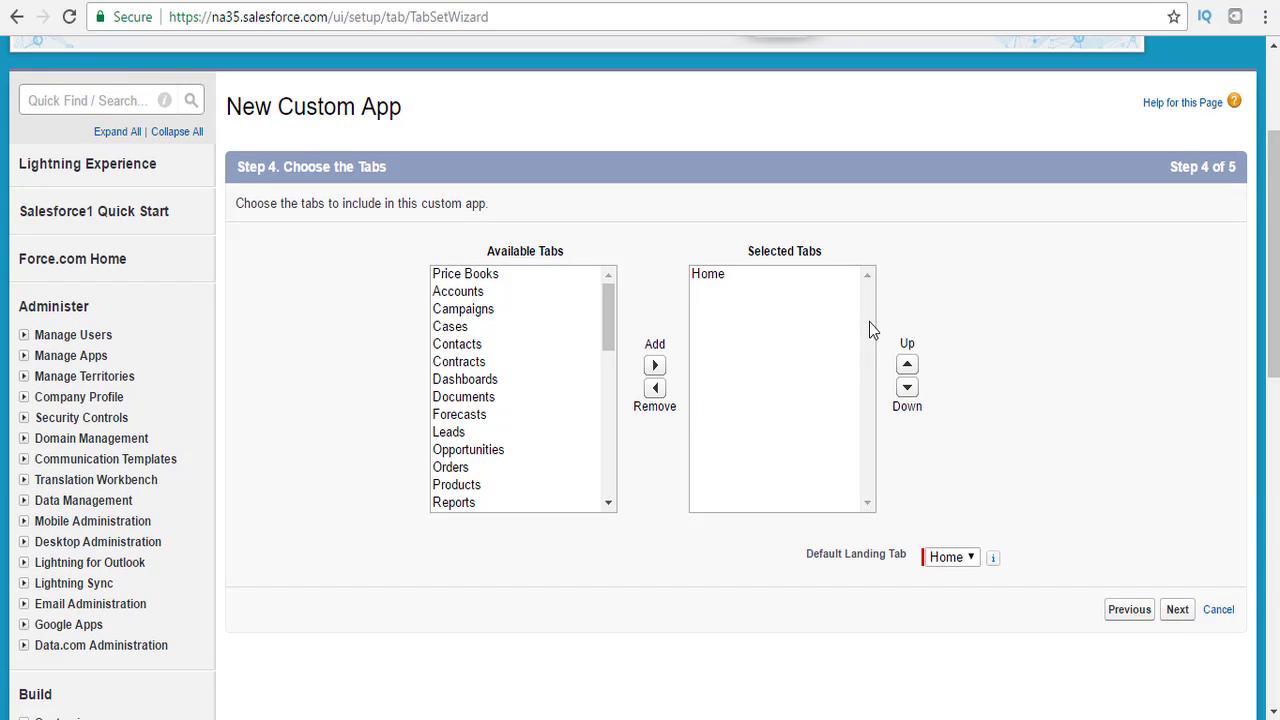
click(1177, 611)
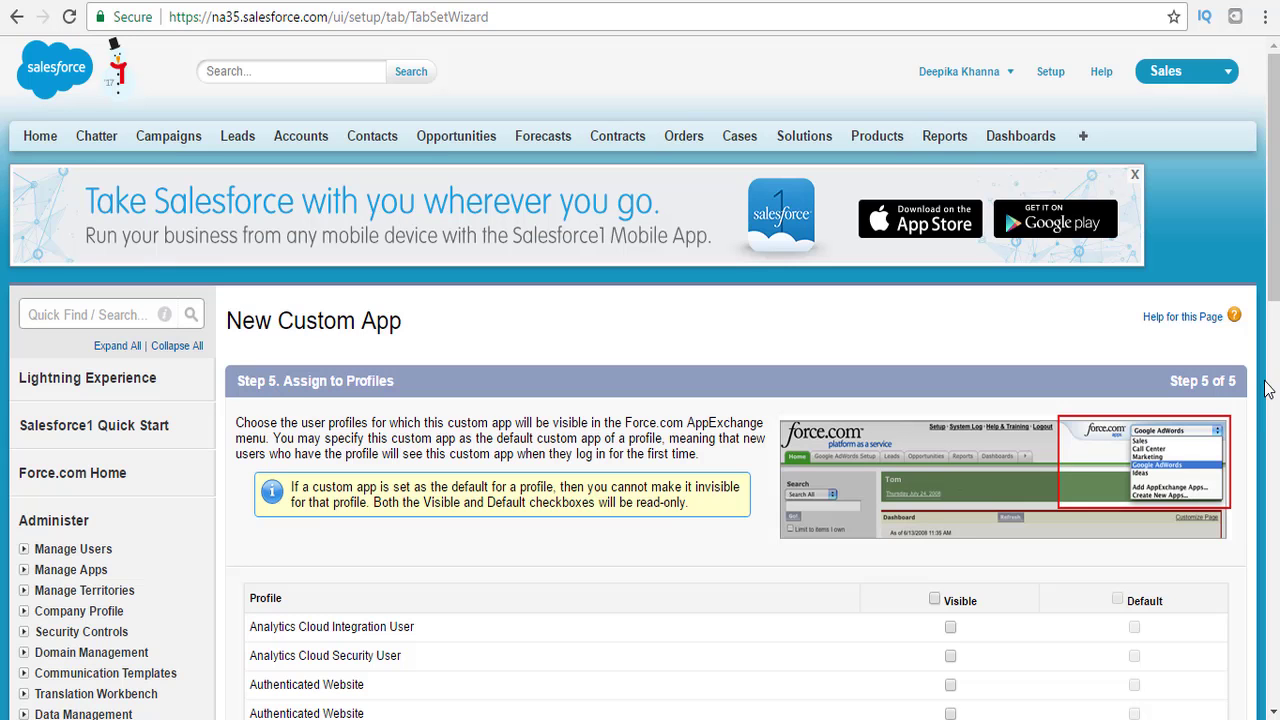
scroll(1265, 388, down, 4)
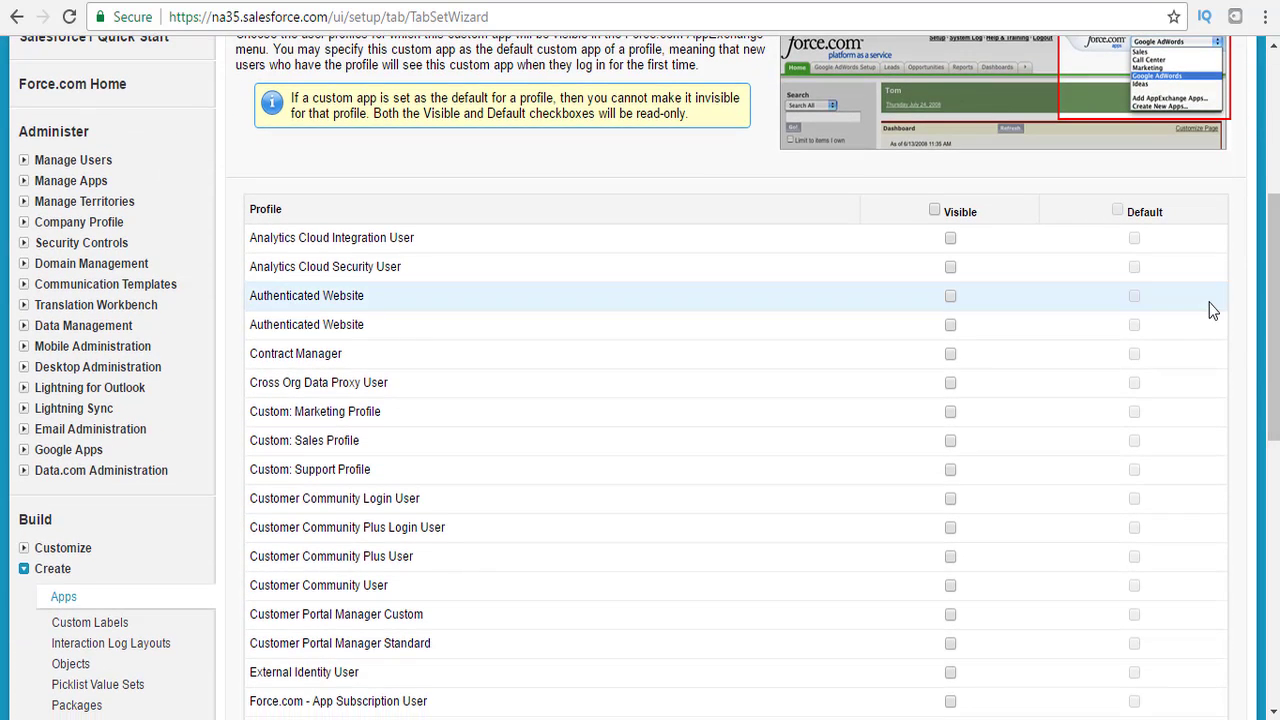
click(934, 210)
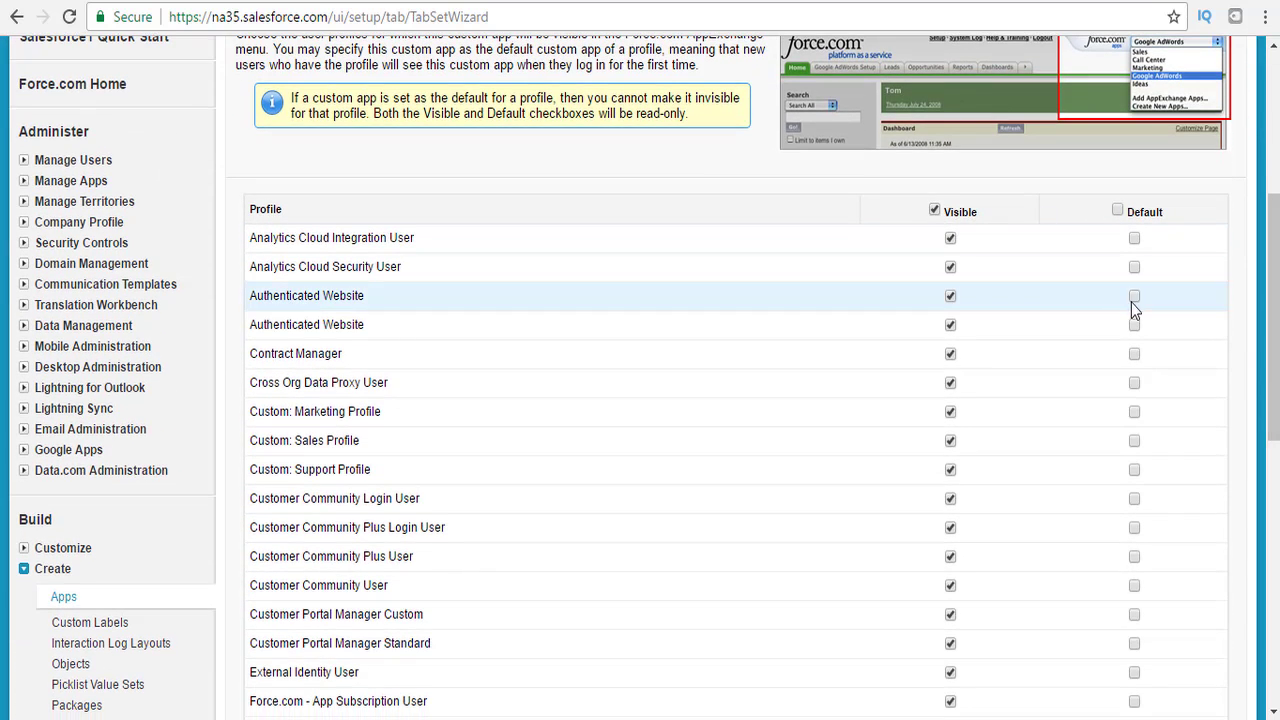
drag(1265, 350, 1258, 552)
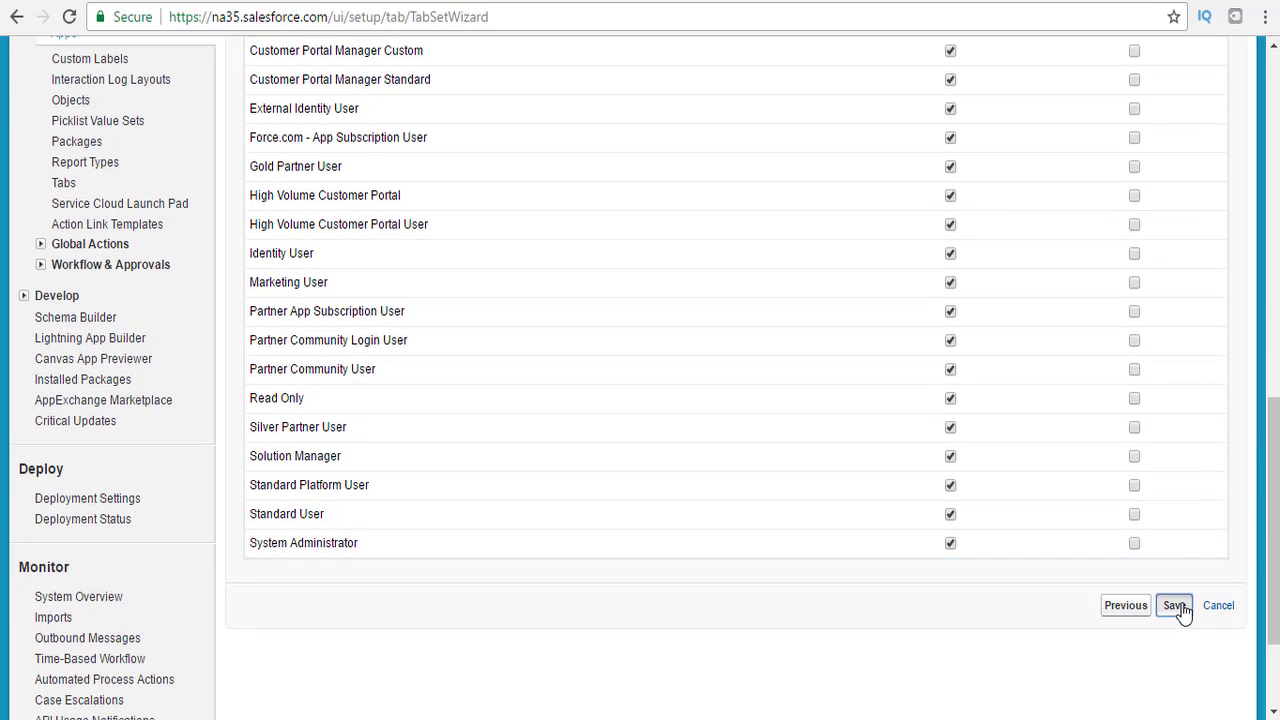
click(1176, 606)
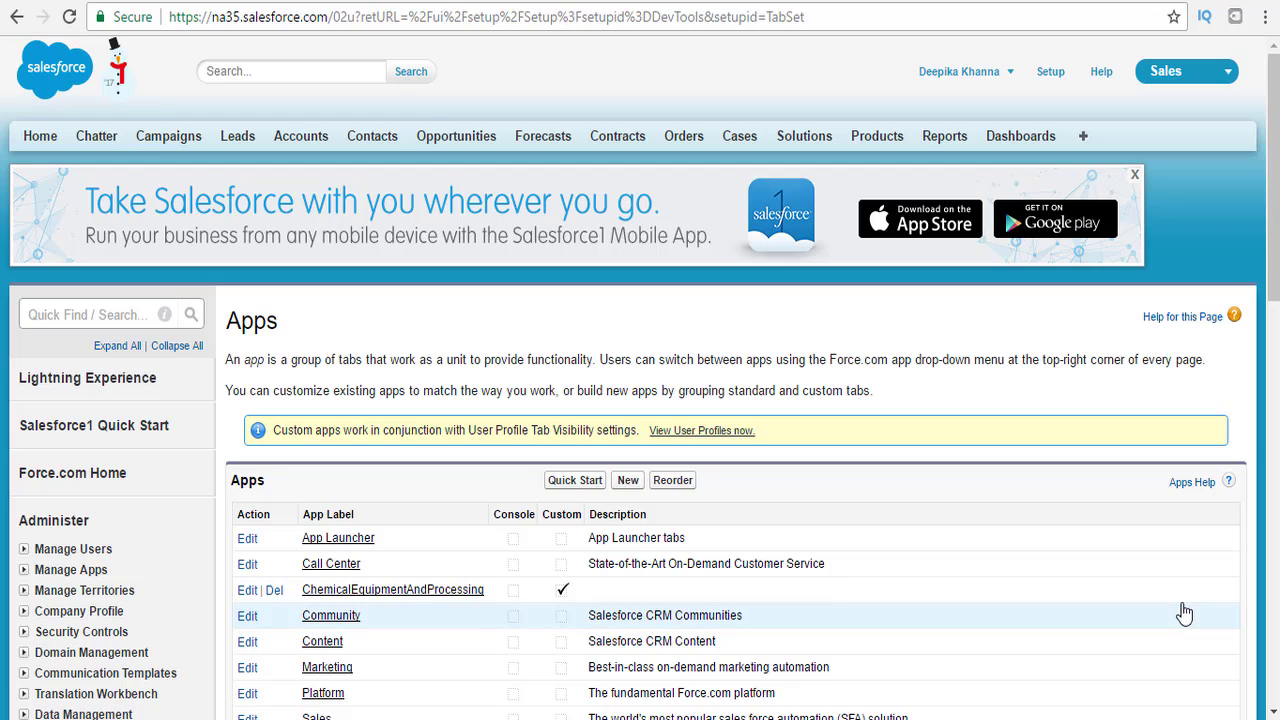
Switch to the ChemicalEquipmentAndProcessing app, then go to Setup.
click(1213, 80)
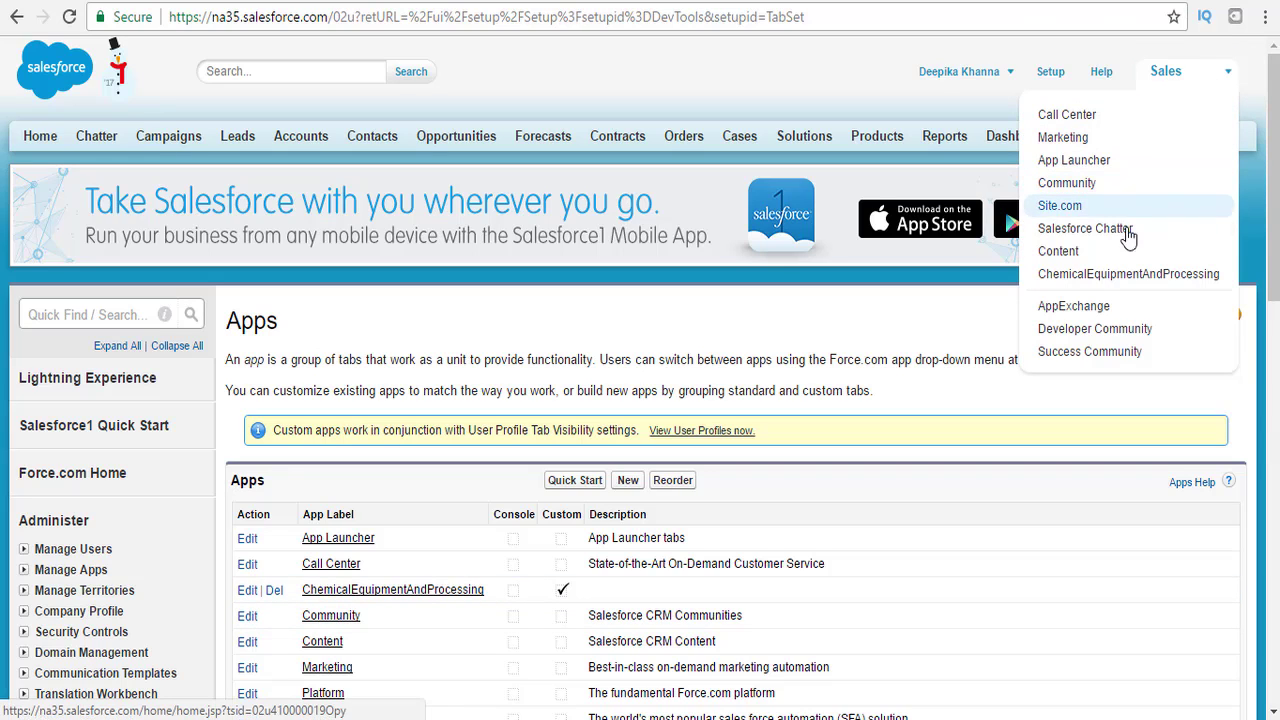
click(1121, 276)
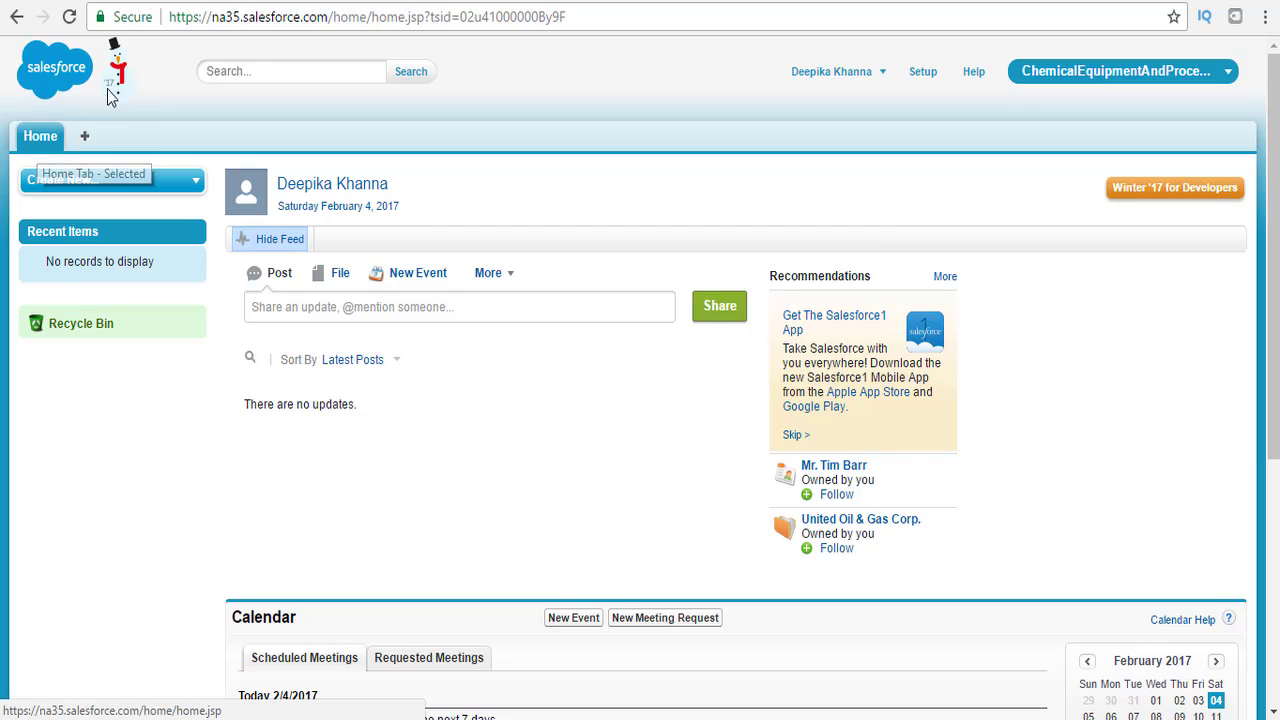
click(913, 76)
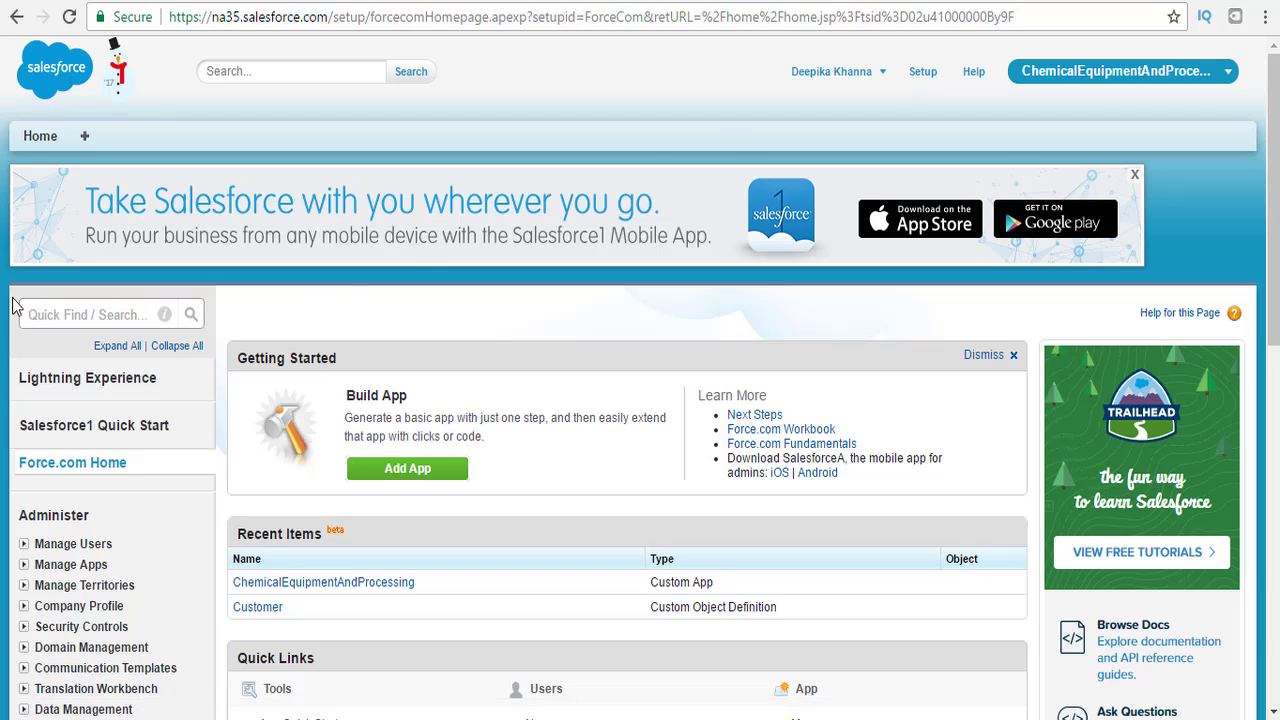
Filter Quick Find by 'obj' and open Create > Objects.
click(70, 316)
text(objec)
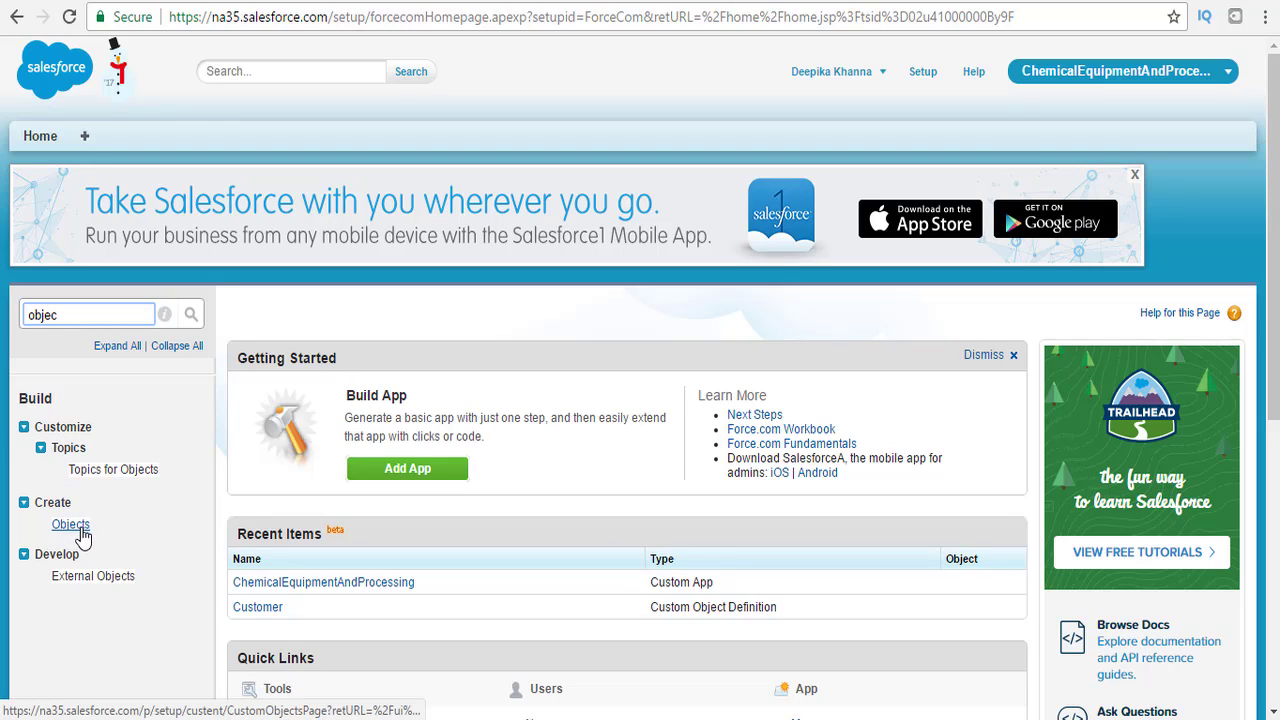
drag(76, 506, 62, 513)
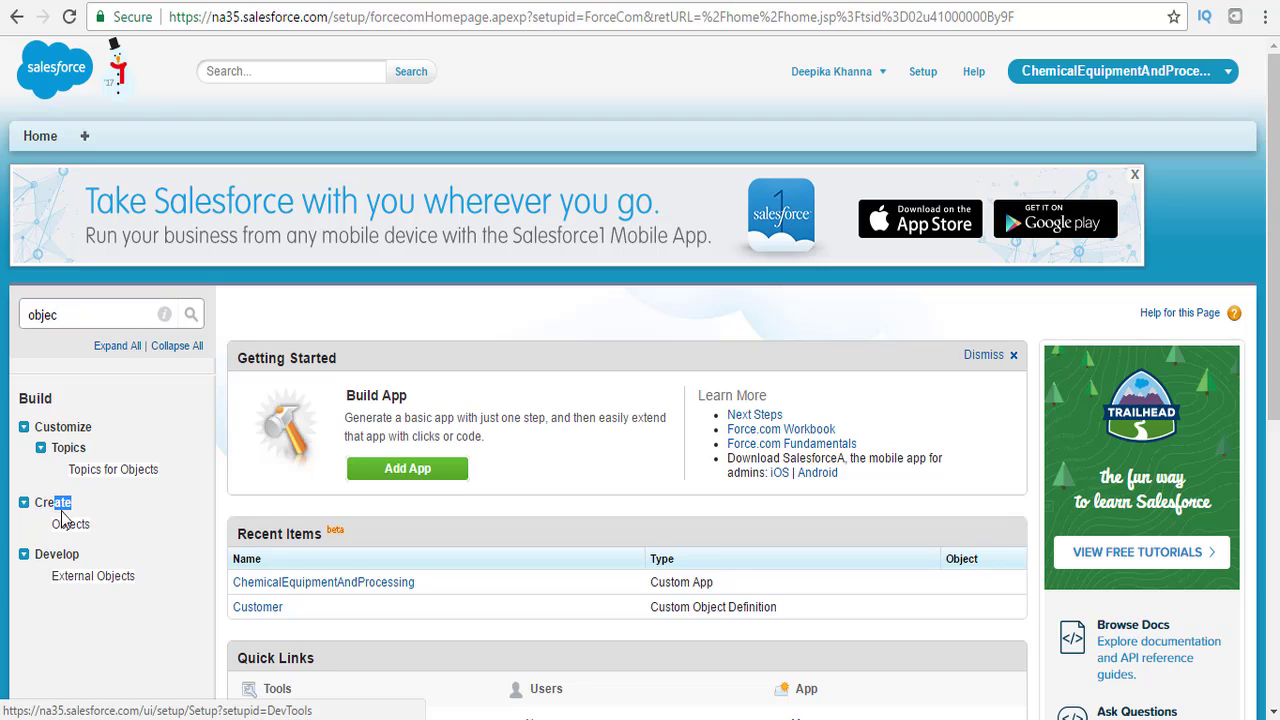
click(73, 538)
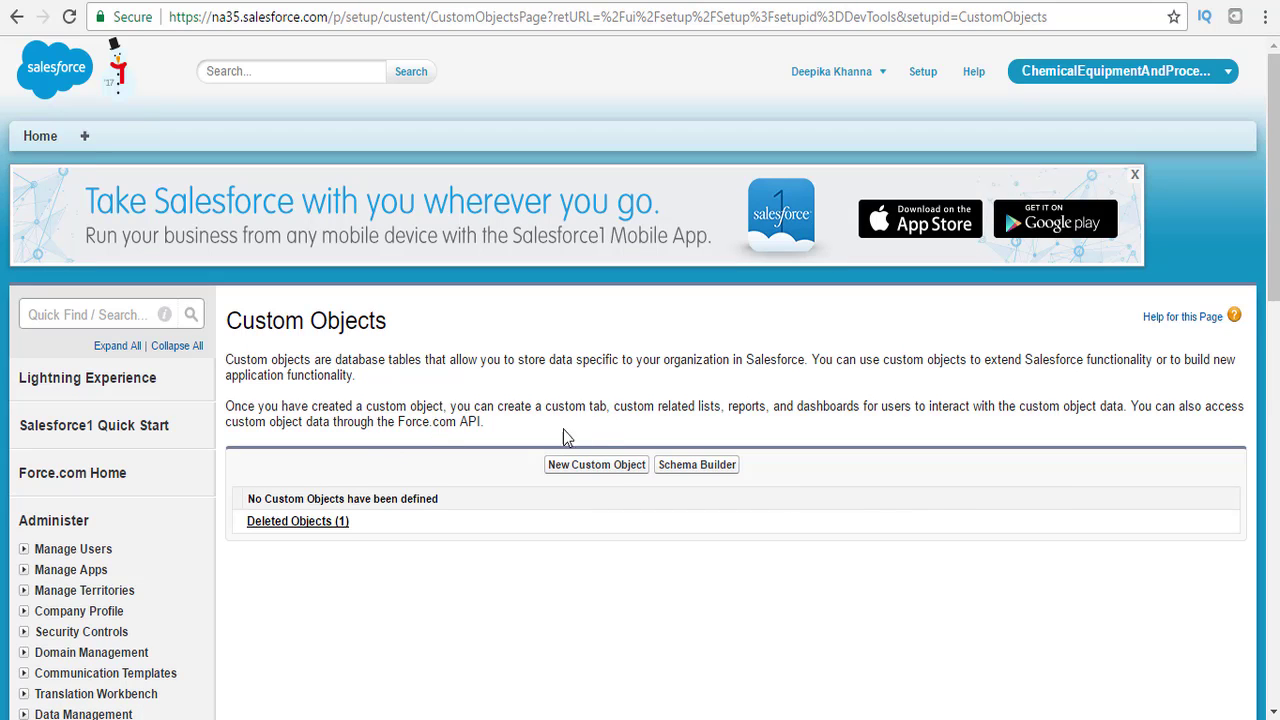
Start a custom object labelled Customer, plural Customers, object name APEX_Customer.
click(617, 468)
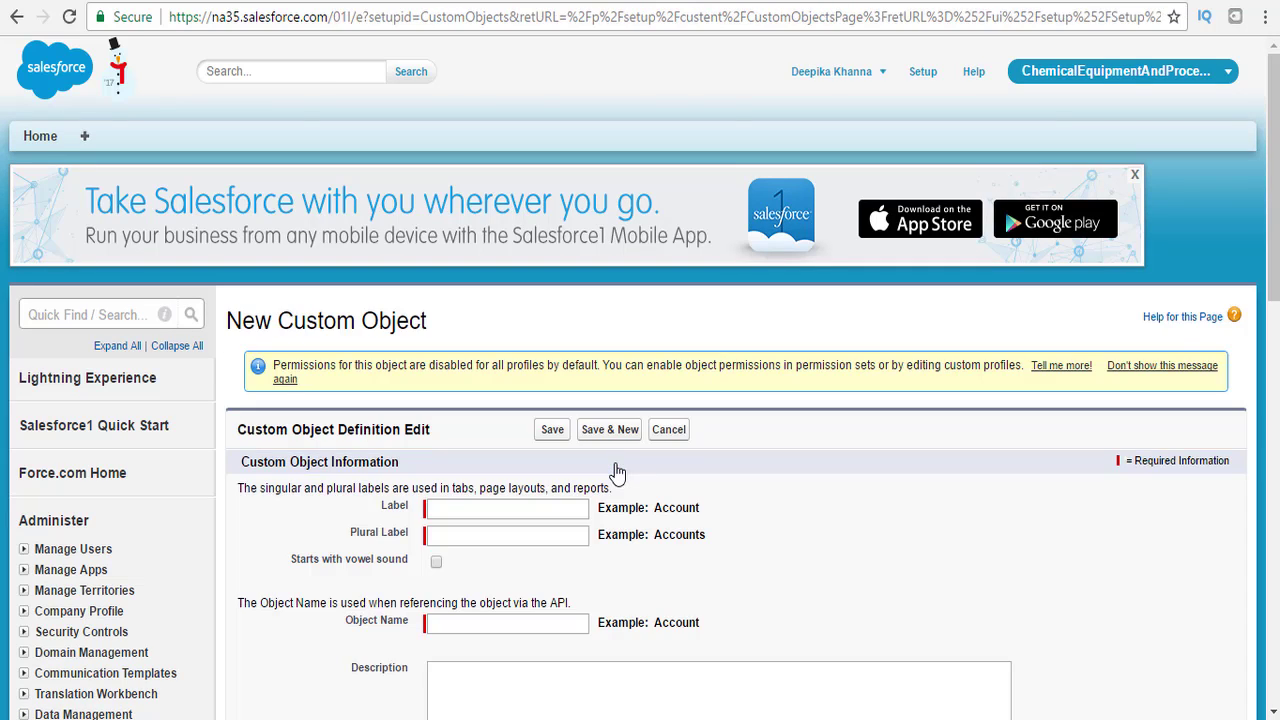
scroll(1250, 165, down, 1)
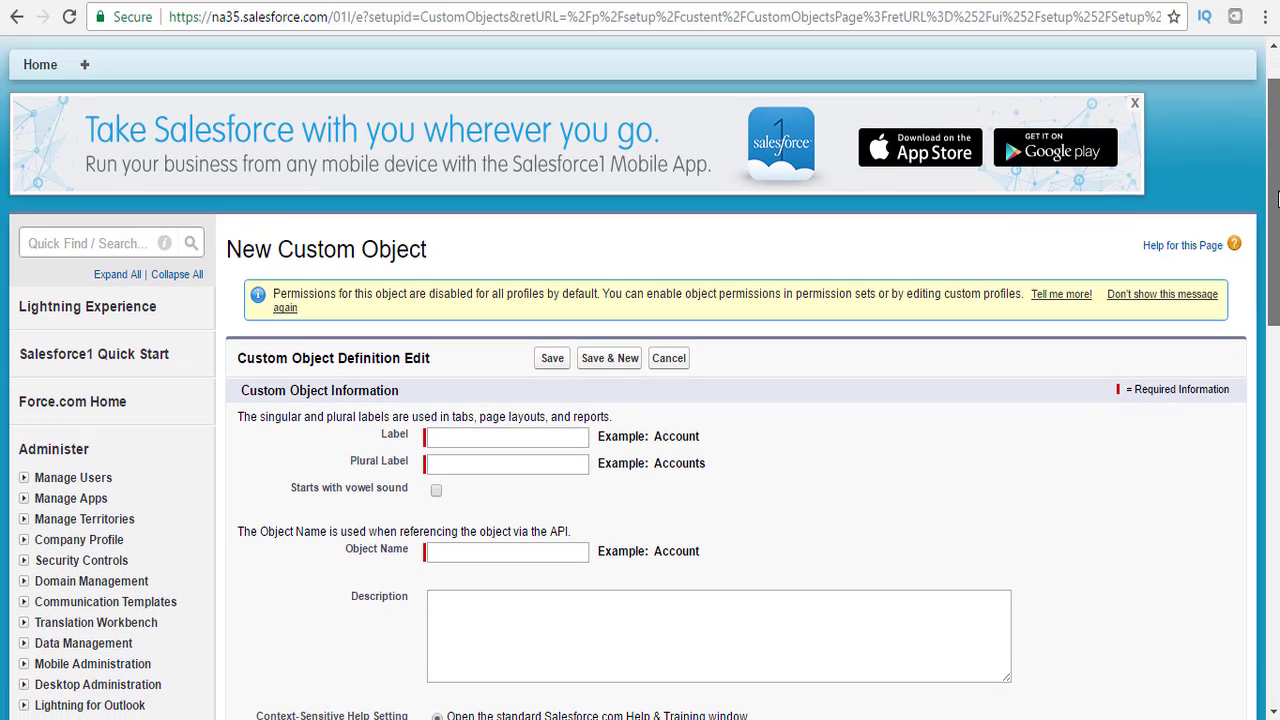
click(460, 435)
text(Customer)
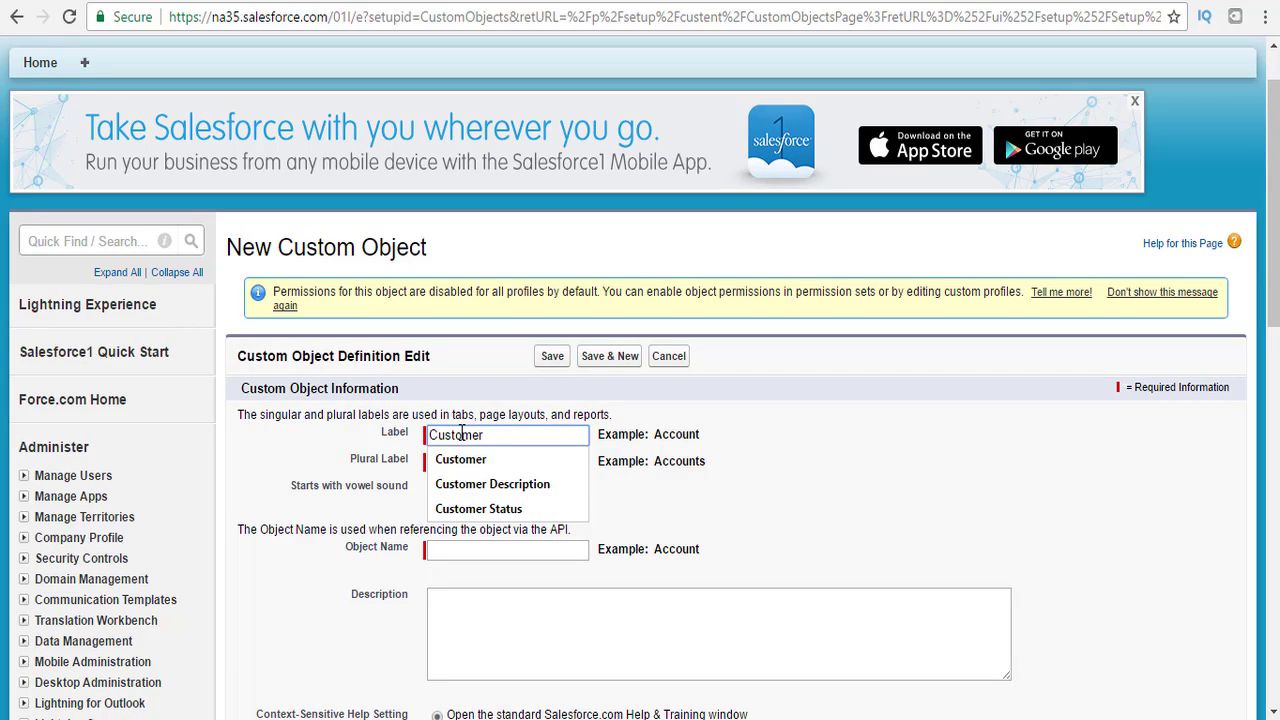
key(Tab)
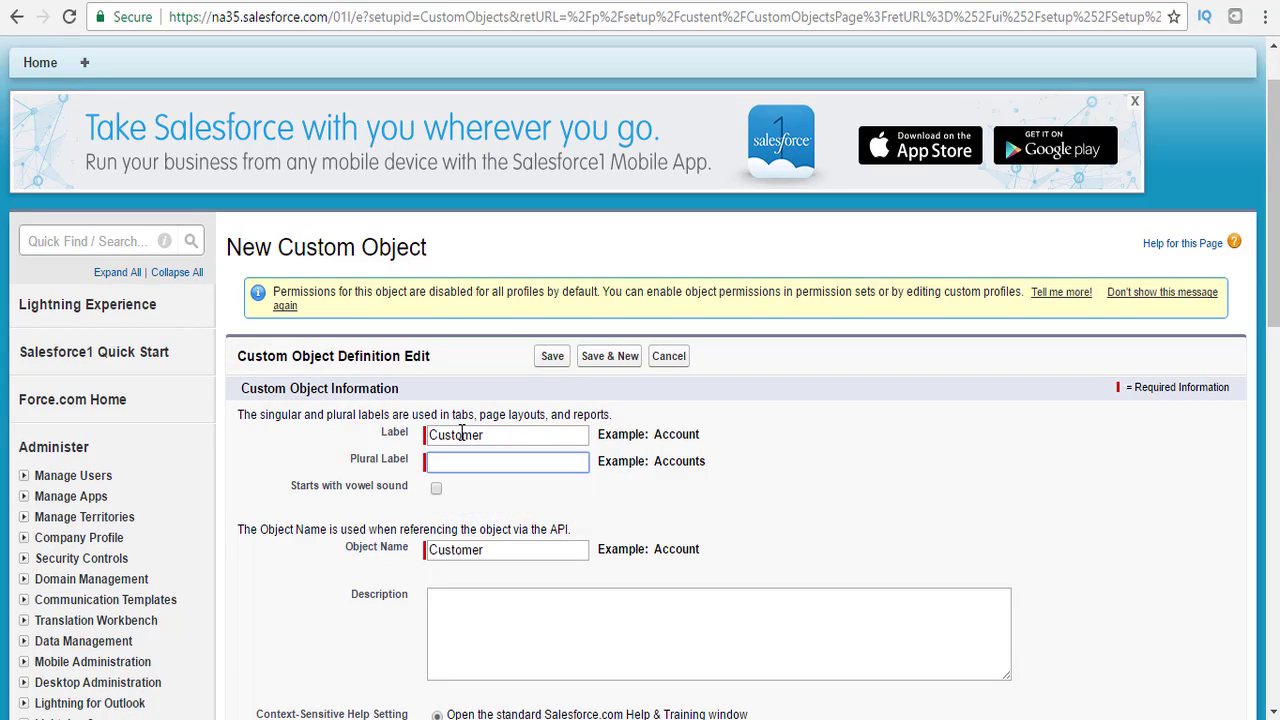
text(Custo)
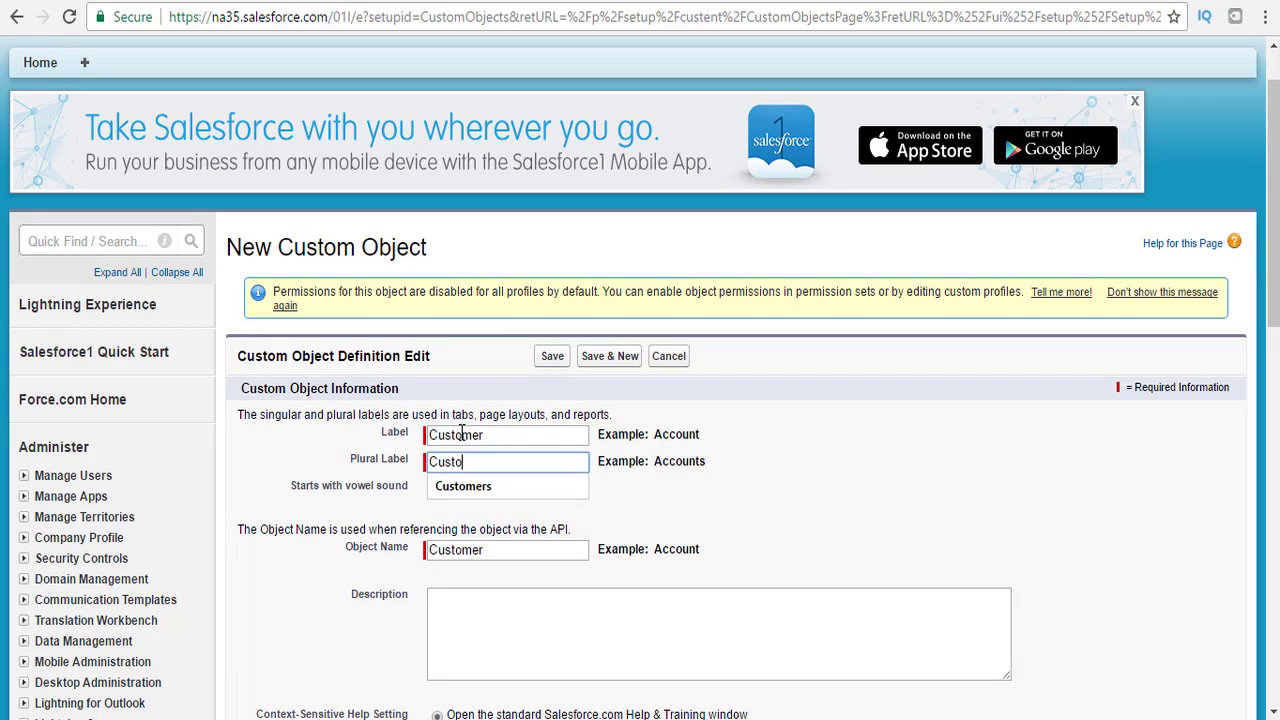
text(mers)
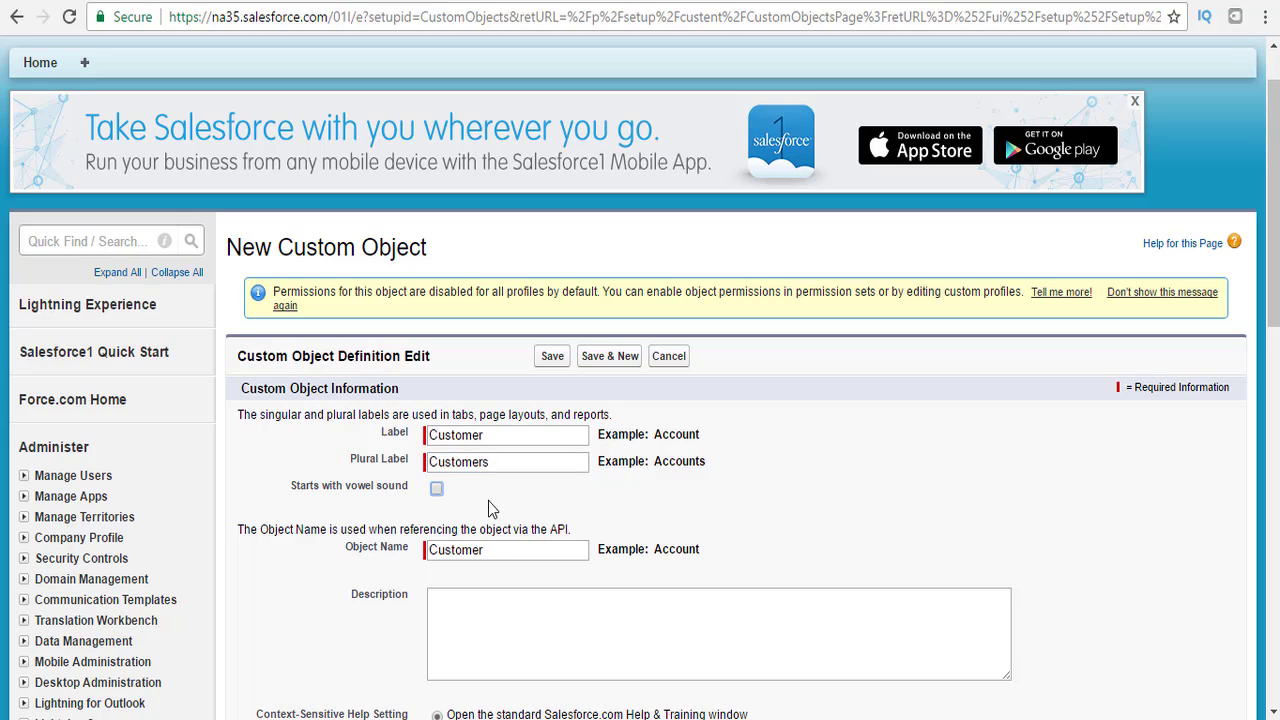
click(497, 550)
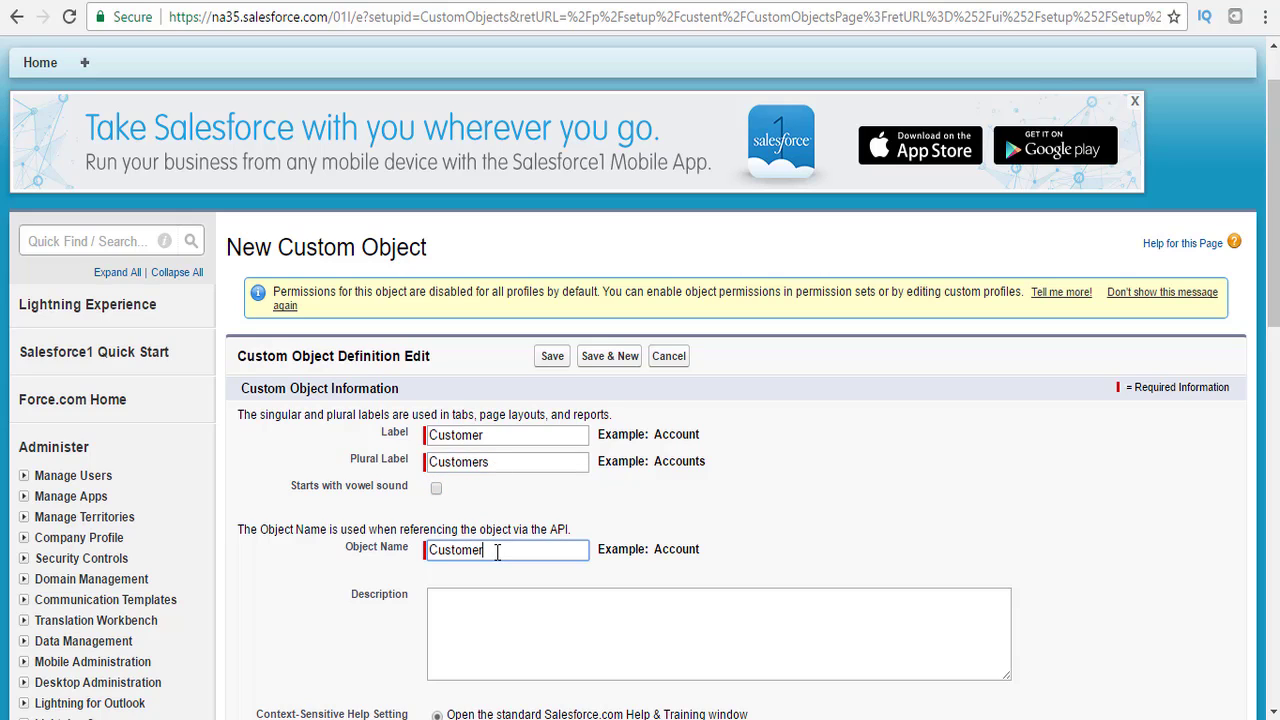
key(BackSpace)
key(BackSpace)
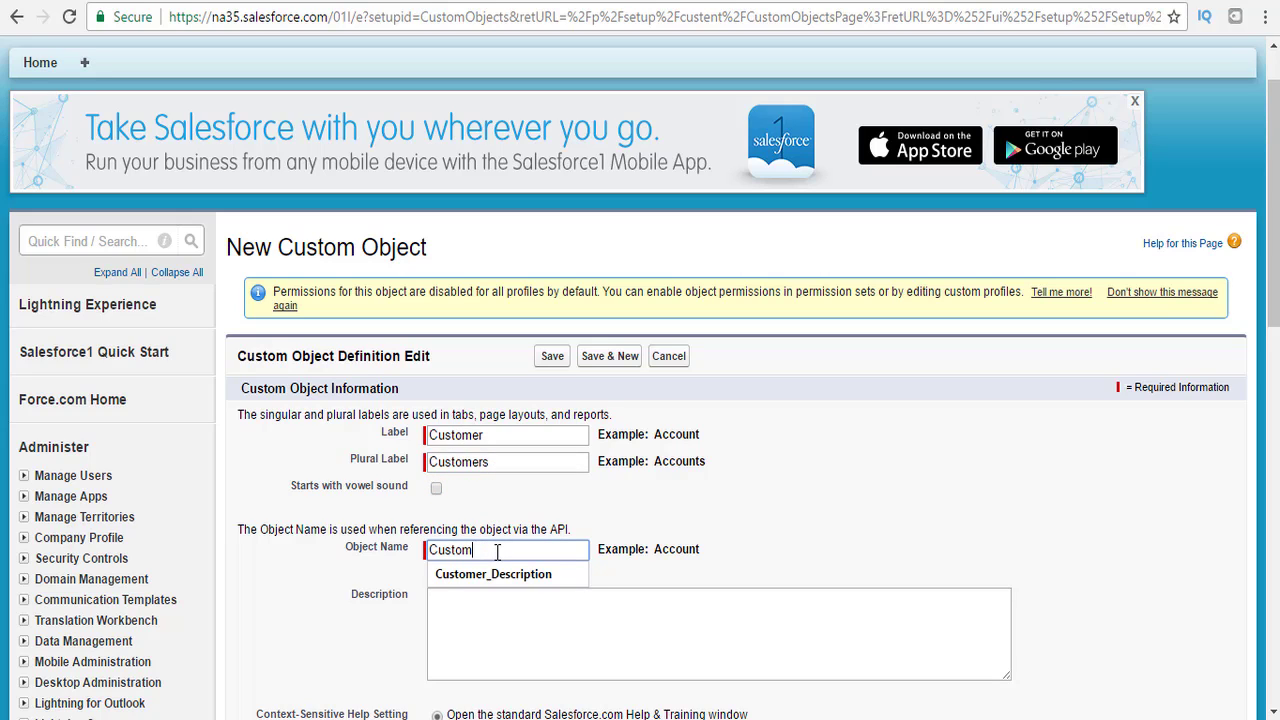
key(BackSpace)
key(BackSpace)
key(BackSpace)
text(APEX)
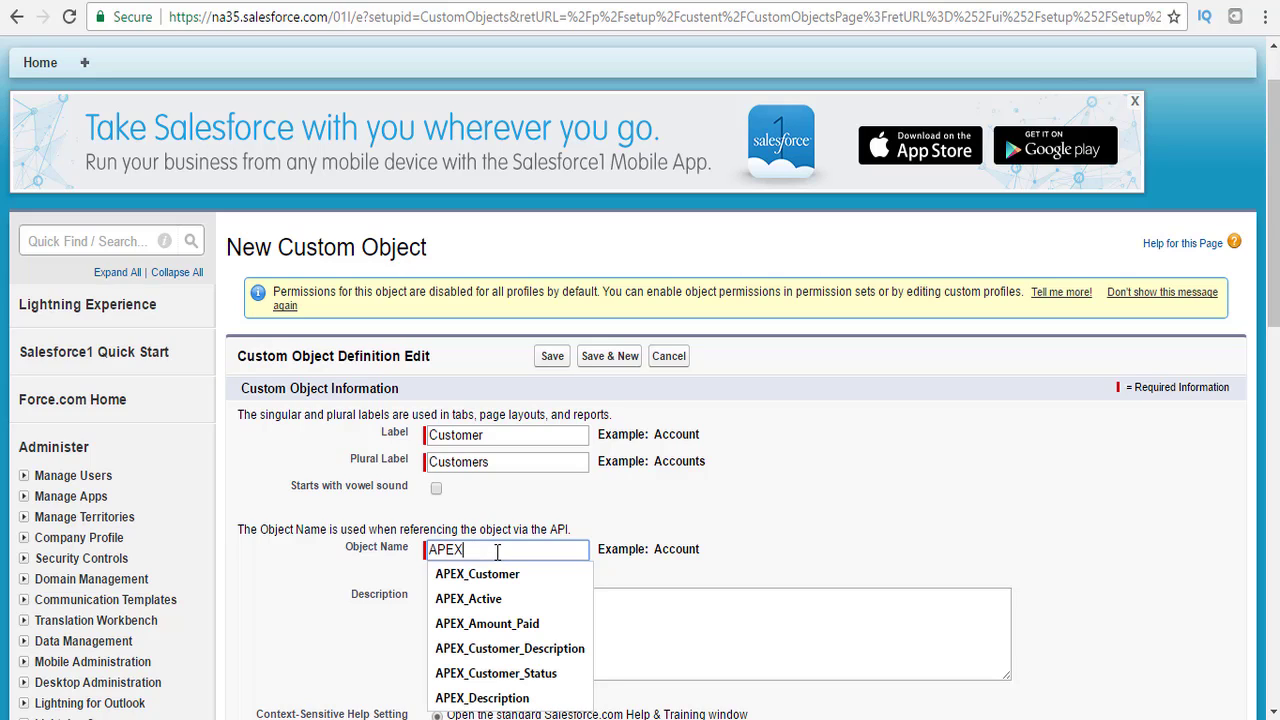
text(_C)
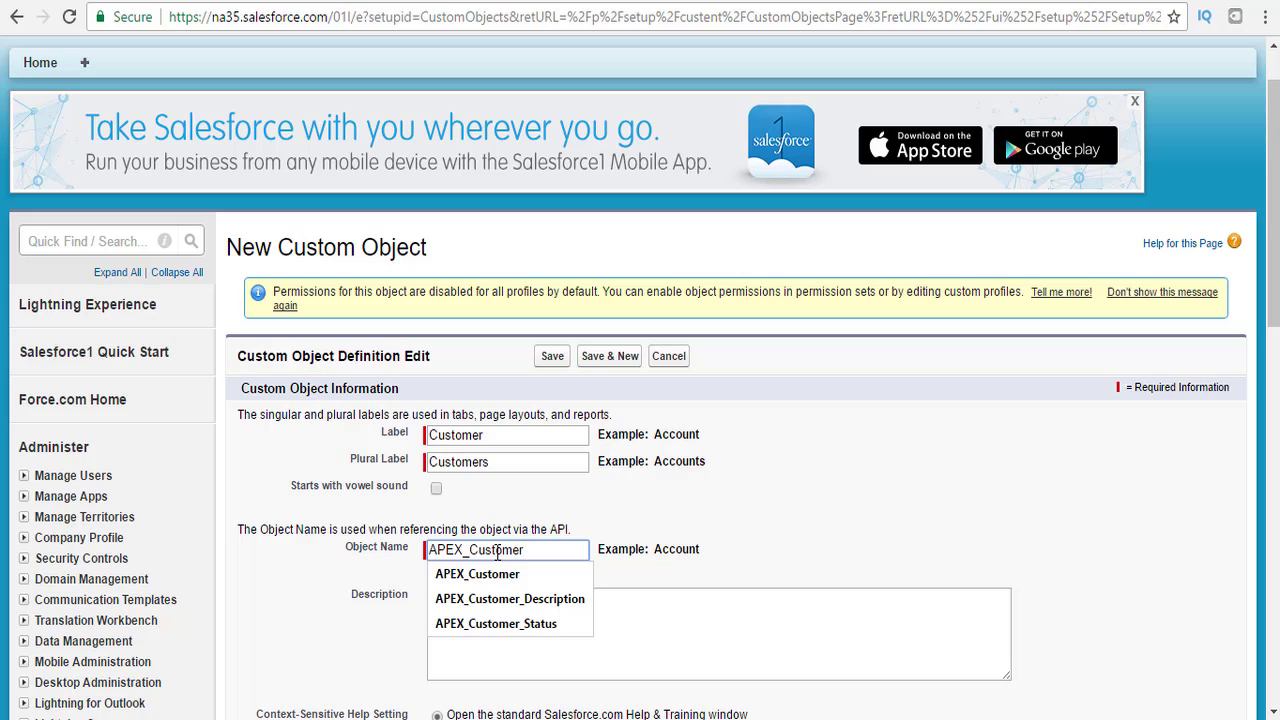
text(ustomer)
key(Tab)
Add a description and enable reports, activities, field history, search, notes and the tab wizard.
scroll(1274, 200, down, 1)
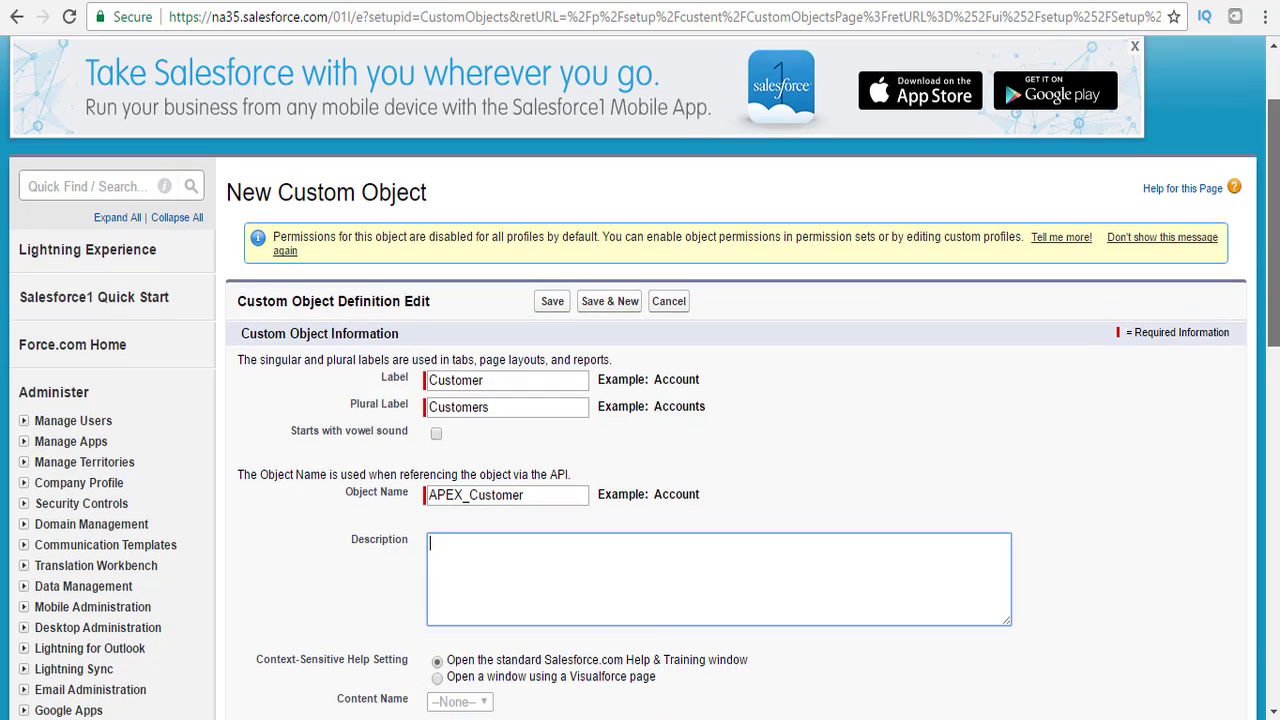
scroll(768, 390, down, 2)
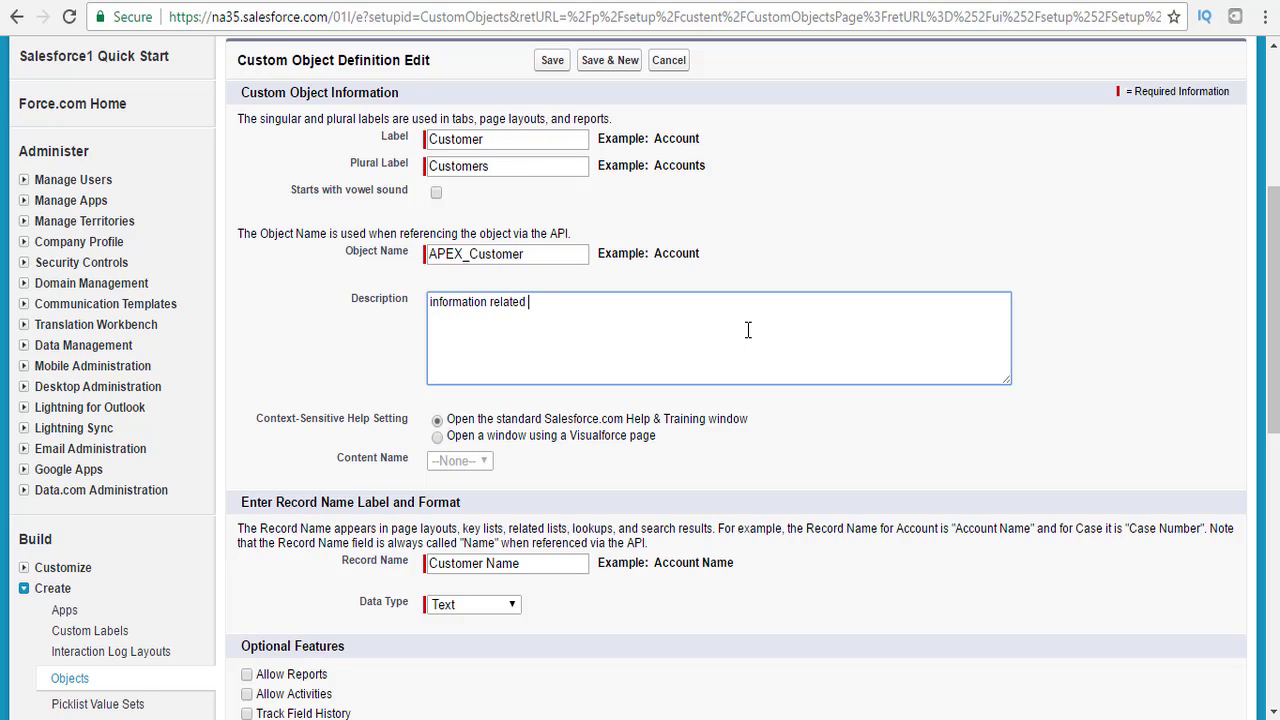
text(he customers)
click(516, 563)
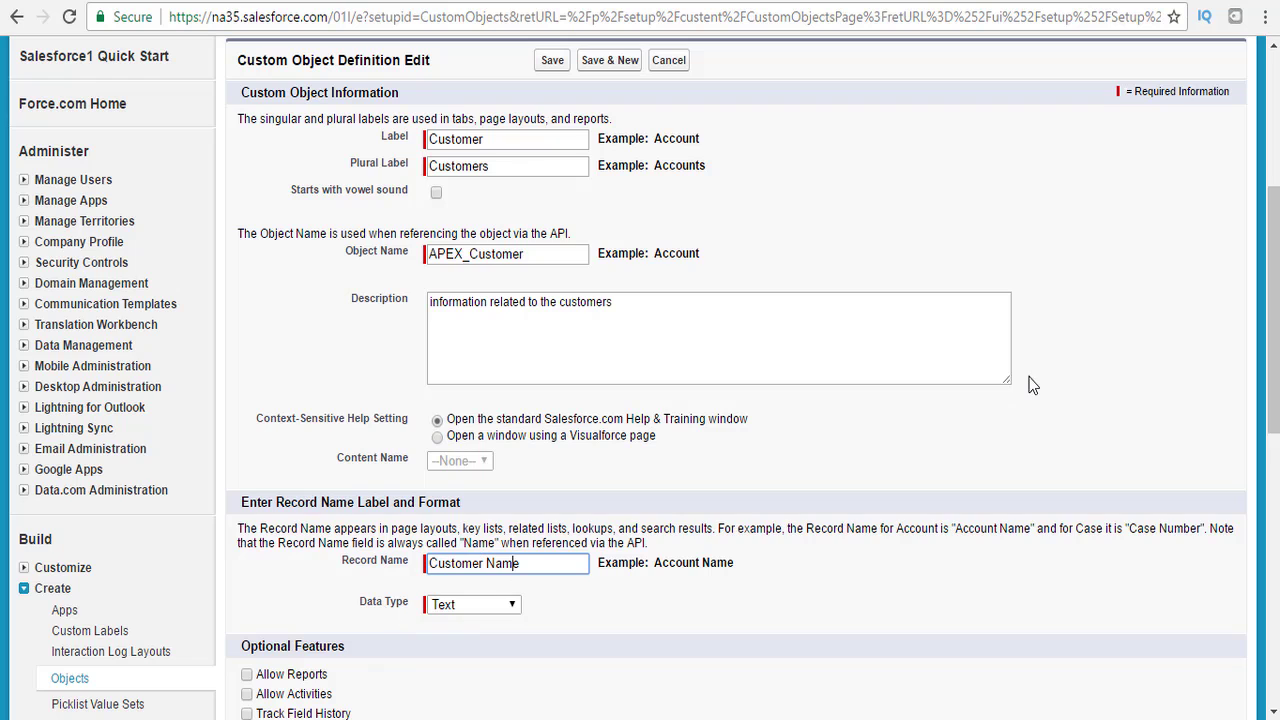
drag(1273, 350, 1262, 460)
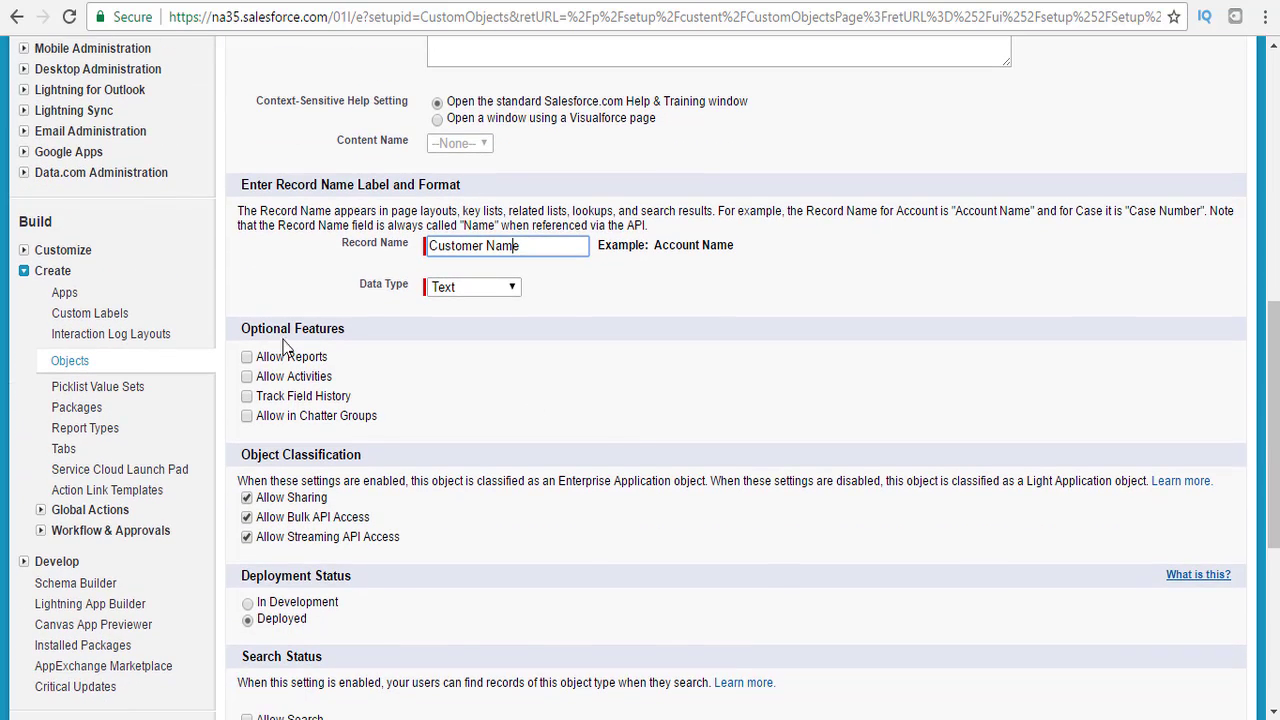
click(247, 357)
click(248, 396)
click(247, 377)
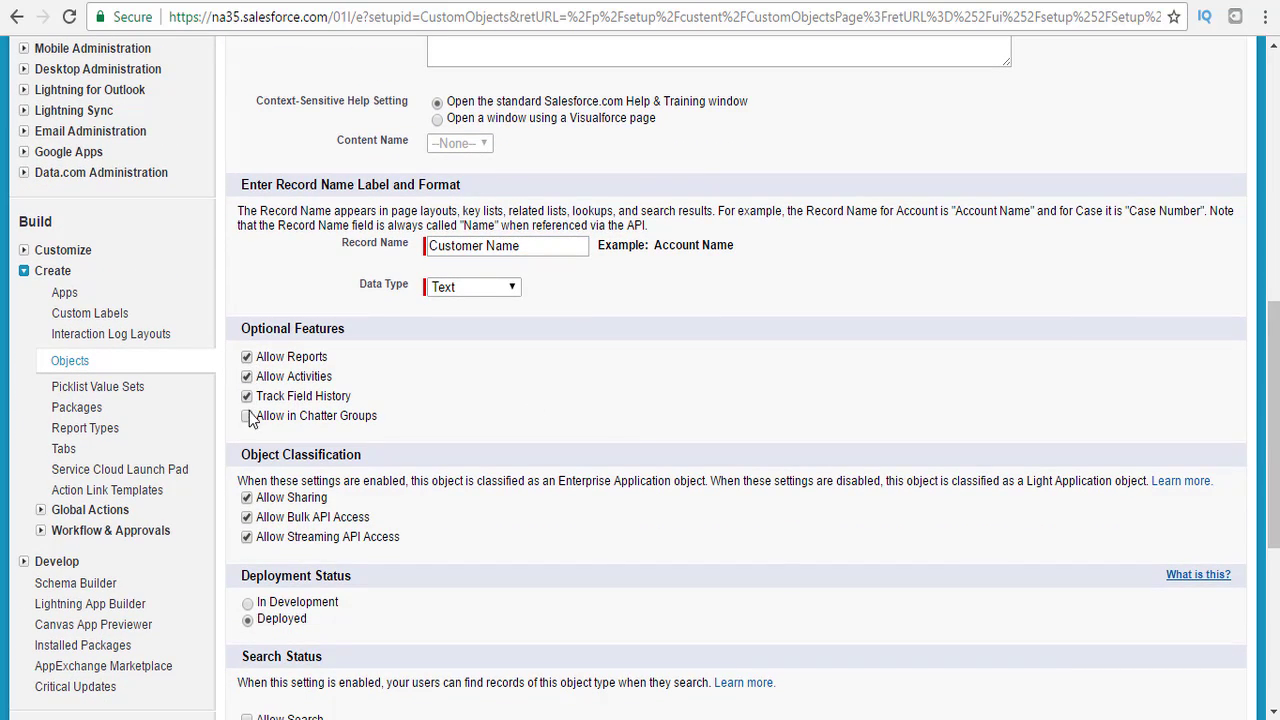
scroll(1036, 414, down, 2)
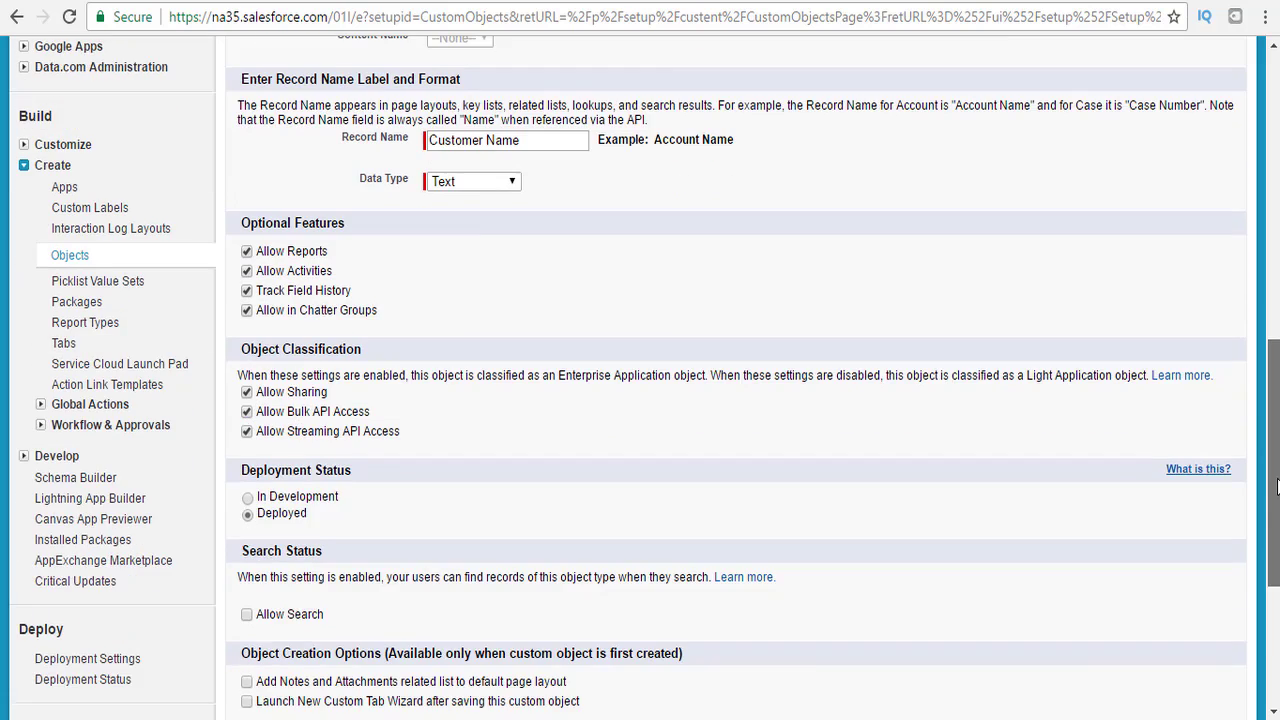
click(247, 488)
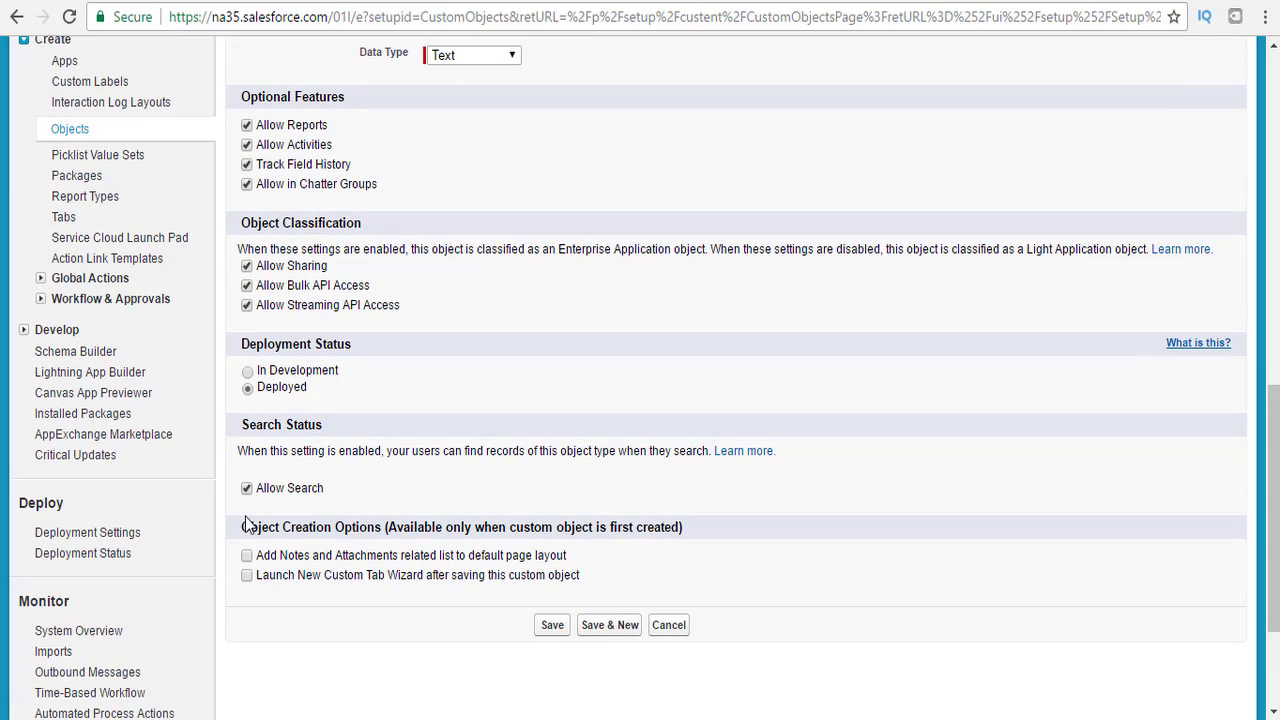
click(247, 558)
click(246, 576)
Save the Customer object and give its tab the Bottle style.
click(553, 628)
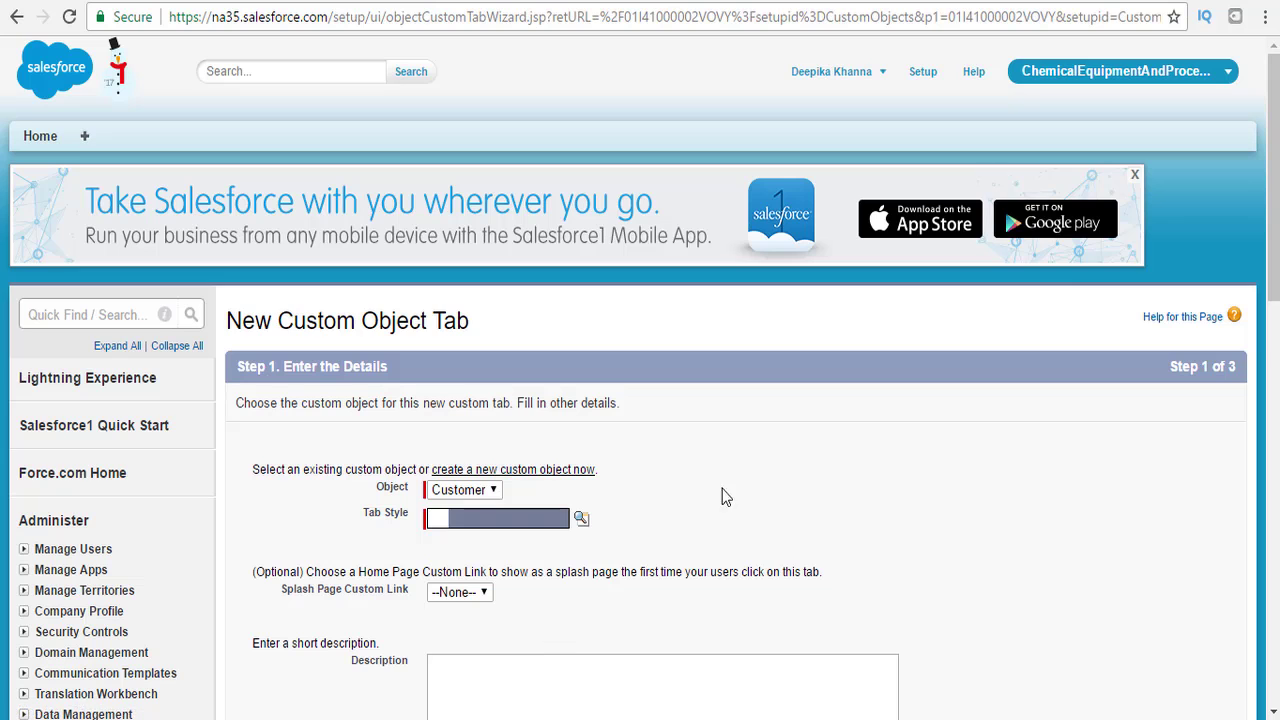
scroll(726, 497, down, 3)
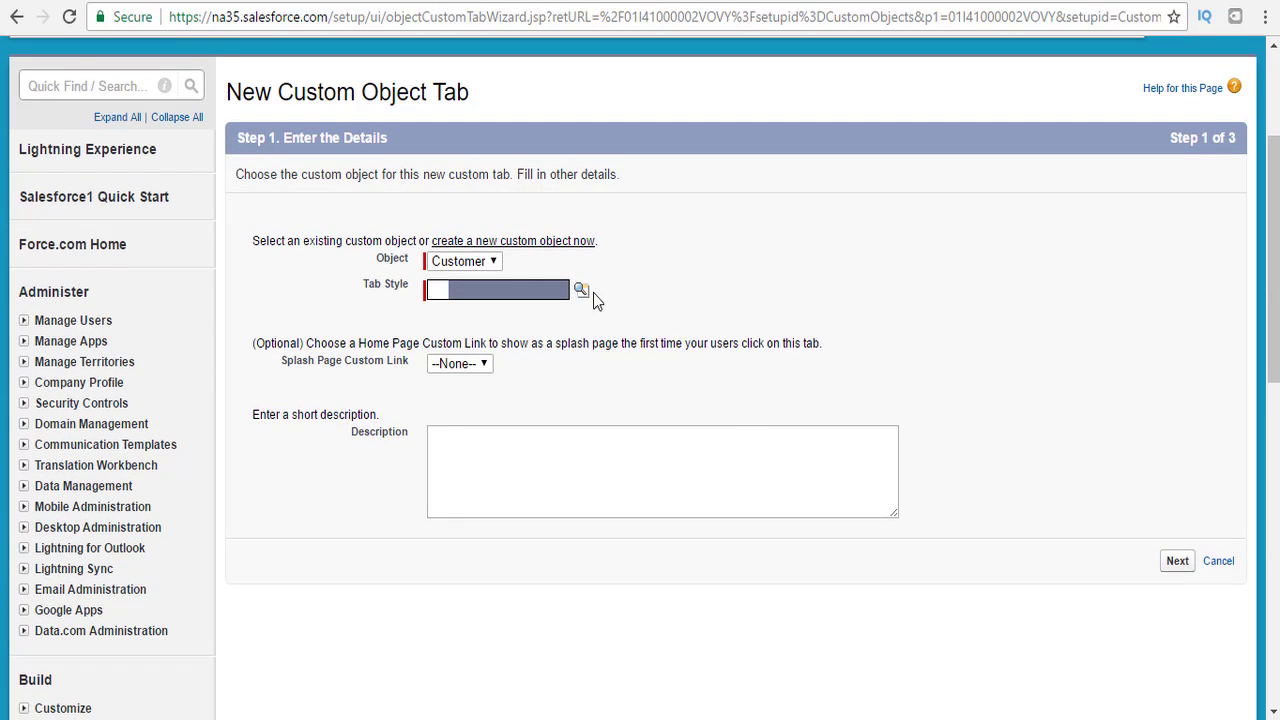
click(582, 291)
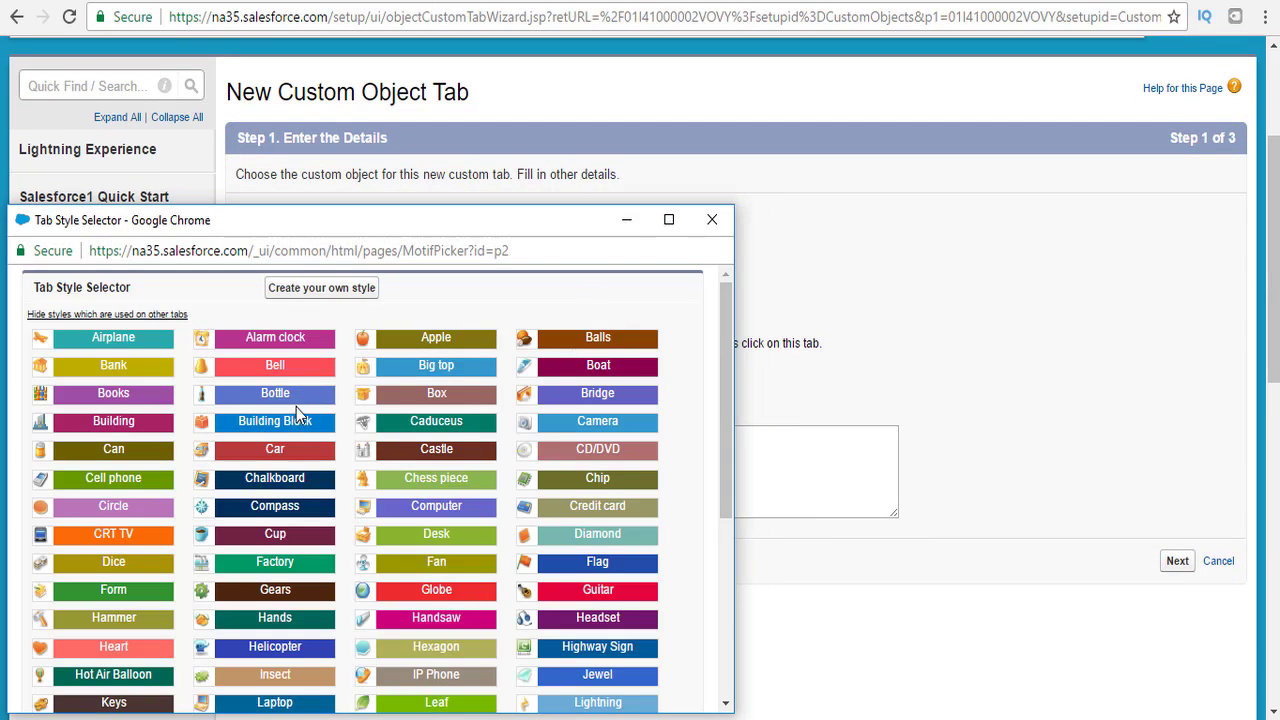
click(292, 397)
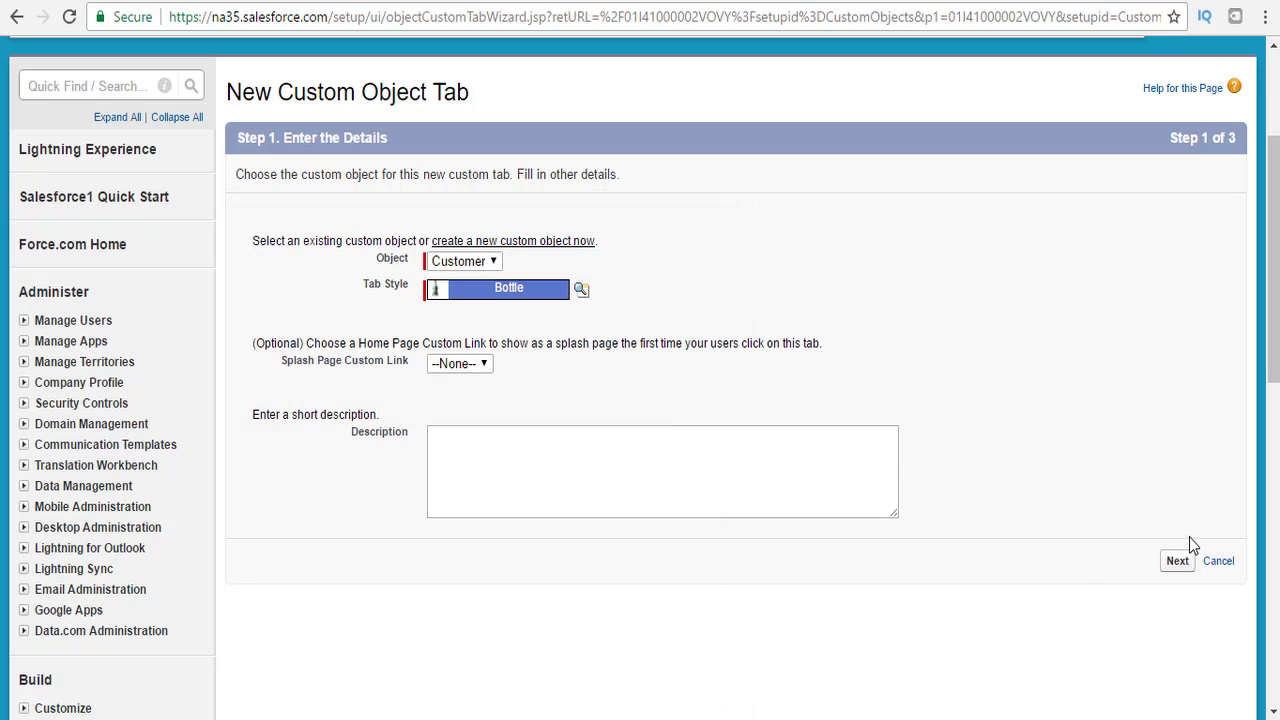
click(1176, 561)
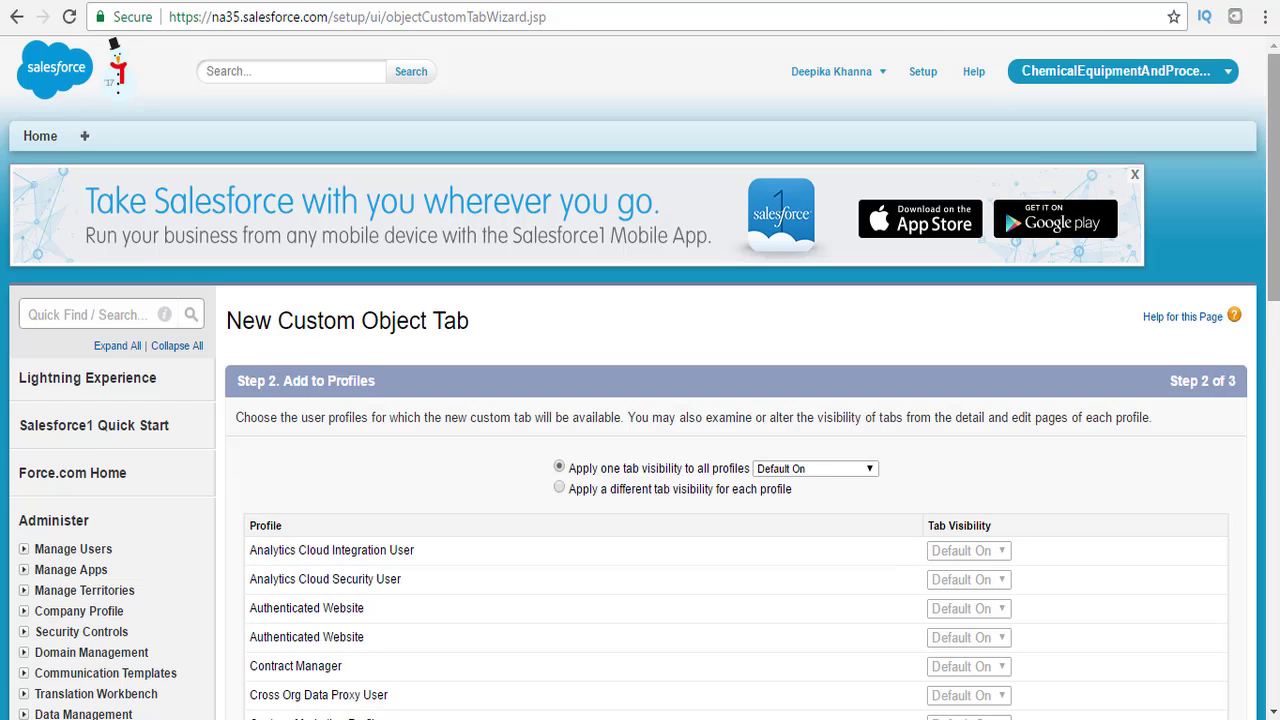
Include the Customers tab only in ChemicalEquipmentAndProcessing and save.
scroll(1233, 423, down, 10)
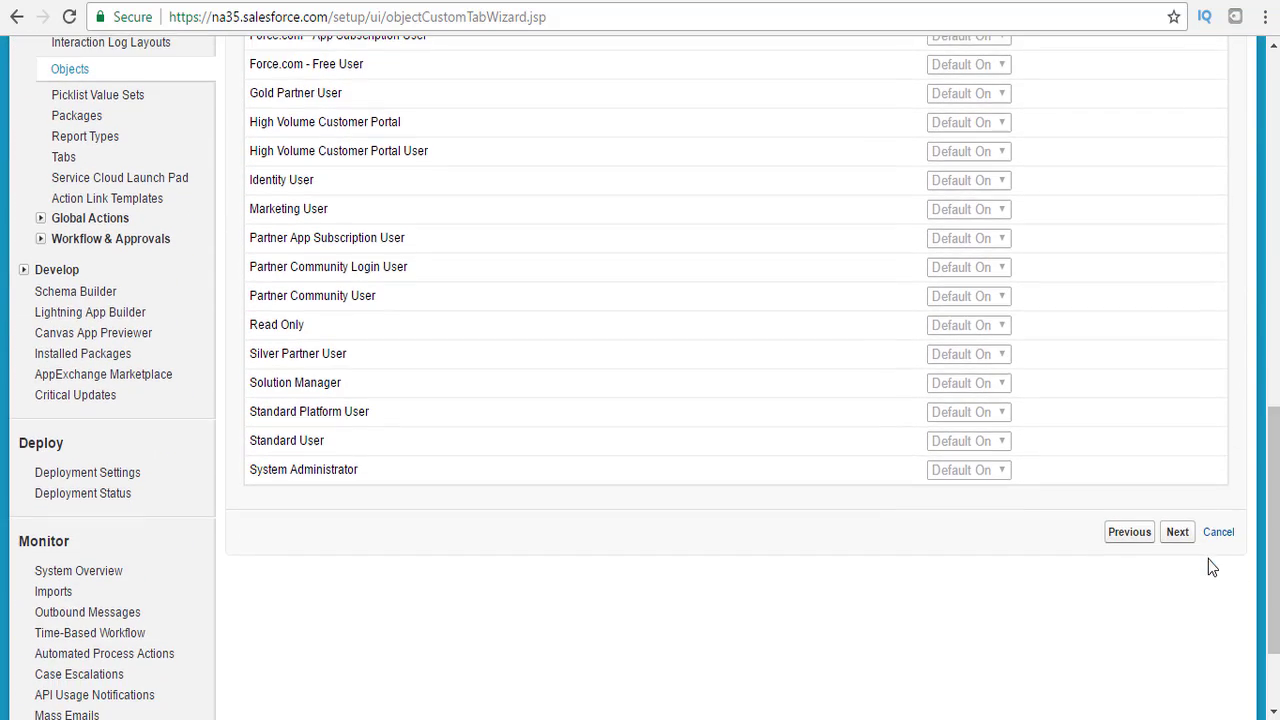
click(1177, 532)
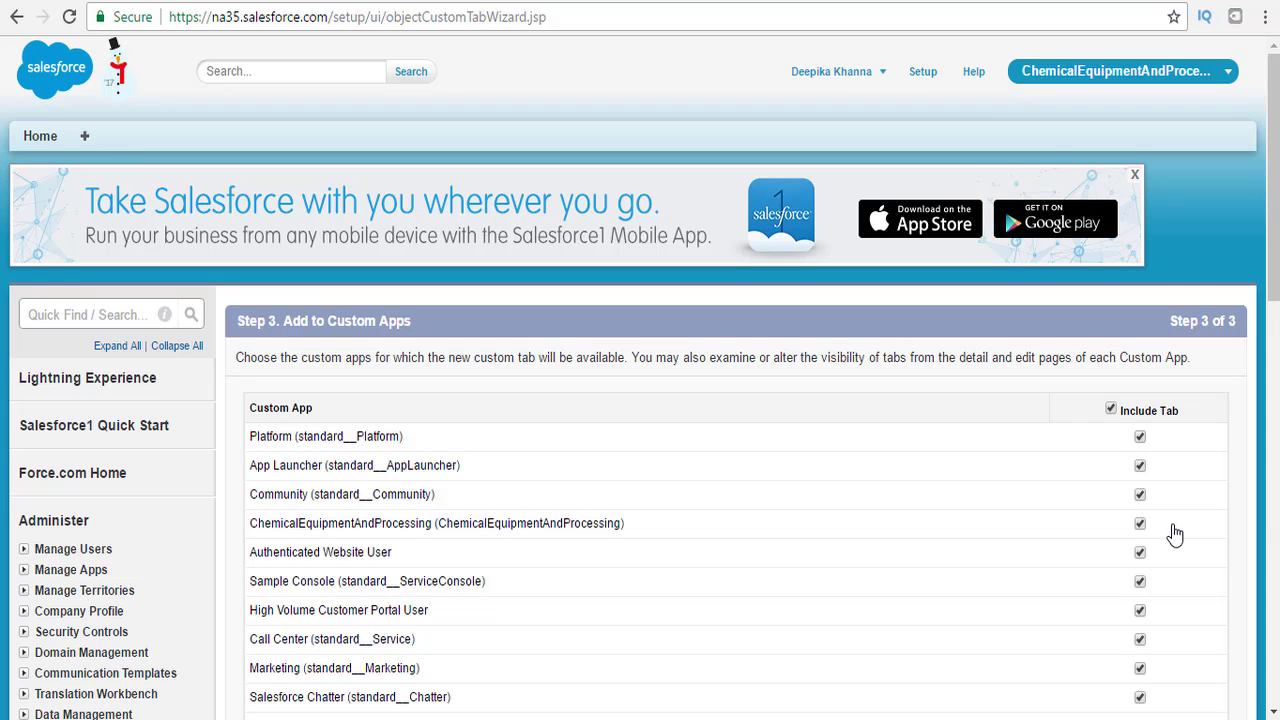
scroll(1175, 535, down, 2)
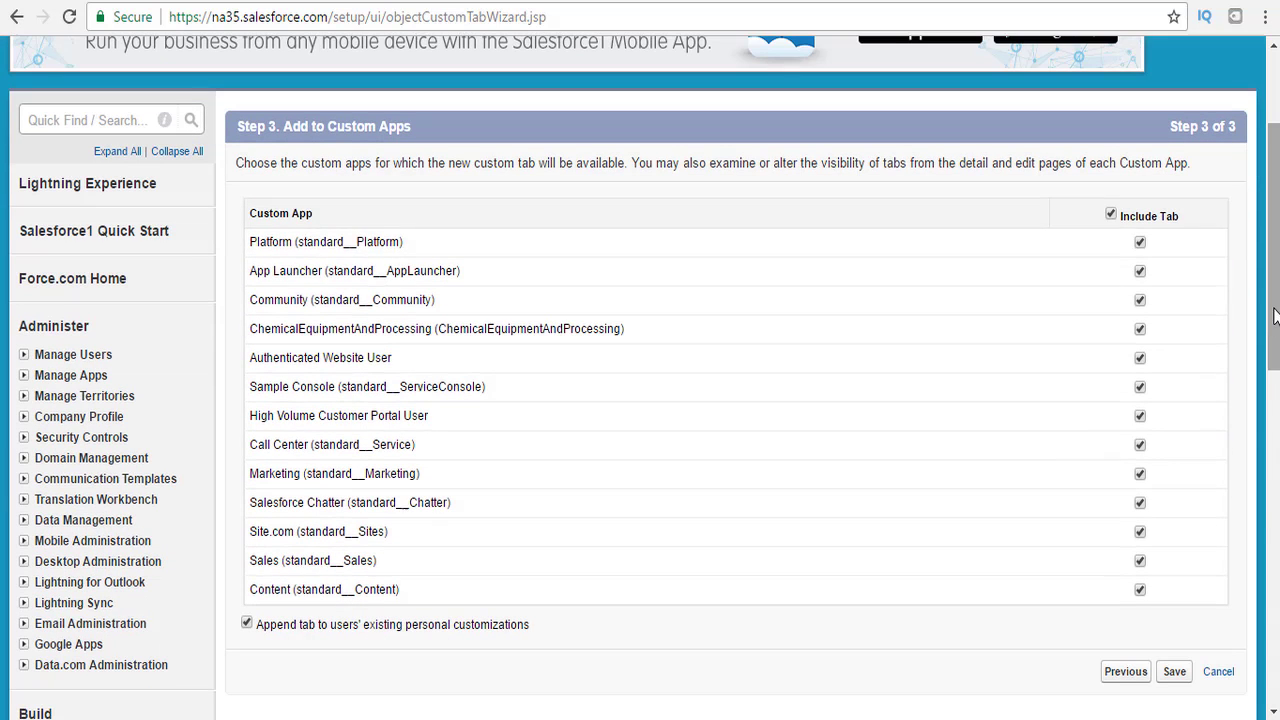
click(1112, 215)
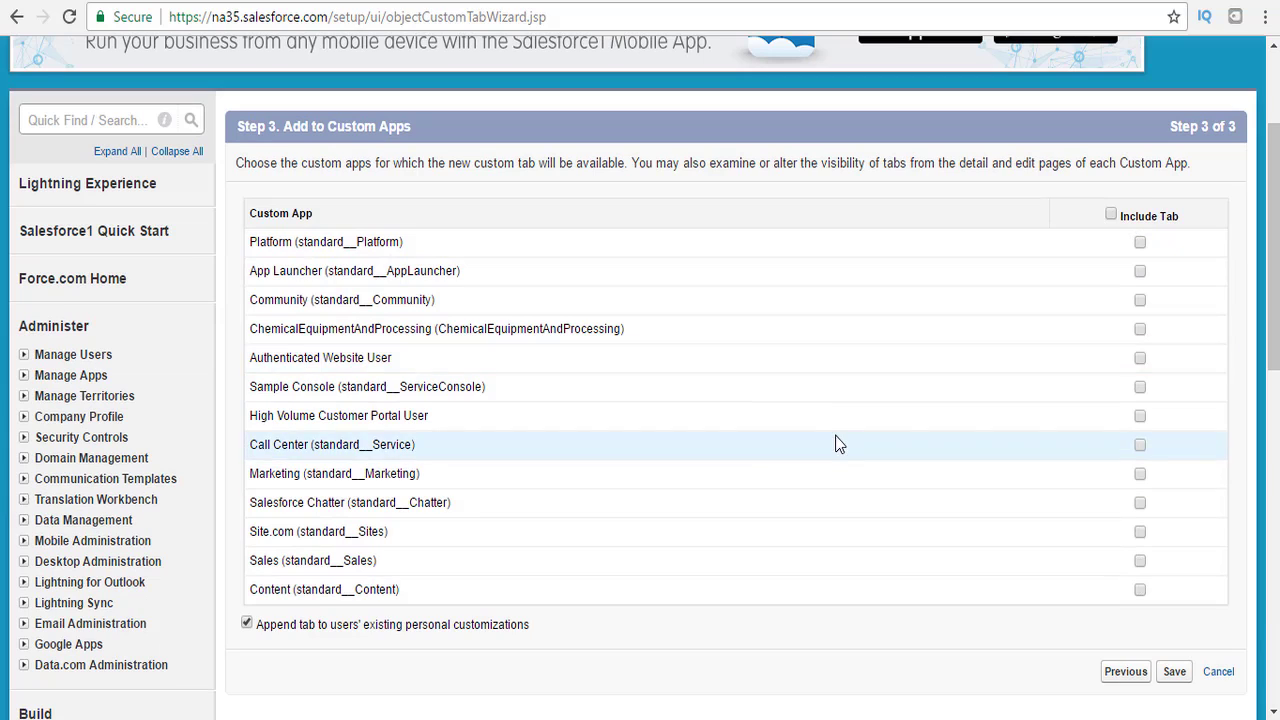
click(1141, 329)
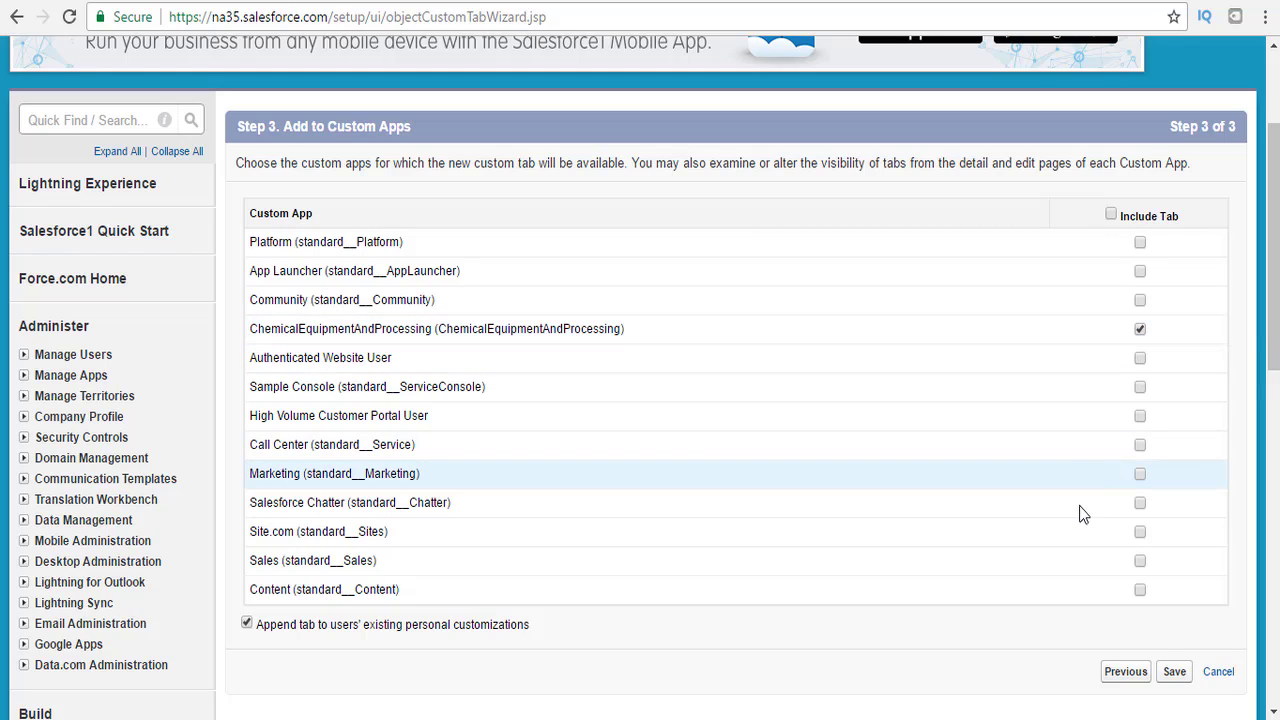
click(1174, 672)
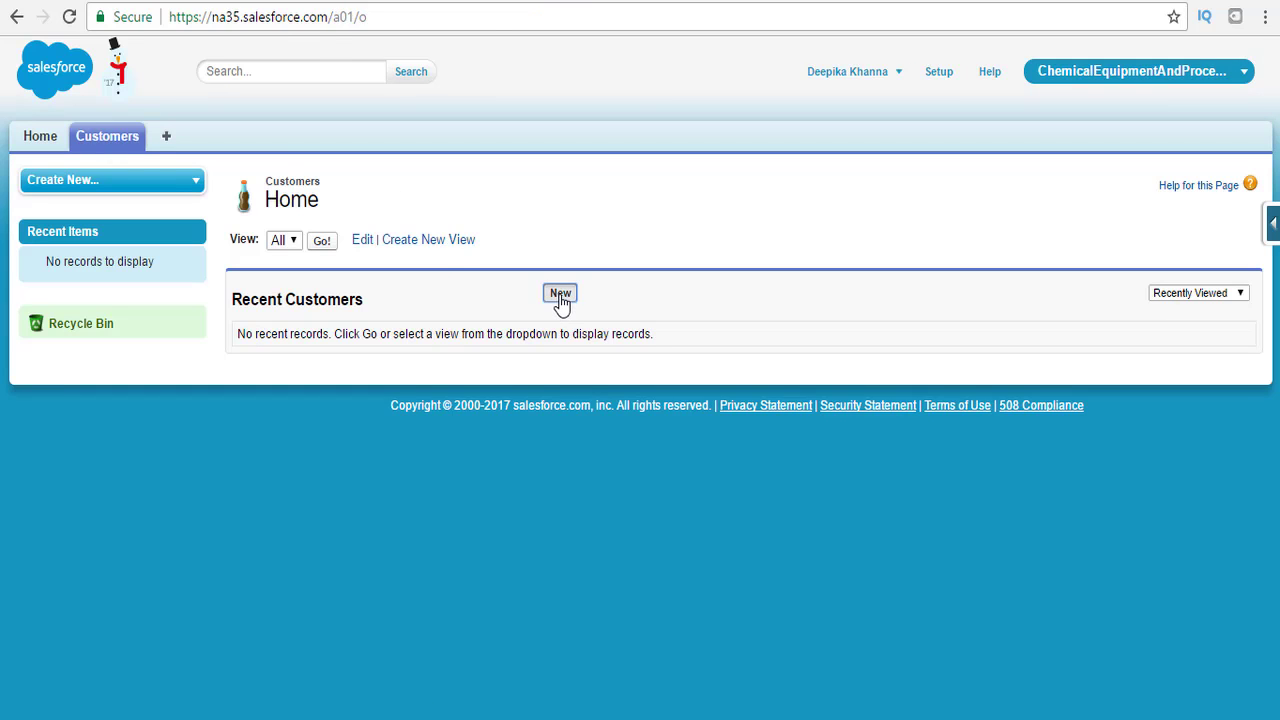
From the Customers home, start a new custom field on Customer via the quick access menu.
click(560, 295)
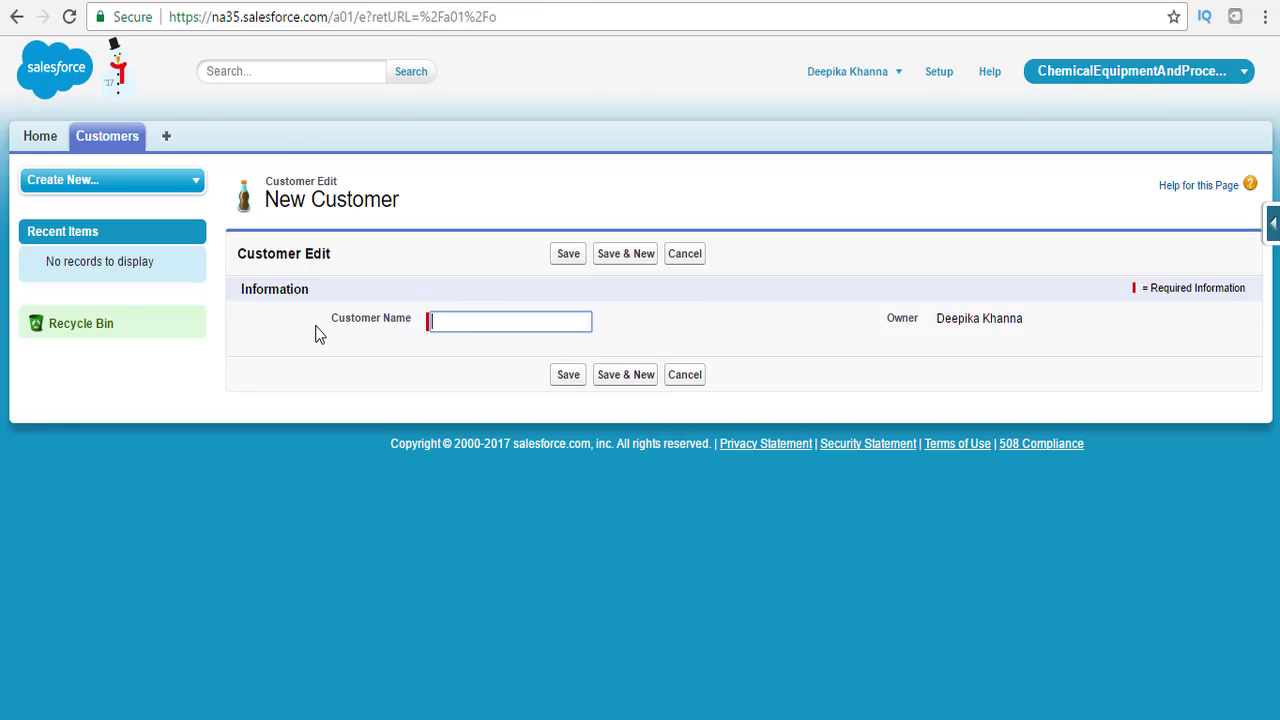
drag(316, 326, 417, 330)
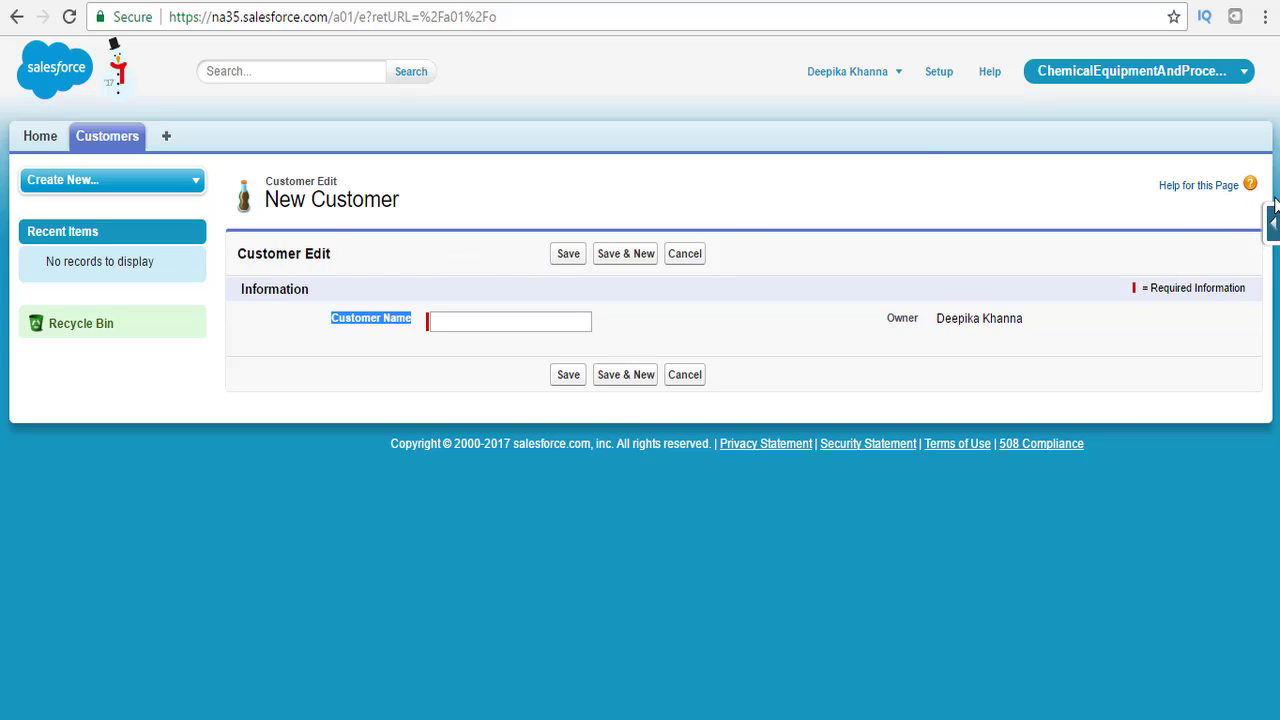
mouse_move(1273, 228)
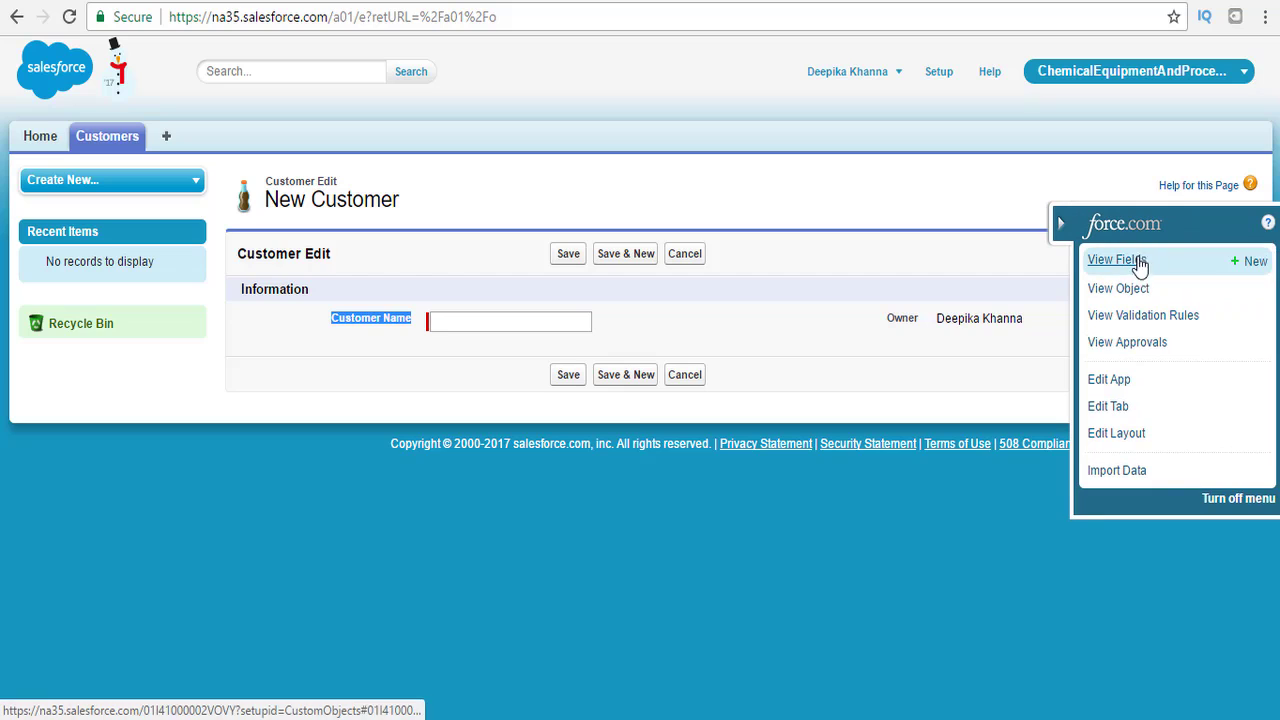
click(1256, 262)
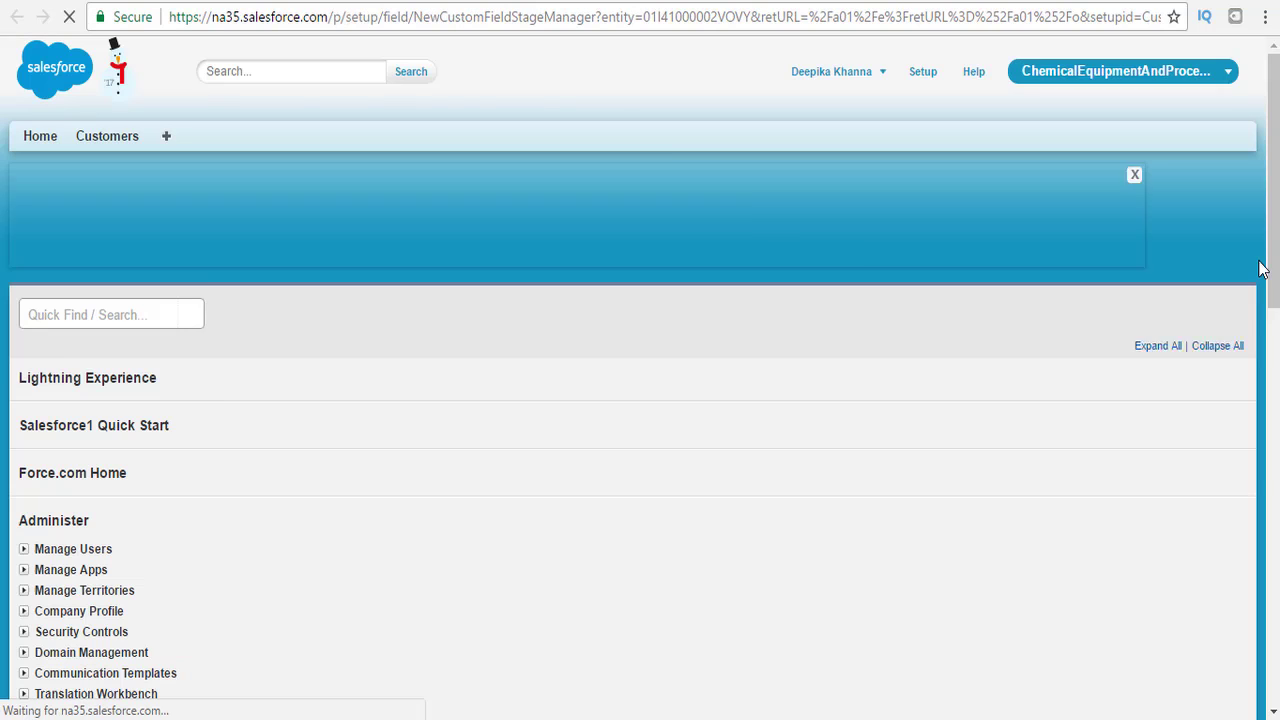
Define a Checkbox field labelled Active with field name APEX_Active.
scroll(1262, 268, down, 3)
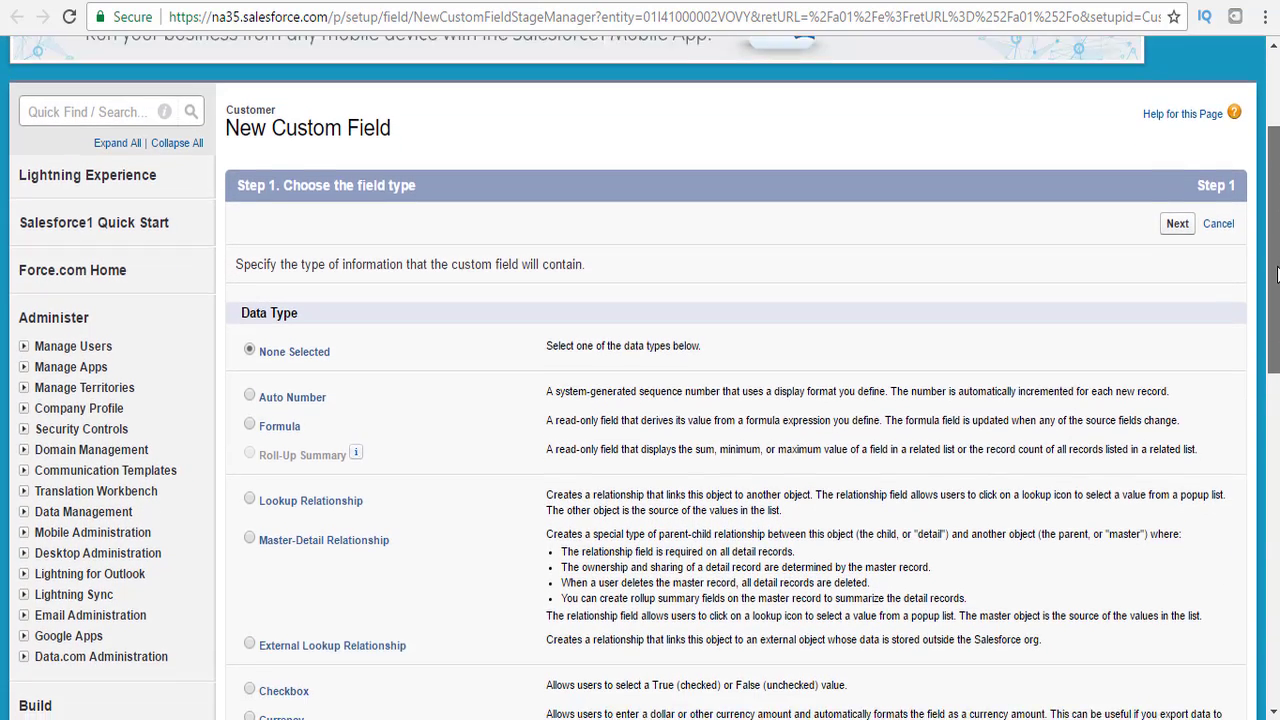
drag(1277, 275, 1246, 435)
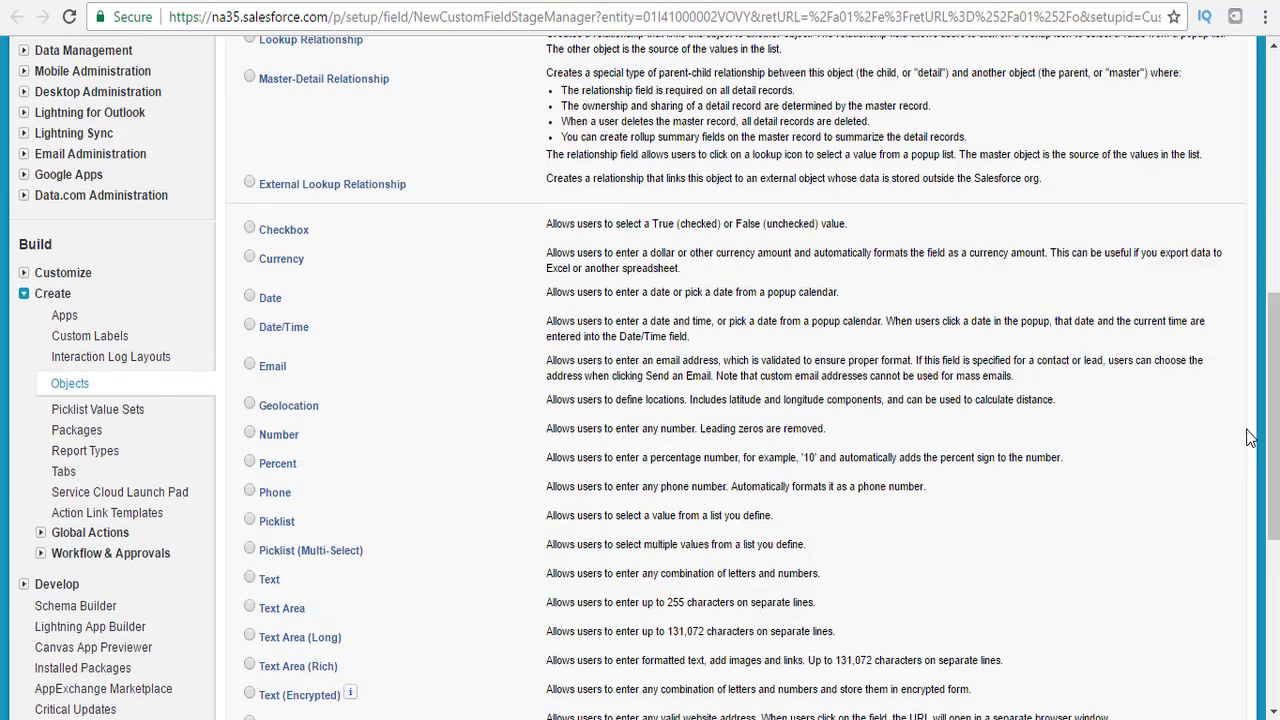
click(251, 229)
drag(1272, 426, 1272, 534)
click(1180, 475)
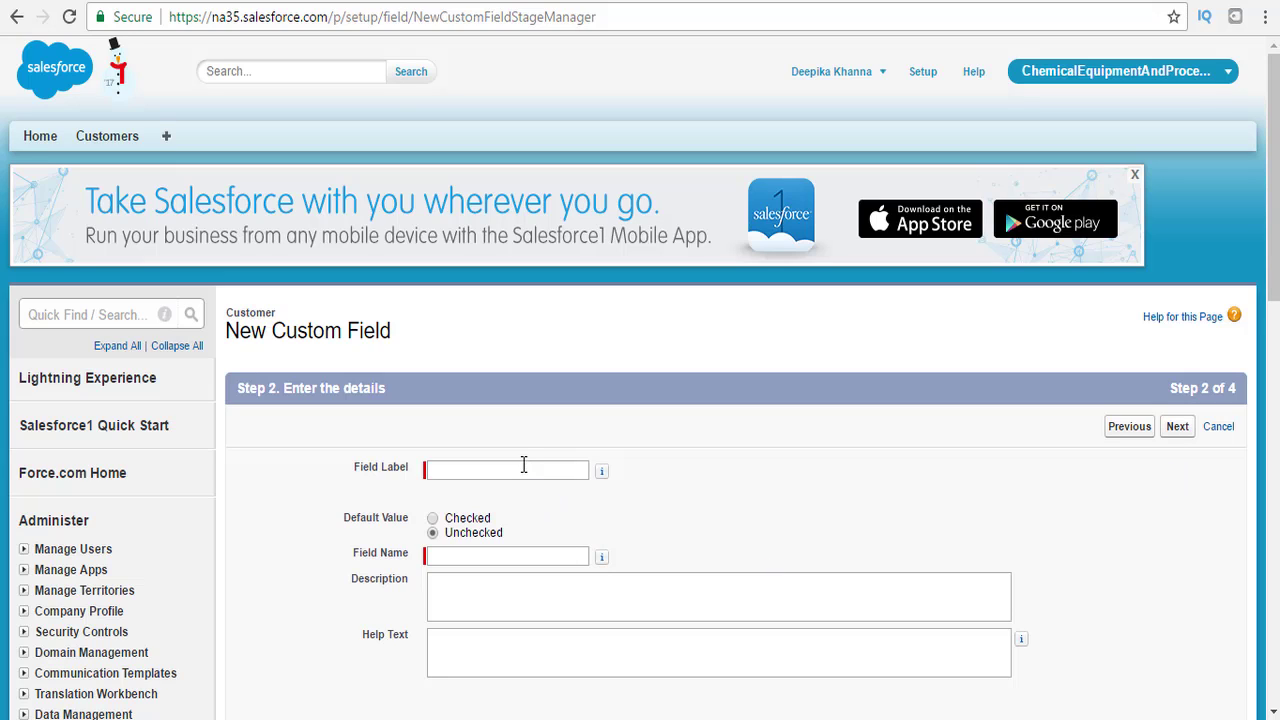
click(523, 465)
text(A)
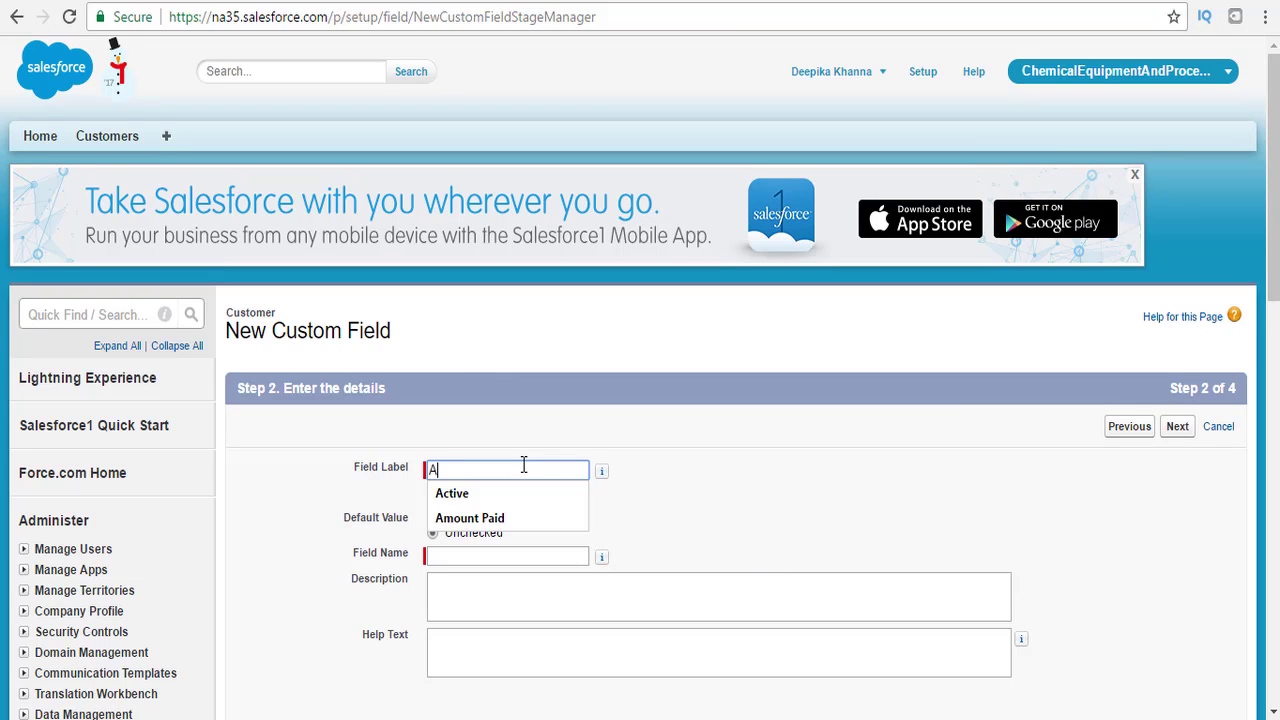
text(ctive)
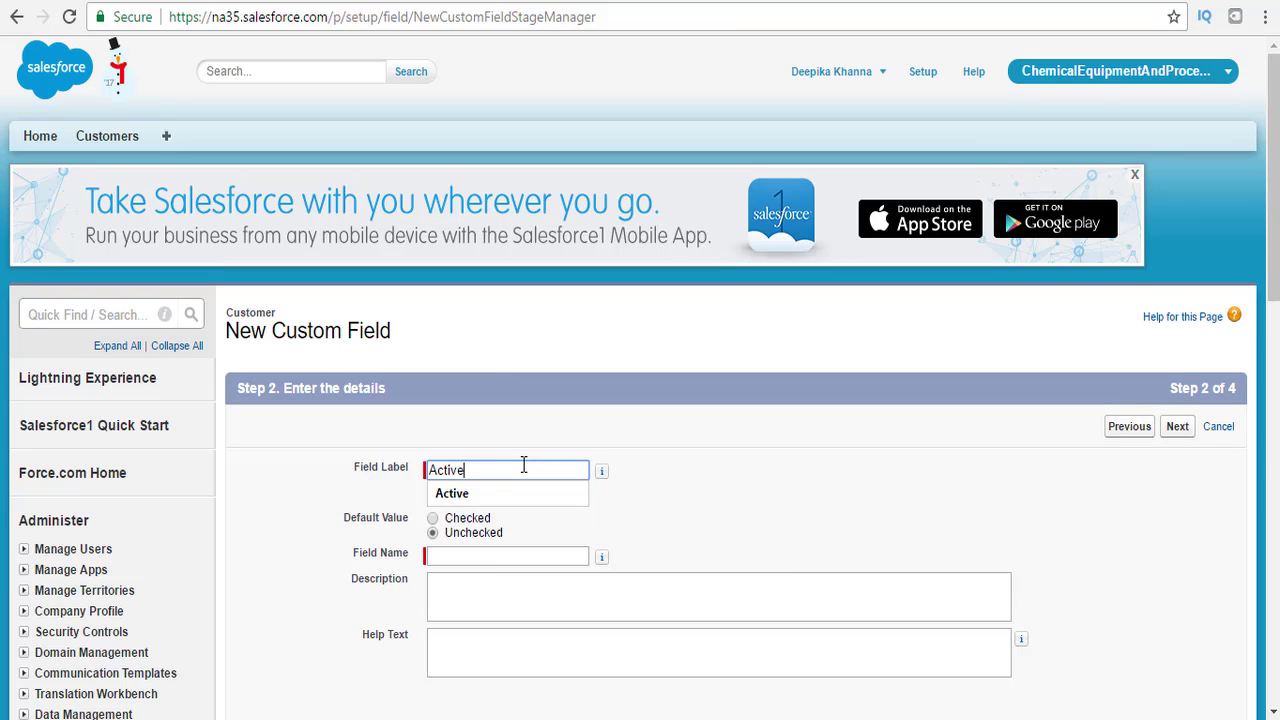
key(Tab)
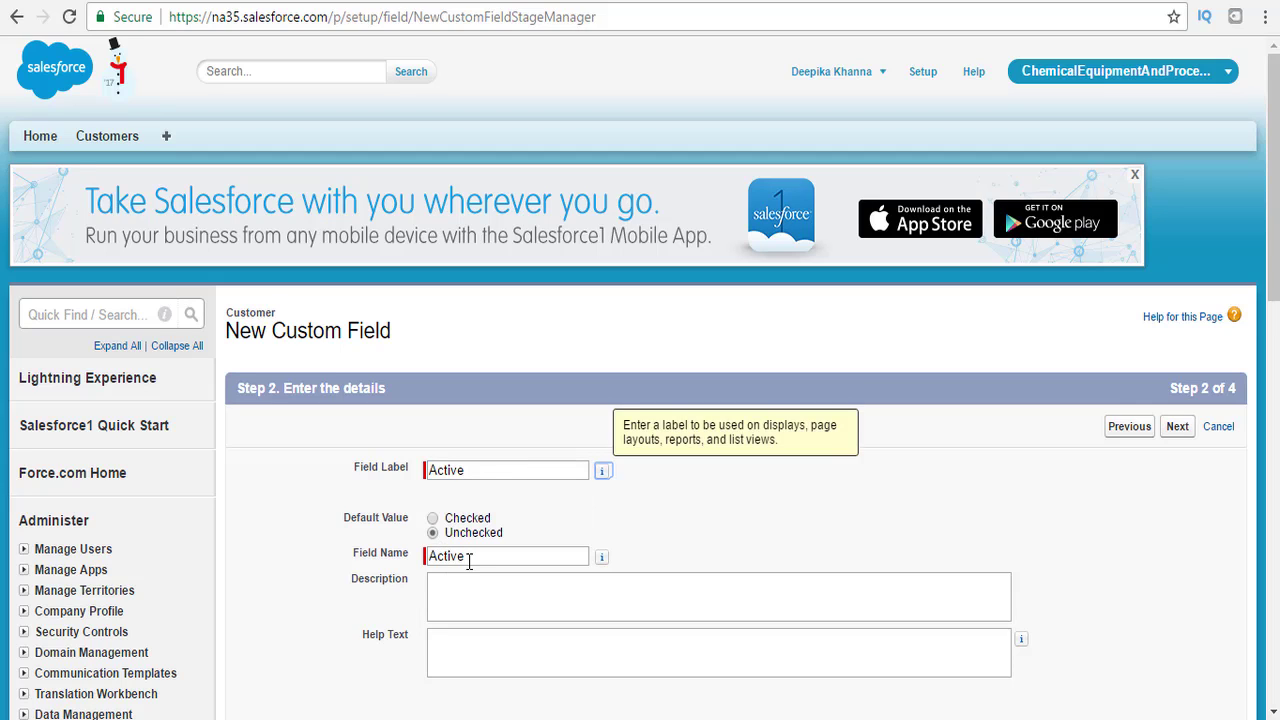
drag(469, 558, 427, 563)
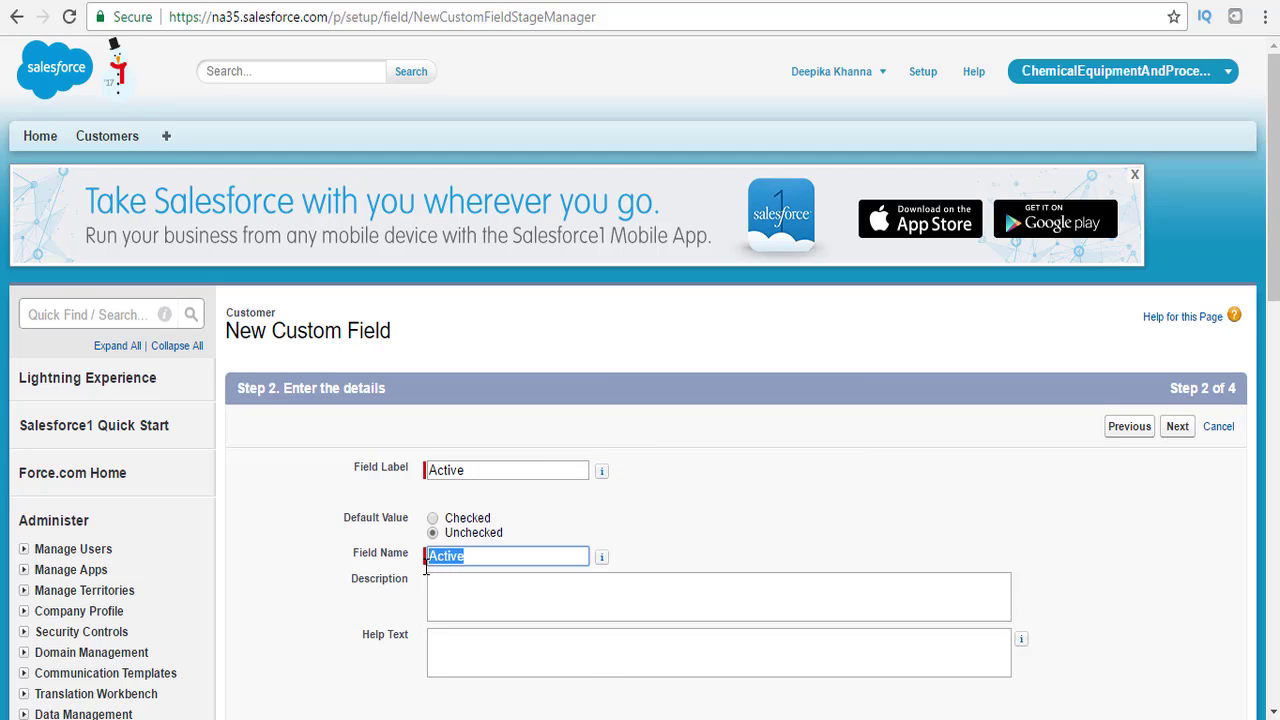
text(APEX_)
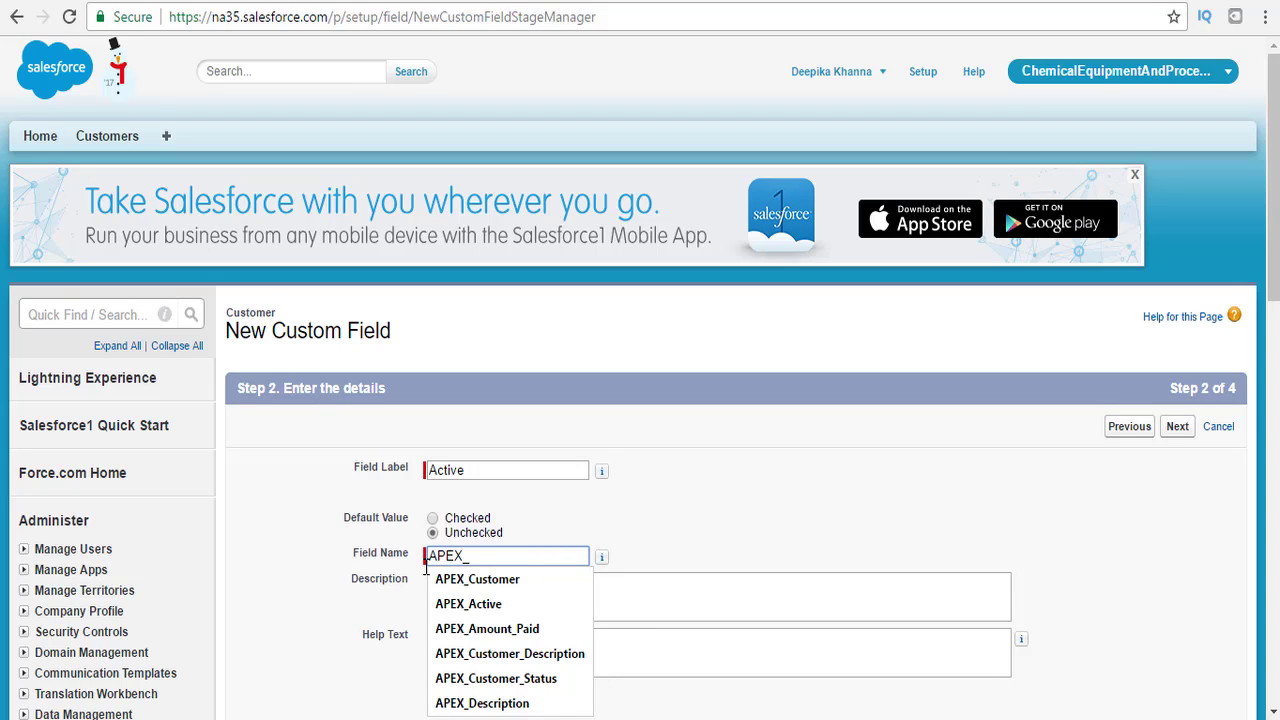
text(Active)
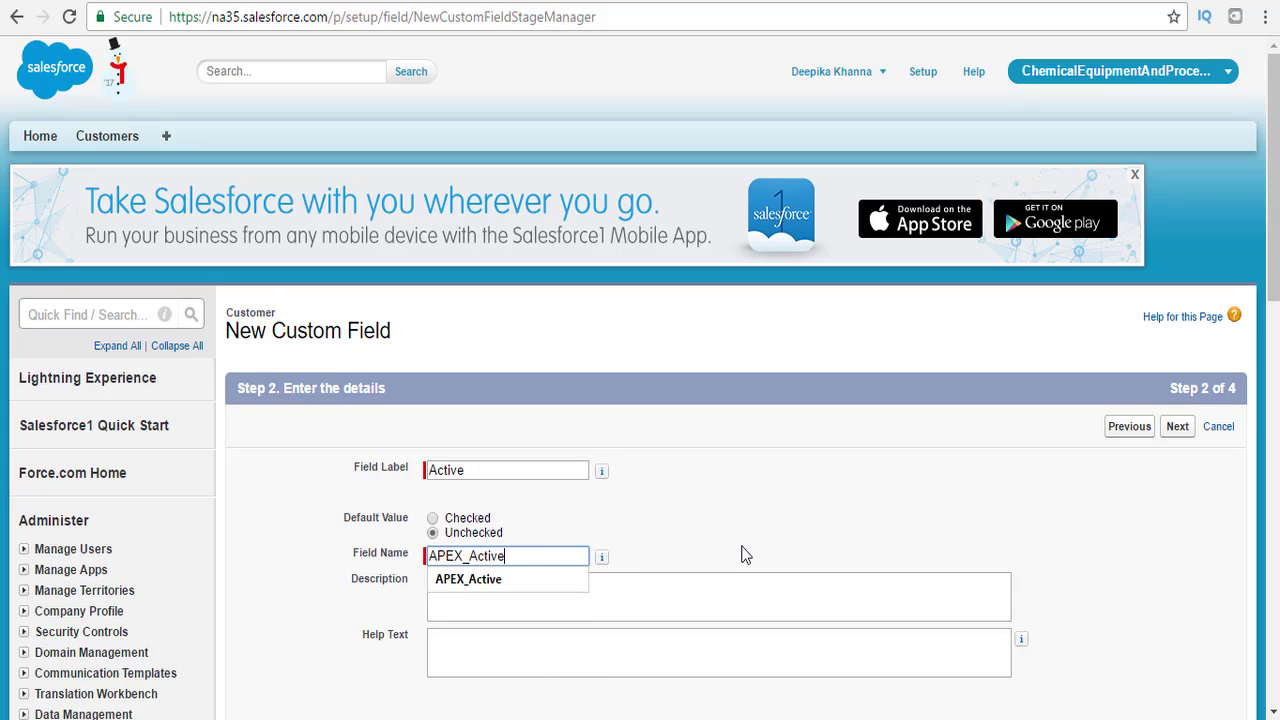
click(748, 539)
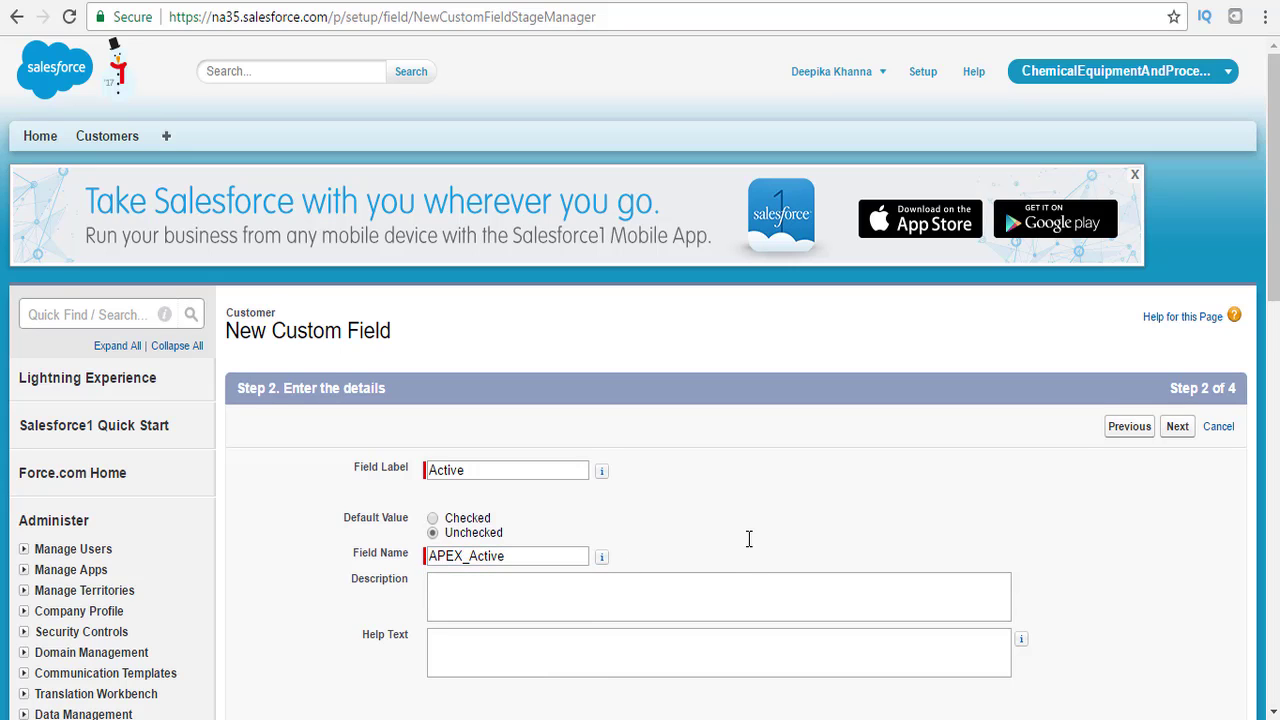
Make the field visible to all profiles, keep it on Customer Layout, and Save & New.
scroll(1183, 445, down, 3)
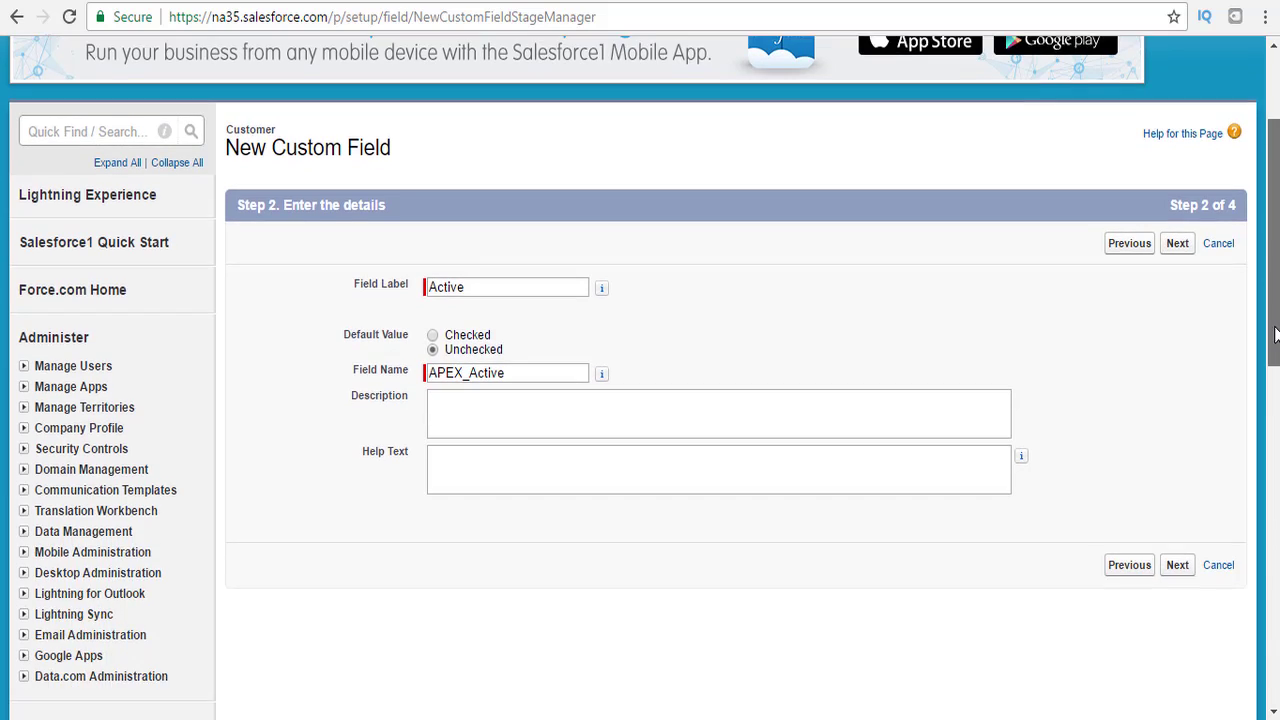
click(1178, 437)
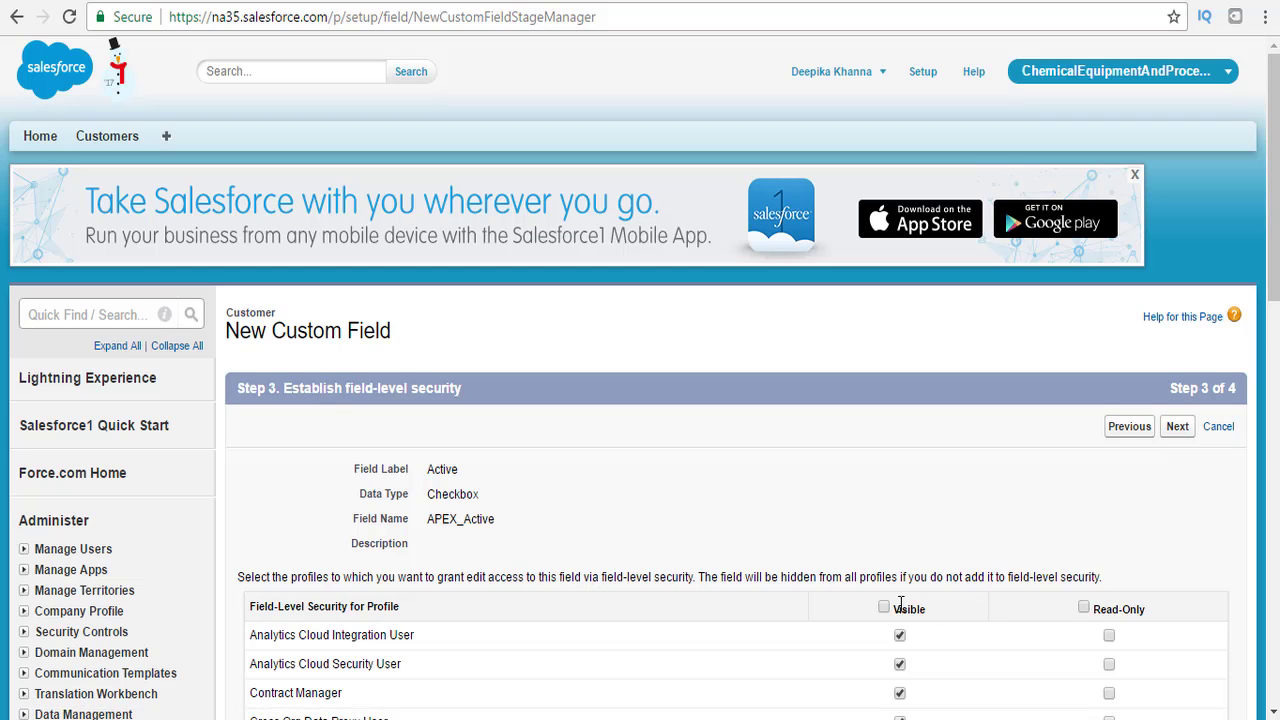
click(884, 607)
click(1180, 427)
drag(1273, 274, 1270, 360)
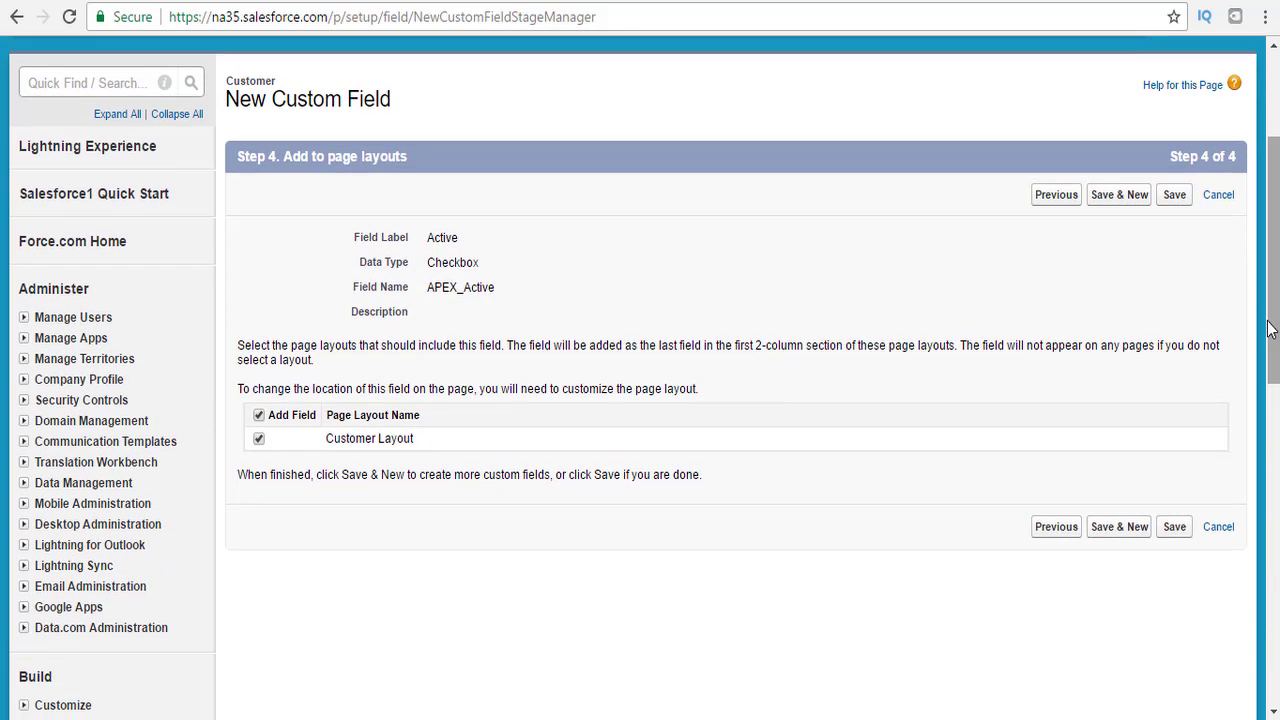
click(1134, 533)
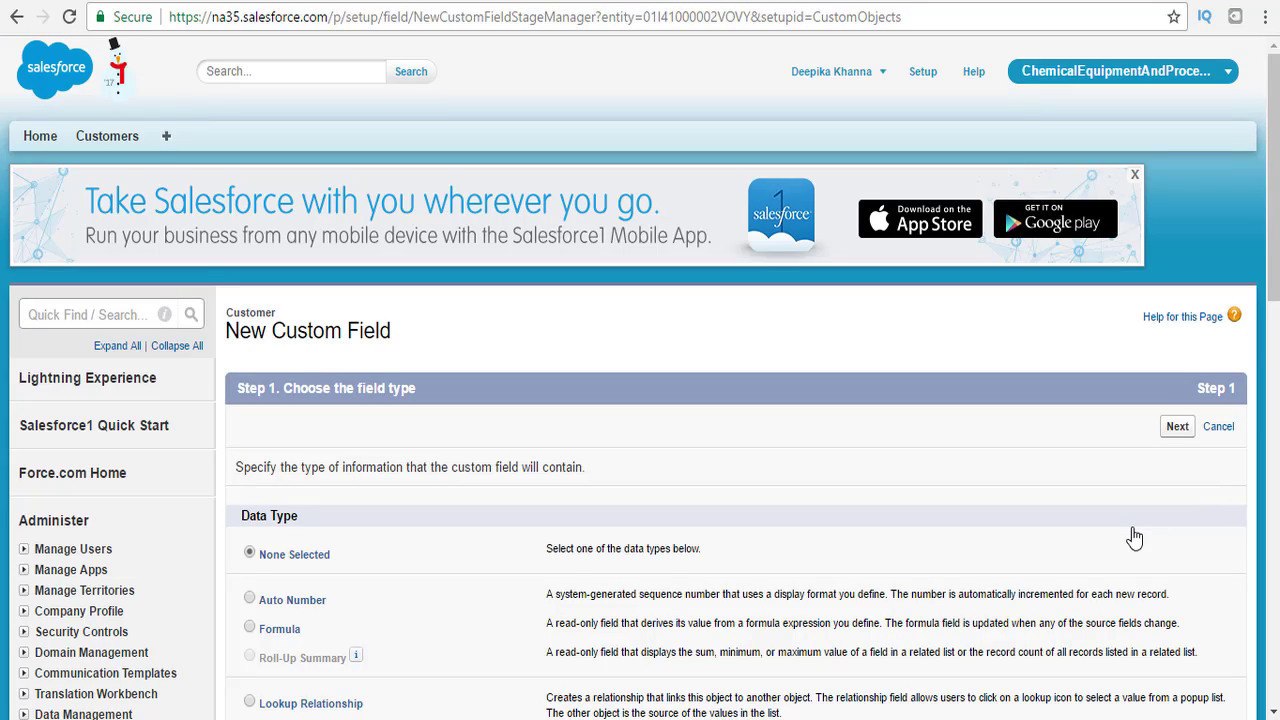
Define a Text field labelled Customer Description with a length of 255.
drag(1270, 202, 1246, 495)
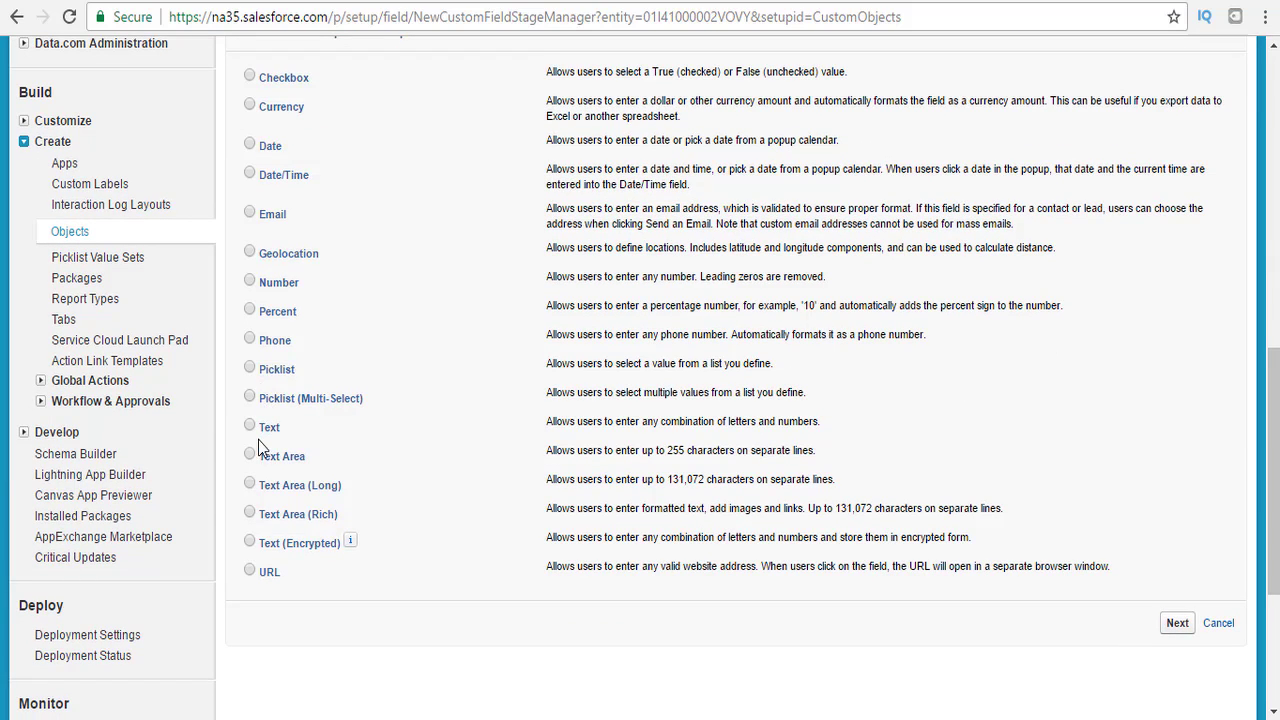
click(250, 425)
click(1192, 632)
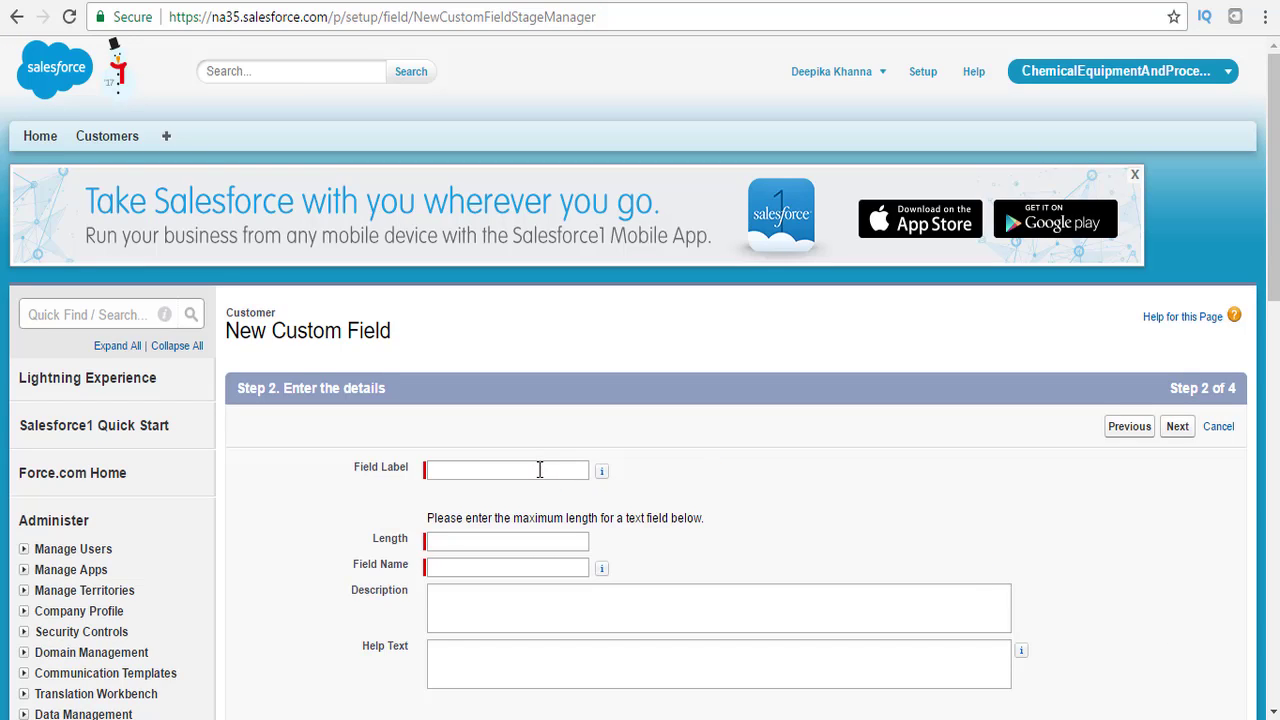
click(539, 469)
text(Cu)
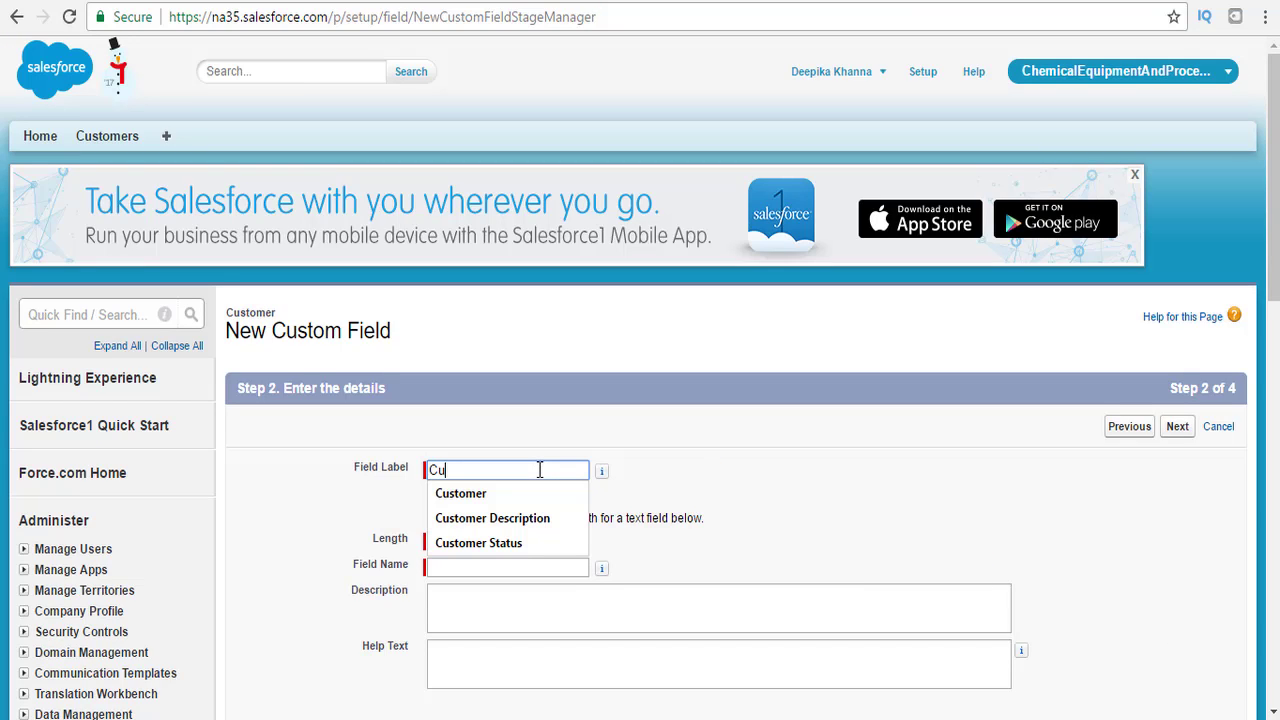
text(stomer Descriptio)
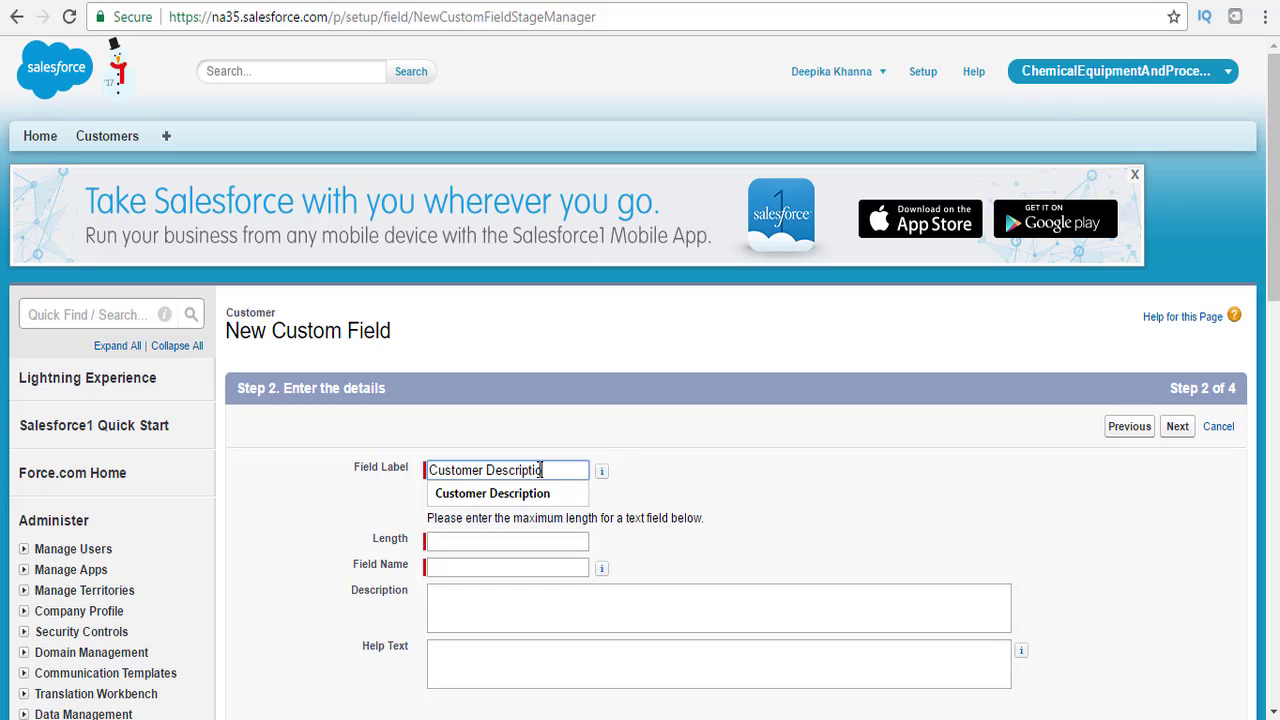
text(n)
key(Tab)
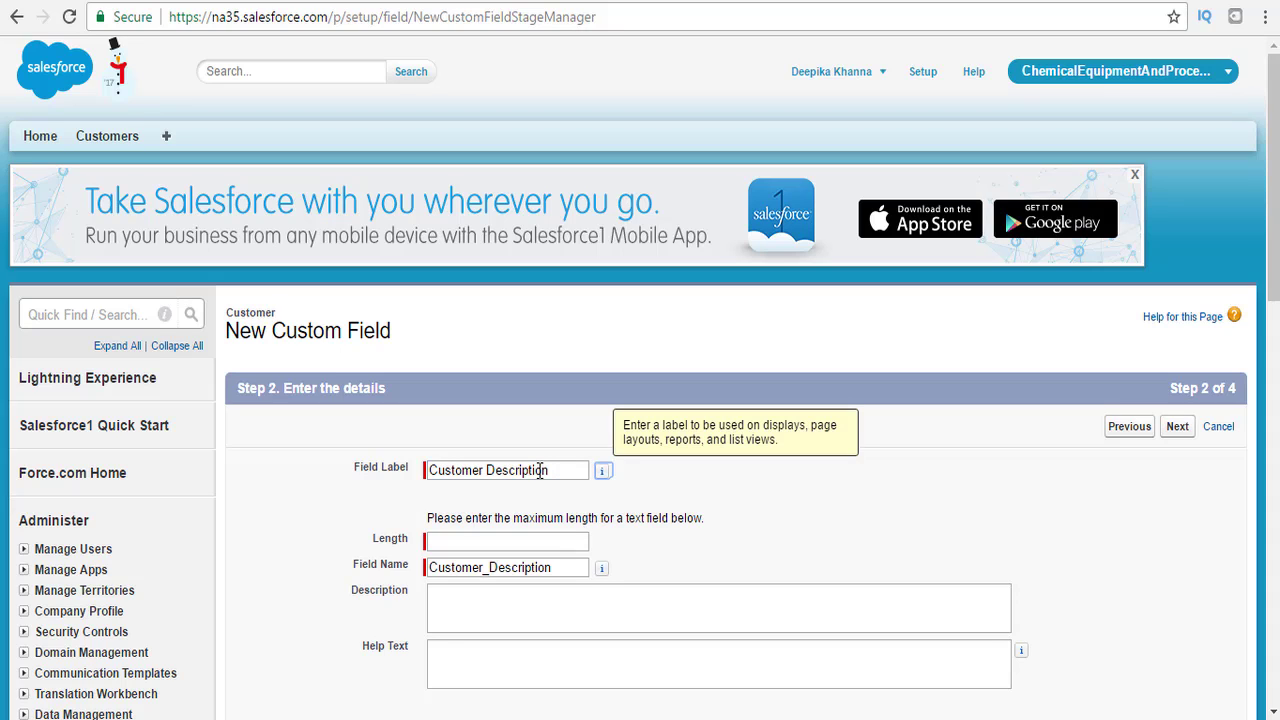
click(470, 538)
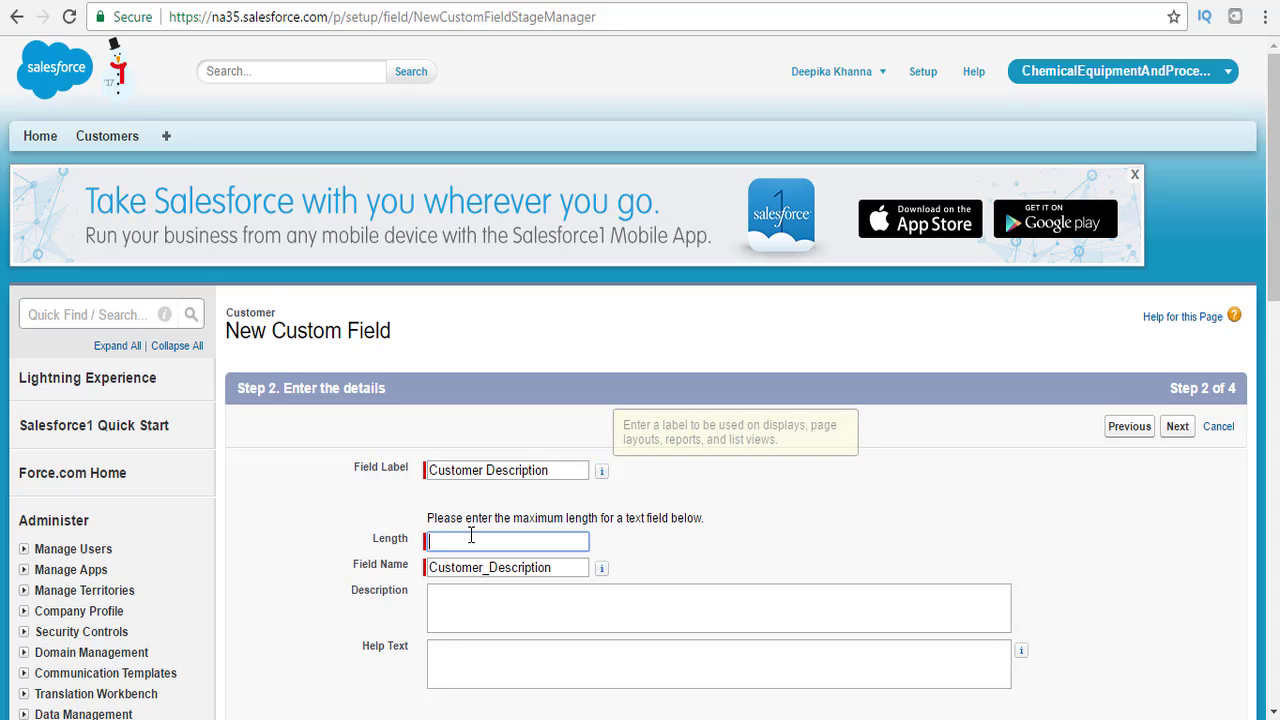
text(1)
key(BackSpace)
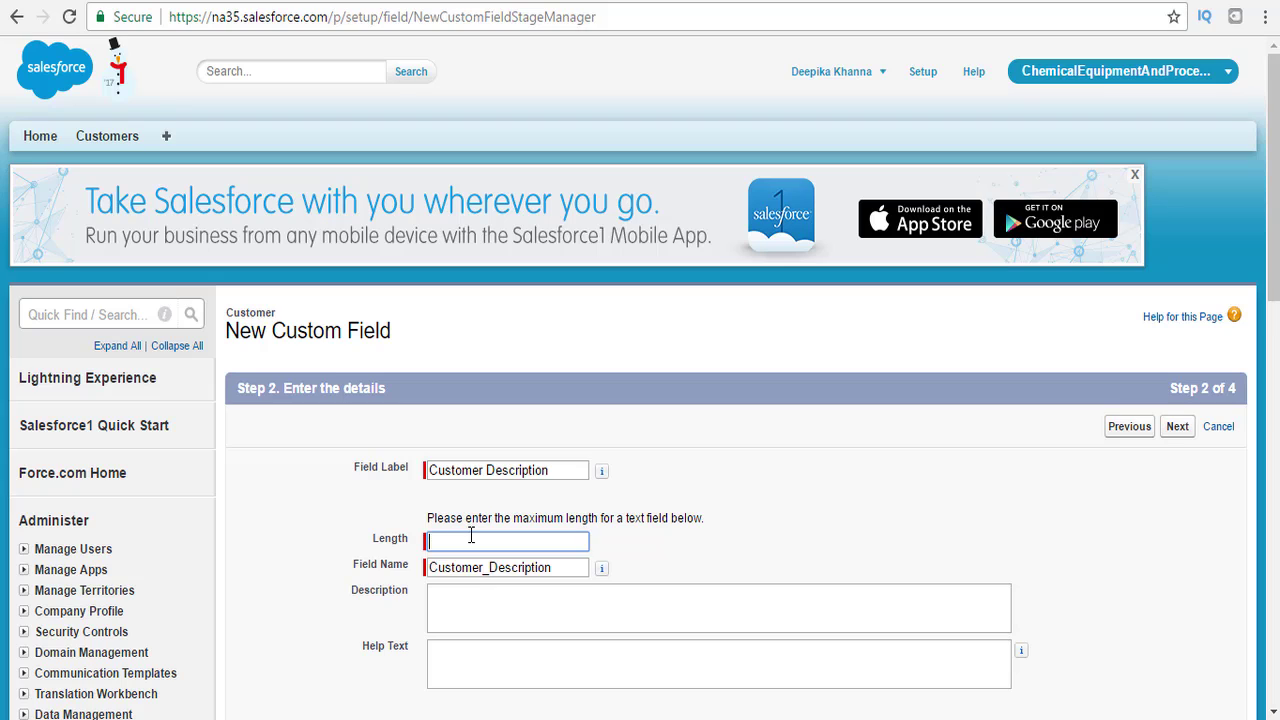
text(255)
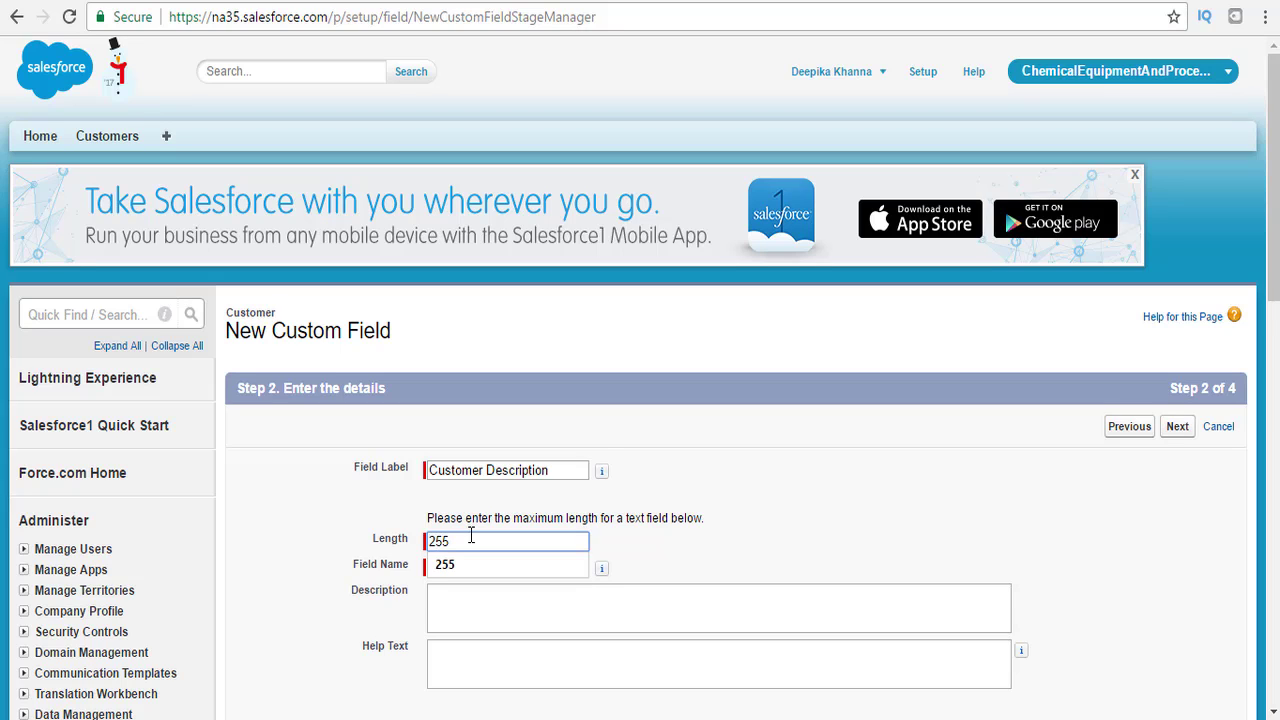
click(643, 537)
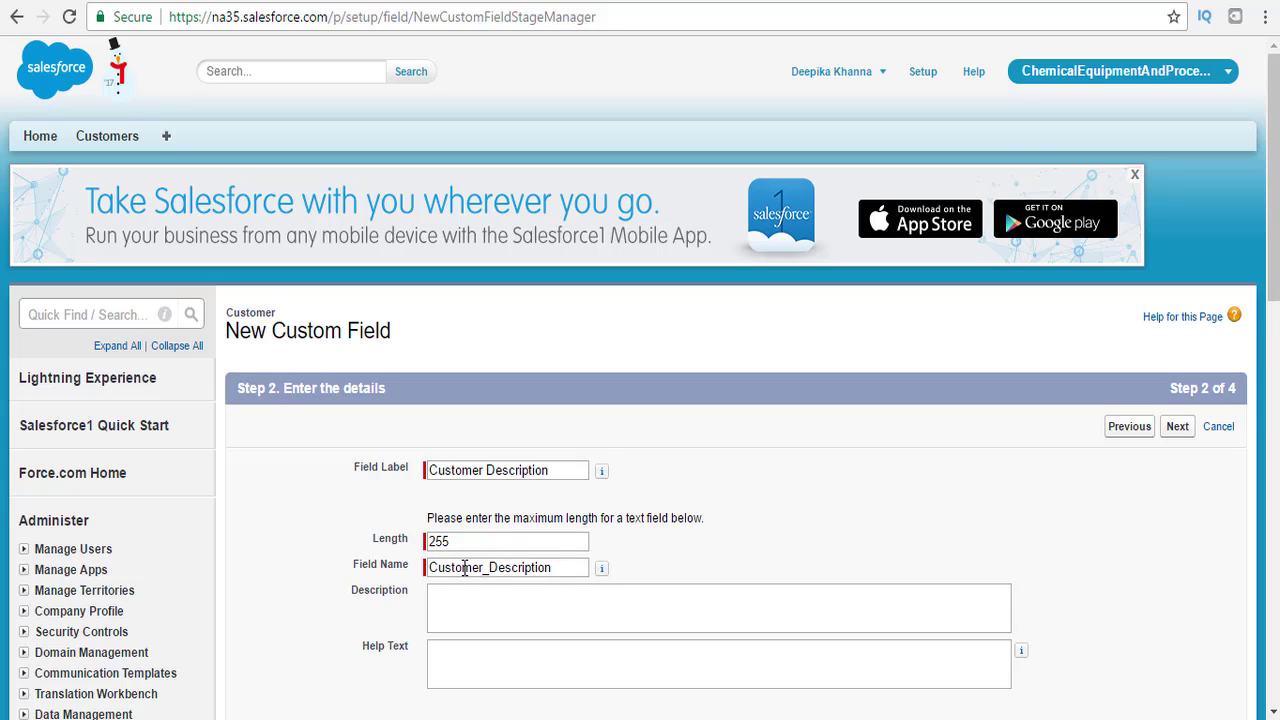
Name it APEX_Customer_Description, make it visible to all profiles, and Save & New.
click(431, 568)
text(APEX)
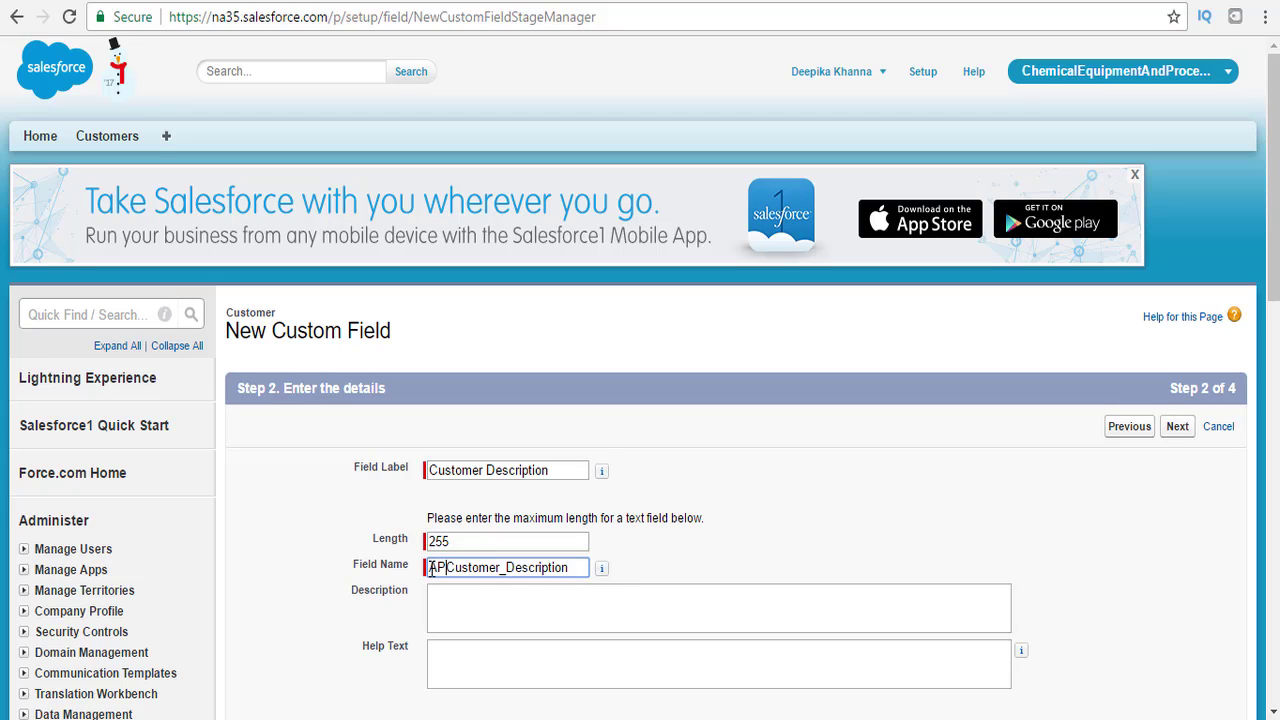
text(_)
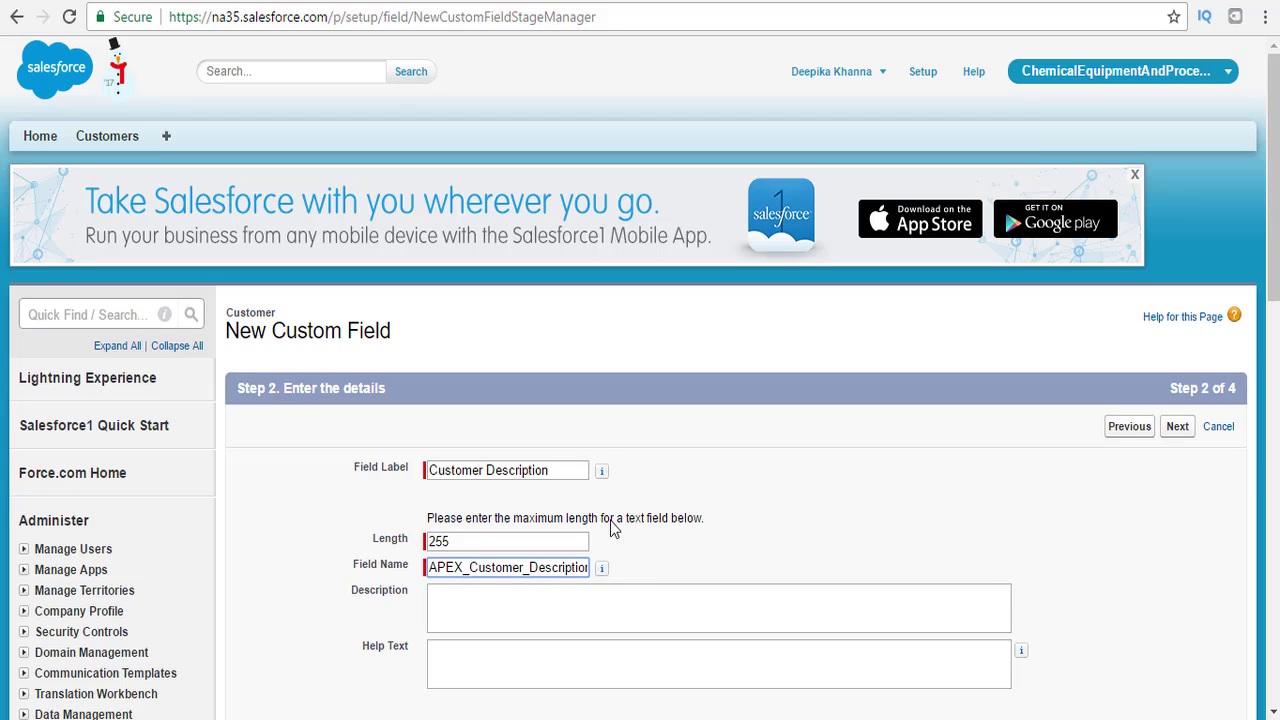
scroll(1265, 235, down, 3)
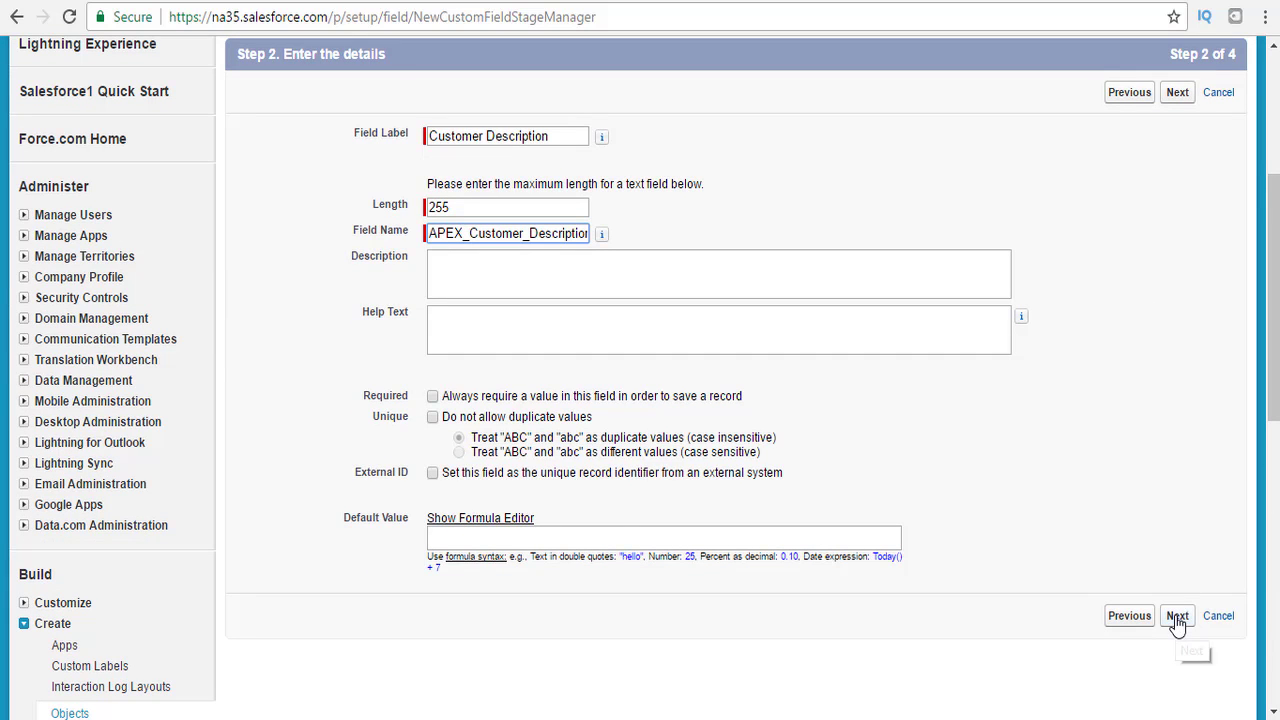
click(1176, 620)
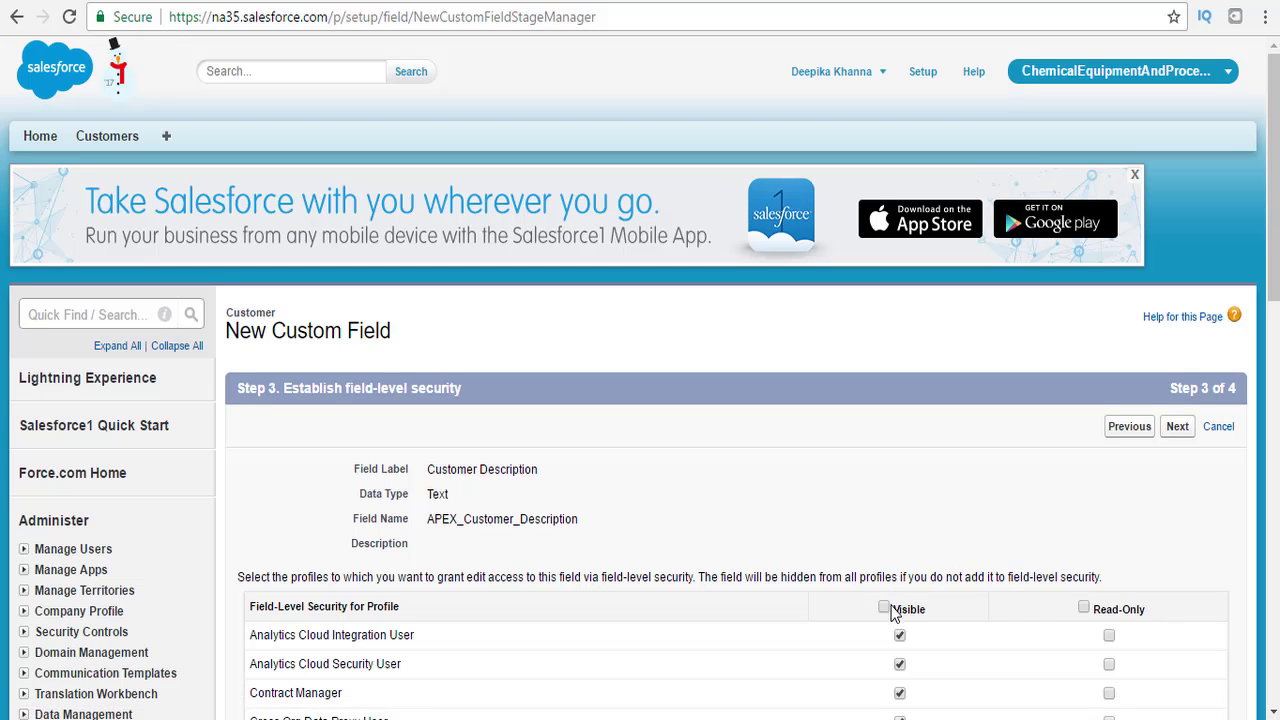
click(884, 607)
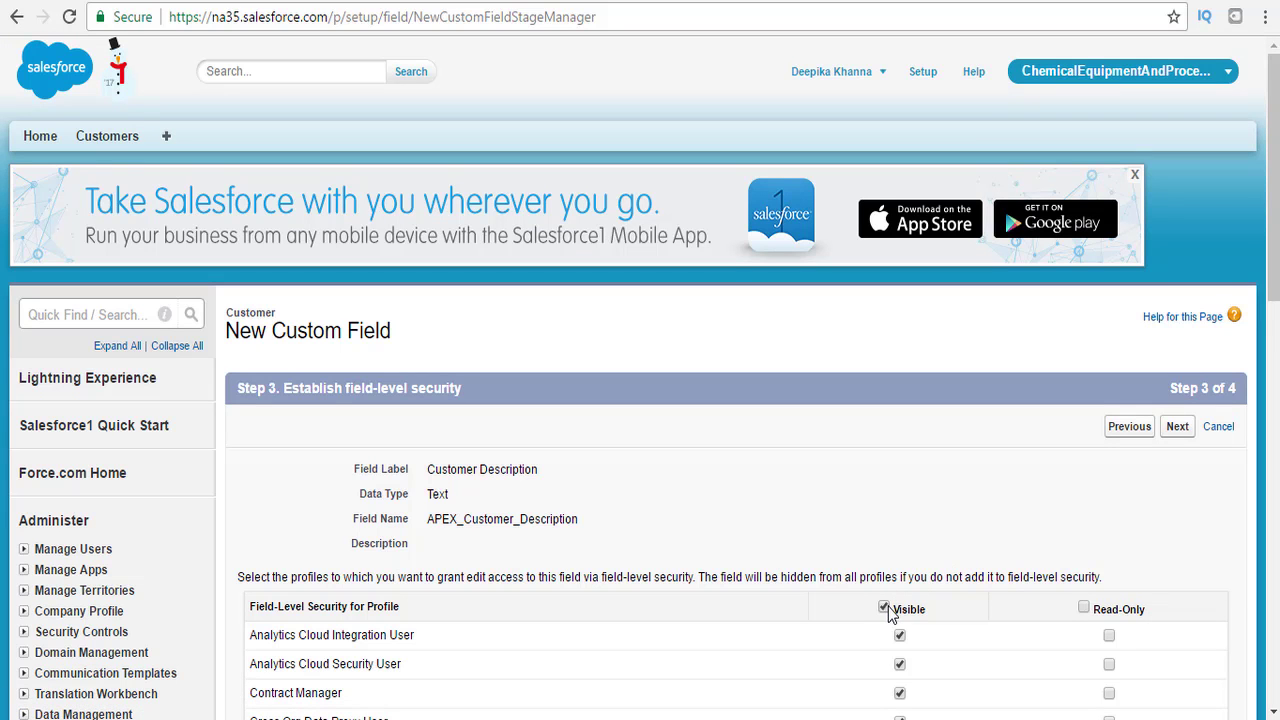
click(1177, 427)
drag(1276, 267, 1276, 300)
click(1122, 530)
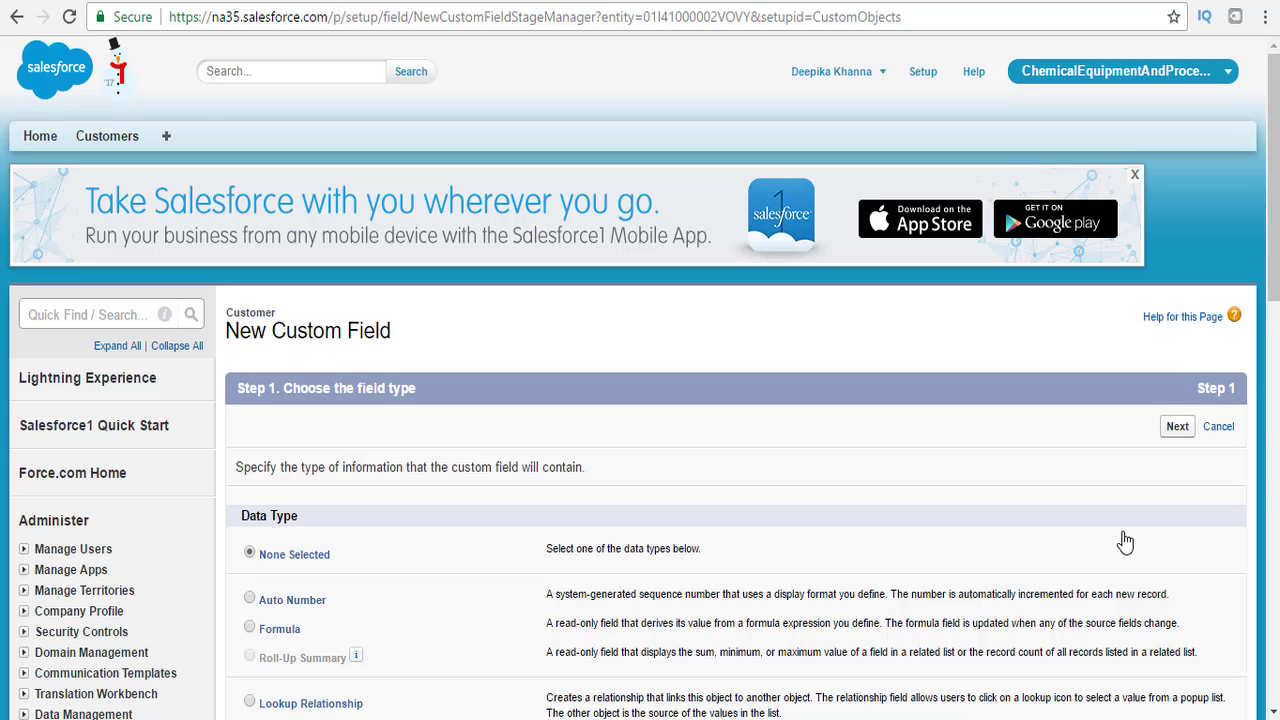
Choose Picklist as the new field's data type.
drag(1267, 267, 1274, 499)
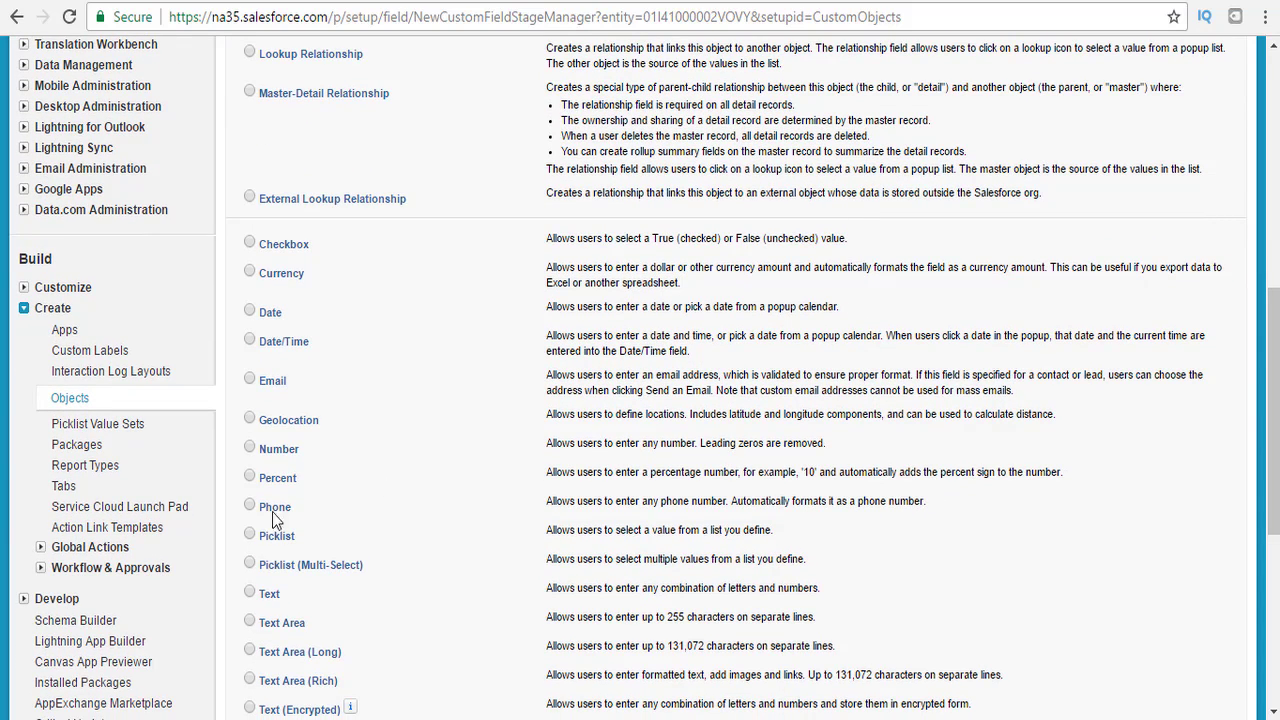
click(250, 537)
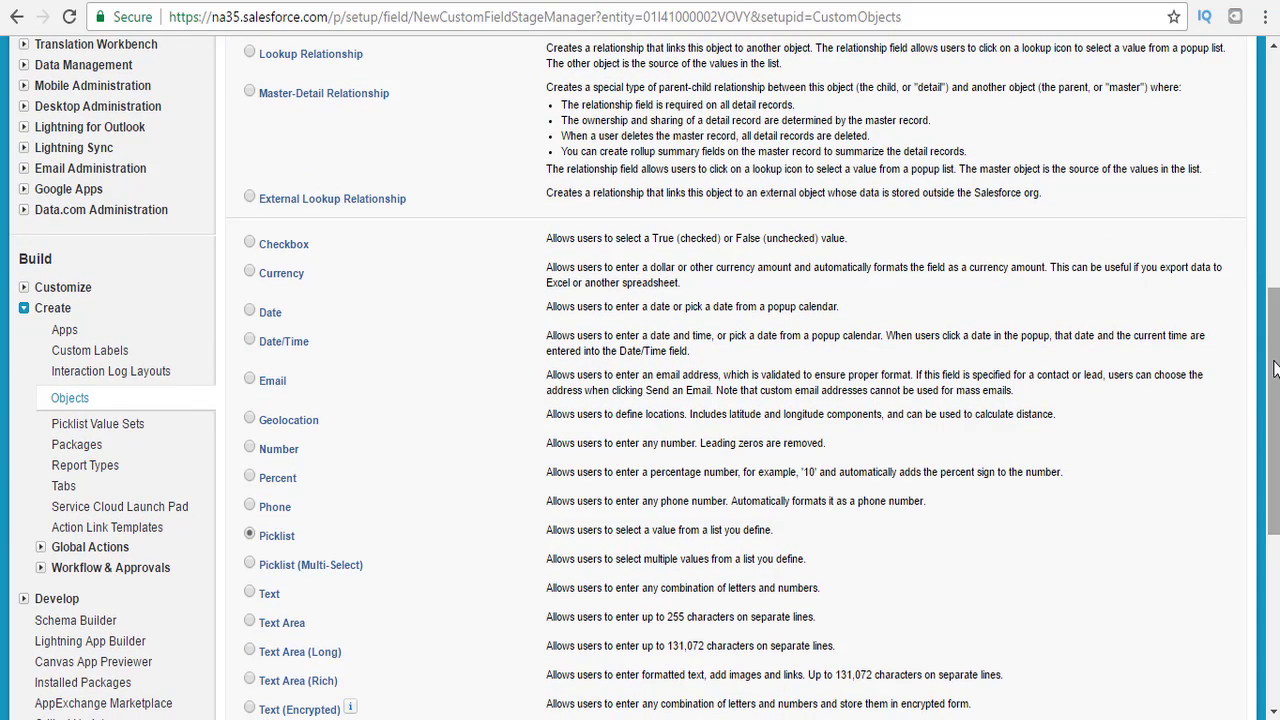
drag(1274, 372, 1265, 528)
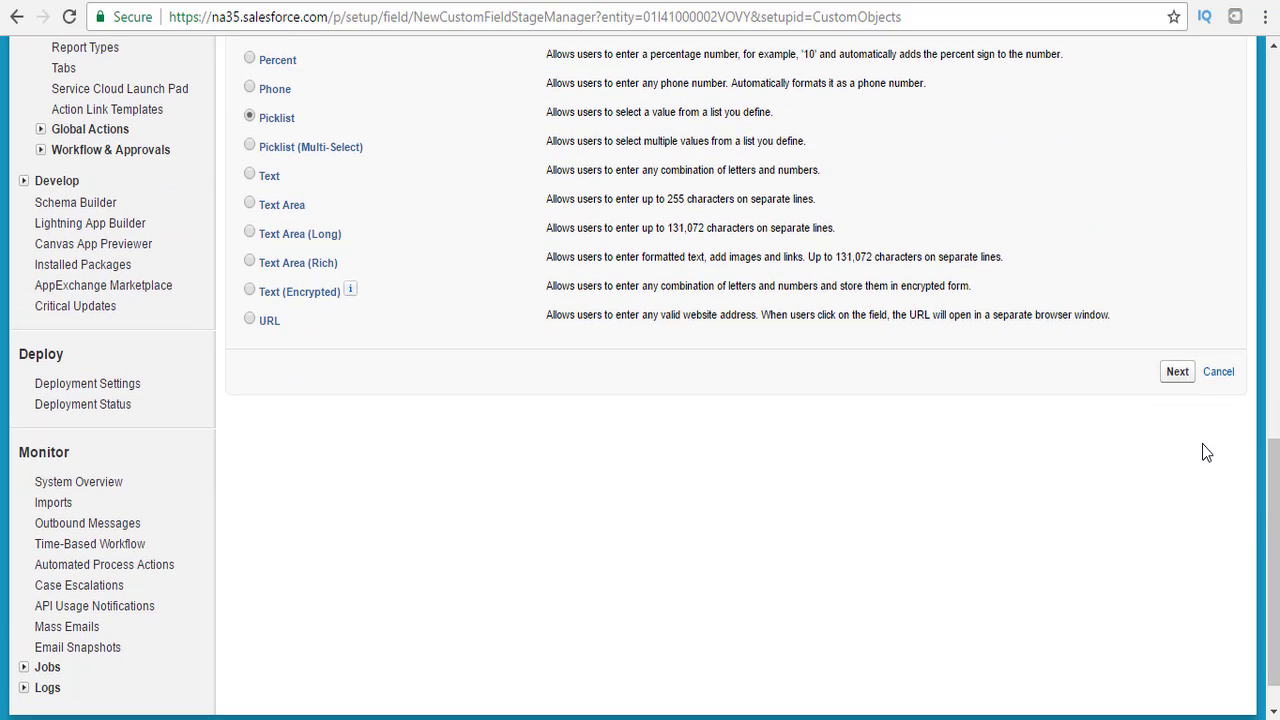
click(1182, 377)
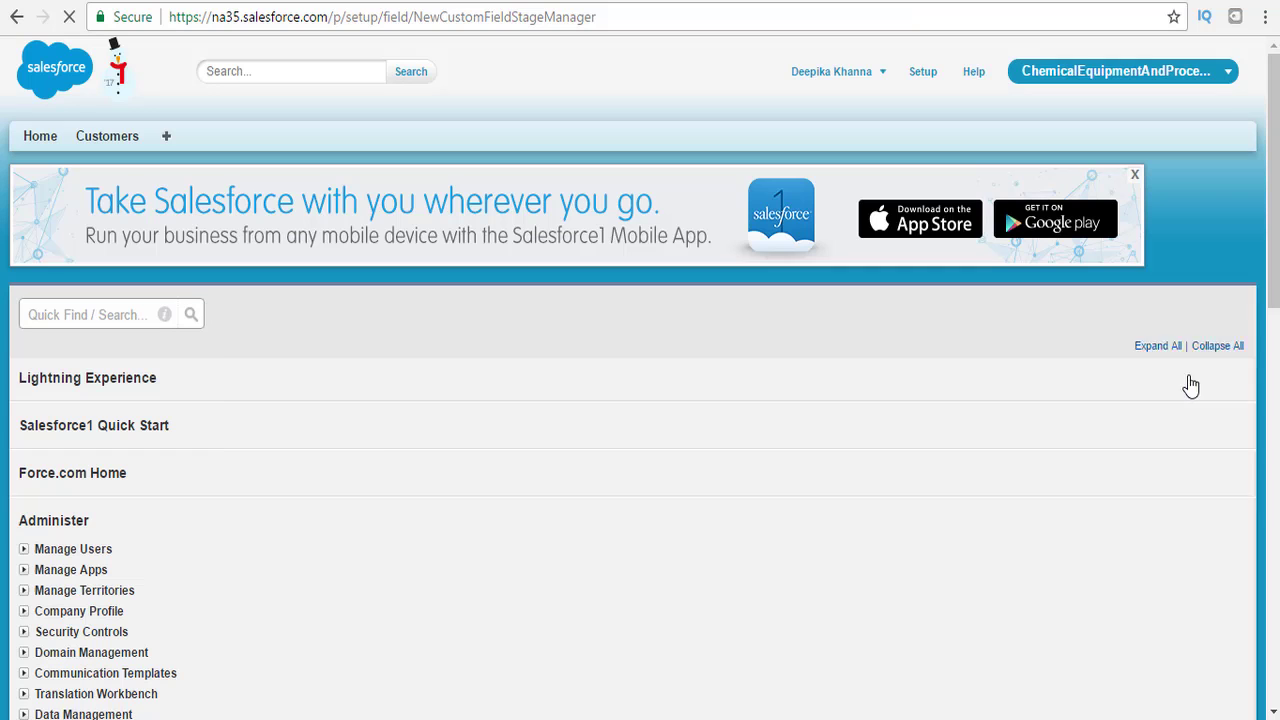
Label it Customer Status, name it APEX_Customer_Status, and choose to enter values manually.
click(453, 467)
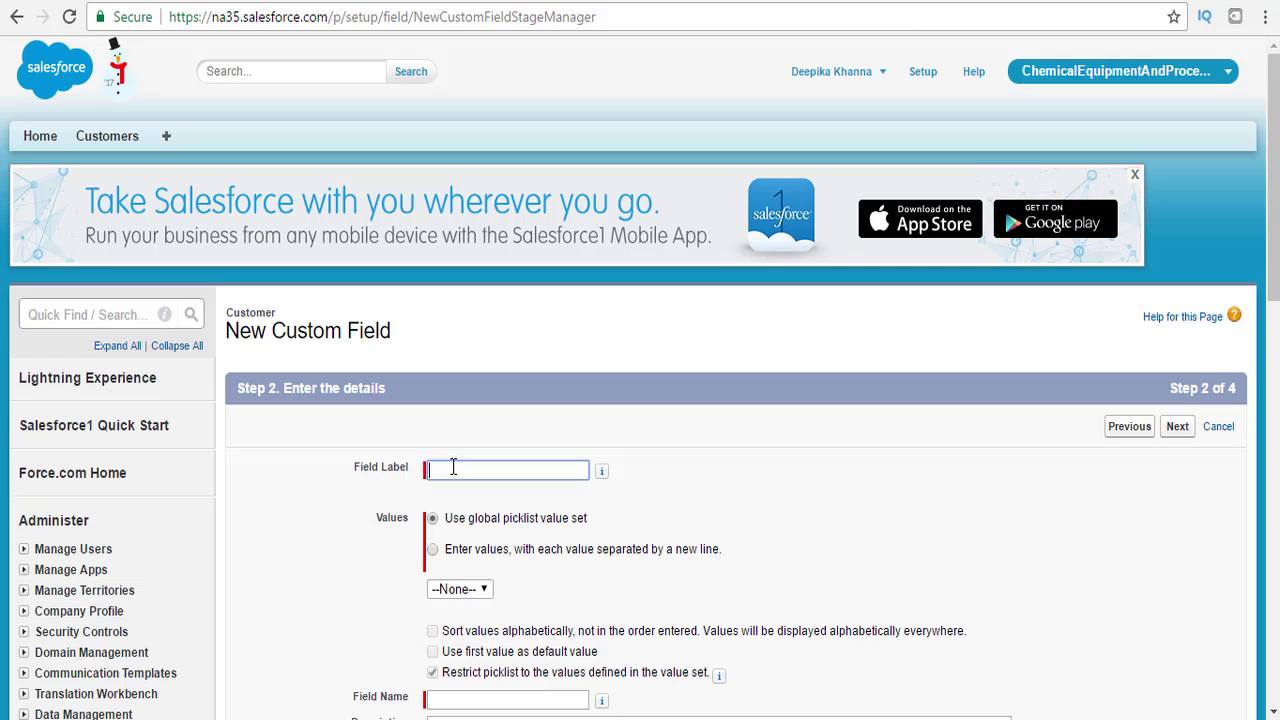
text(Custom)
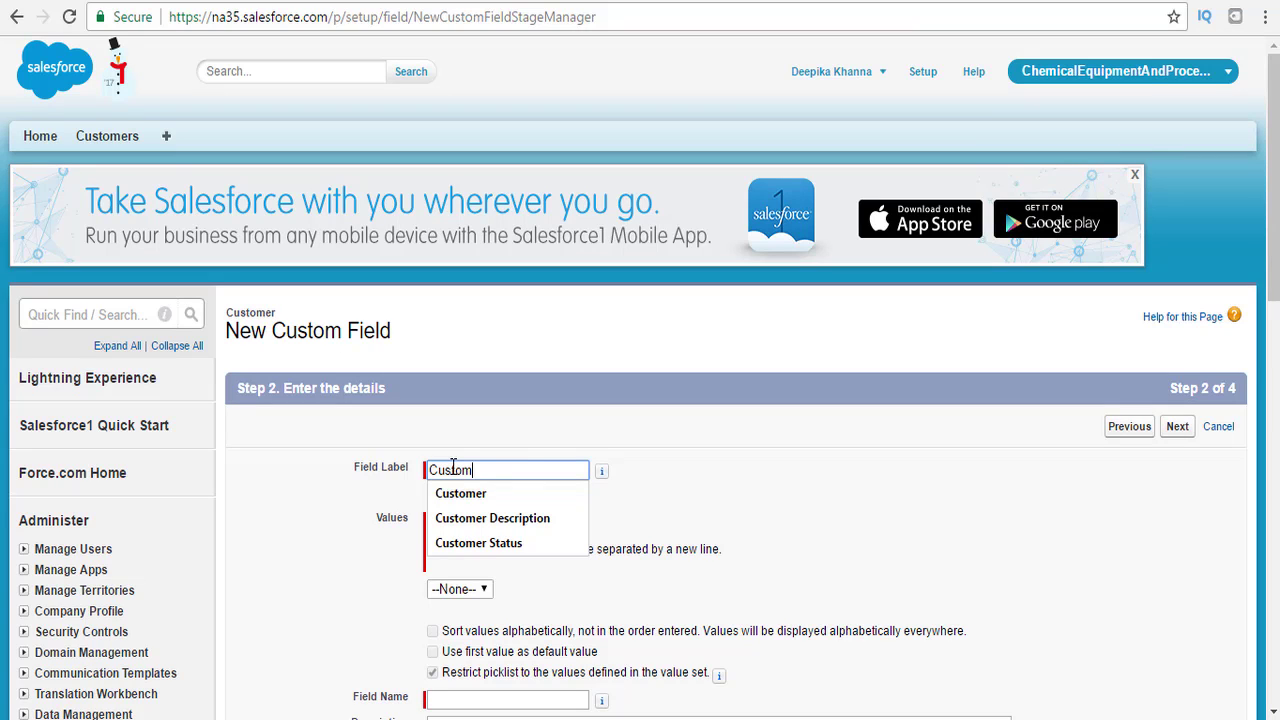
text(er St)
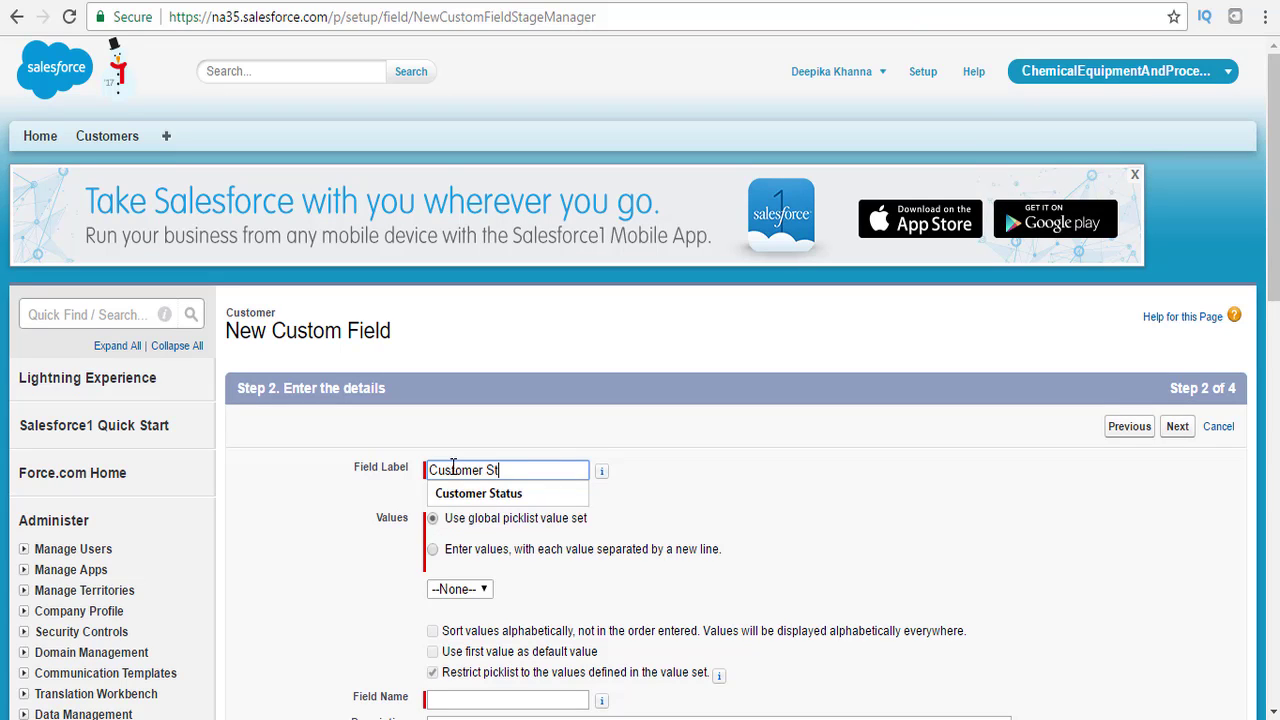
text(atus)
key(Tab)
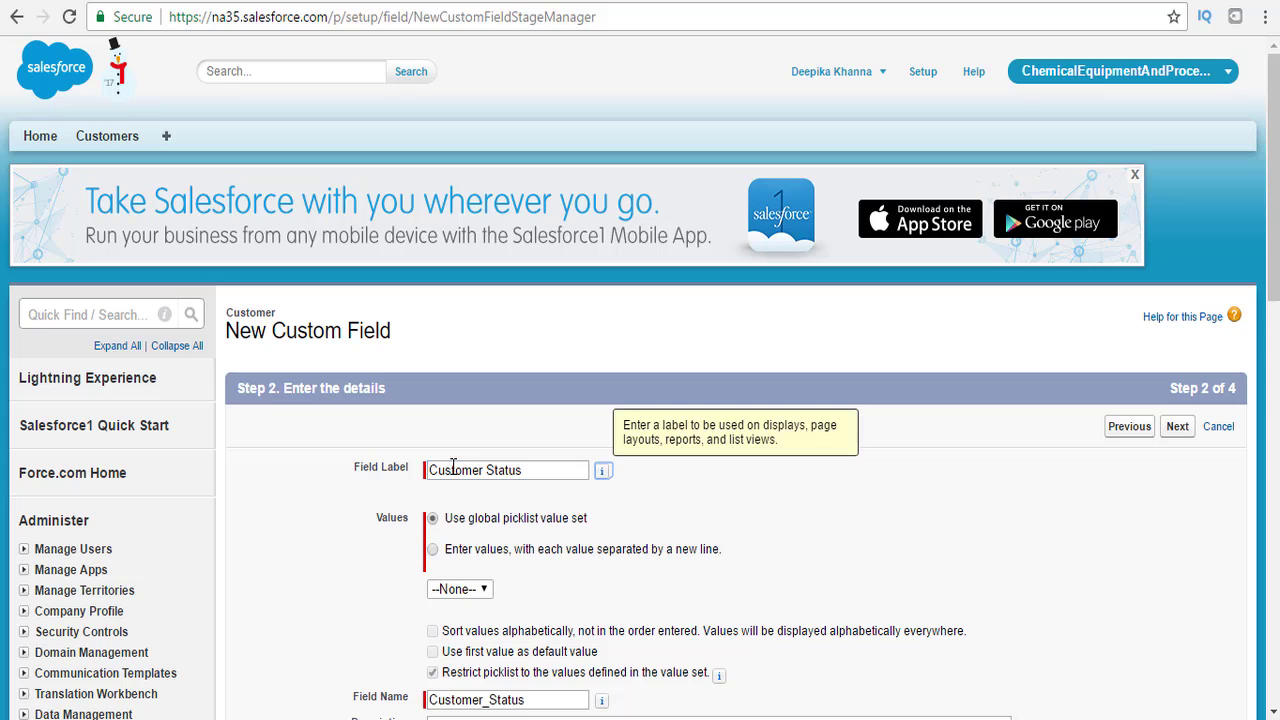
scroll(640, 400, down, 3)
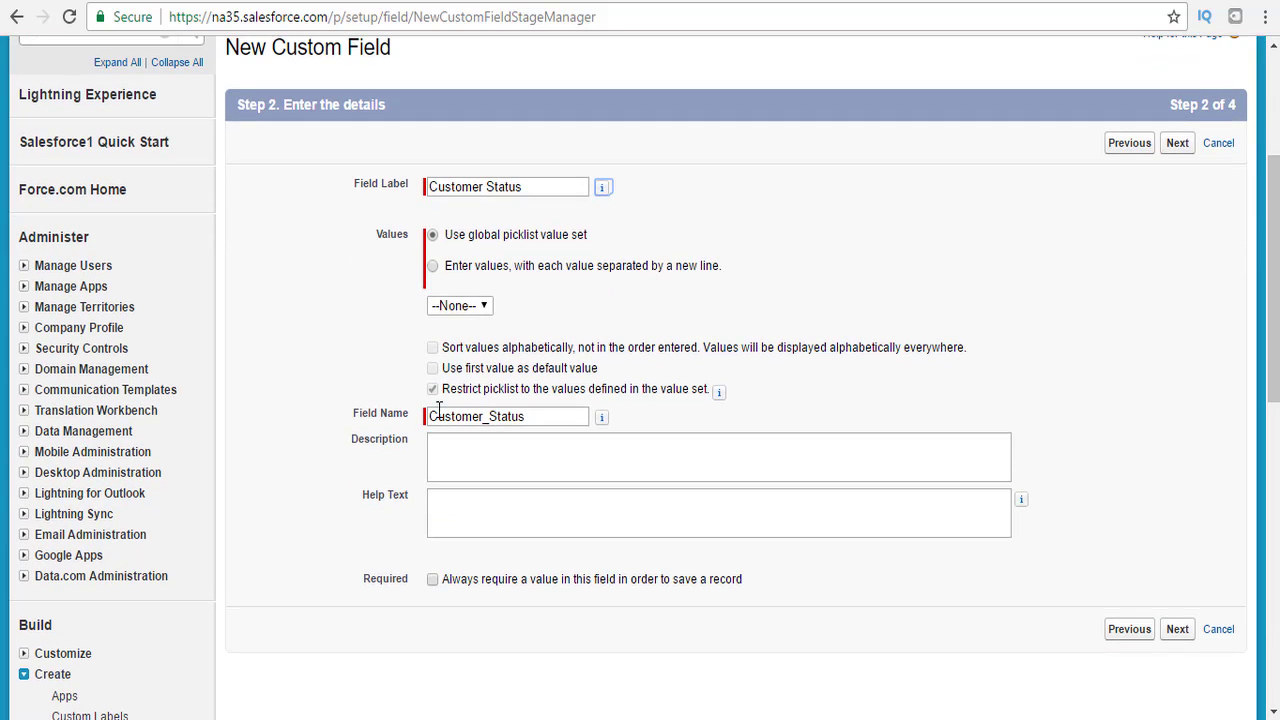
click(431, 416)
text(APEX_)
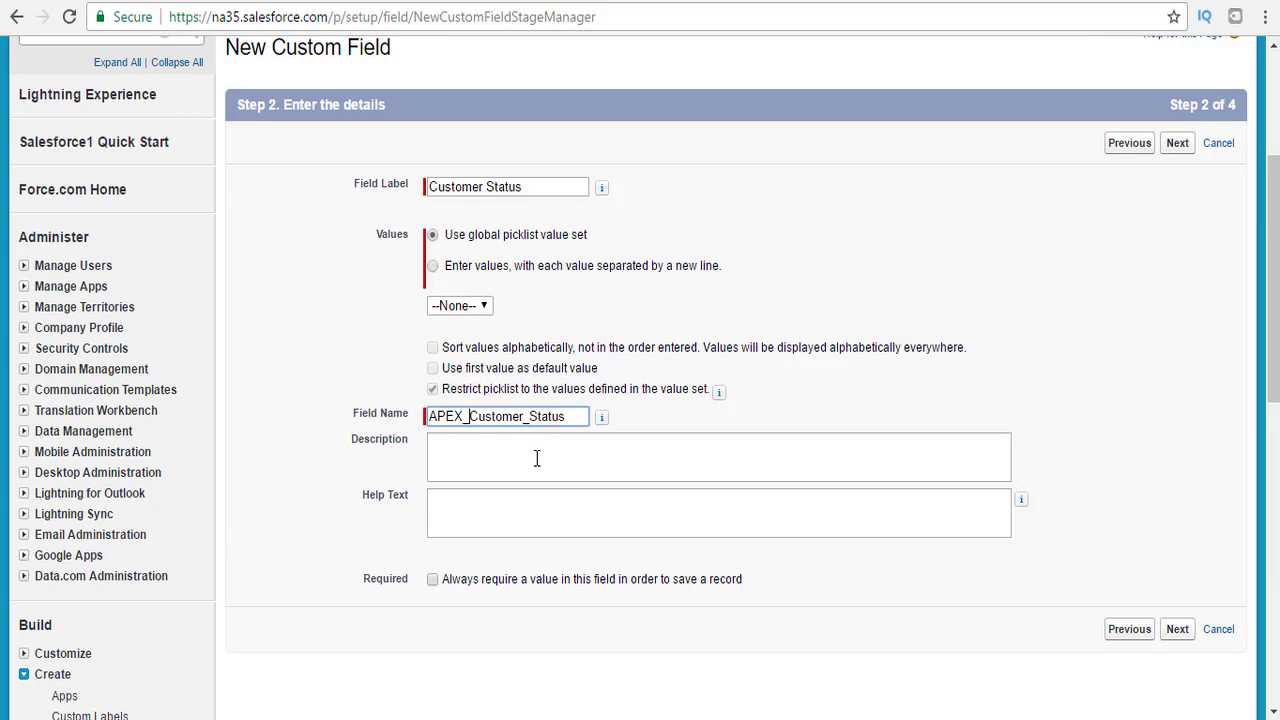
click(433, 267)
Enter the picklist values Paid, Pending, Unpaid, Active and Inactive, one per line.
click(495, 325)
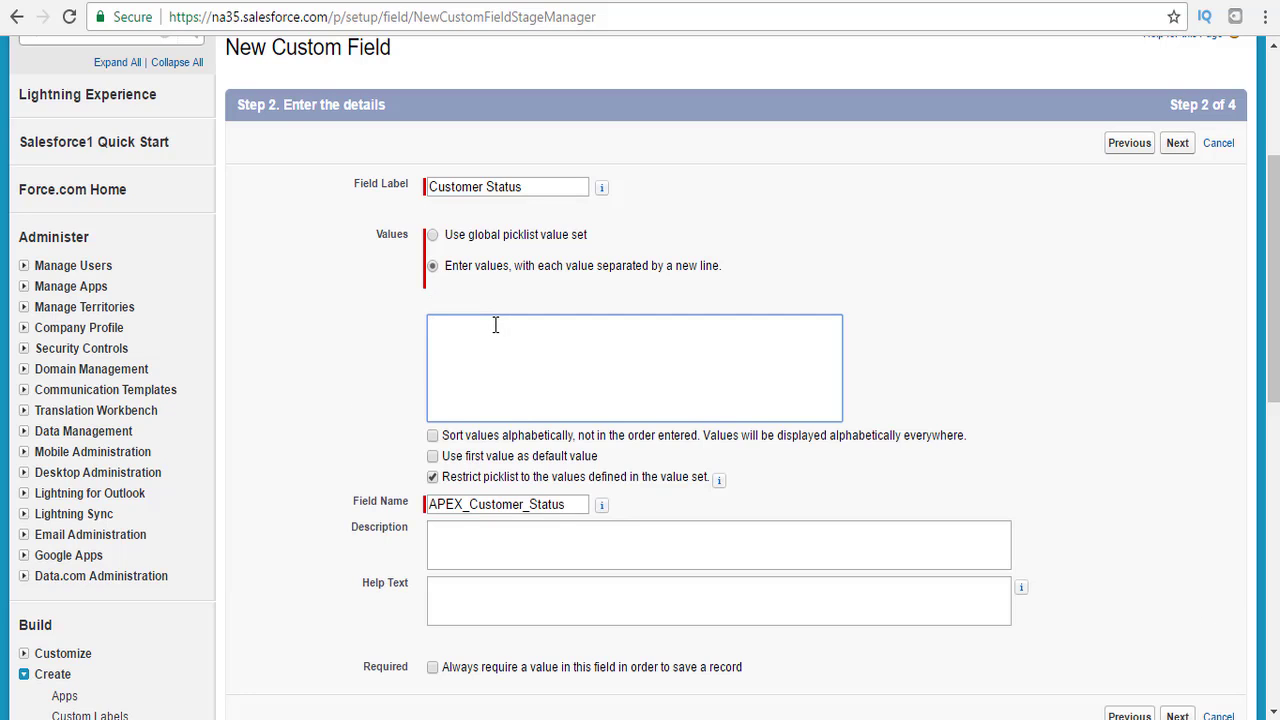
text(Paid)
key(Return)
text(Pe)
text(Active)
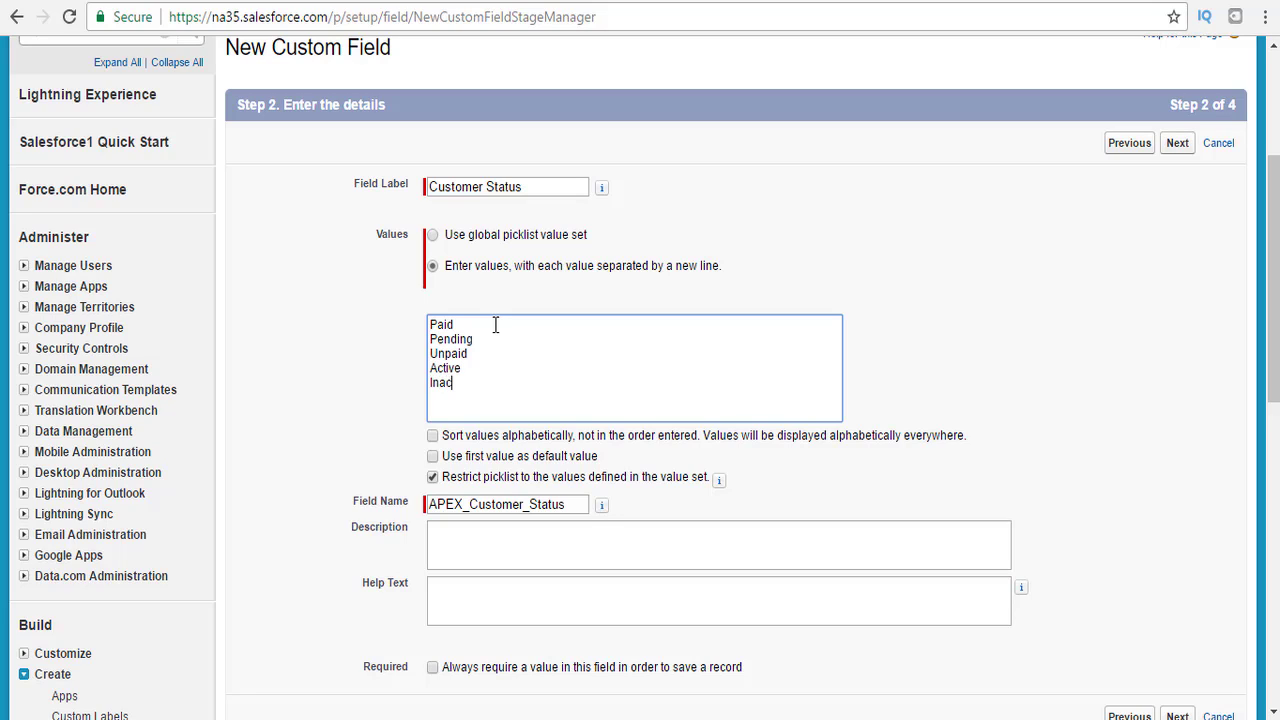
key(Return)
key(BackSpace)
key(BackSpace)
text(tive)
key(Return)
drag(480, 382, 430, 305)
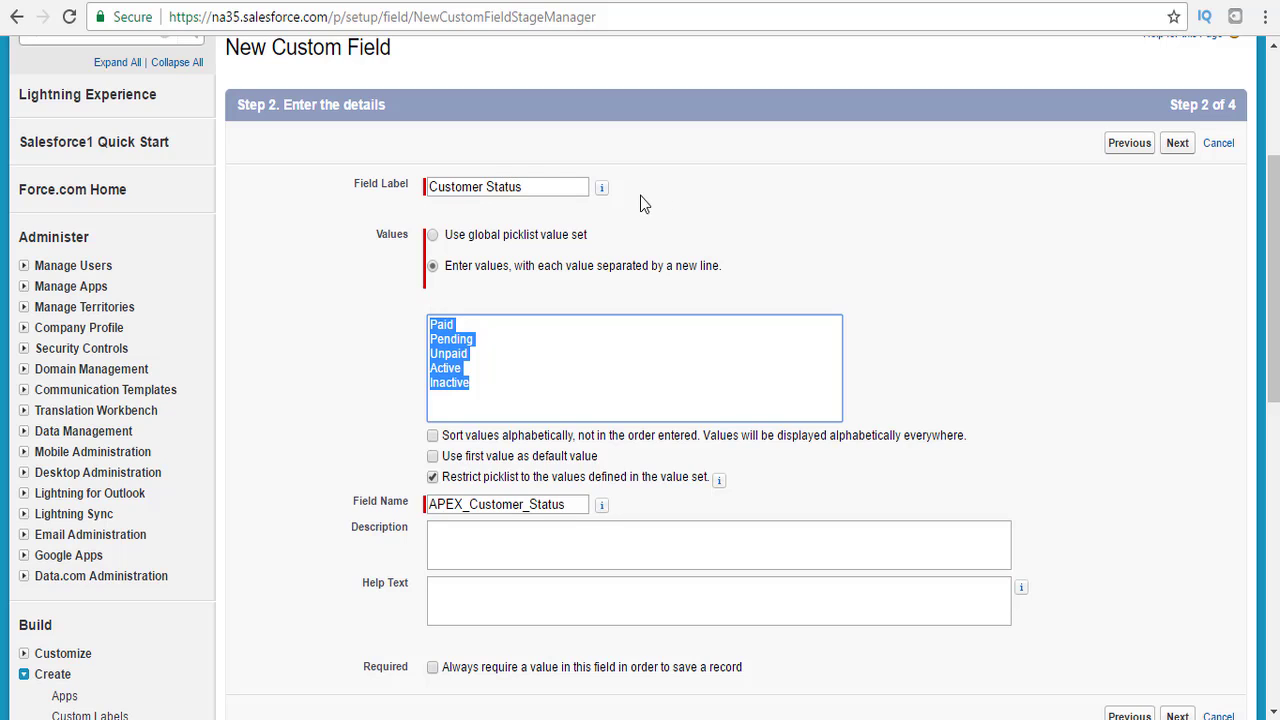
Accept the default security and layout settings and Save & New.
drag(1273, 345, 1273, 409)
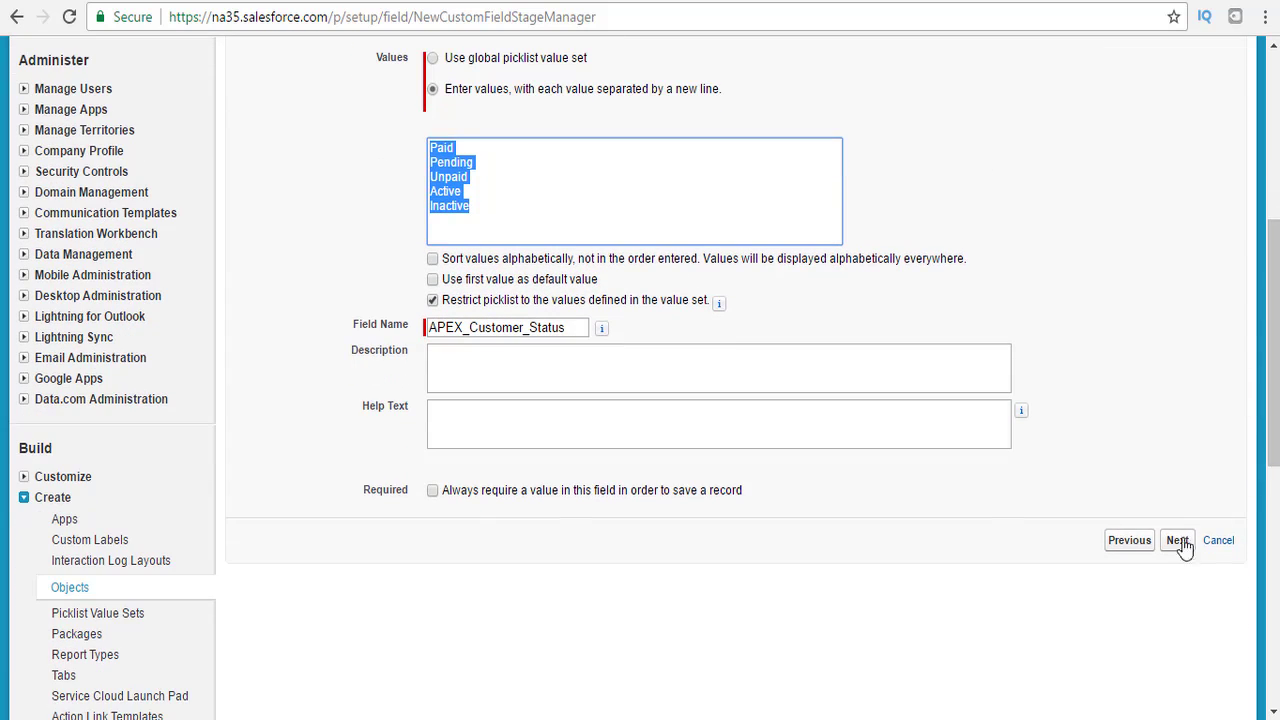
click(1175, 543)
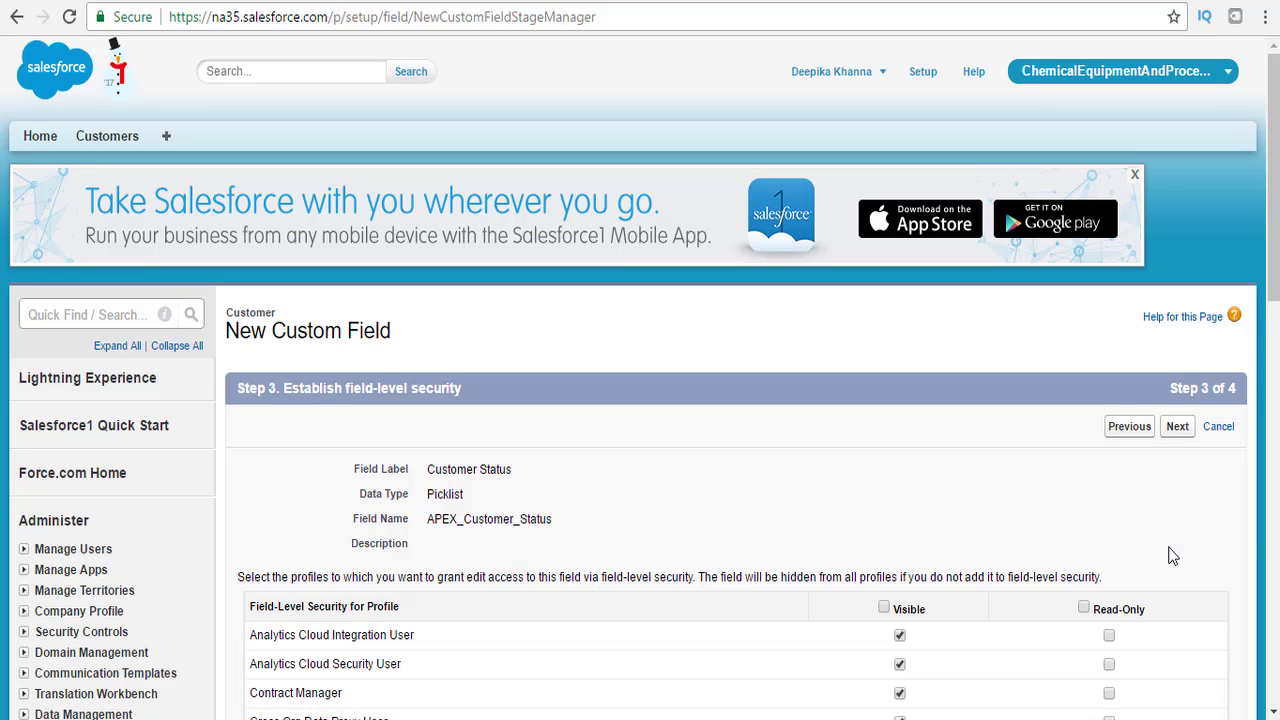
click(1178, 428)
scroll(1158, 288, down, 3)
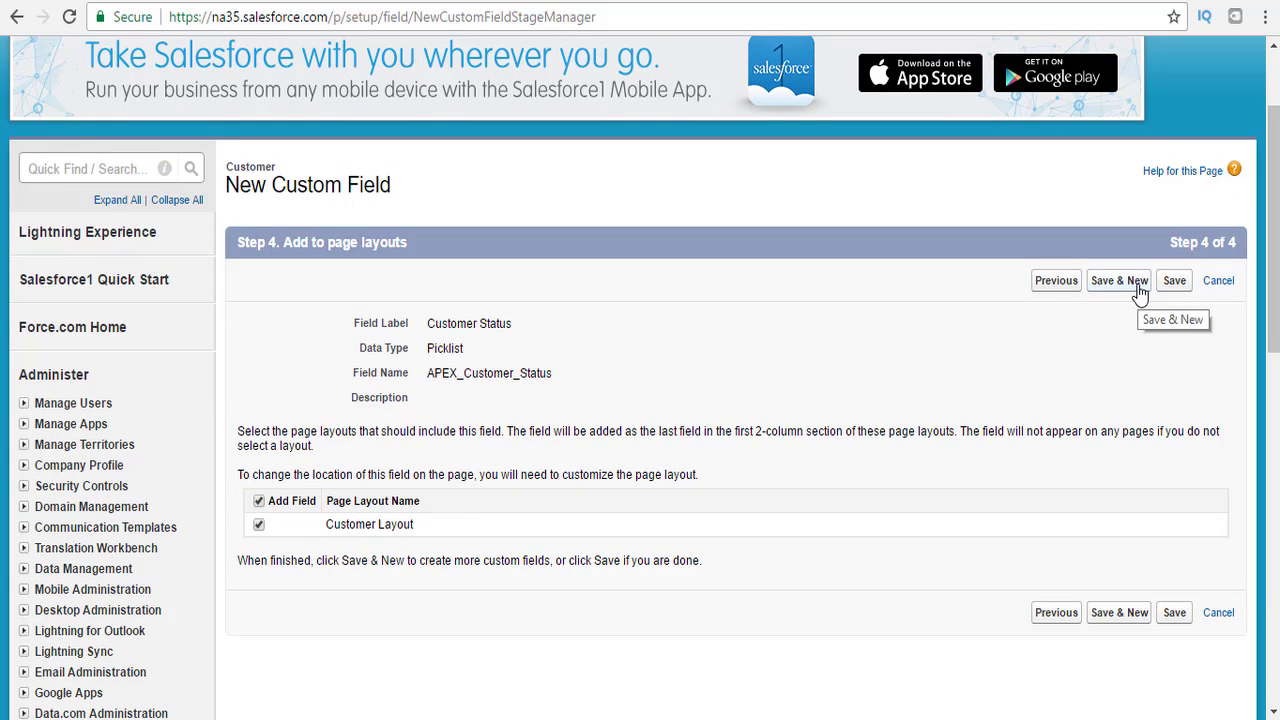
click(1124, 288)
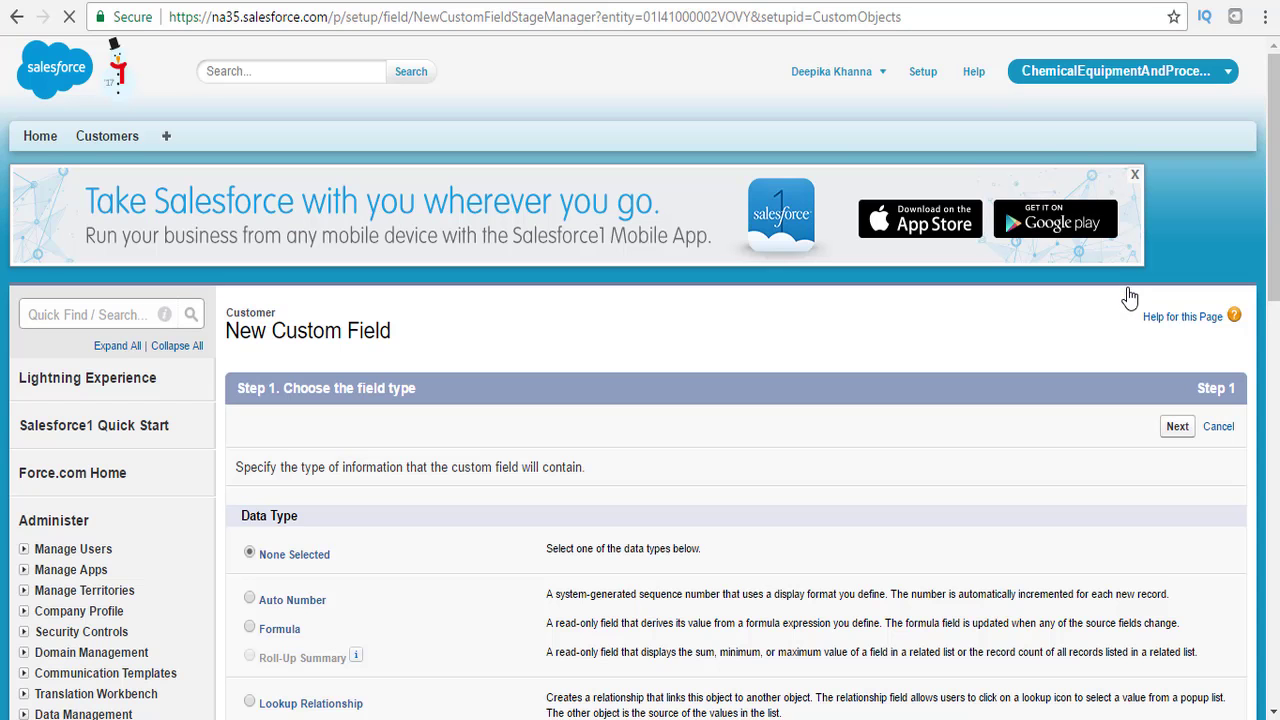
Define a Text field labelled External Id with a length of 20.
drag(1272, 225, 1270, 398)
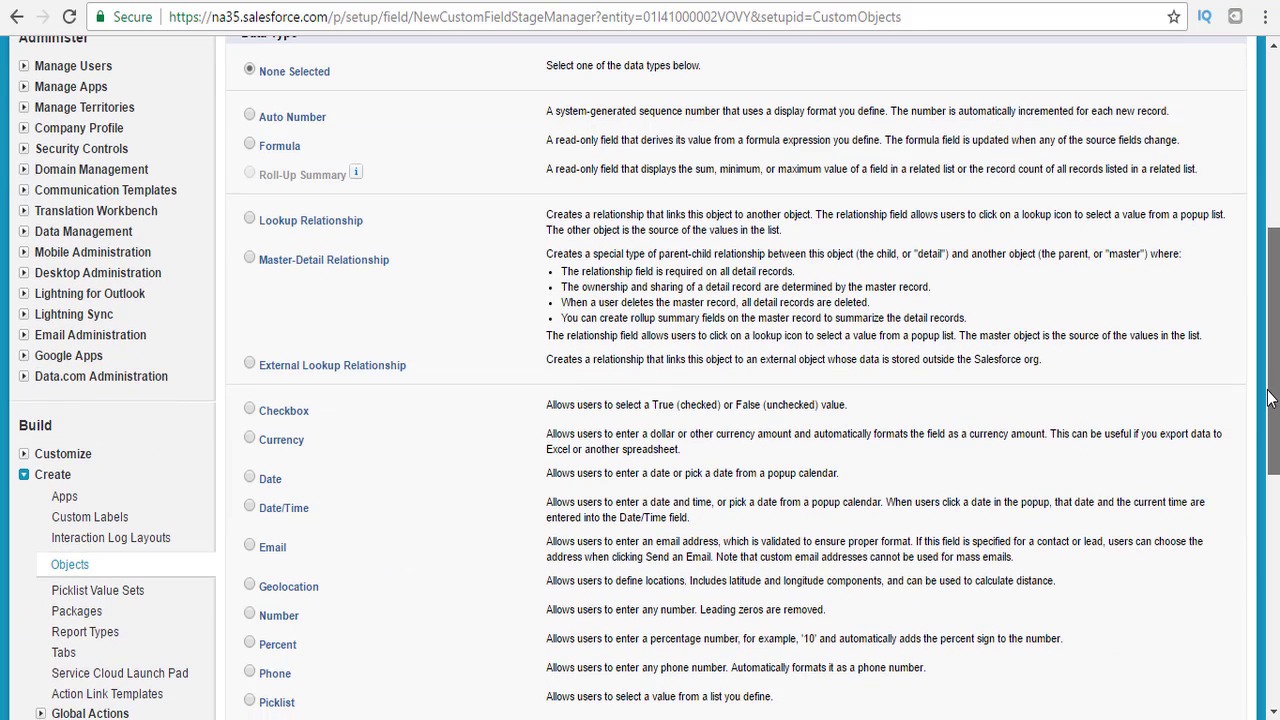
drag(1270, 398, 1268, 515)
click(252, 433)
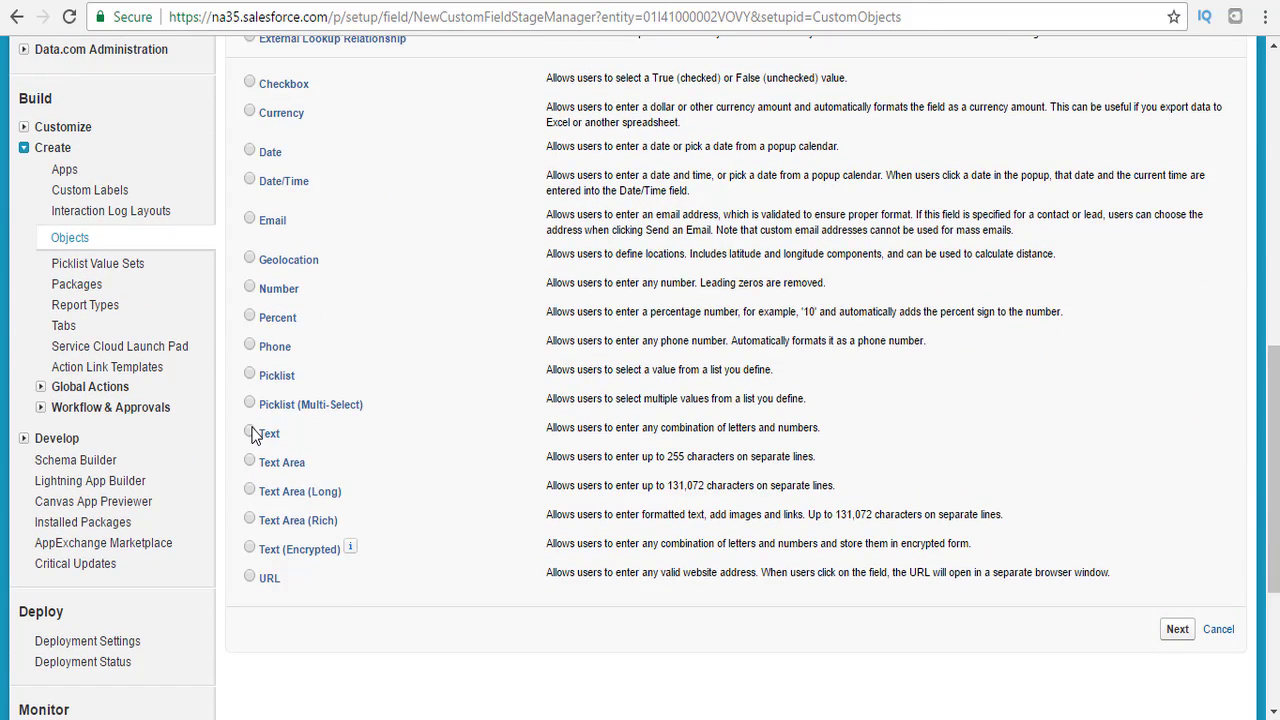
click(1176, 632)
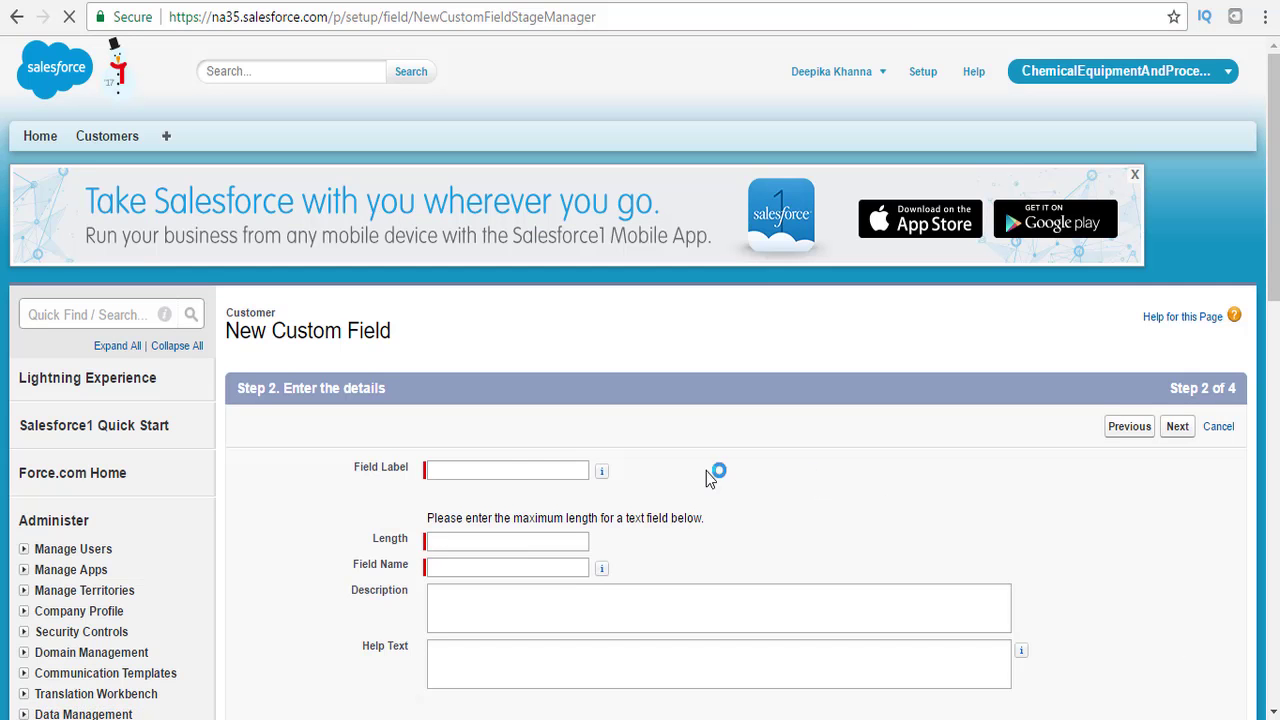
click(522, 471)
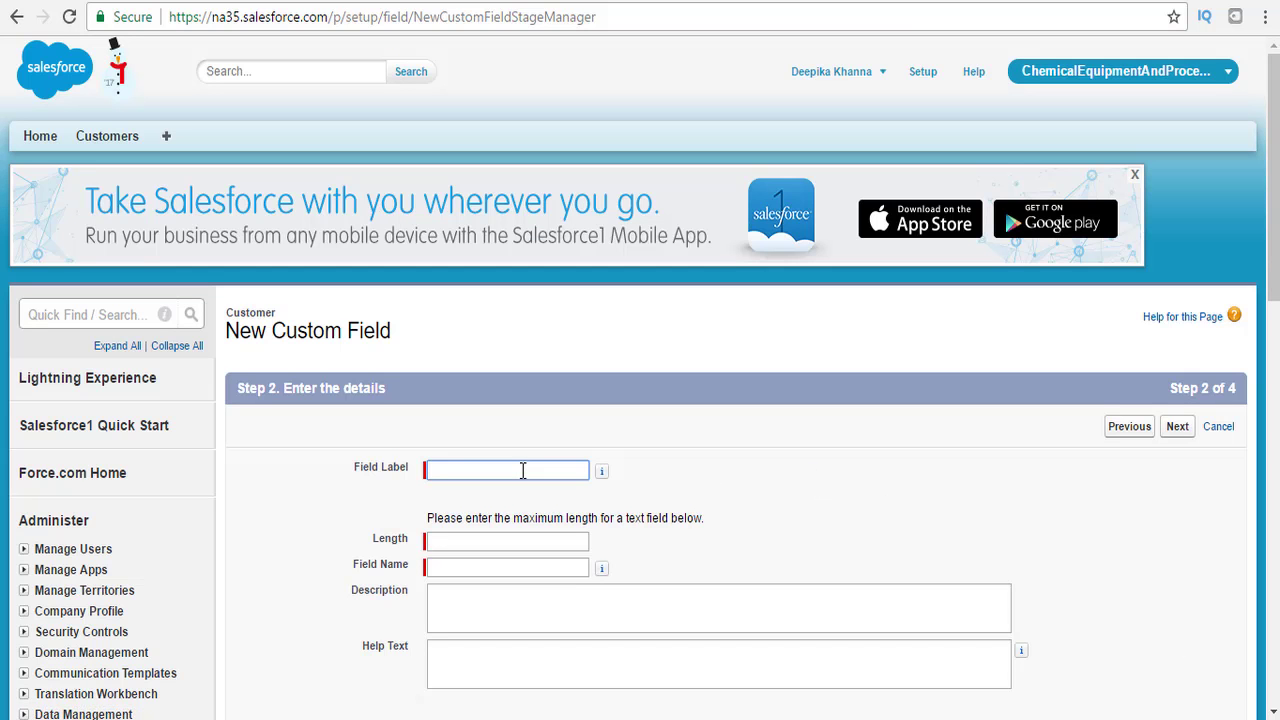
text(Exter)
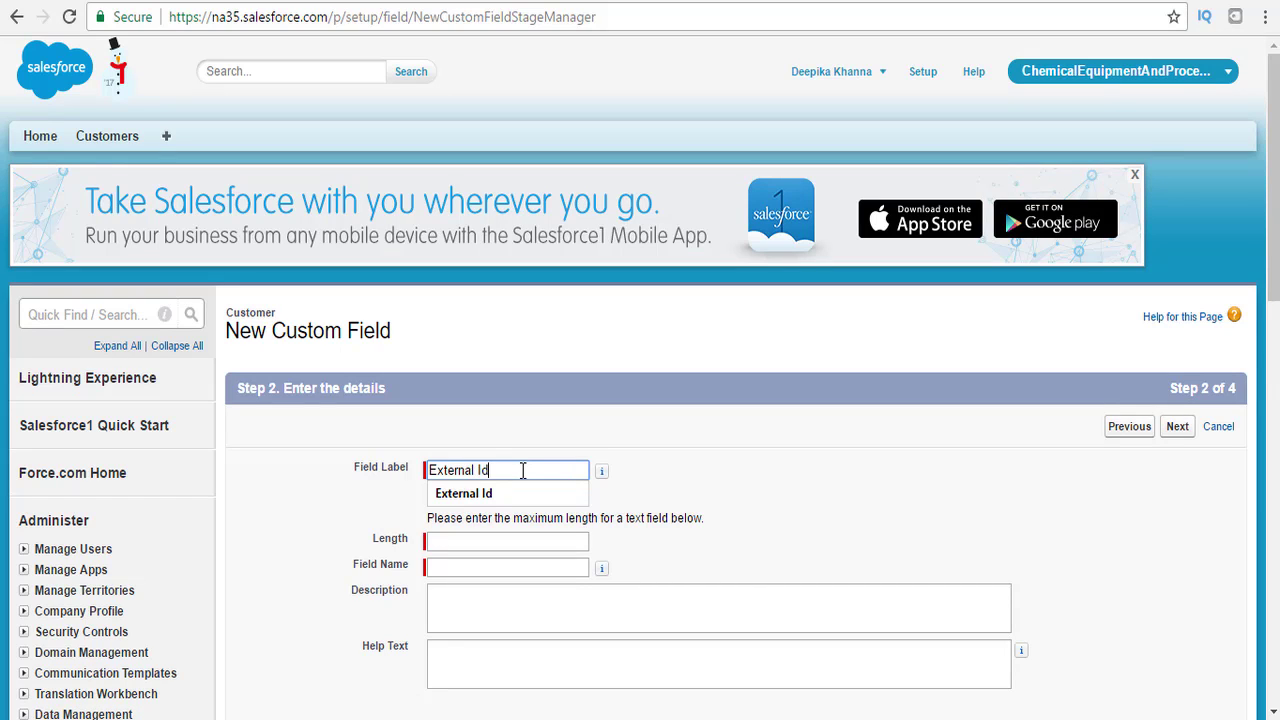
text(nal Id)
key(Tab)
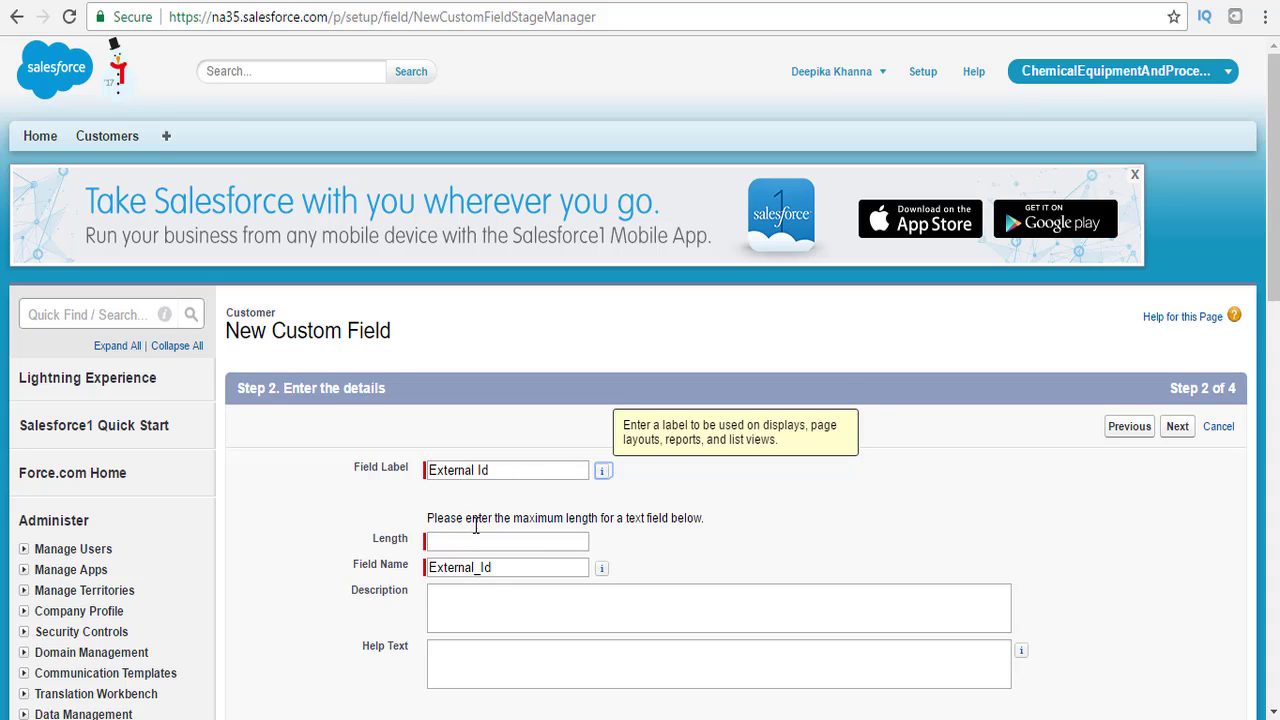
click(457, 543)
text(20)
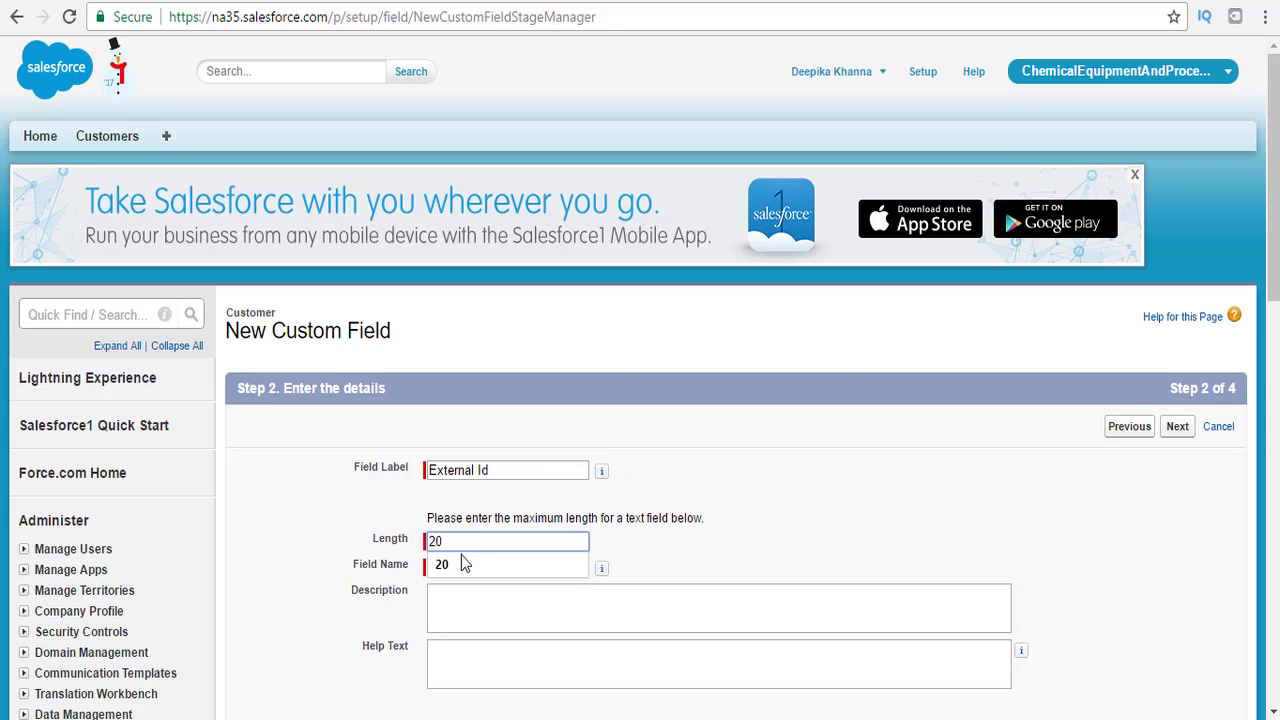
click(688, 512)
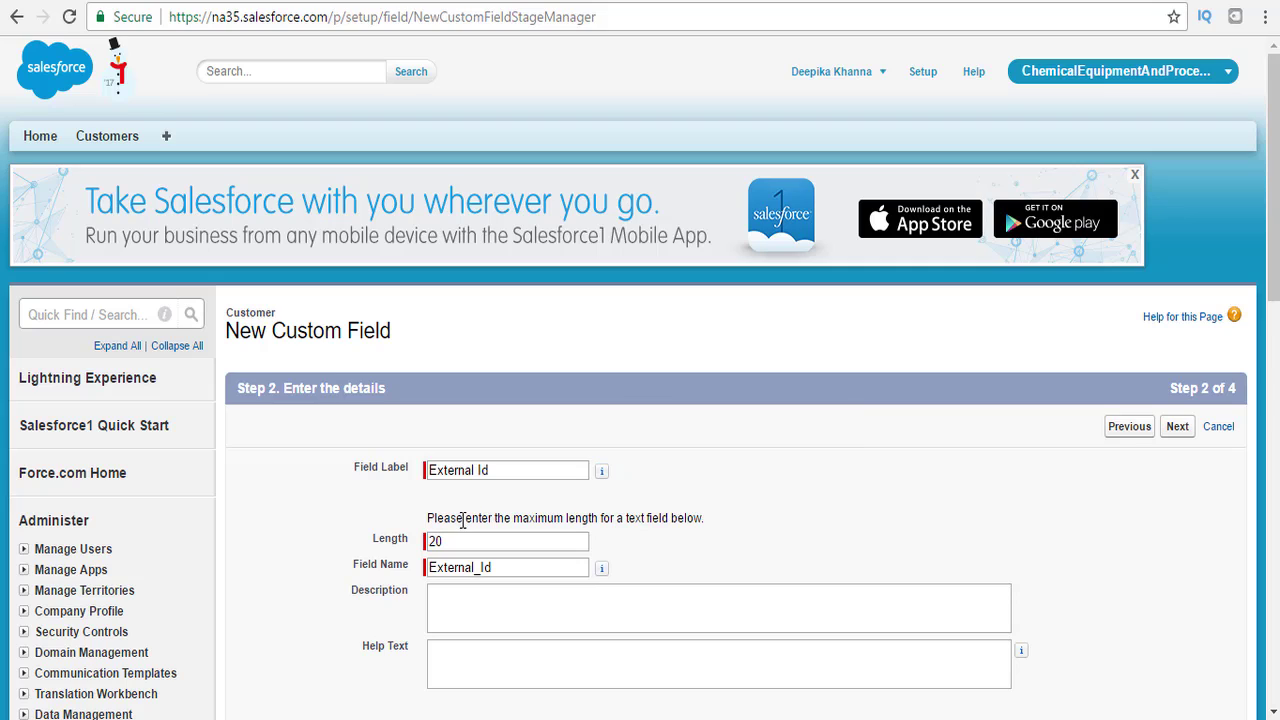
Name it APEX_External_Id, flag it as External ID, make it visible to all profiles, and save.
click(432, 568)
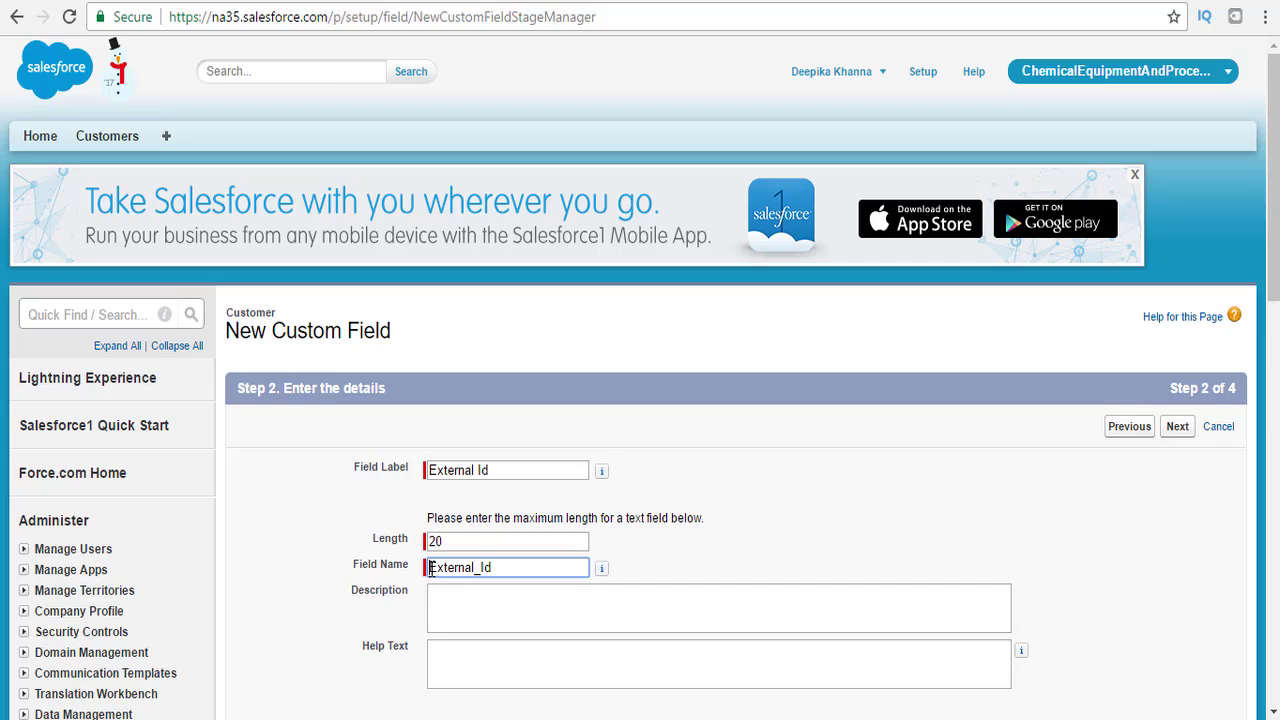
text(APEX_)
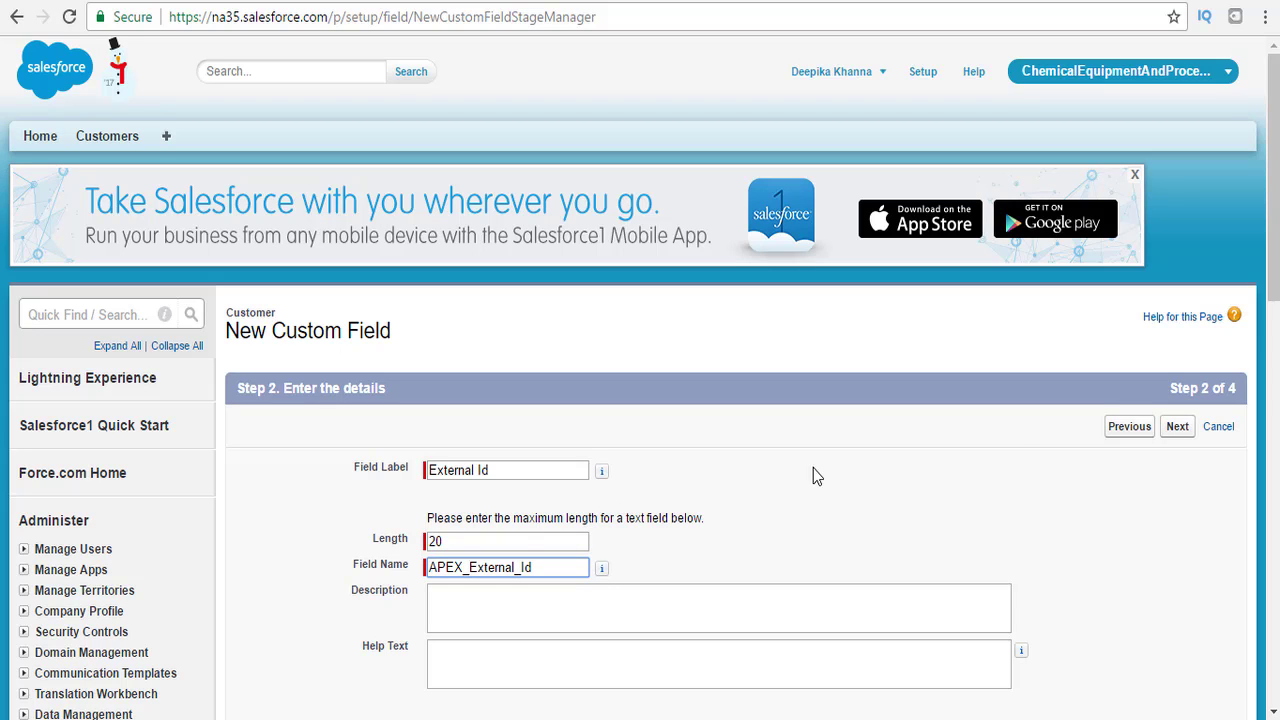
drag(1277, 289, 1277, 372)
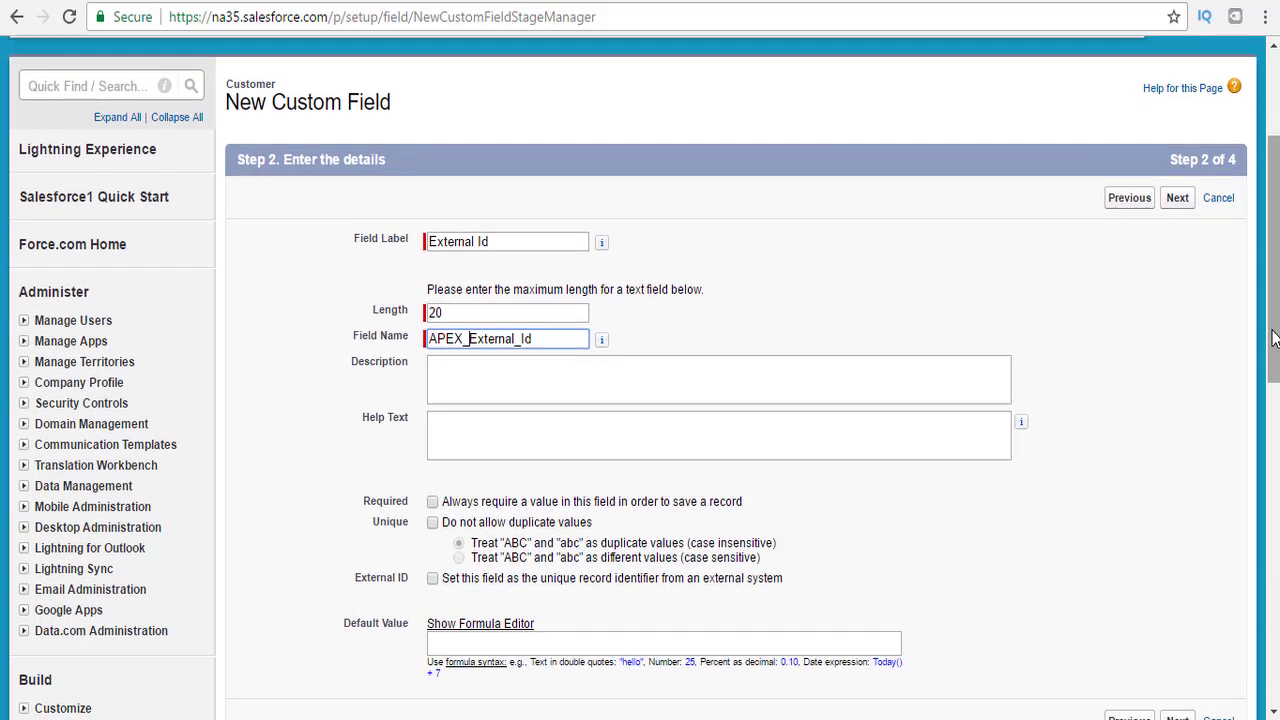
click(433, 578)
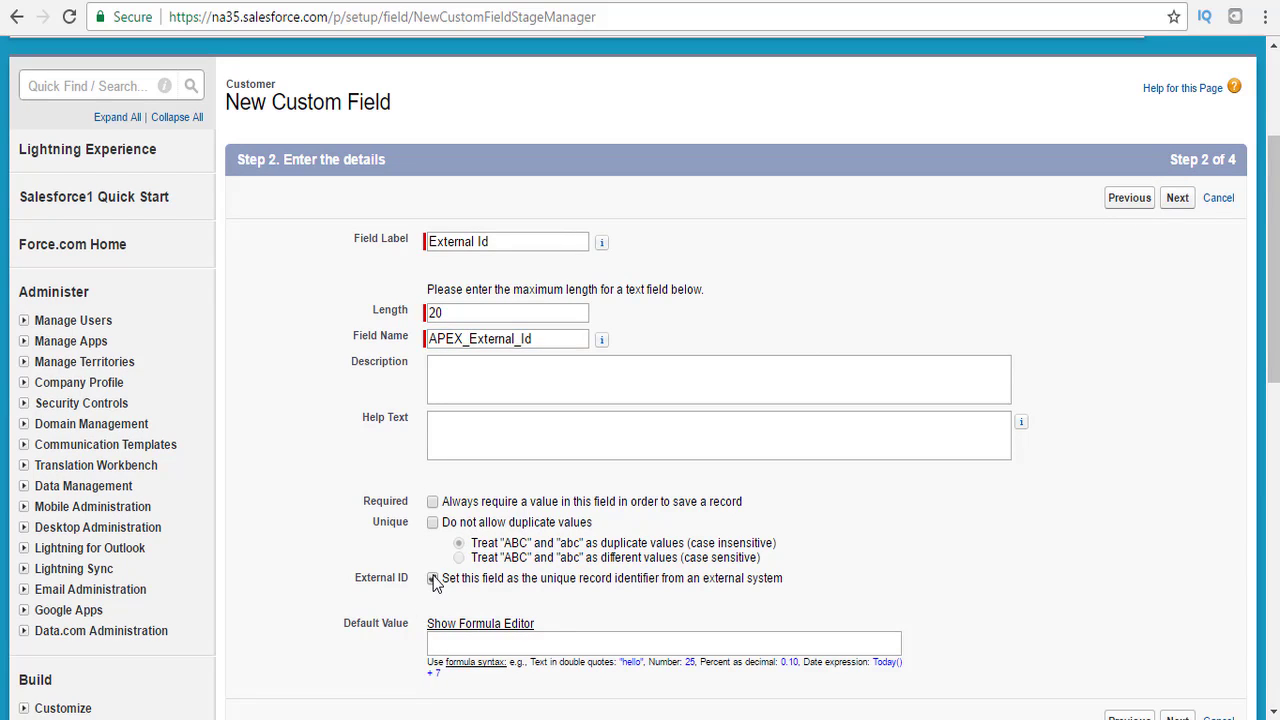
click(1178, 200)
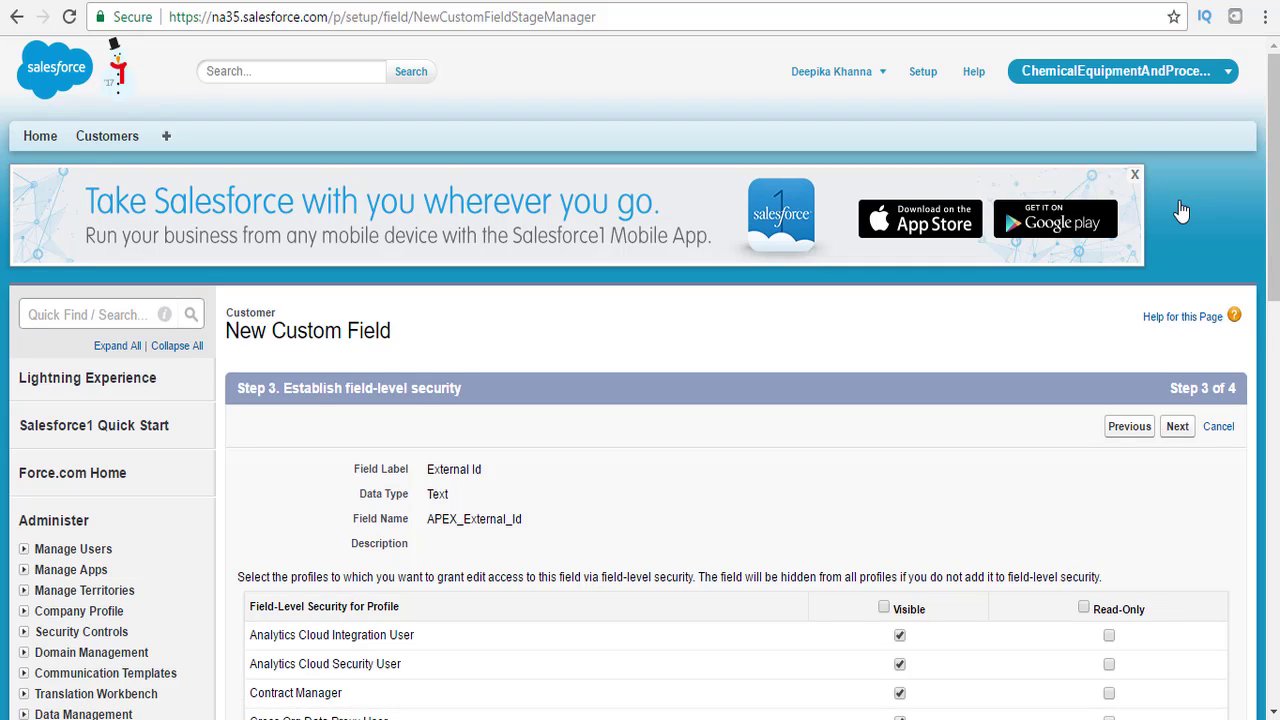
click(884, 607)
click(1179, 430)
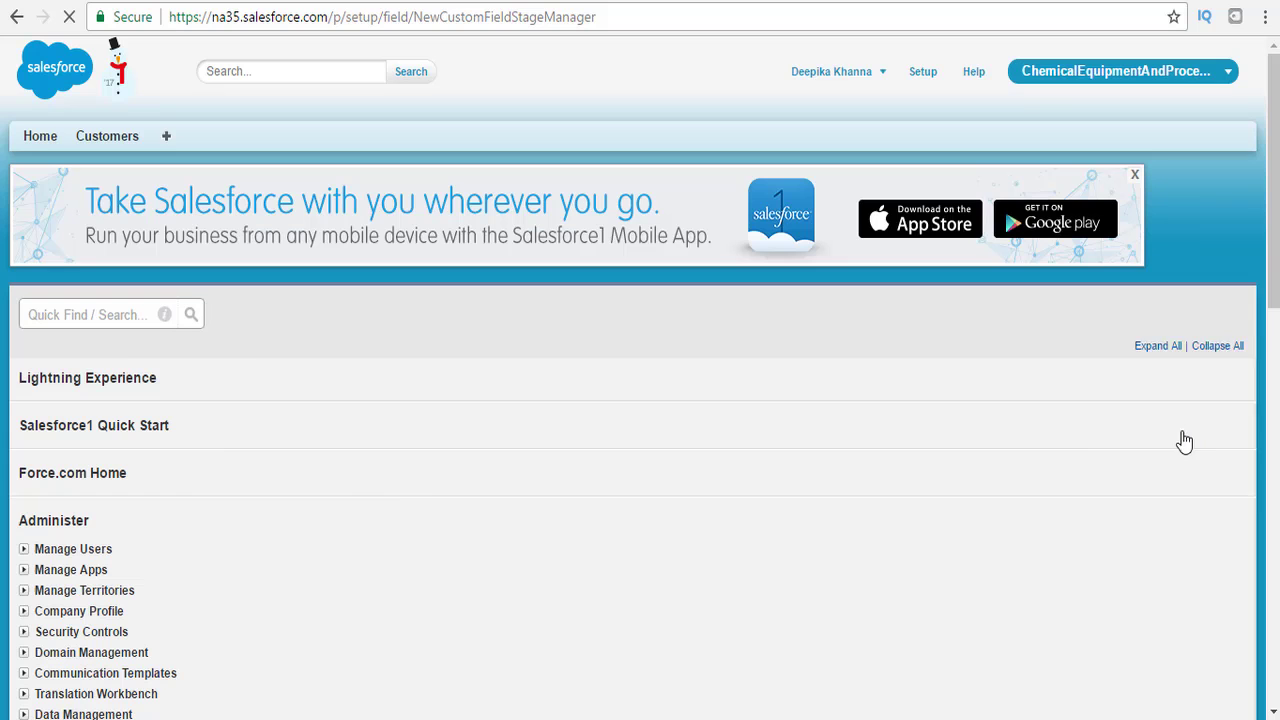
scroll(1179, 430, down, 3)
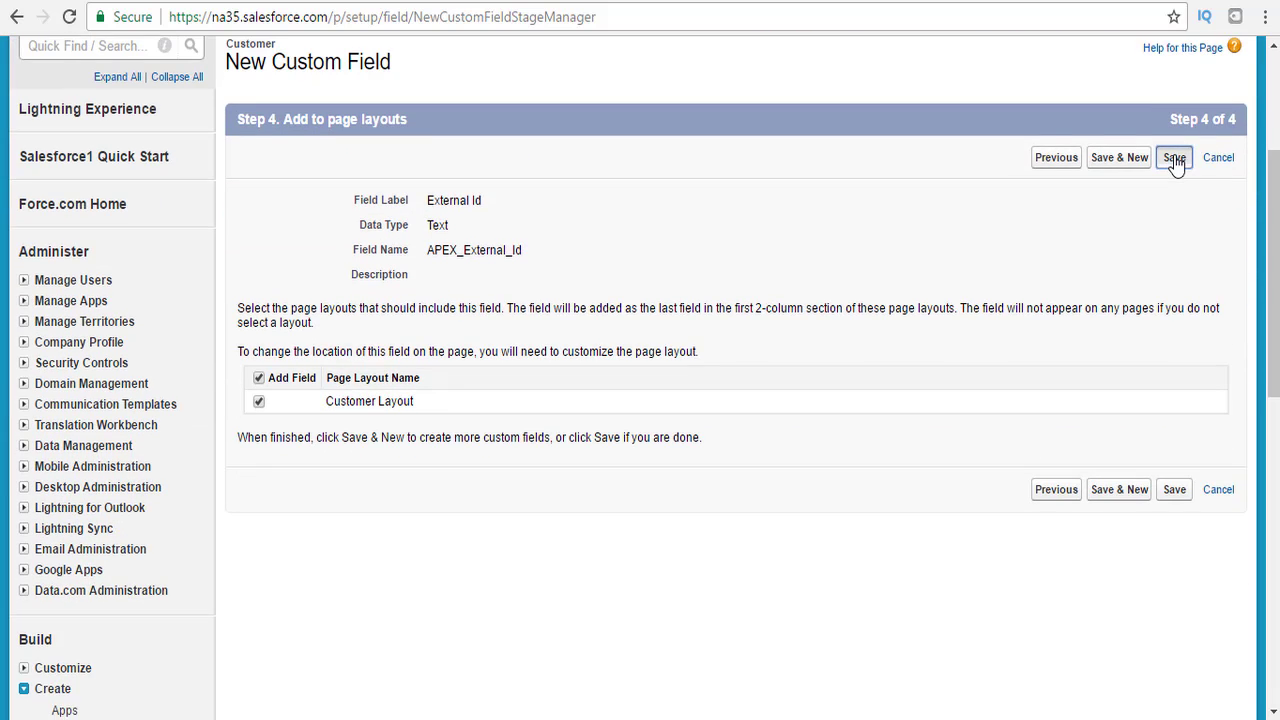
click(1175, 159)
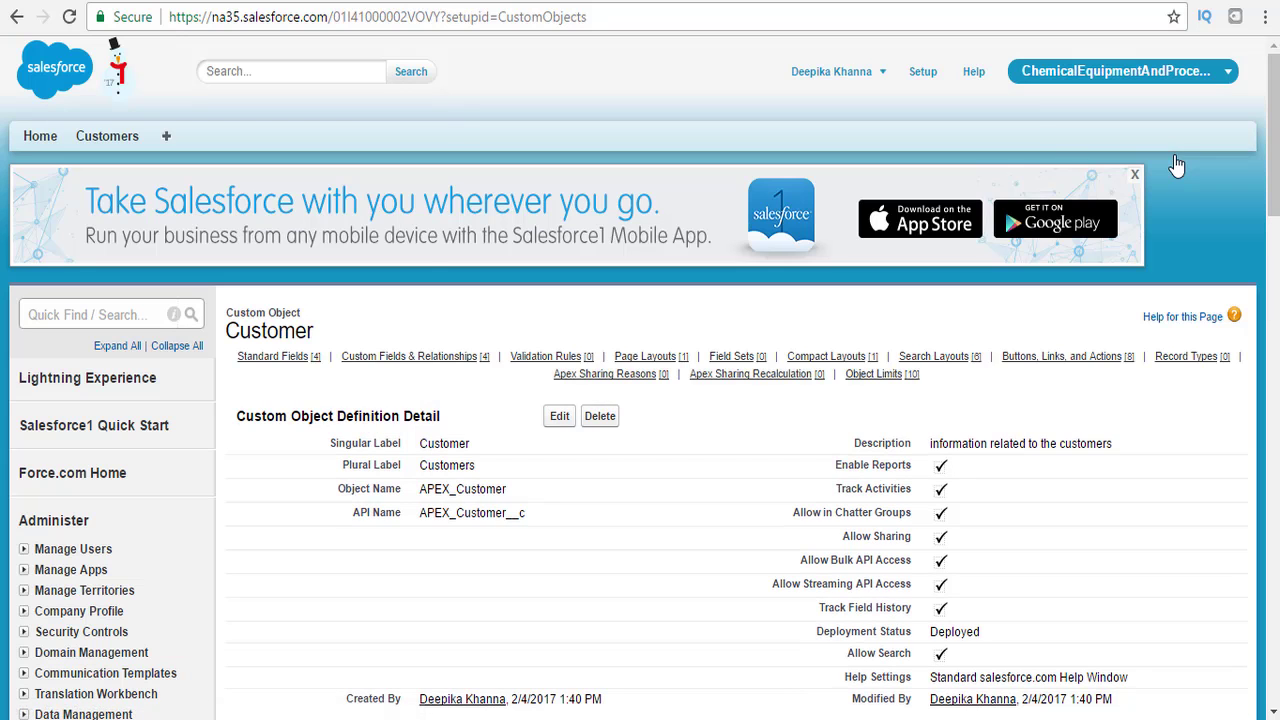
Open a new Customer record and check the Customer Description, Customer Status and External Id fields.
click(124, 143)
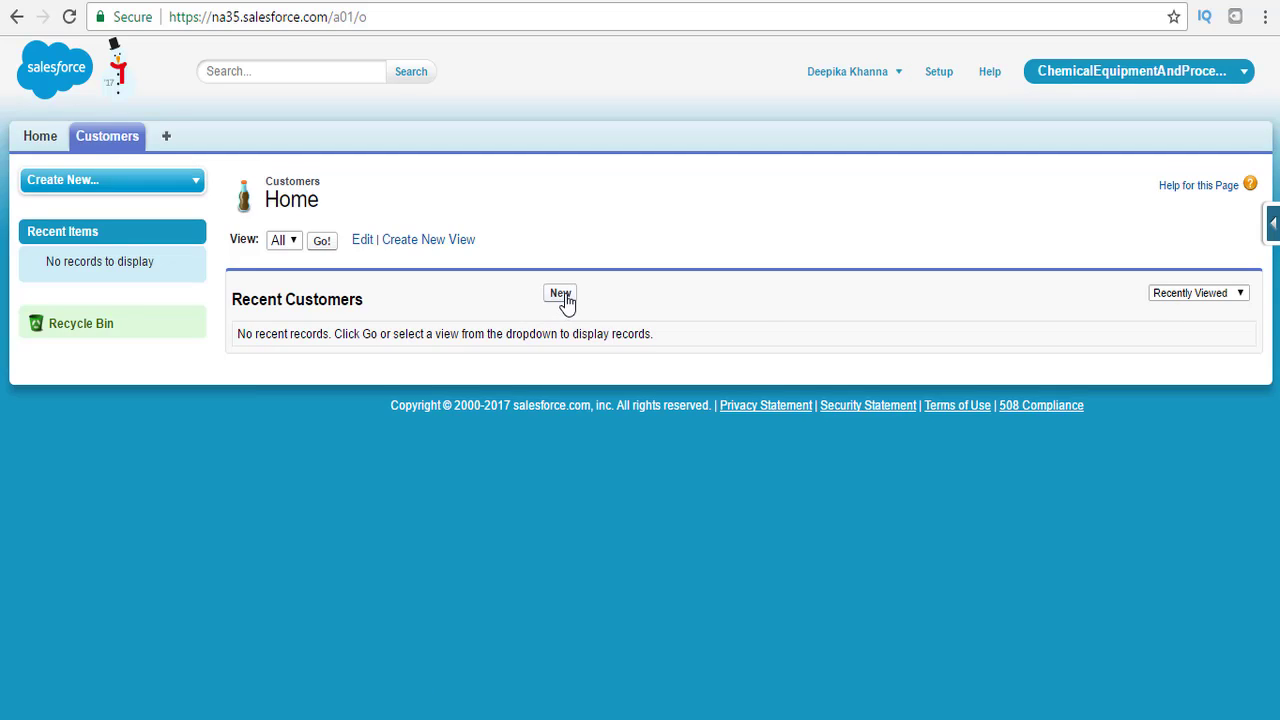
click(562, 296)
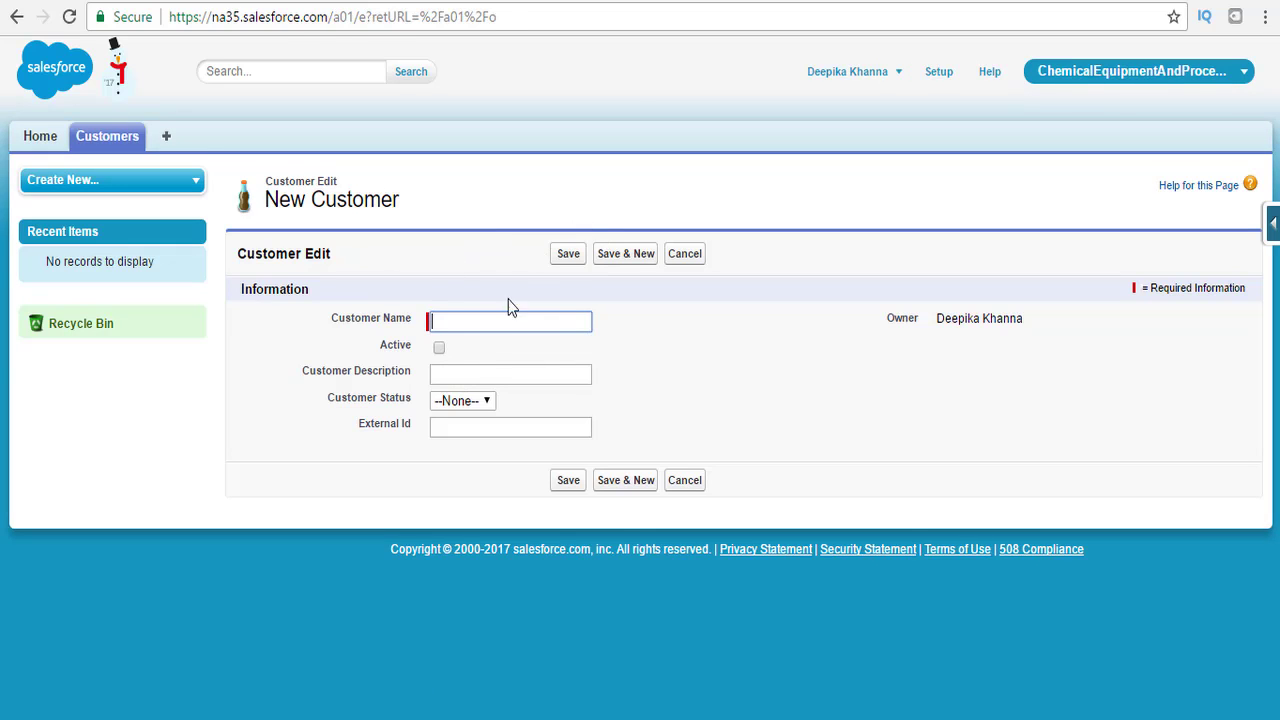
click(451, 376)
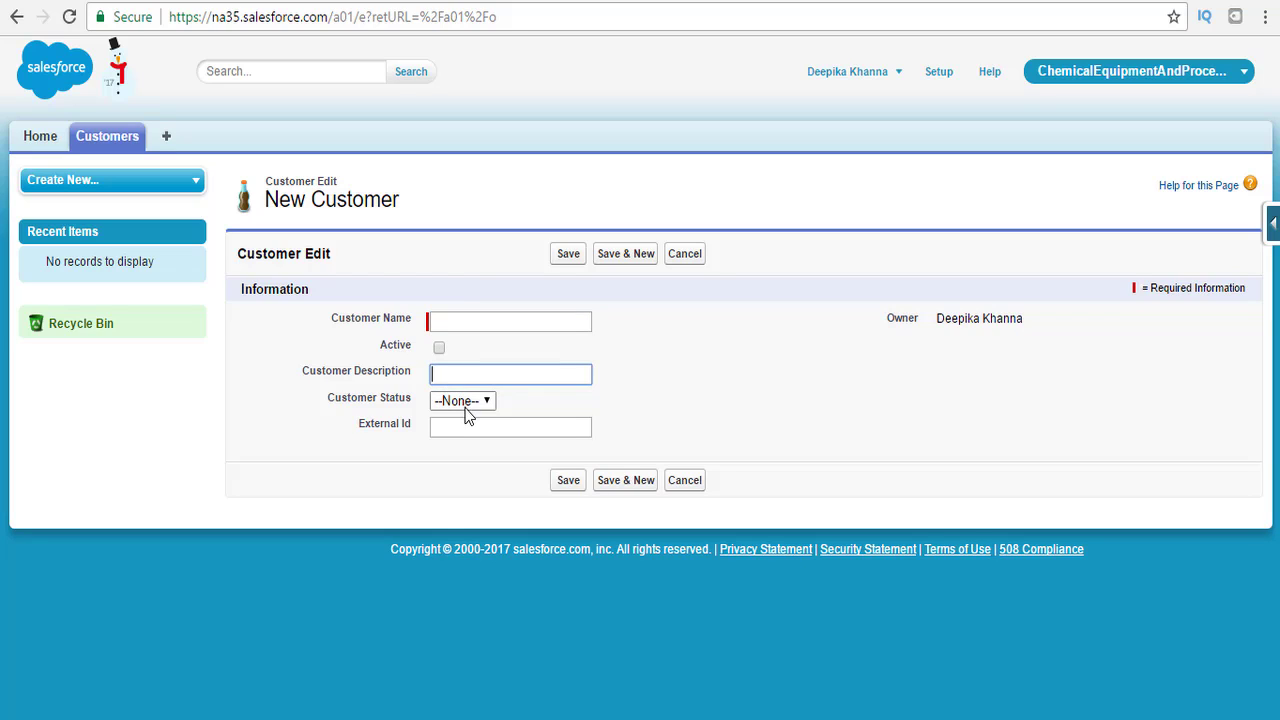
click(465, 401)
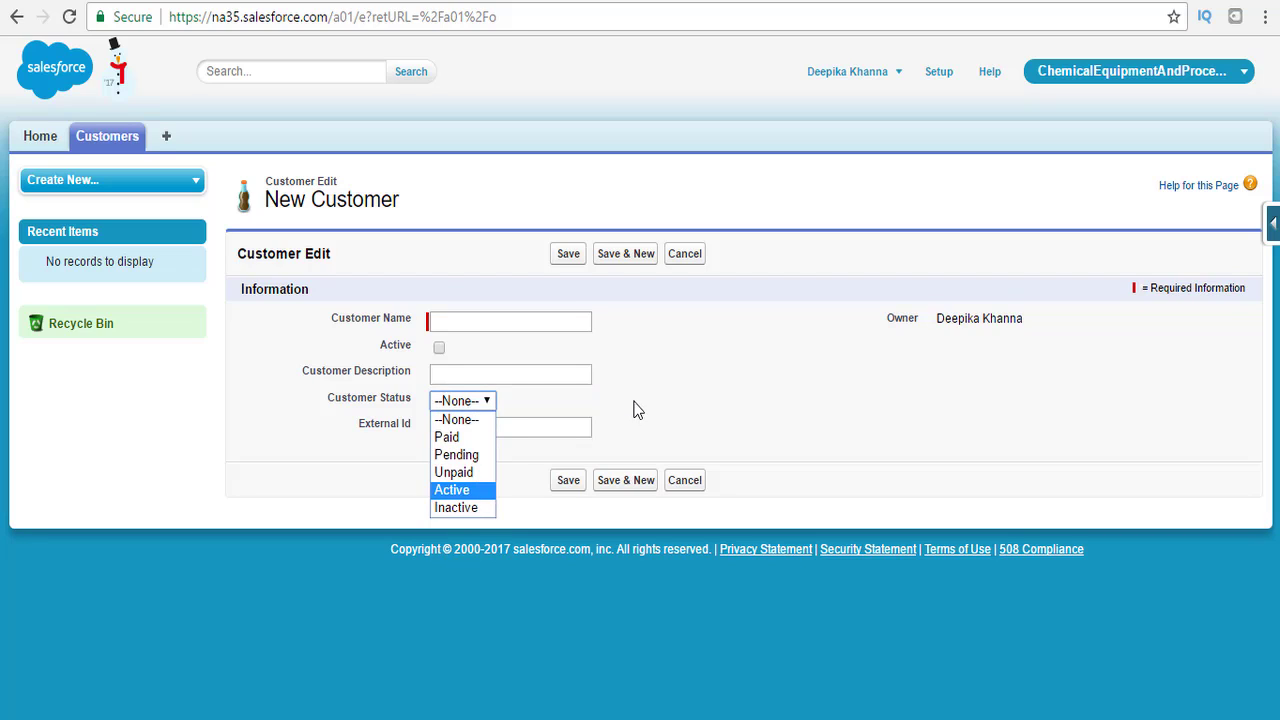
click(583, 406)
click(464, 432)
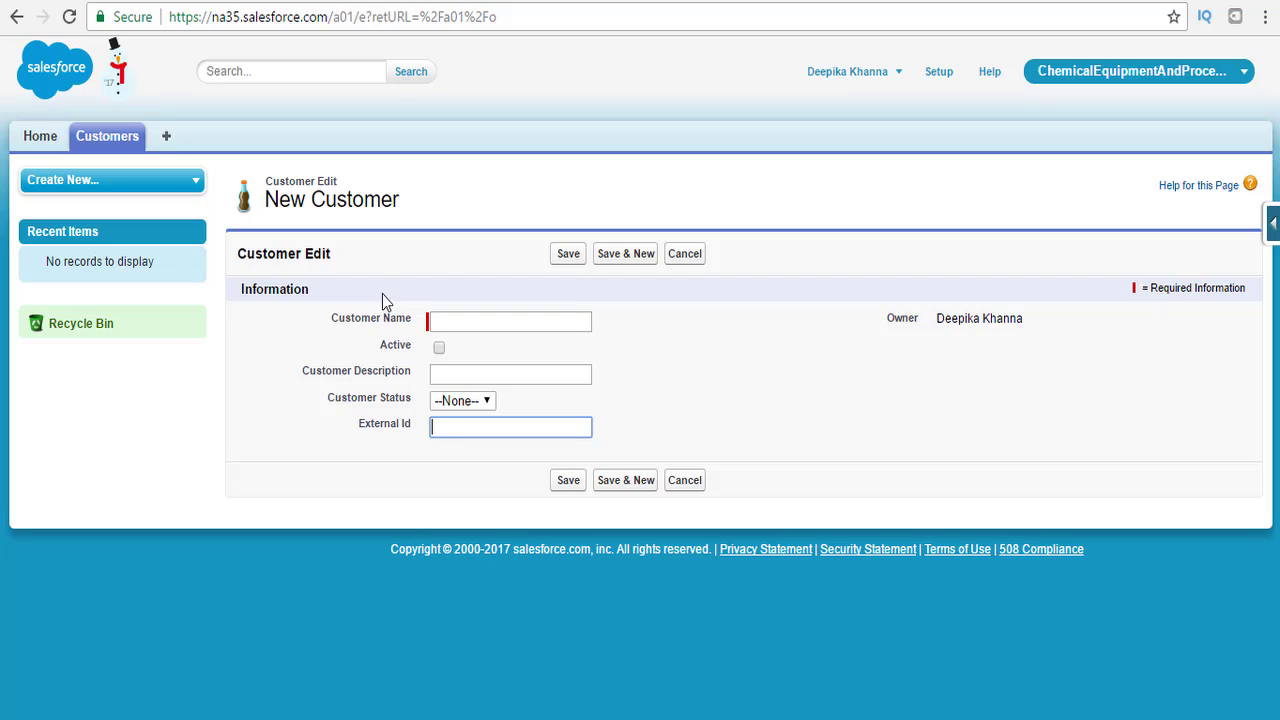
From Setup, find Objects via Quick Find 'obj' and start a New Custom Object.
click(939, 78)
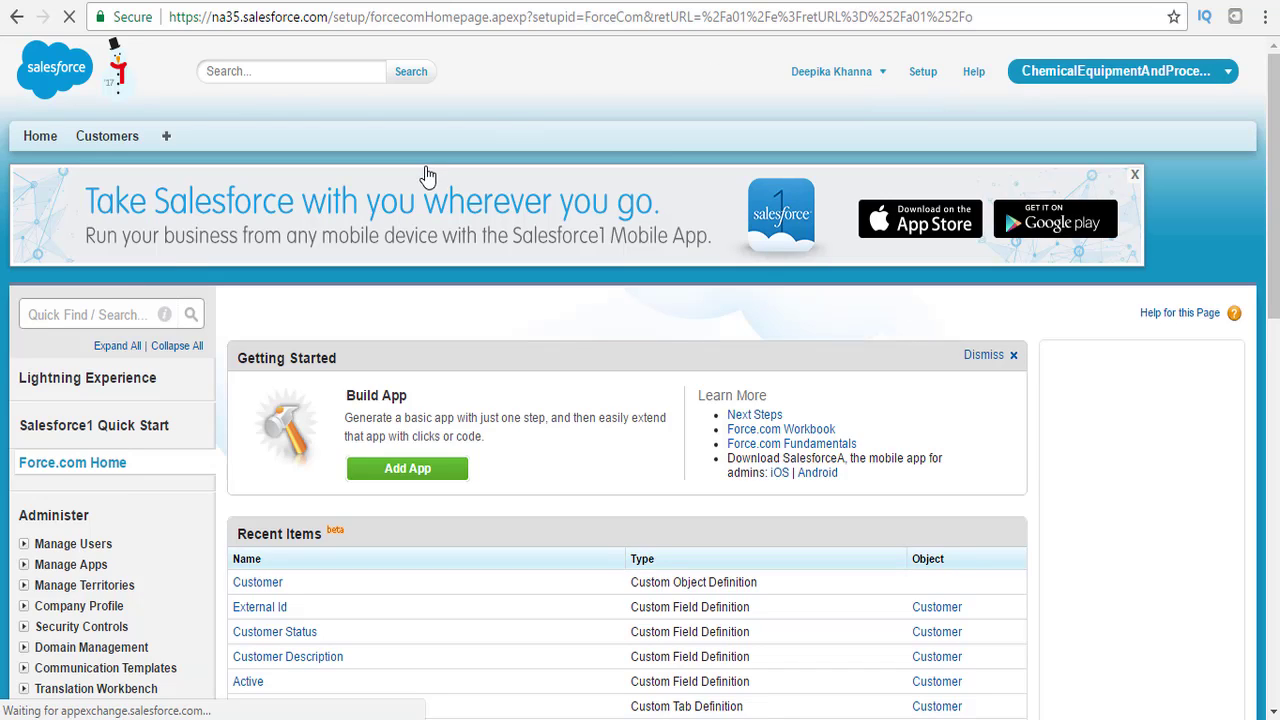
click(98, 309)
text(o)
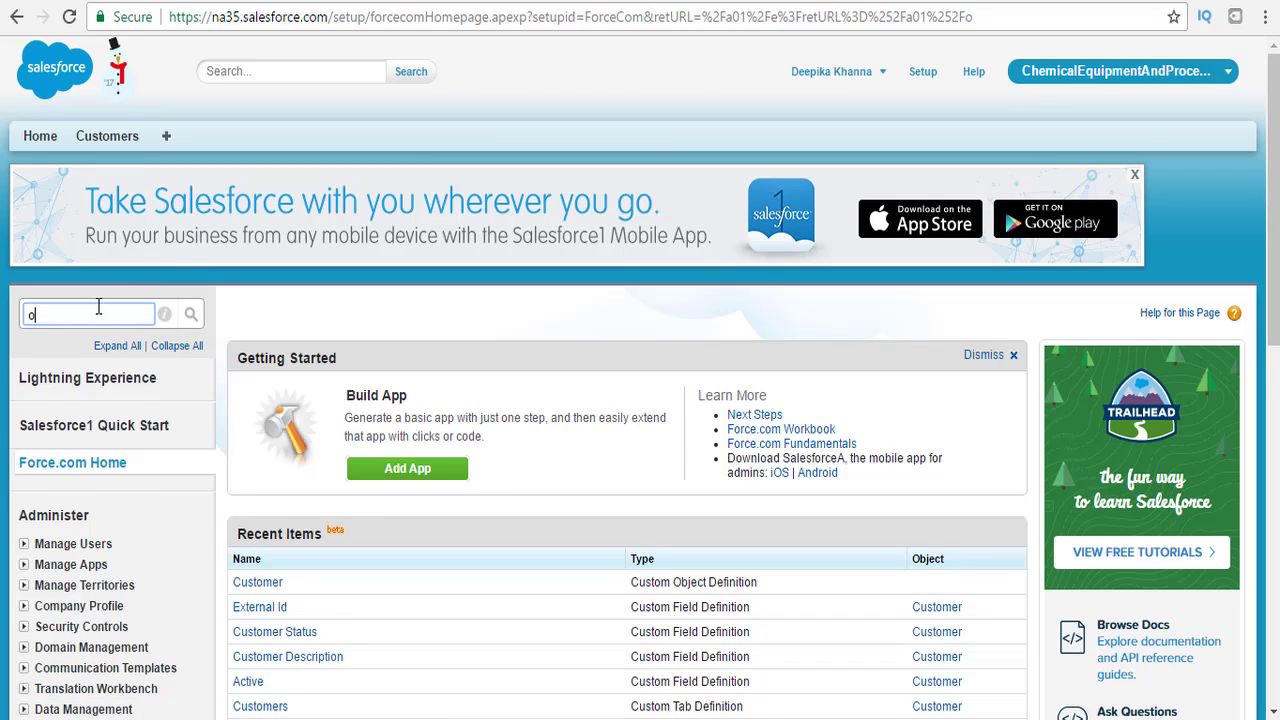
text(bjects)
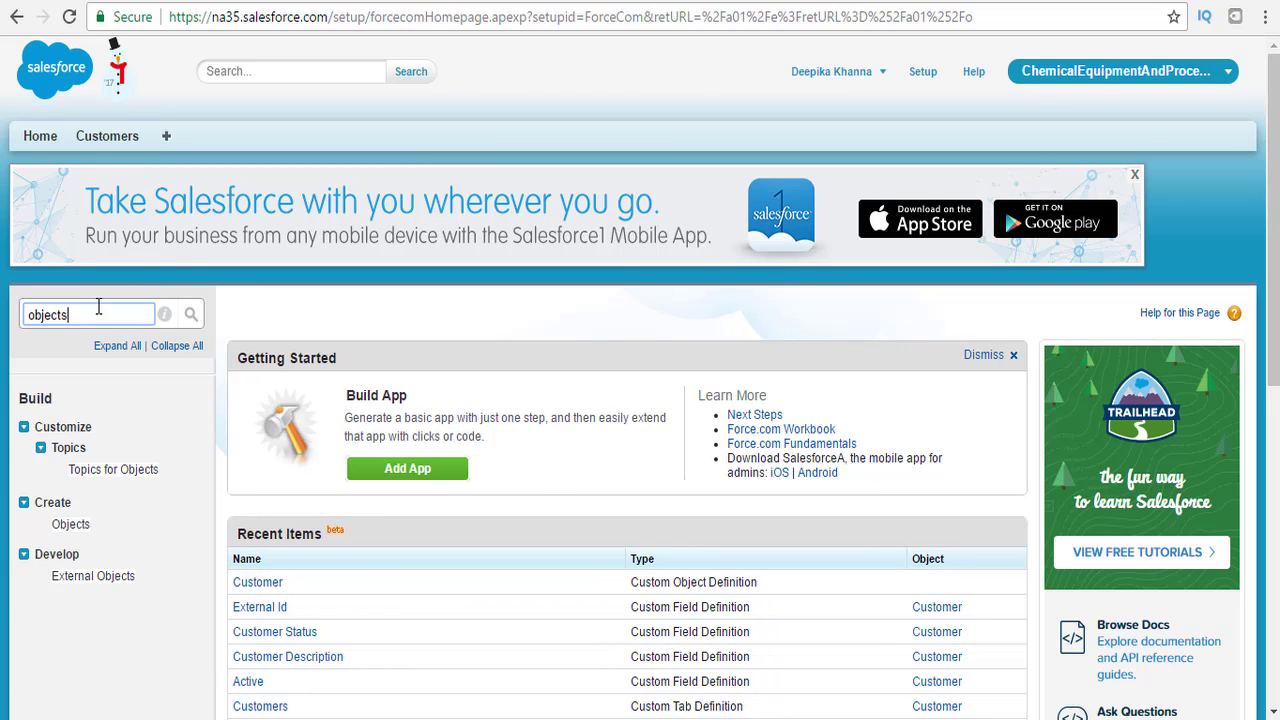
click(73, 529)
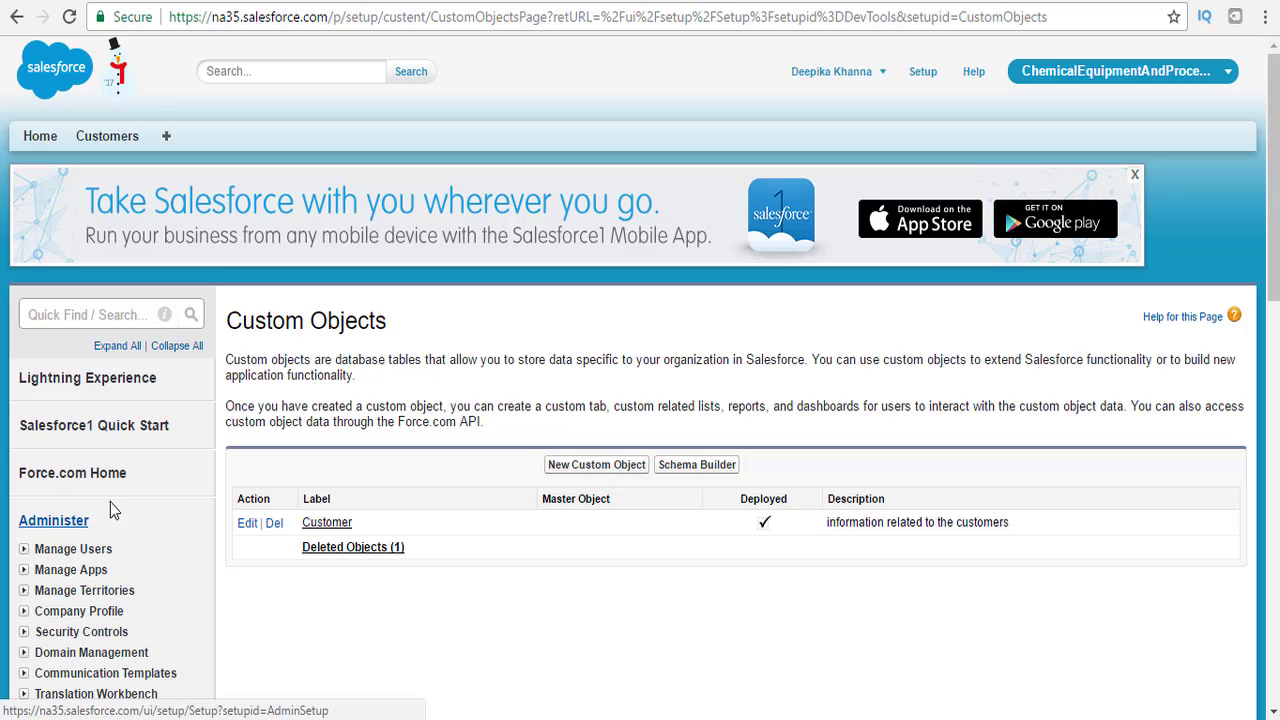
click(591, 466)
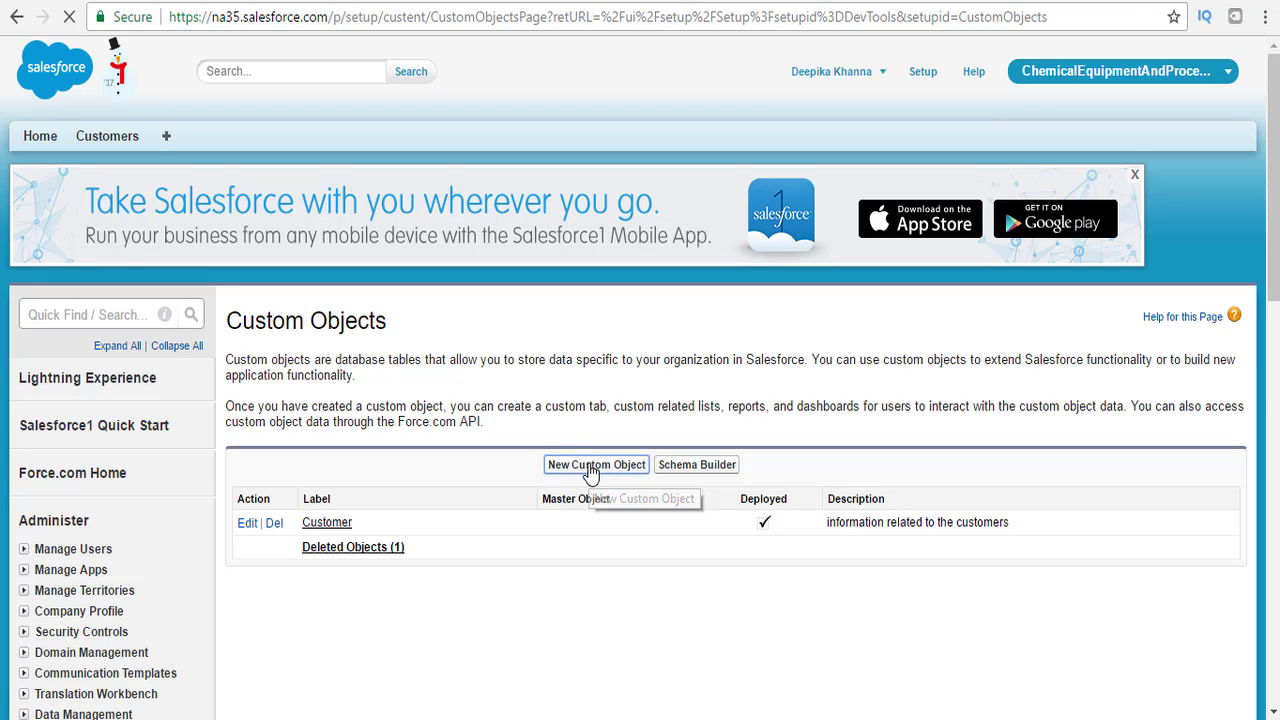
Enter the Invoice object labels, mark it as starting with a vowel, and prefix Object Name with APEX_.
scroll(522, 375, down, 2)
click(526, 371)
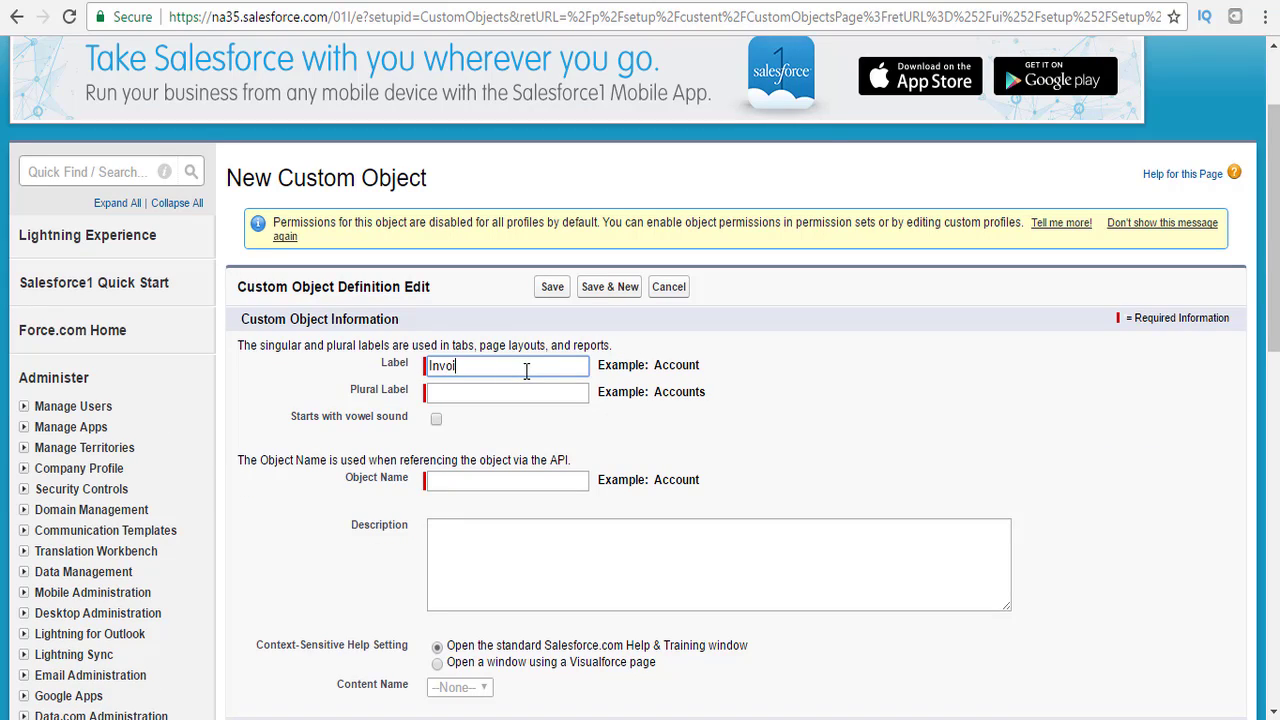
text(e)
key(Tab)
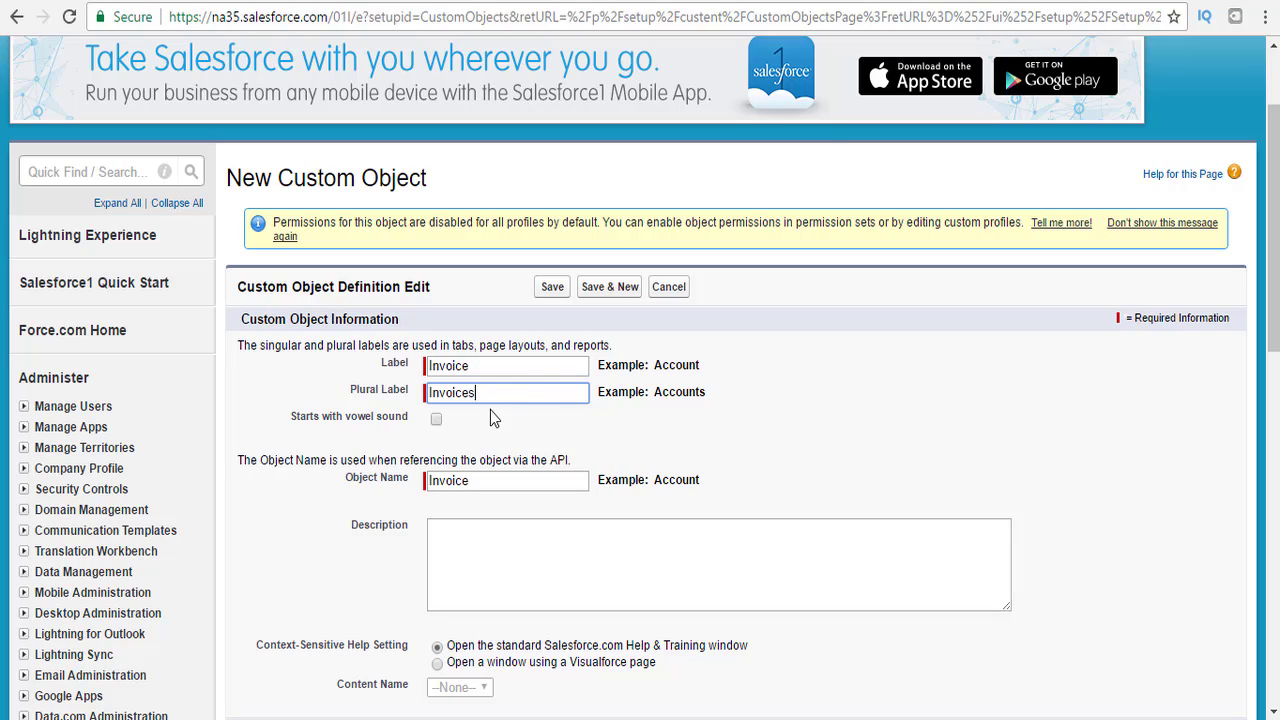
click(436, 419)
click(479, 557)
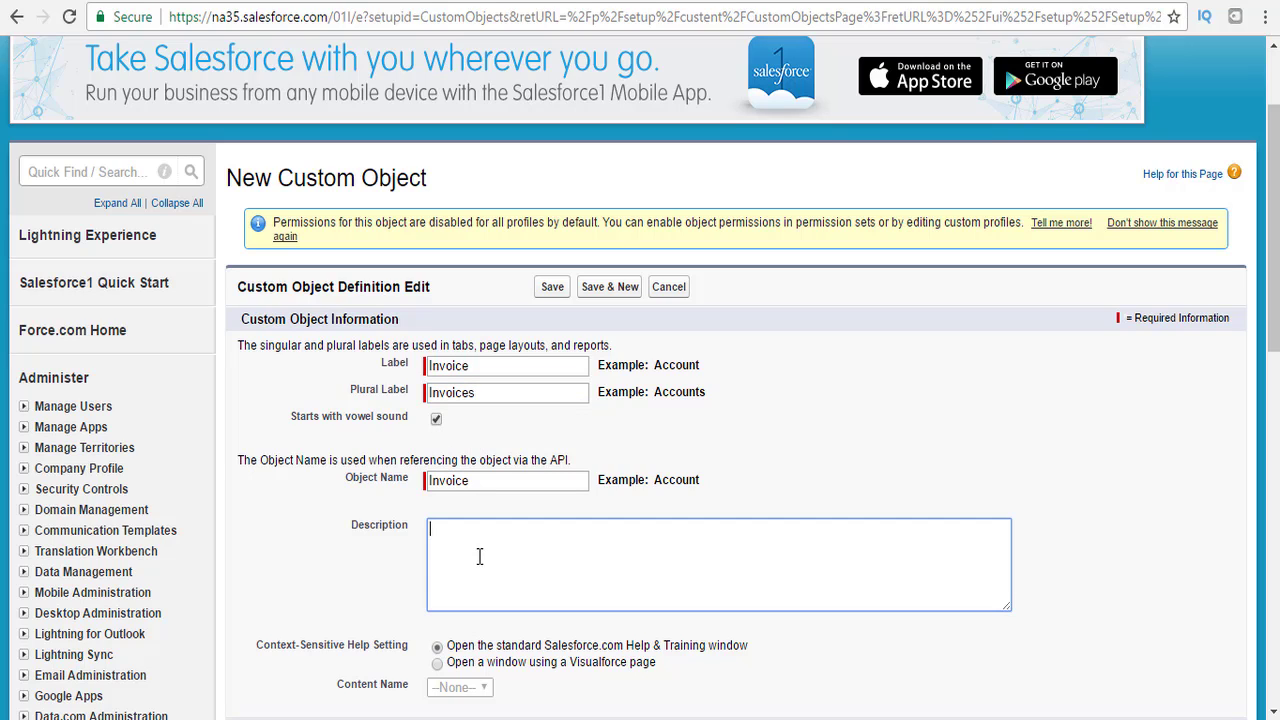
click(431, 481)
text(APEX)
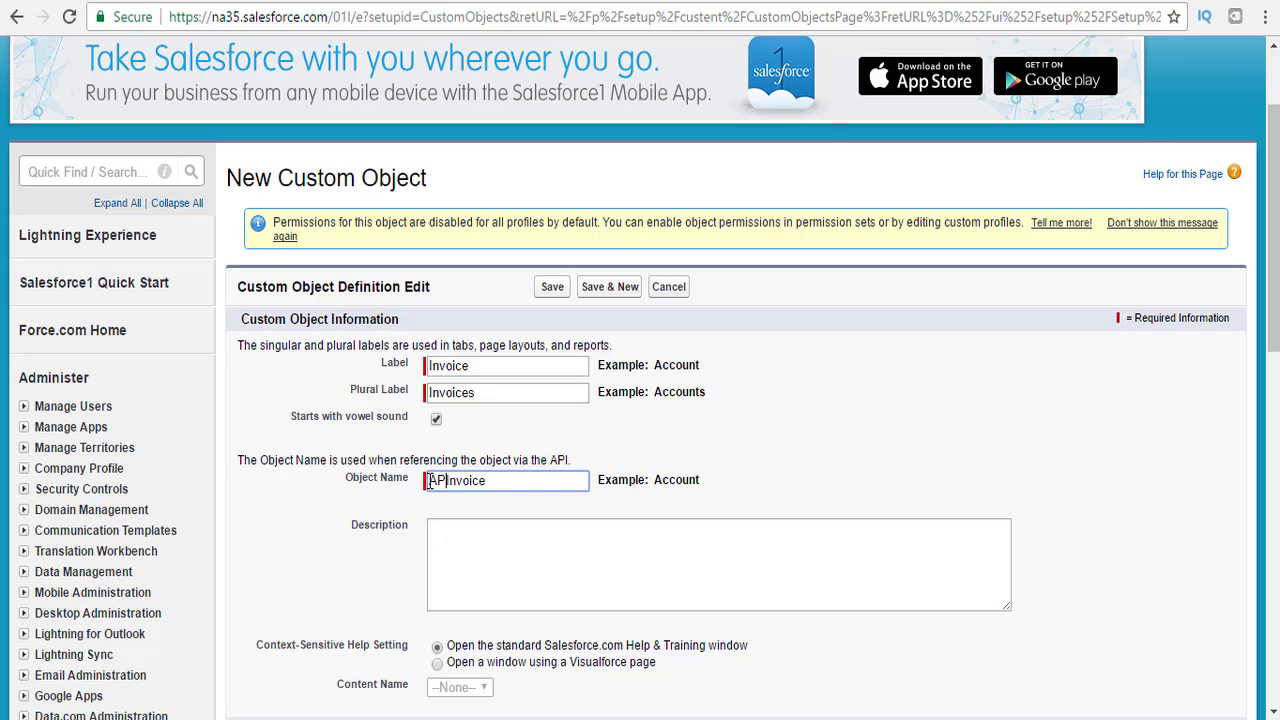
text(_)
drag(1264, 268, 1275, 407)
scroll(505, 317, down, 2)
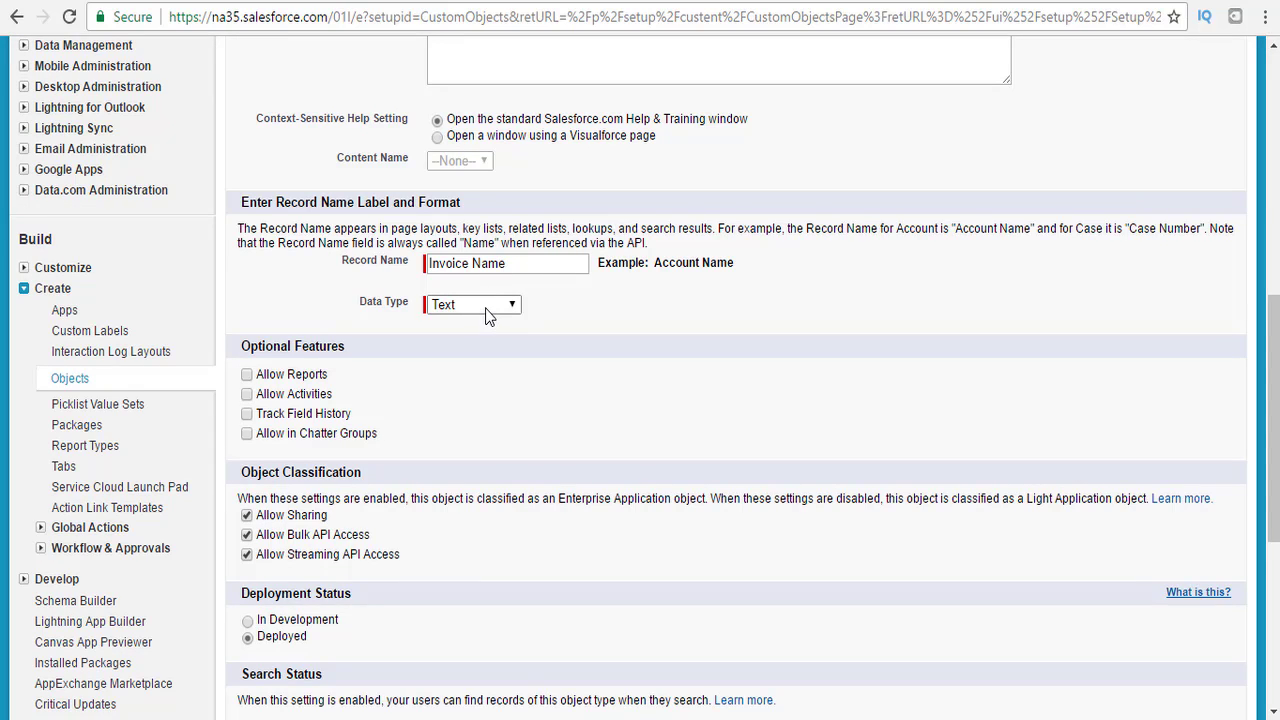
Make the record name an Auto Number with format INV-{0000} starting at 1.
click(487, 306)
click(468, 340)
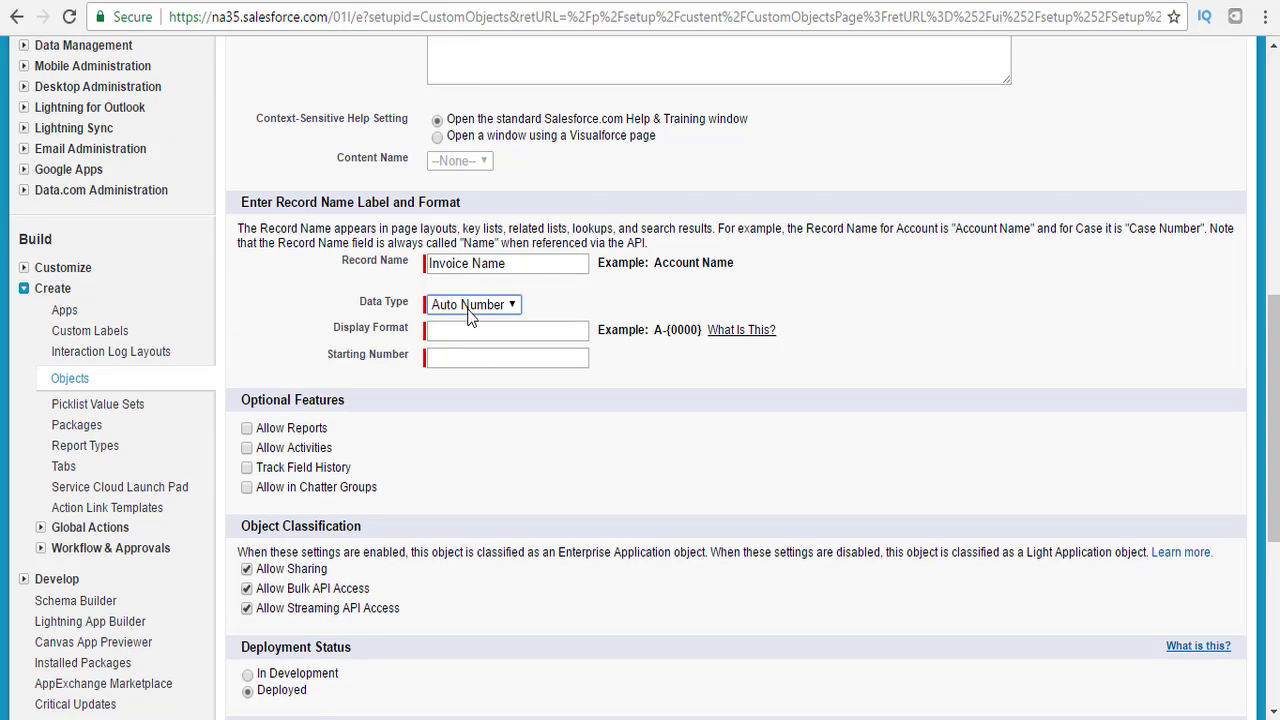
click(466, 328)
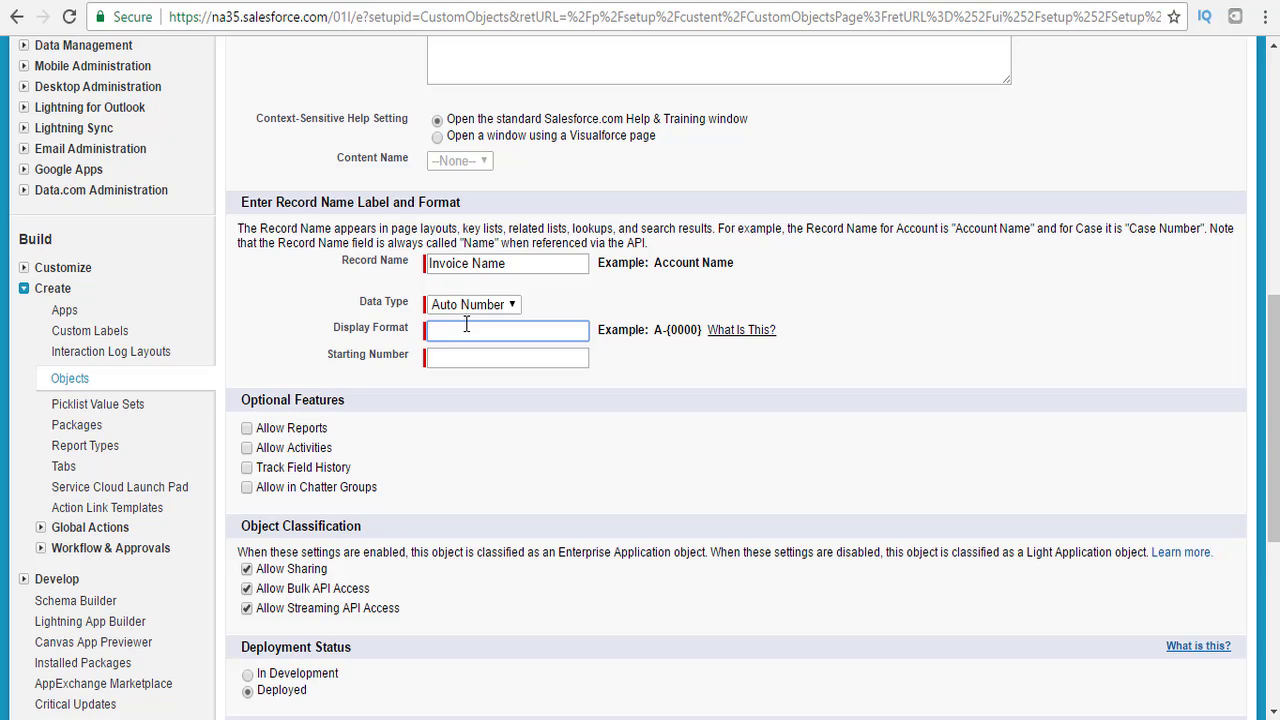
text(I)
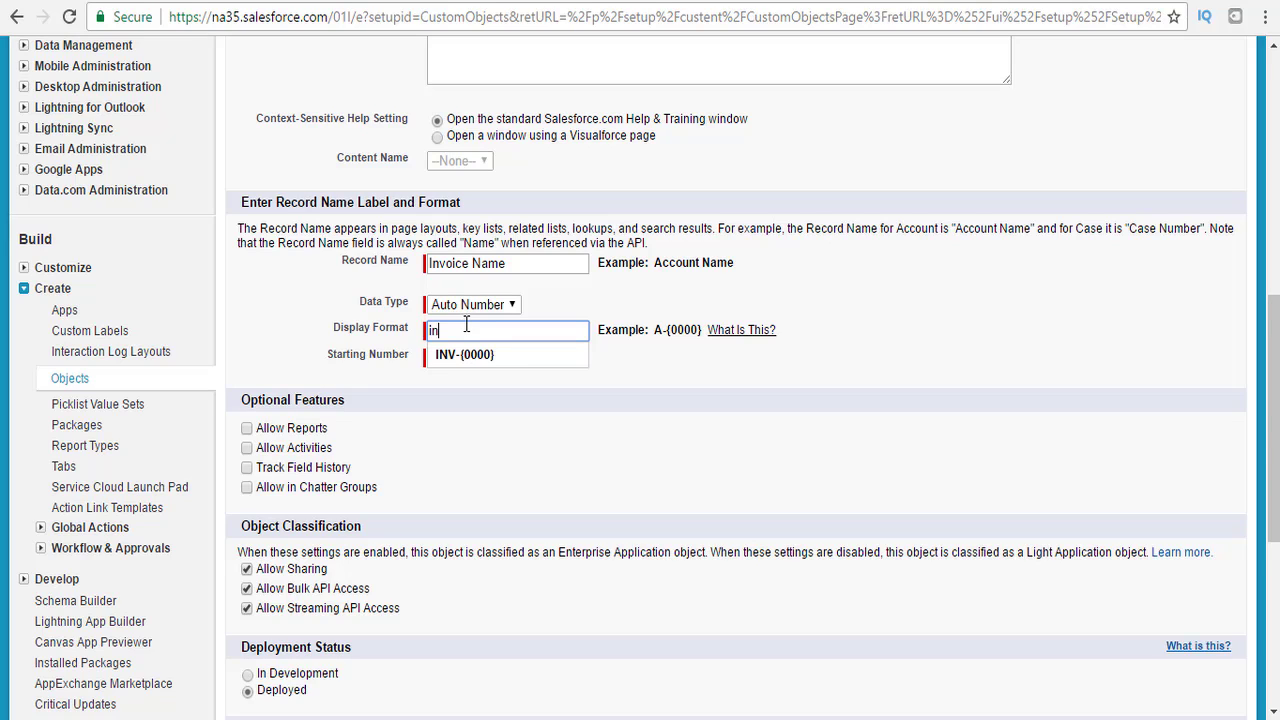
text(n)
key(BackSpace)
key(BackSpace)
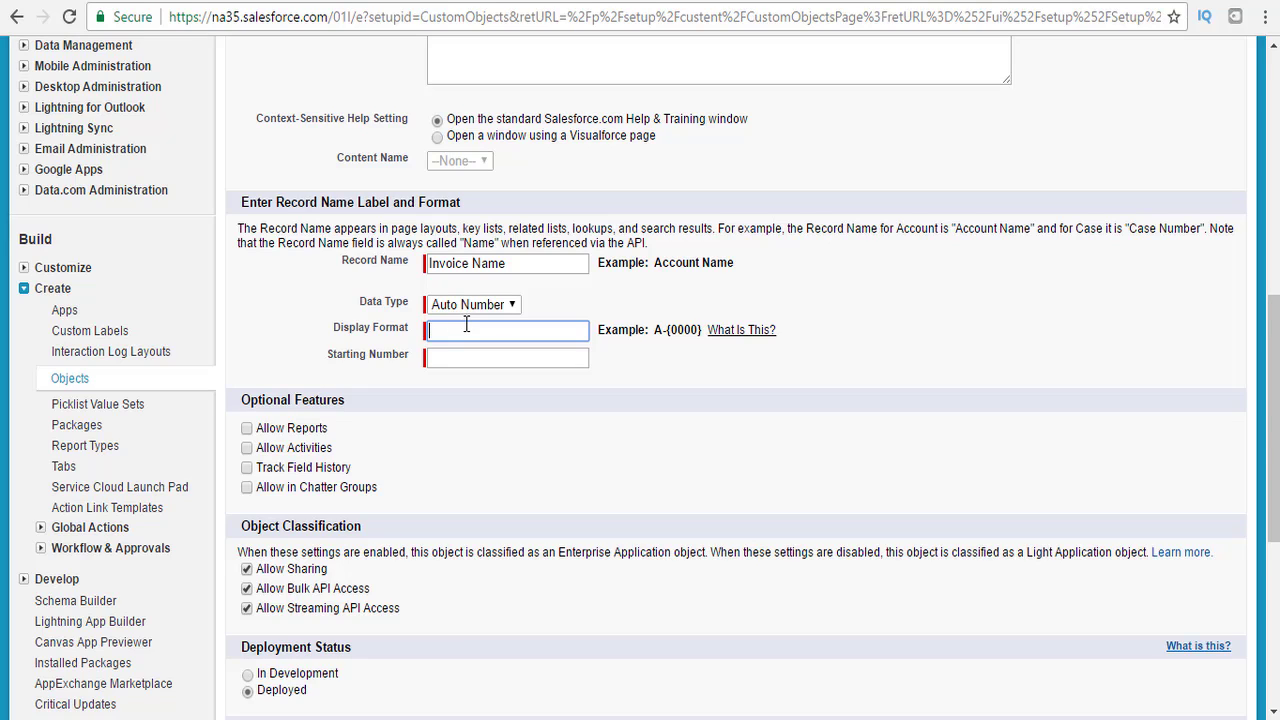
text(IN)
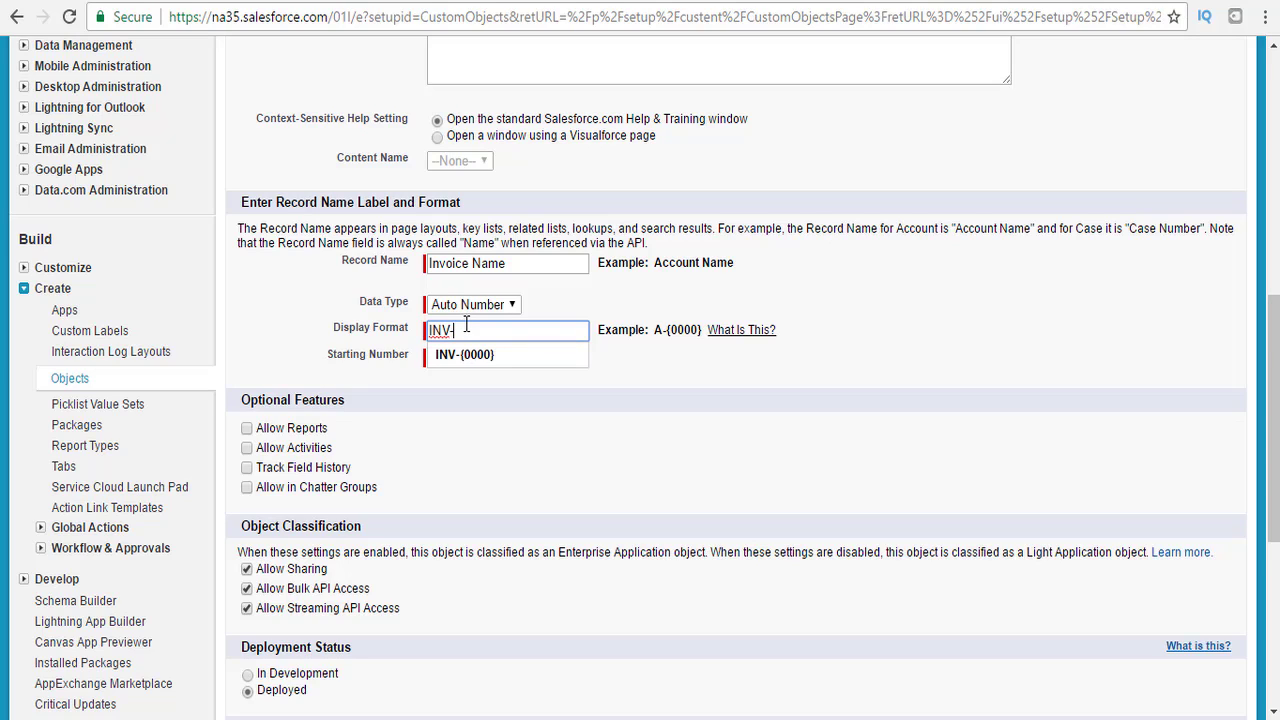
text(V-{0000})
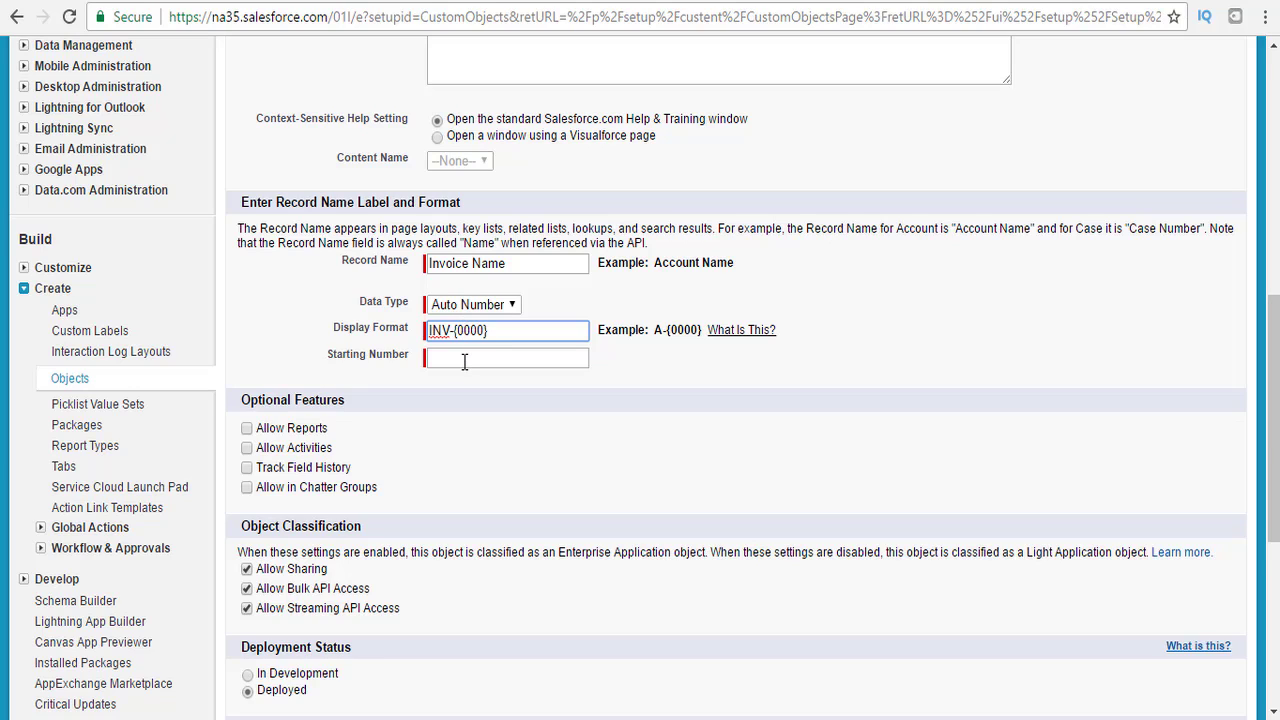
click(464, 361)
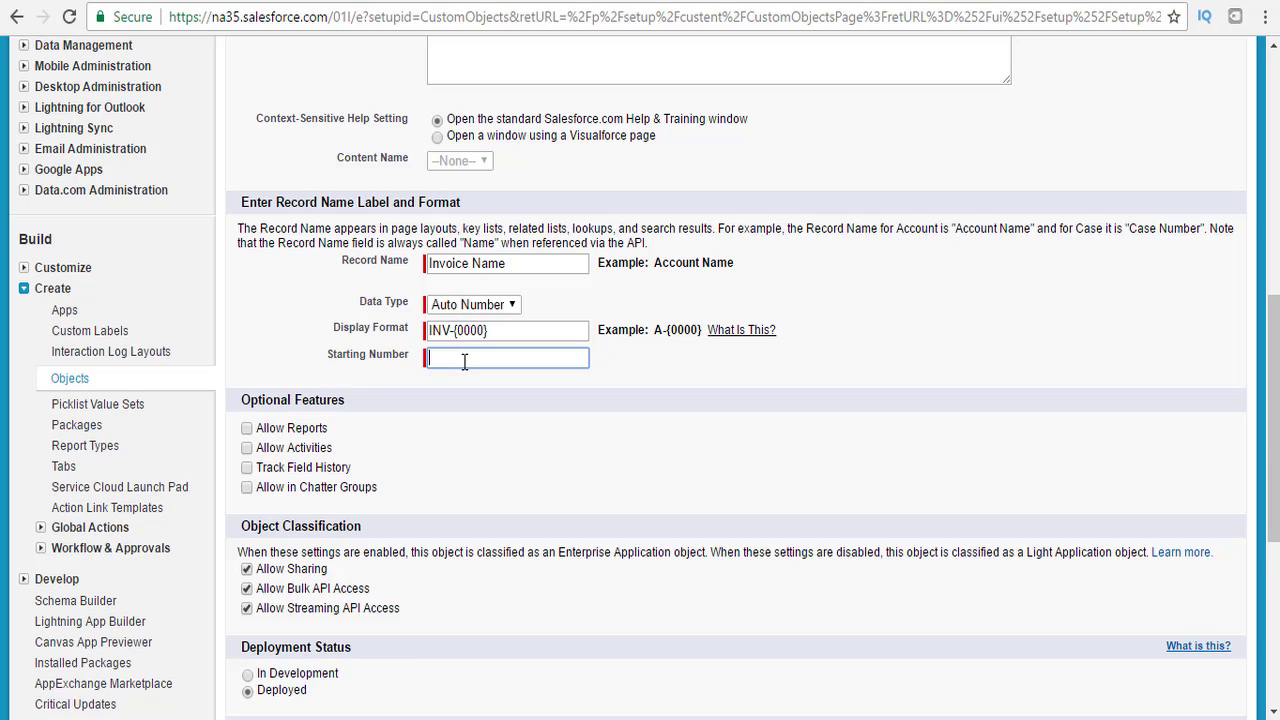
text(1)
click(455, 468)
Enable reports, activities, history, Chatter groups, search, notes and attachments, and the tab wizard, then save.
click(246, 428)
click(246, 448)
click(246, 468)
click(246, 487)
drag(1272, 330, 1272, 436)
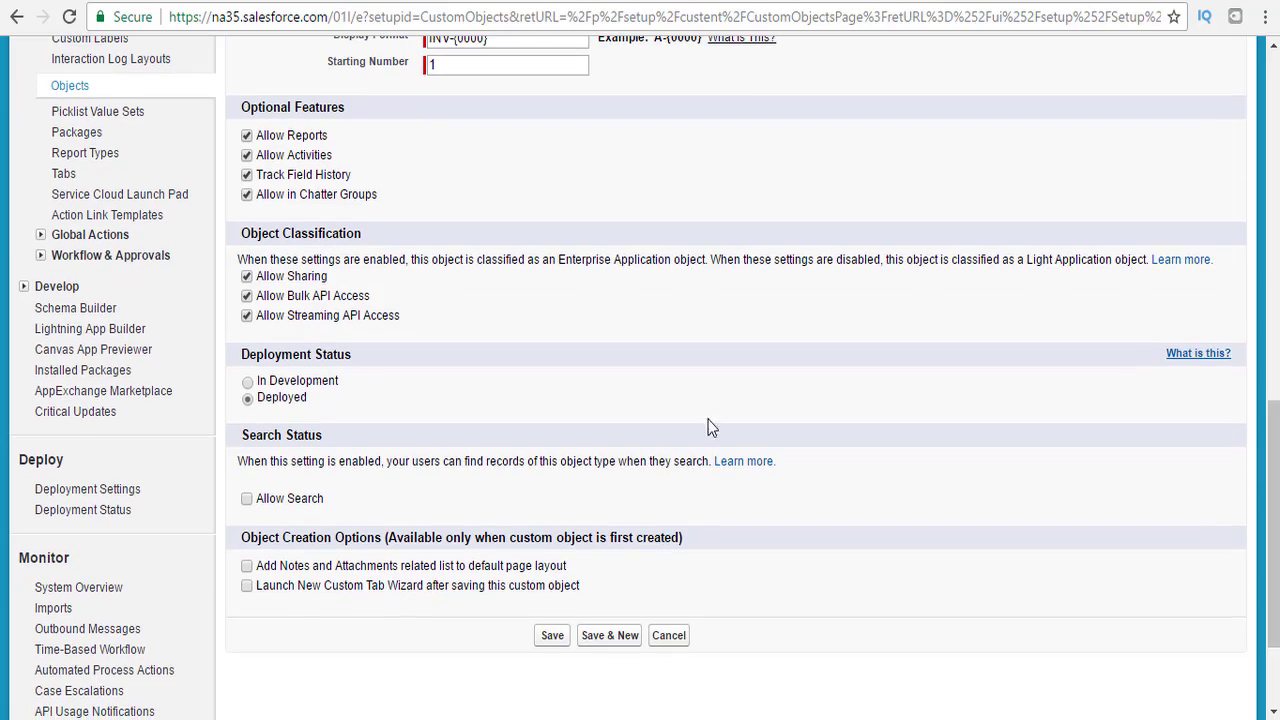
click(246, 498)
click(246, 566)
click(247, 586)
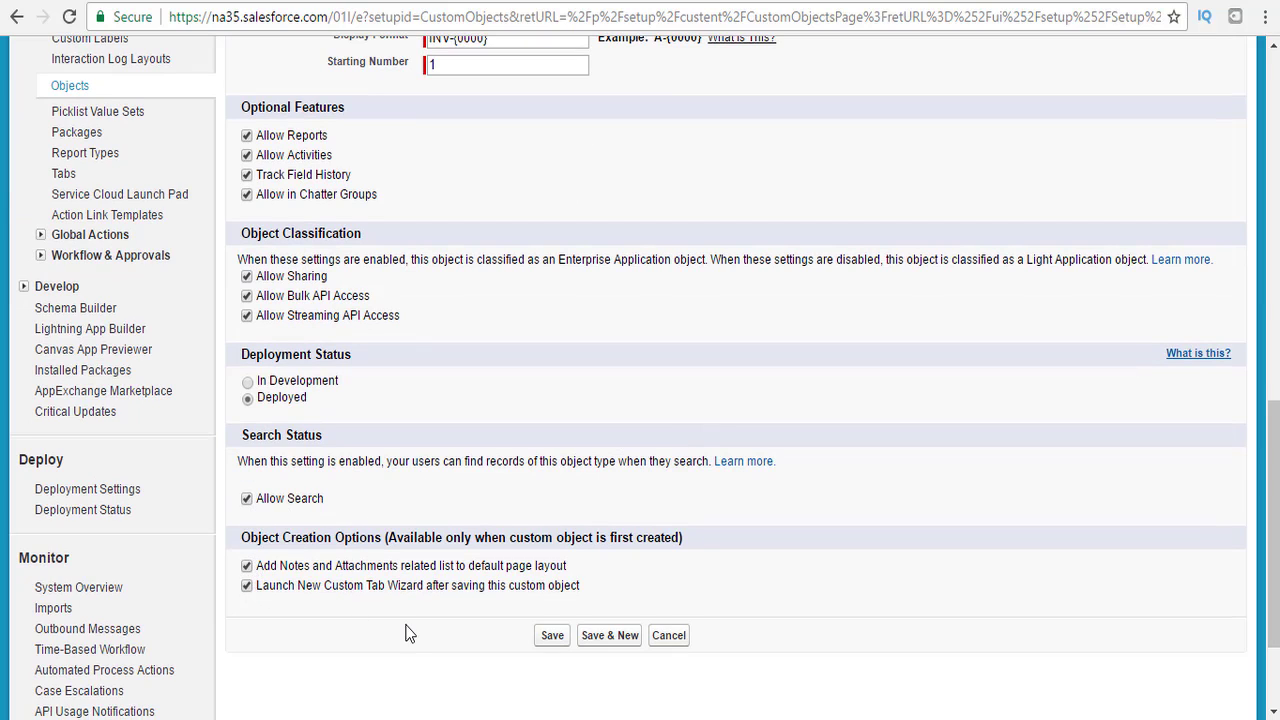
click(560, 645)
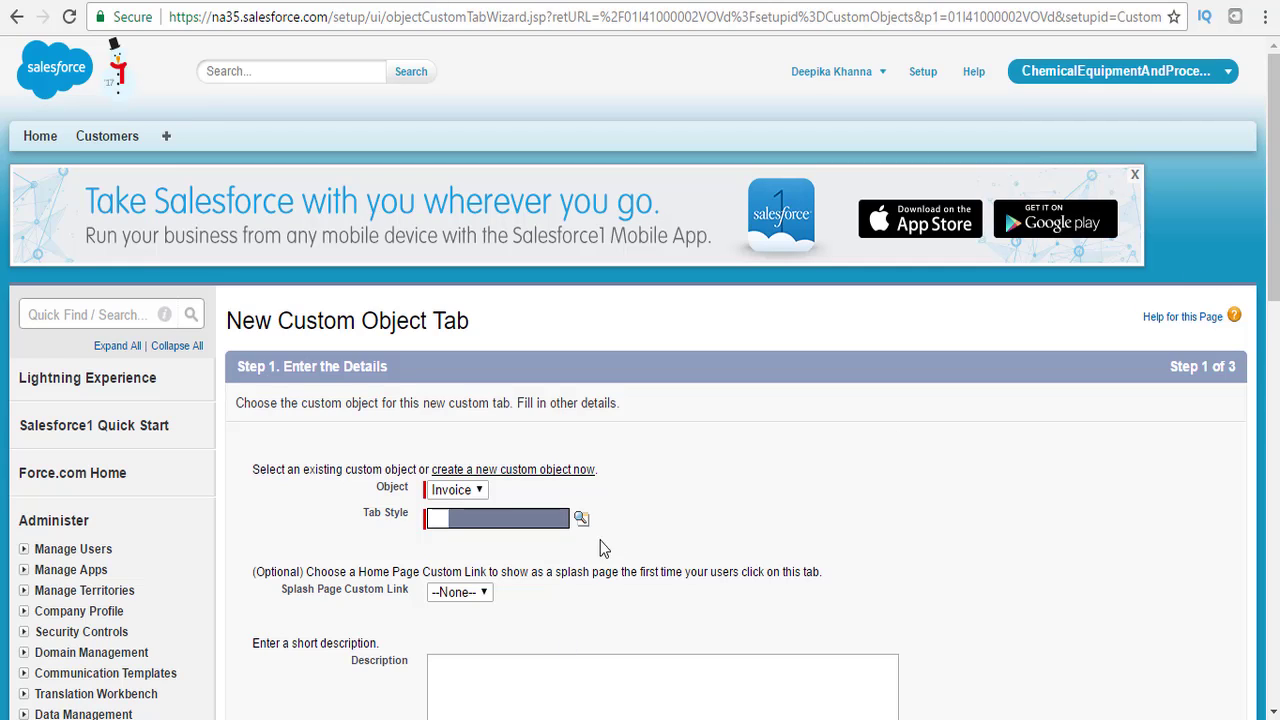
Give the Invoice tab the Castle tab style.
click(581, 520)
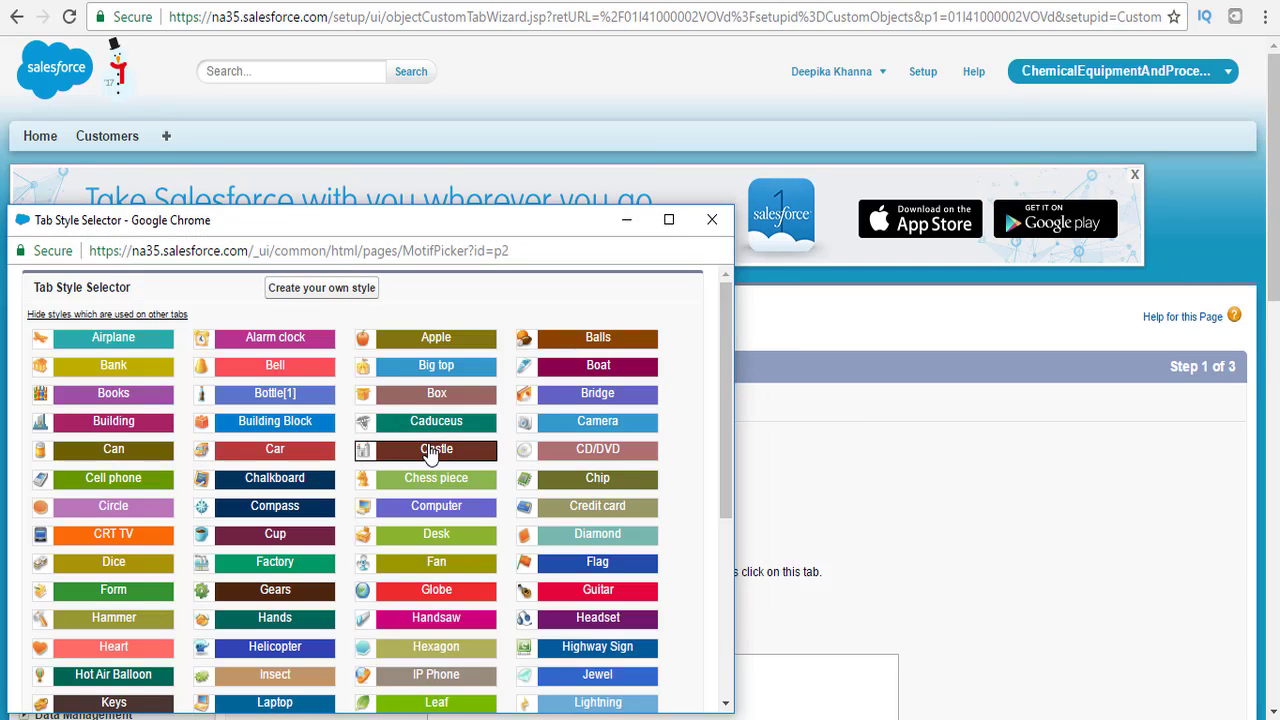
click(427, 455)
scroll(1209, 332, down, 3)
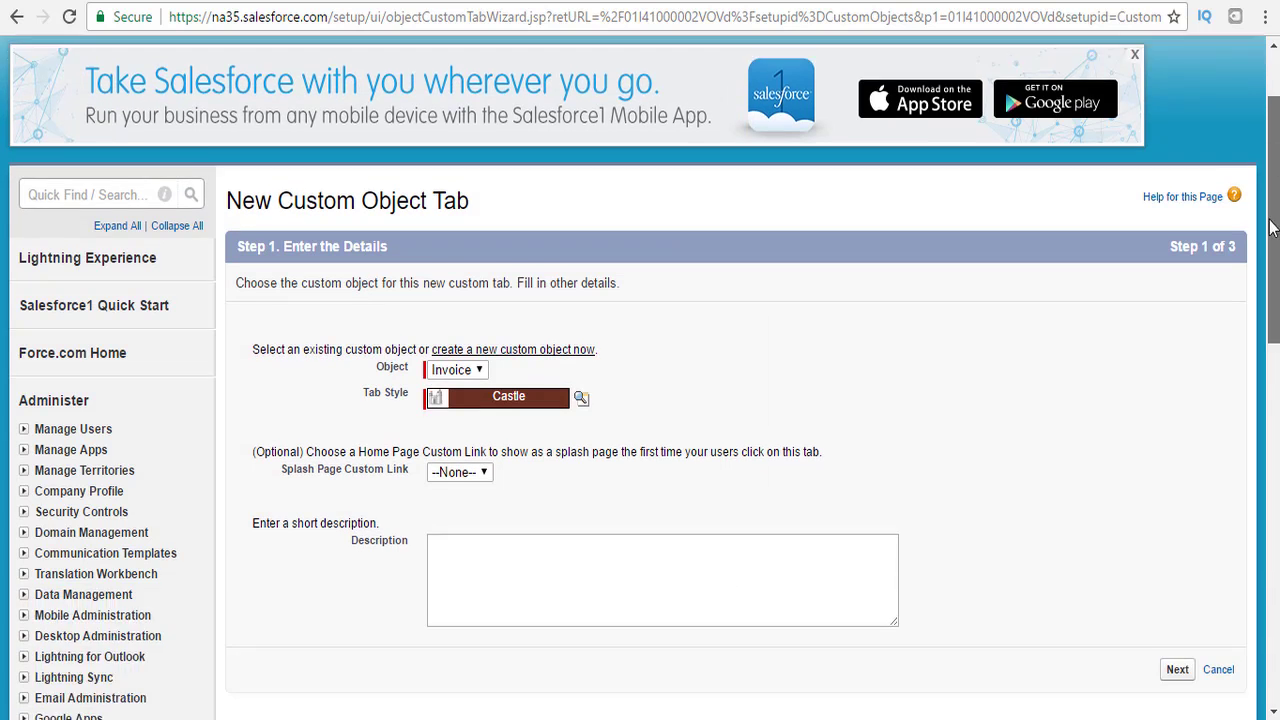
click(1177, 484)
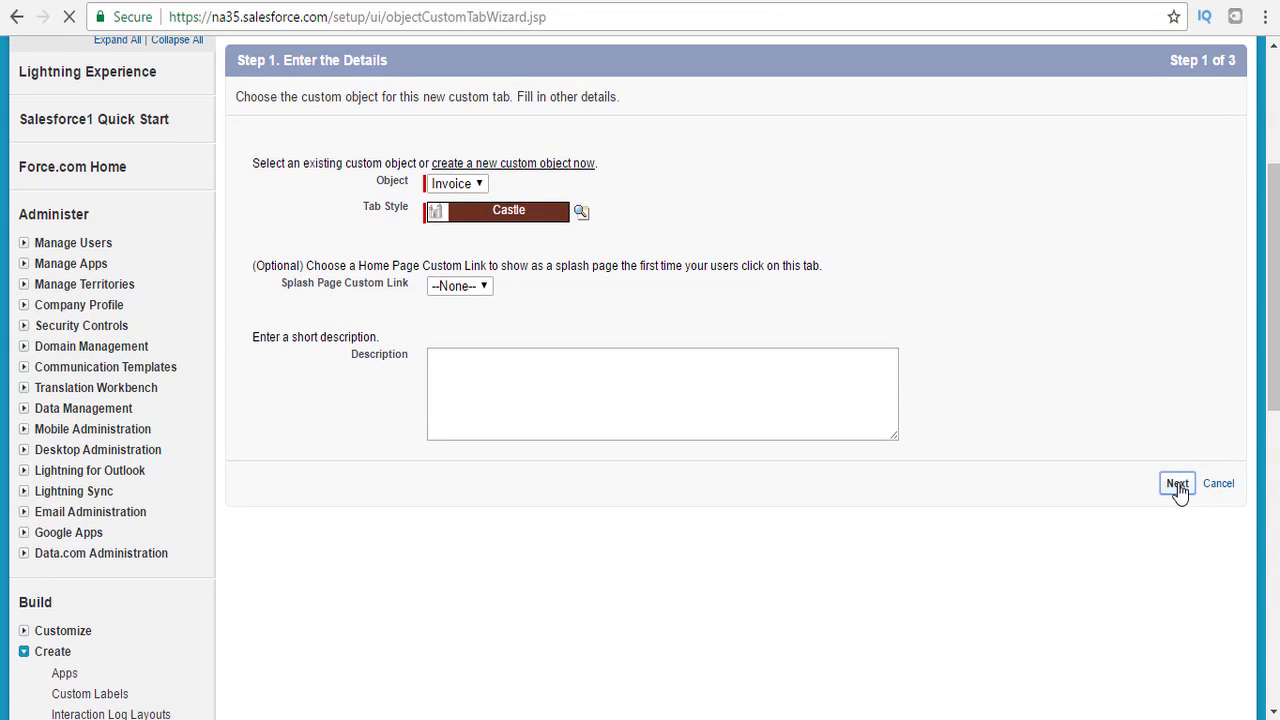
Include the tab only in the ChemicalEquipmentAndProcessing app and save it.
drag(1273, 183, 1271, 525)
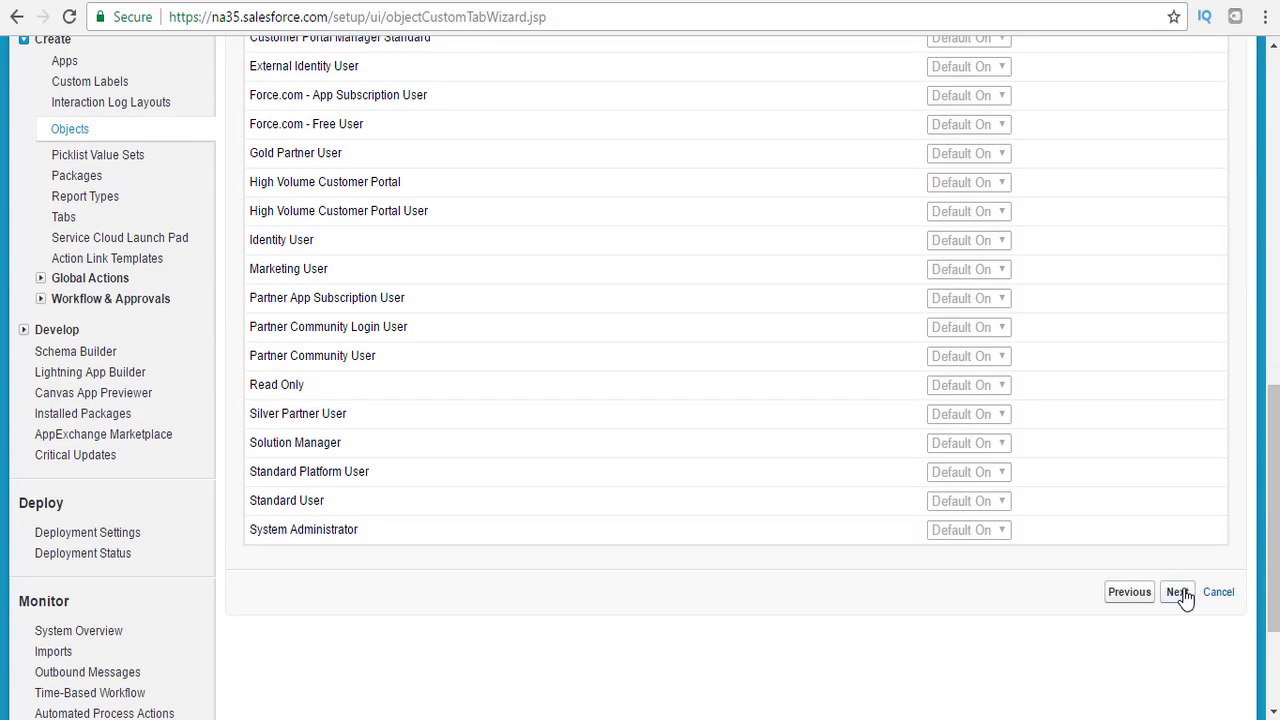
click(1180, 594)
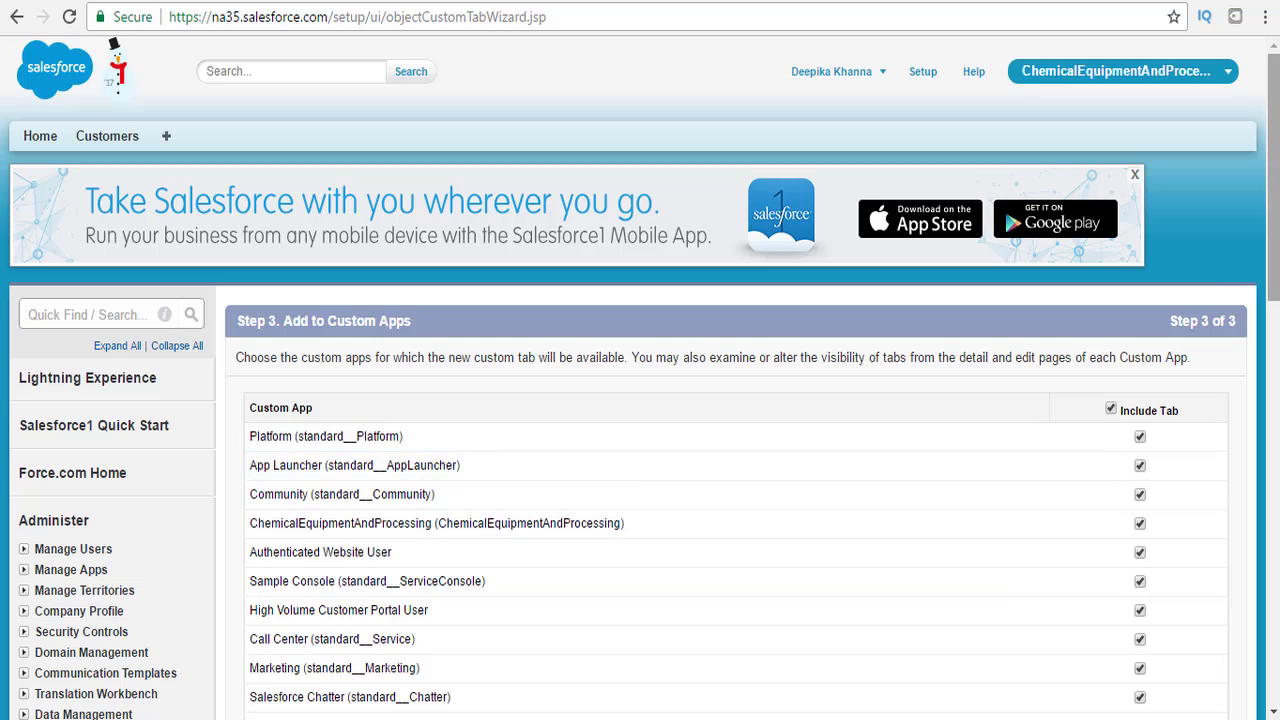
drag(1273, 178, 1273, 226)
click(1111, 274)
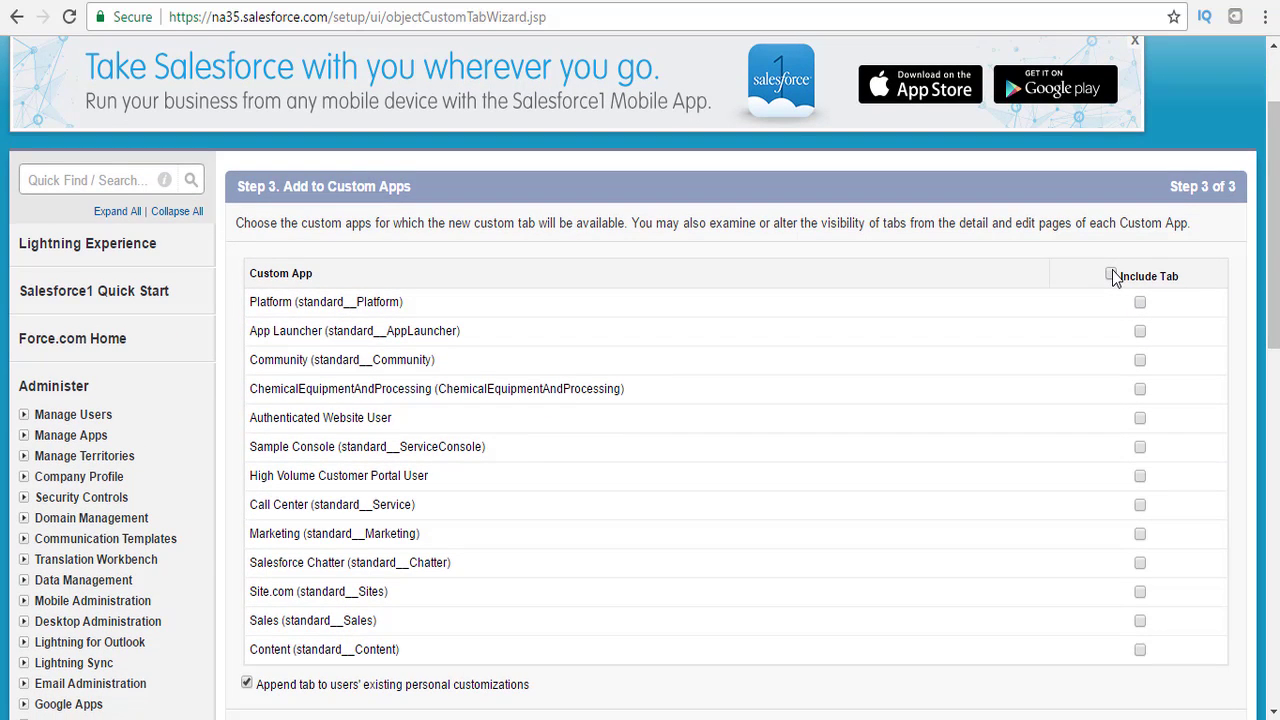
click(1140, 389)
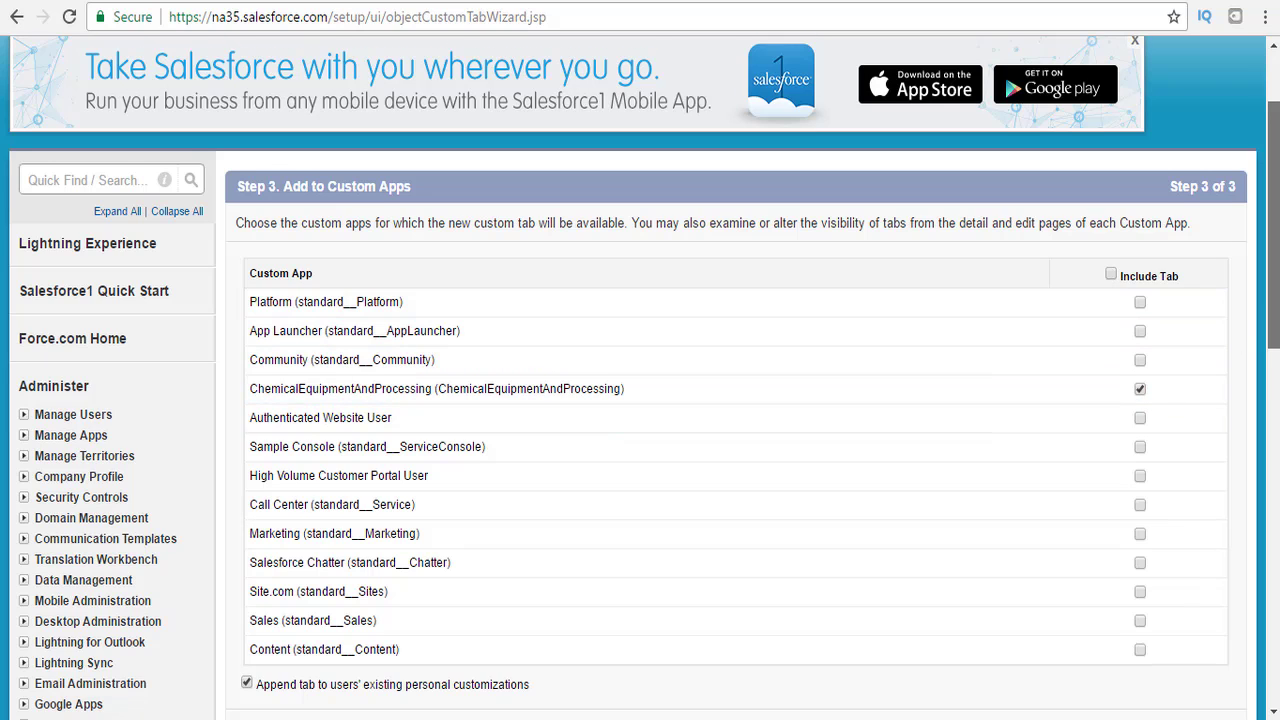
scroll(1268, 336, down, 1)
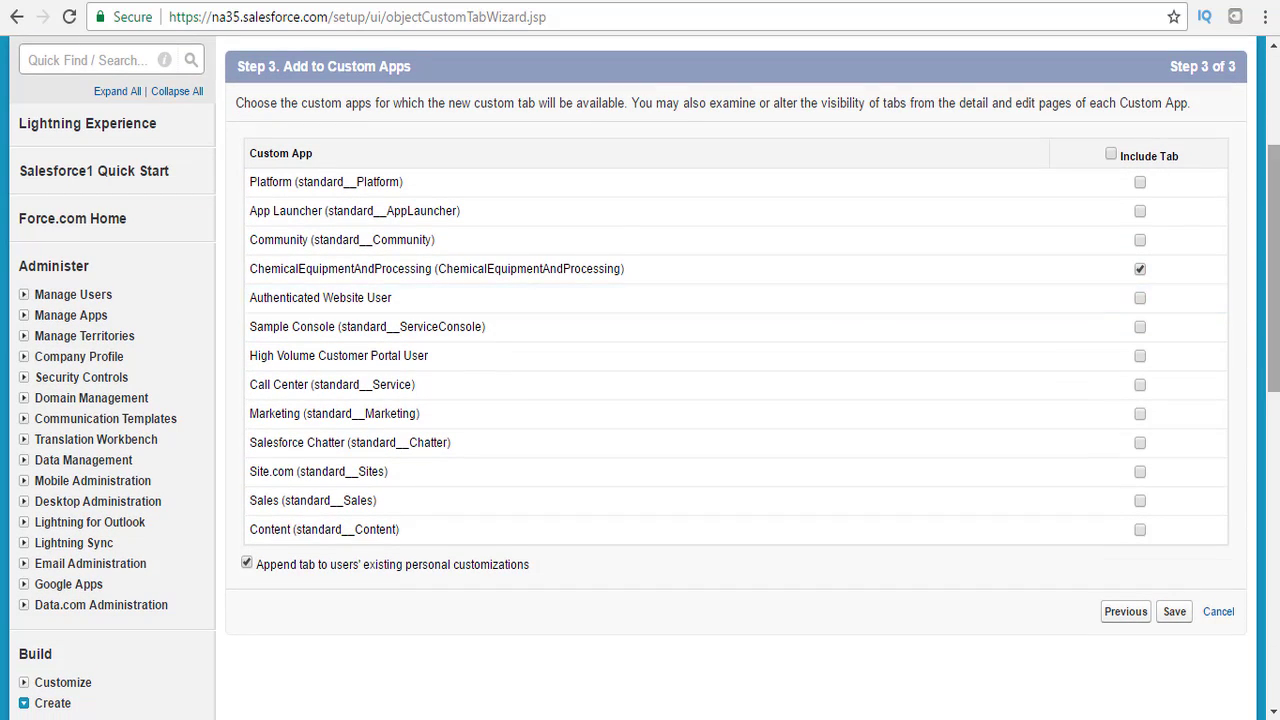
scroll(1180, 480, down, 1)
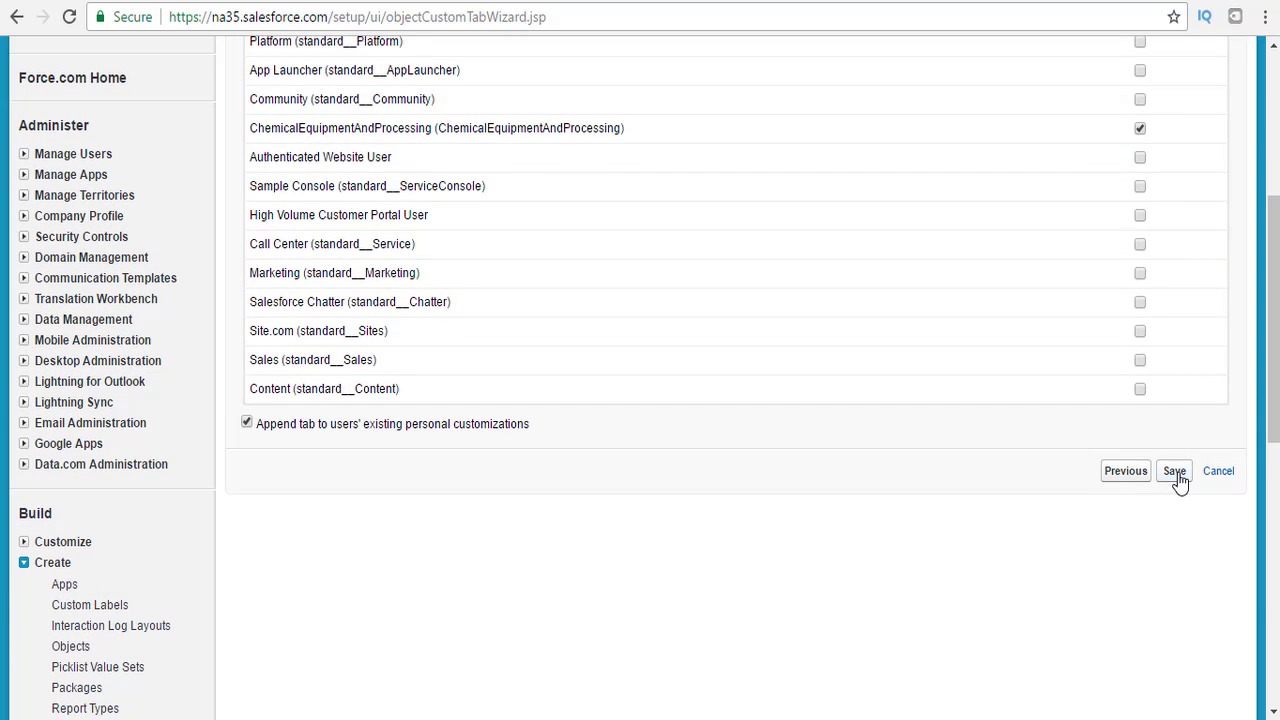
click(1178, 478)
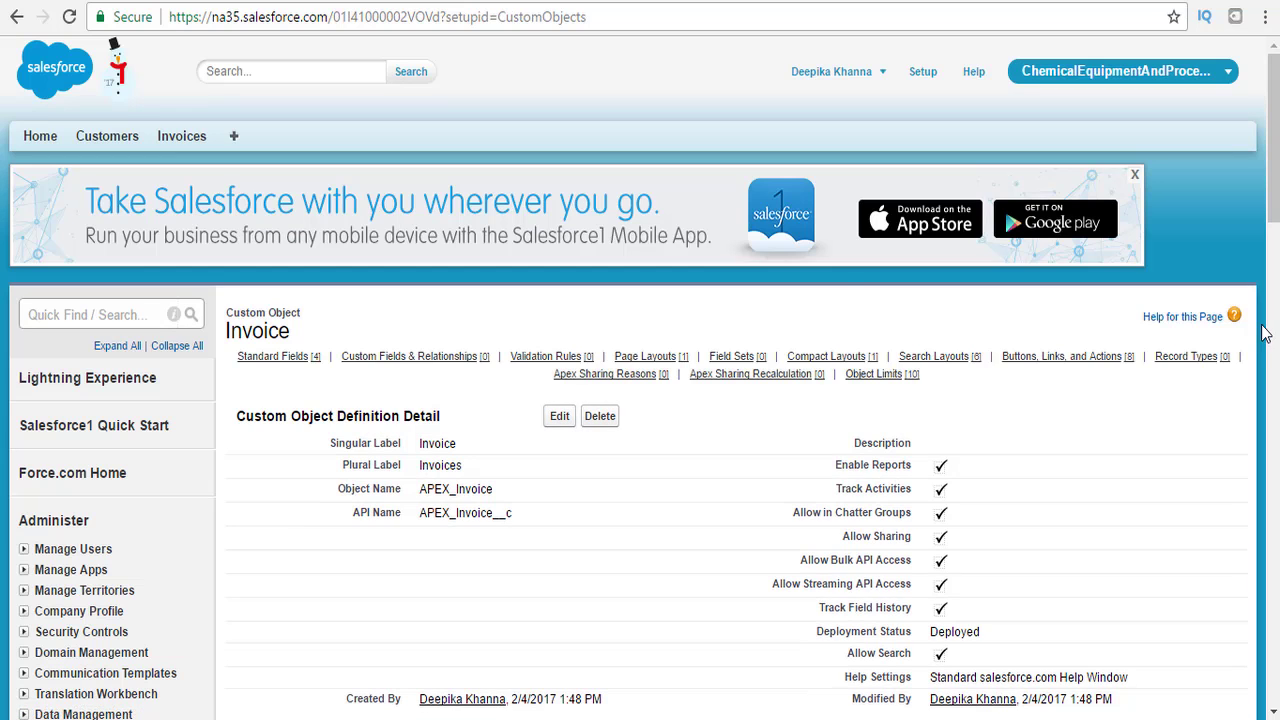
Open a new Invoice record from the Invoices tab, then the object's quick setup shortcuts.
click(180, 140)
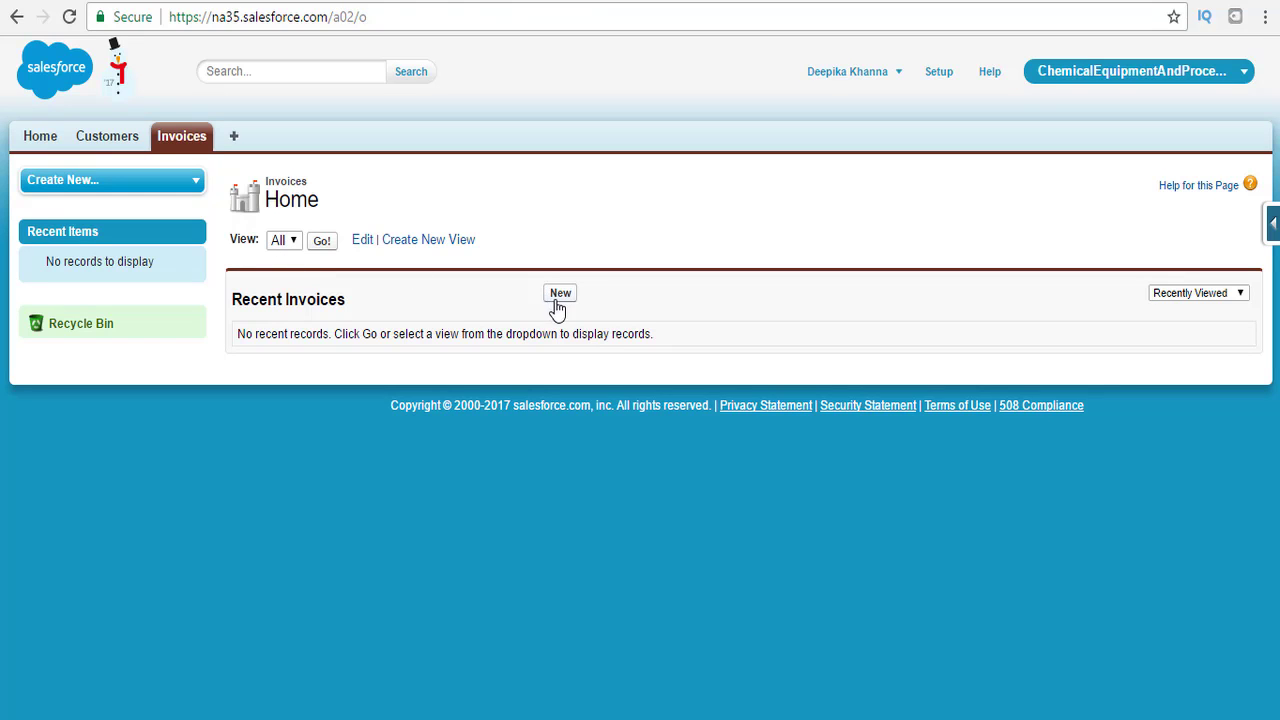
click(559, 295)
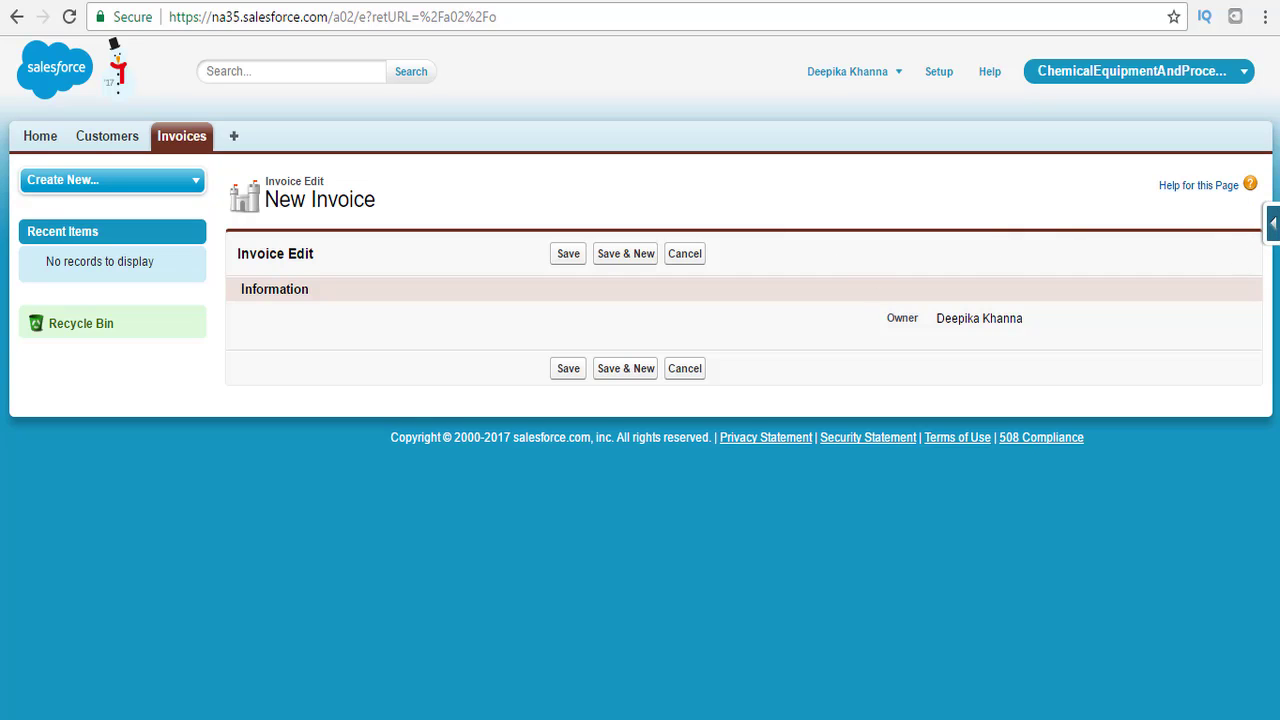
click(1274, 218)
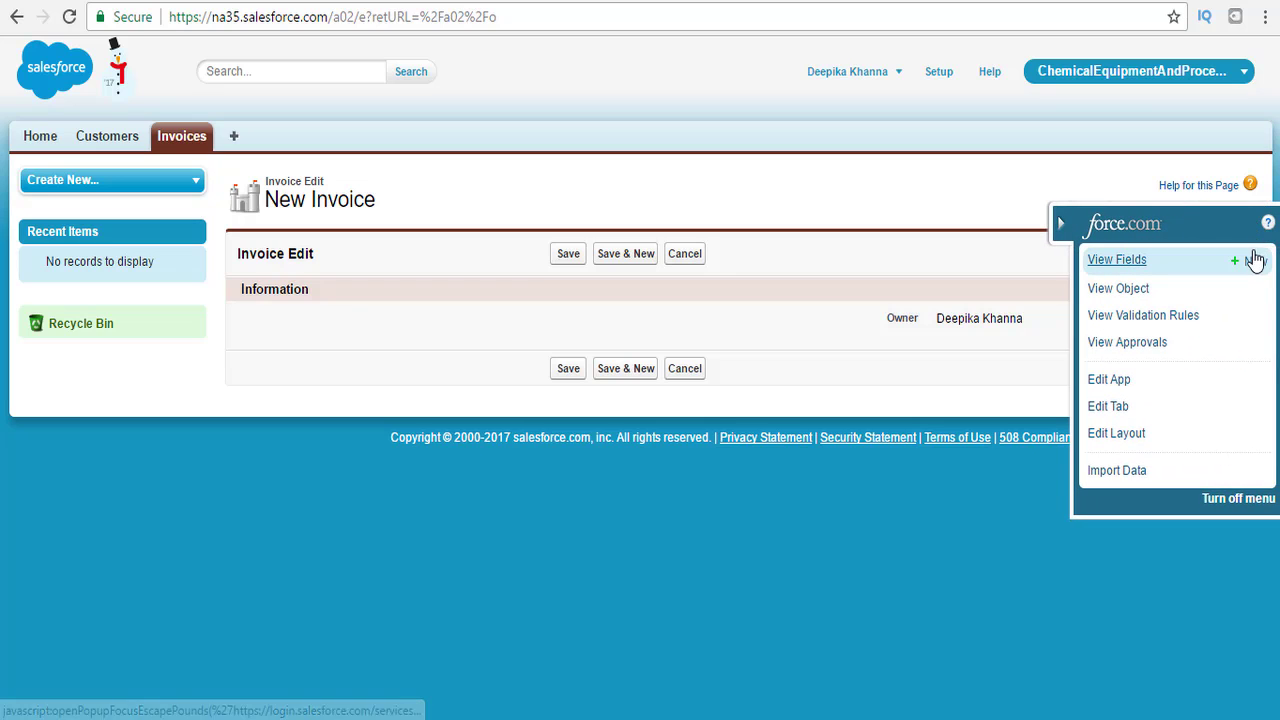
Start a new Currency custom field on Invoice.
click(1248, 264)
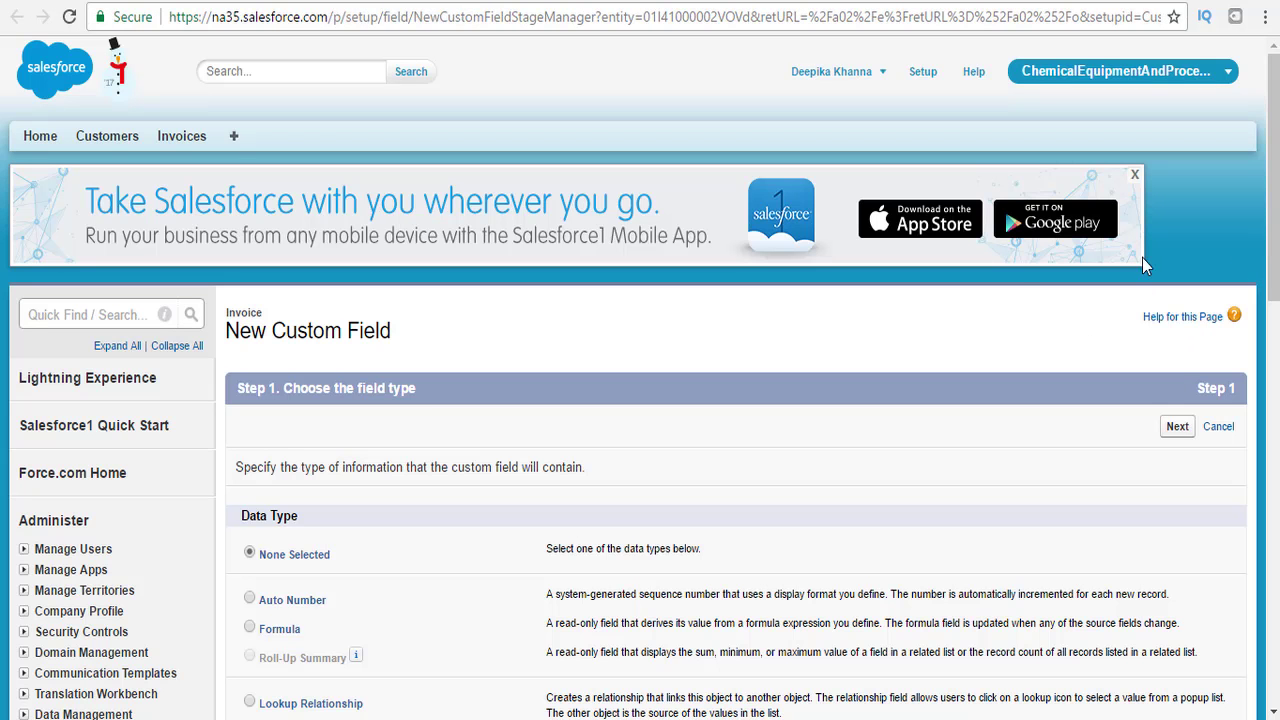
scroll(1277, 210, down, 4)
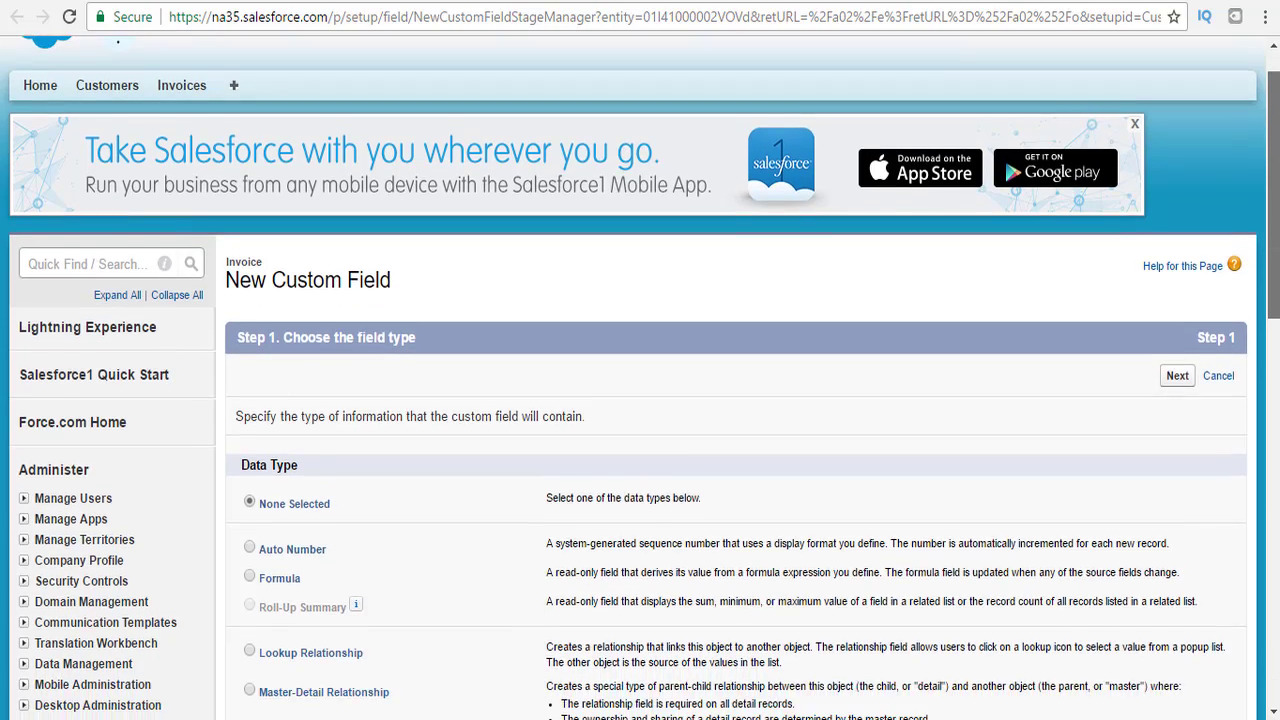
scroll(1275, 210, down, 2)
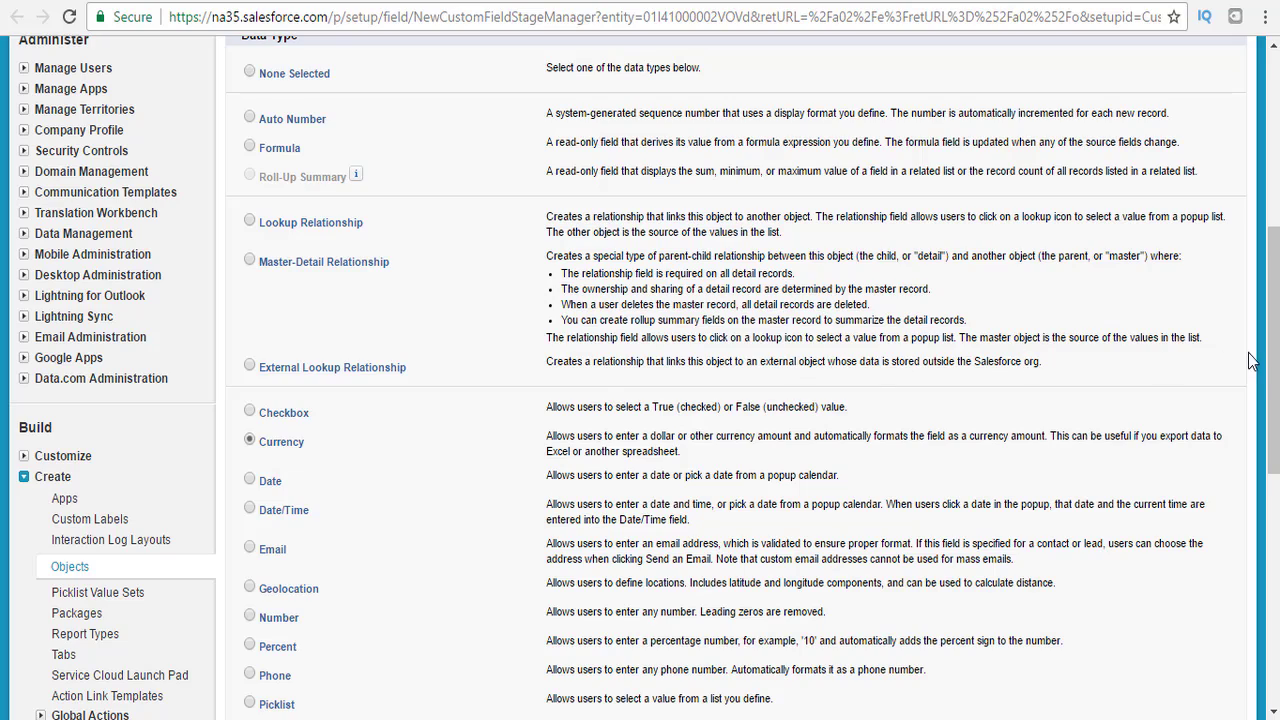
drag(1276, 367, 1278, 515)
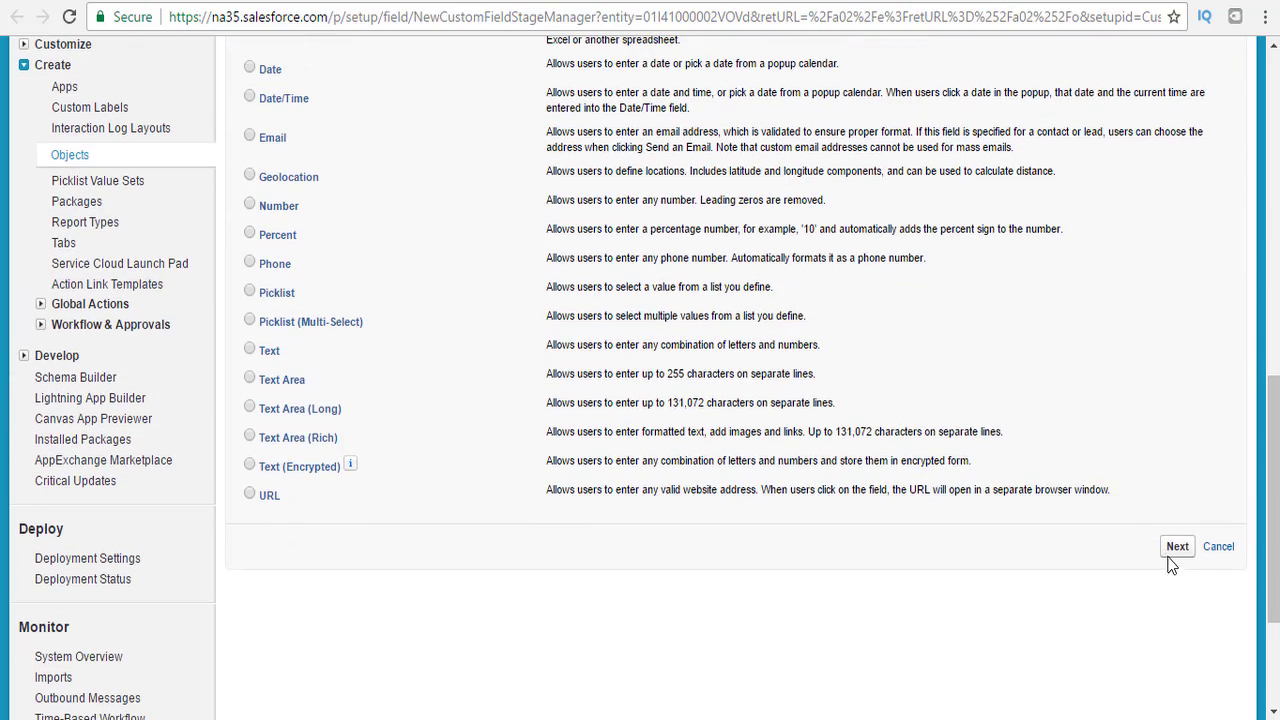
click(1175, 548)
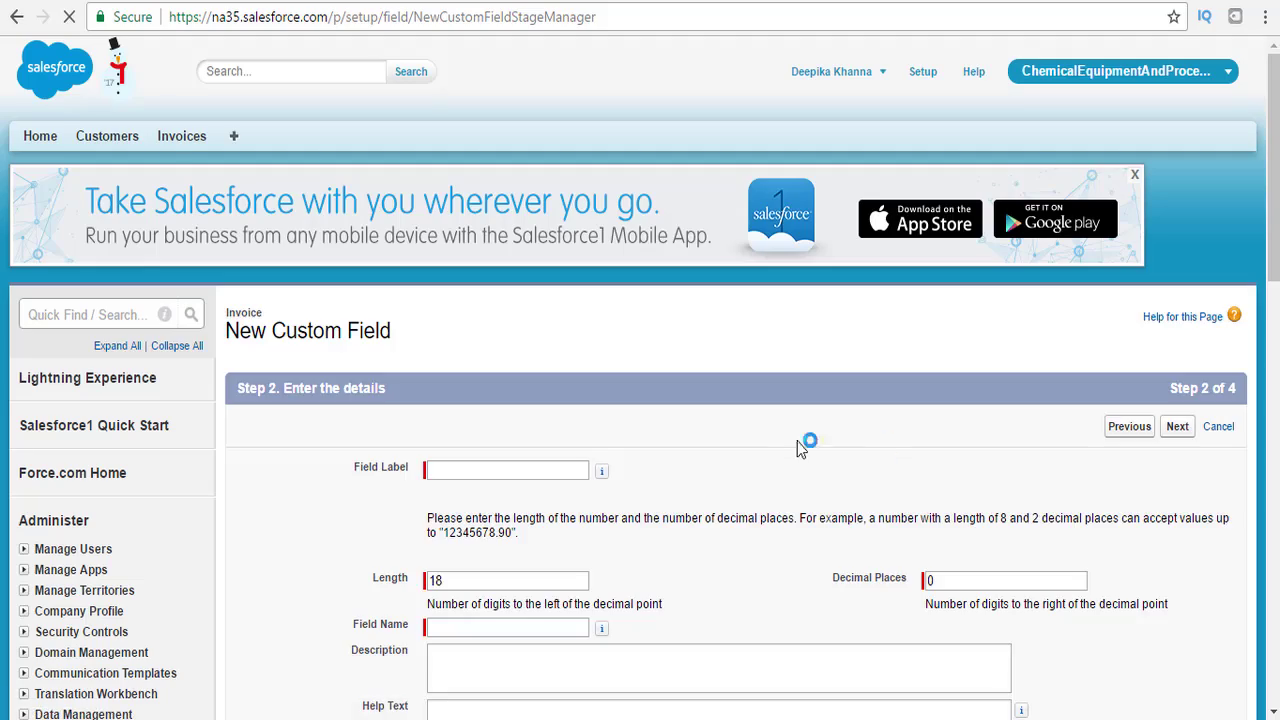
Label it Amount Paid with length 10 and 8 decimal places.
click(504, 467)
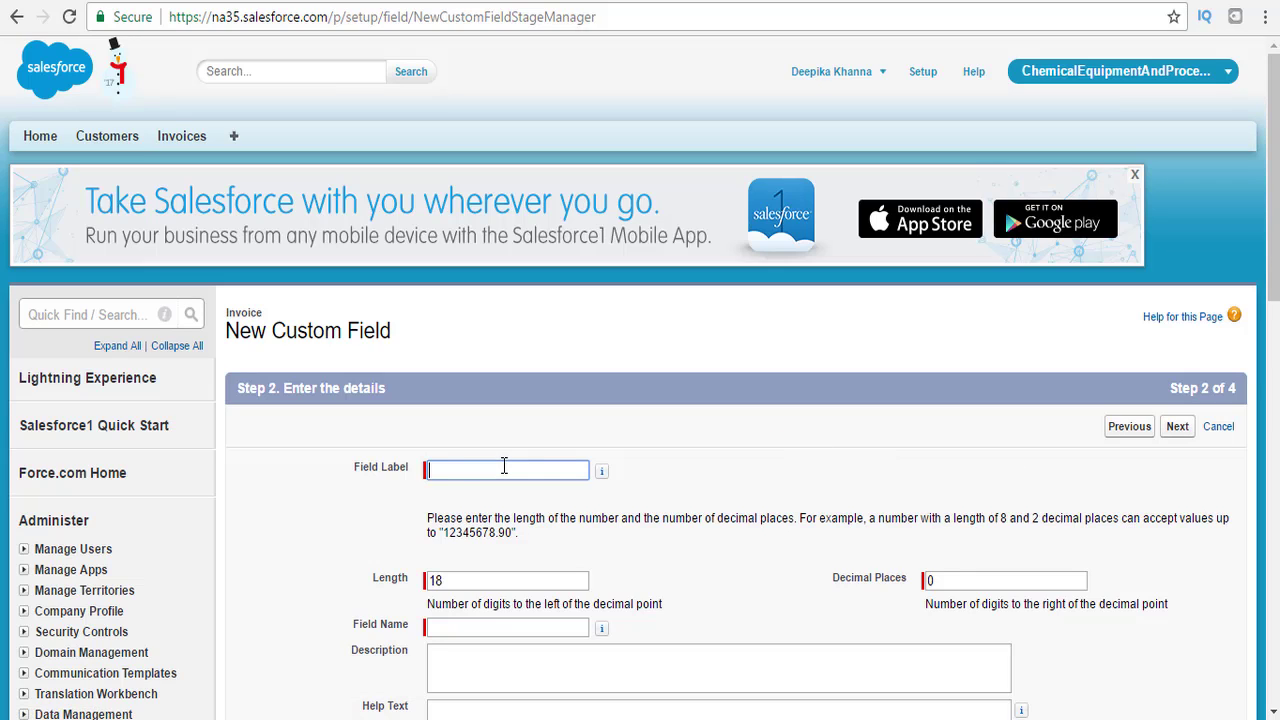
text(Amount Paid)
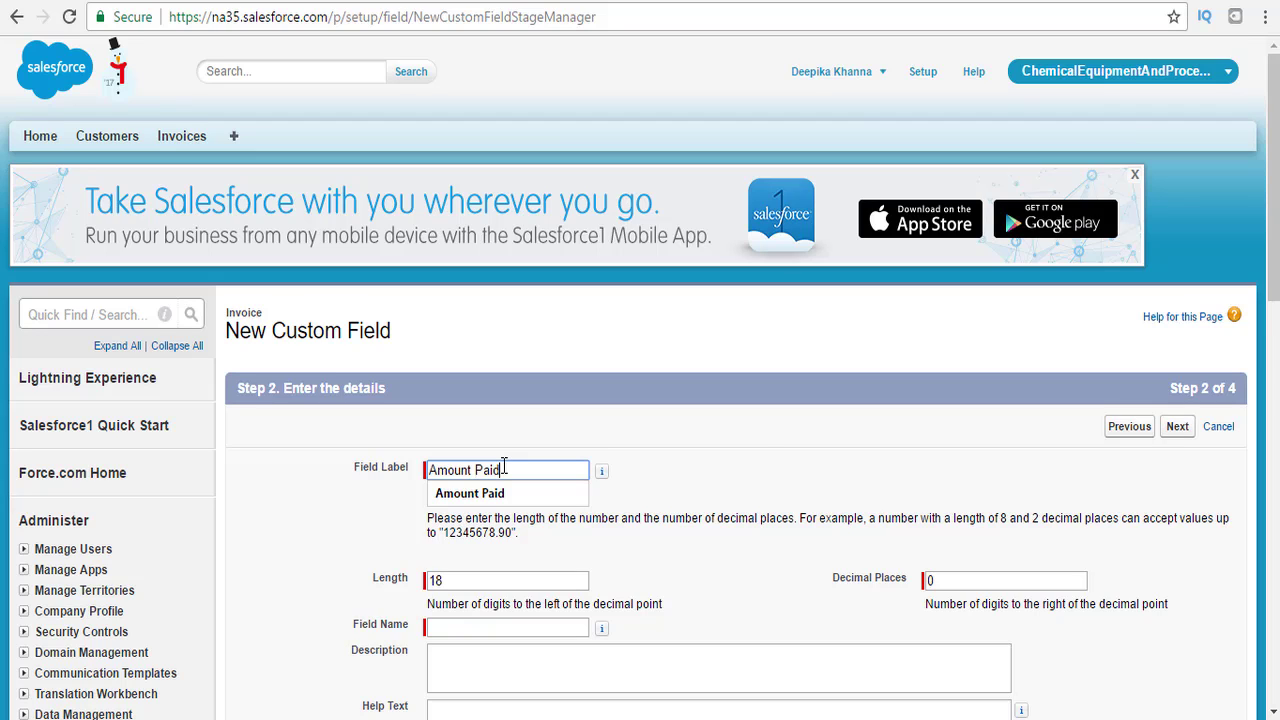
key(Tab)
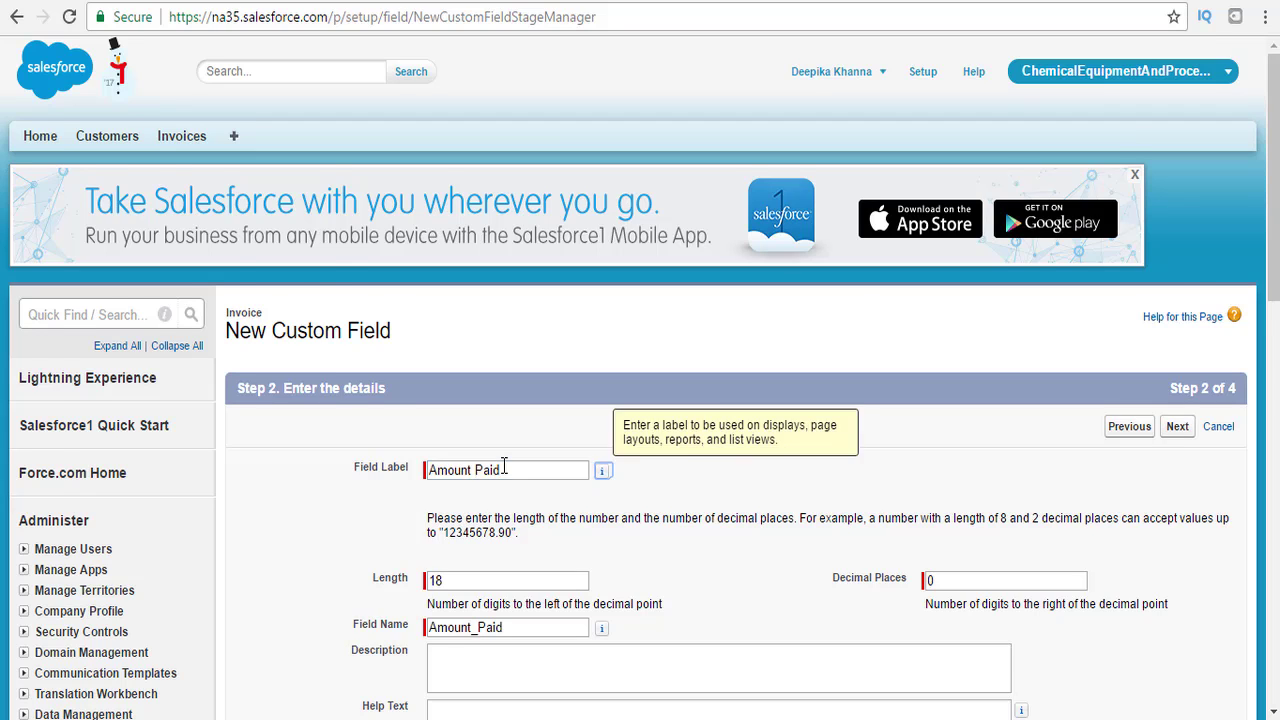
scroll(486, 517, down, 1)
drag(486, 517, 407, 525)
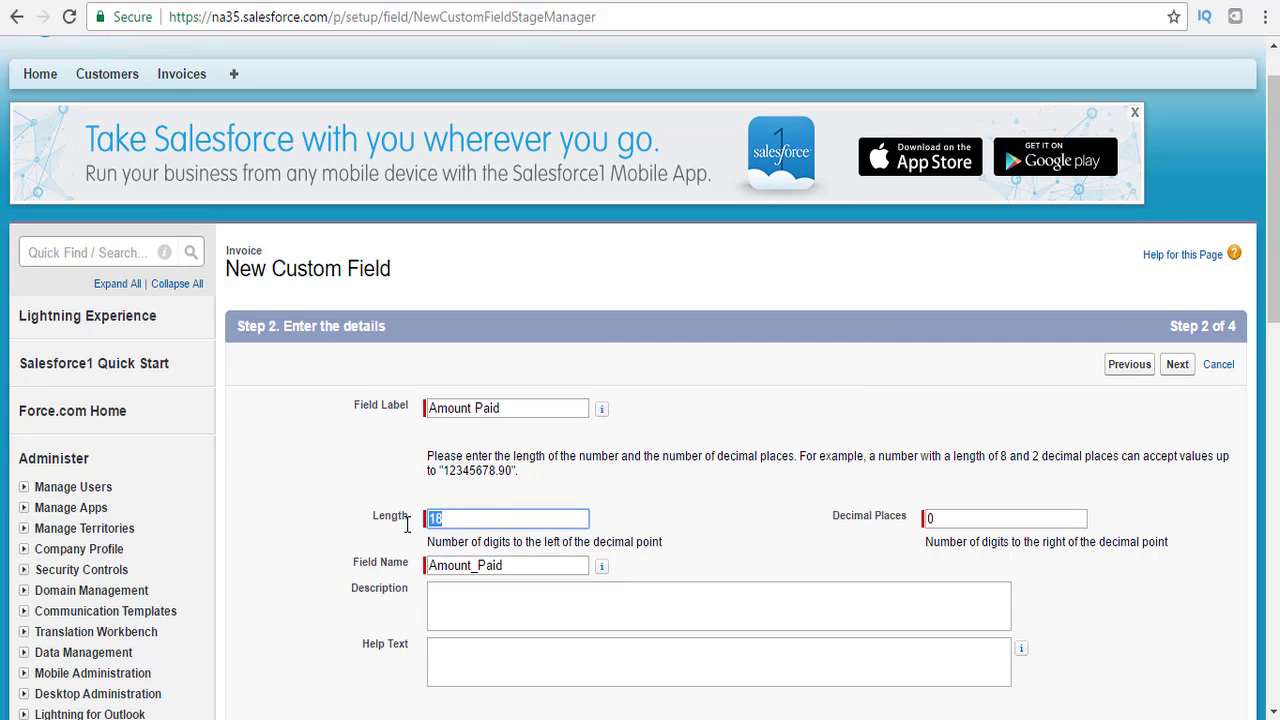
text(10)
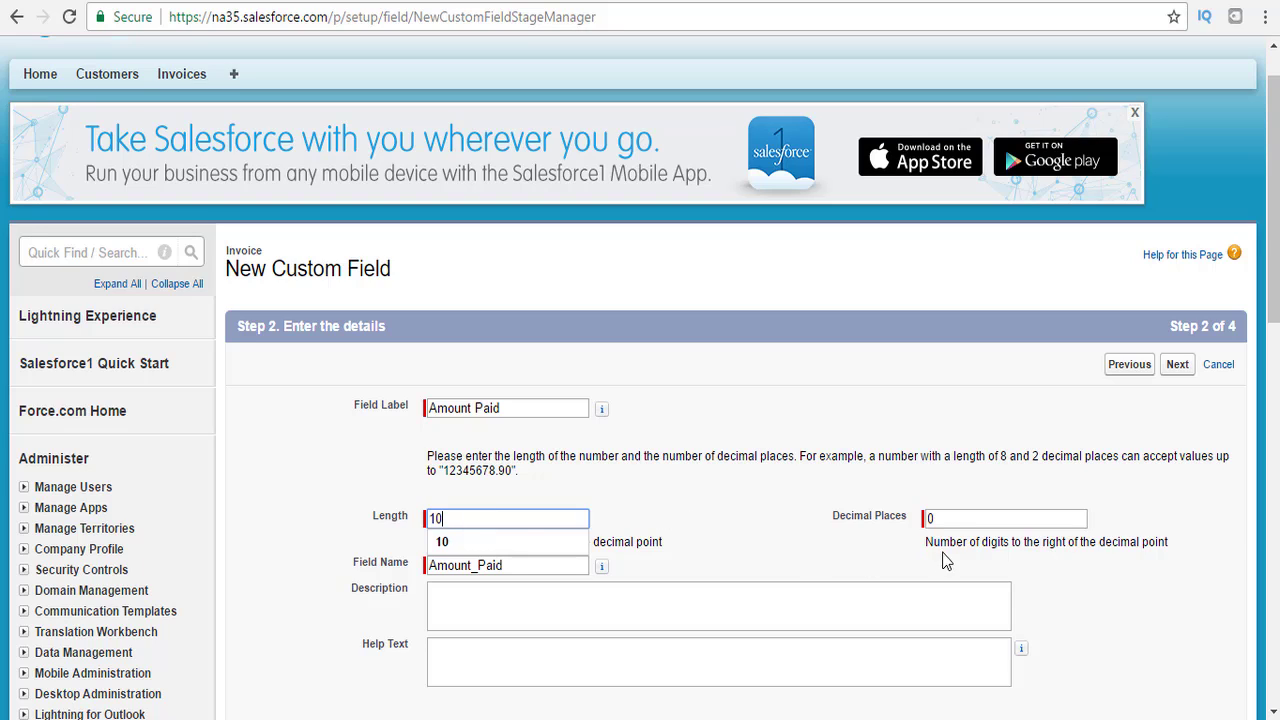
double_click(930, 518)
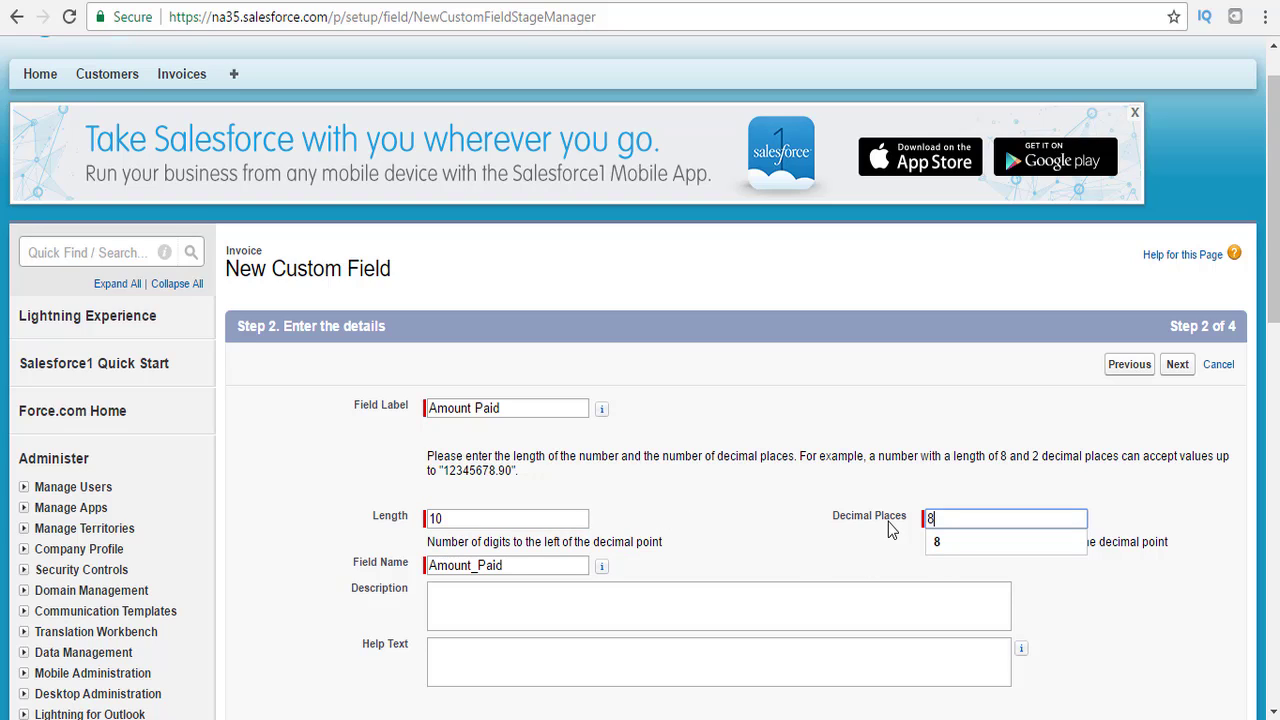
text(8)
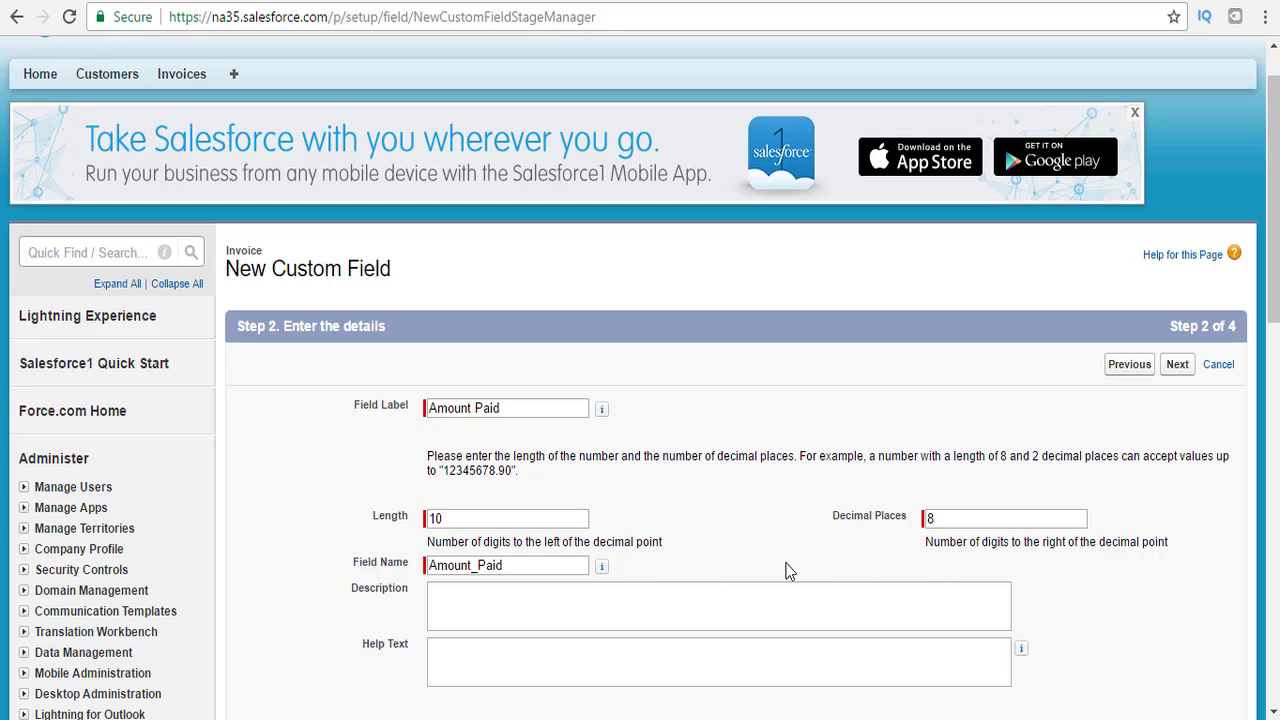
Name it APEX_Amount_Paid, make it visible to all profiles, keep Invoice Layout, and Save & New.
click(429, 565)
text(APEX)
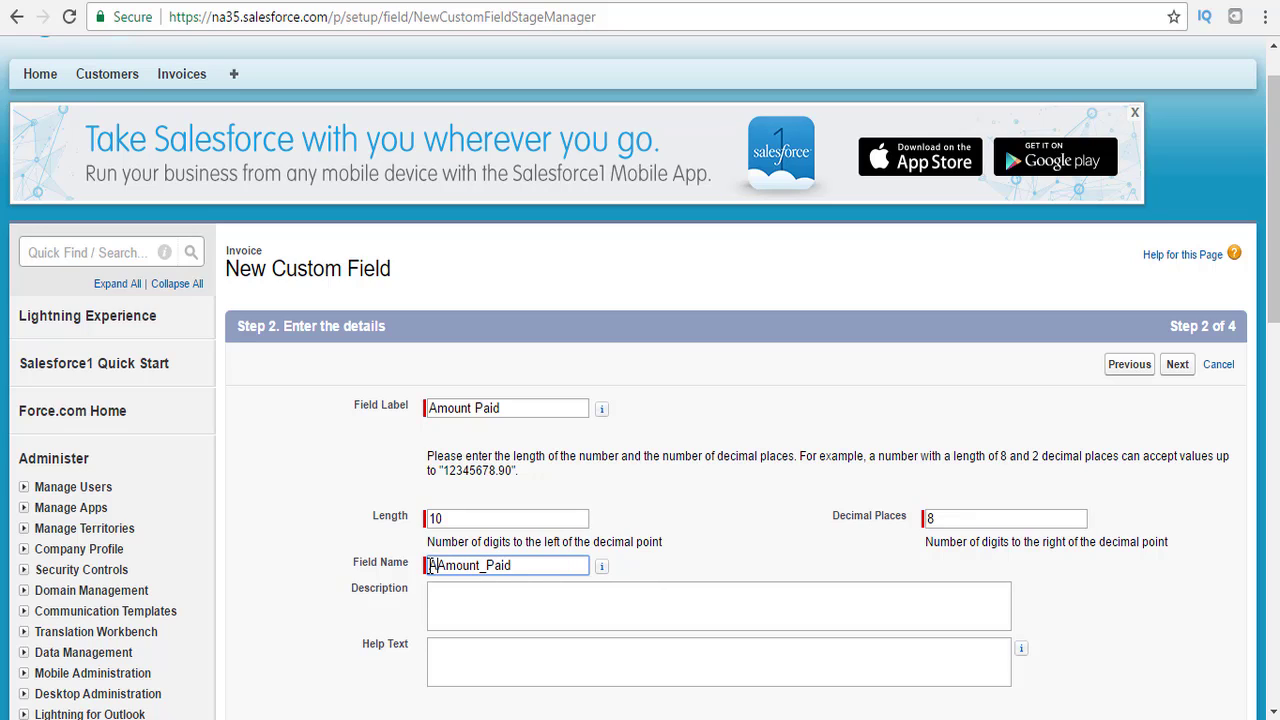
text(_)
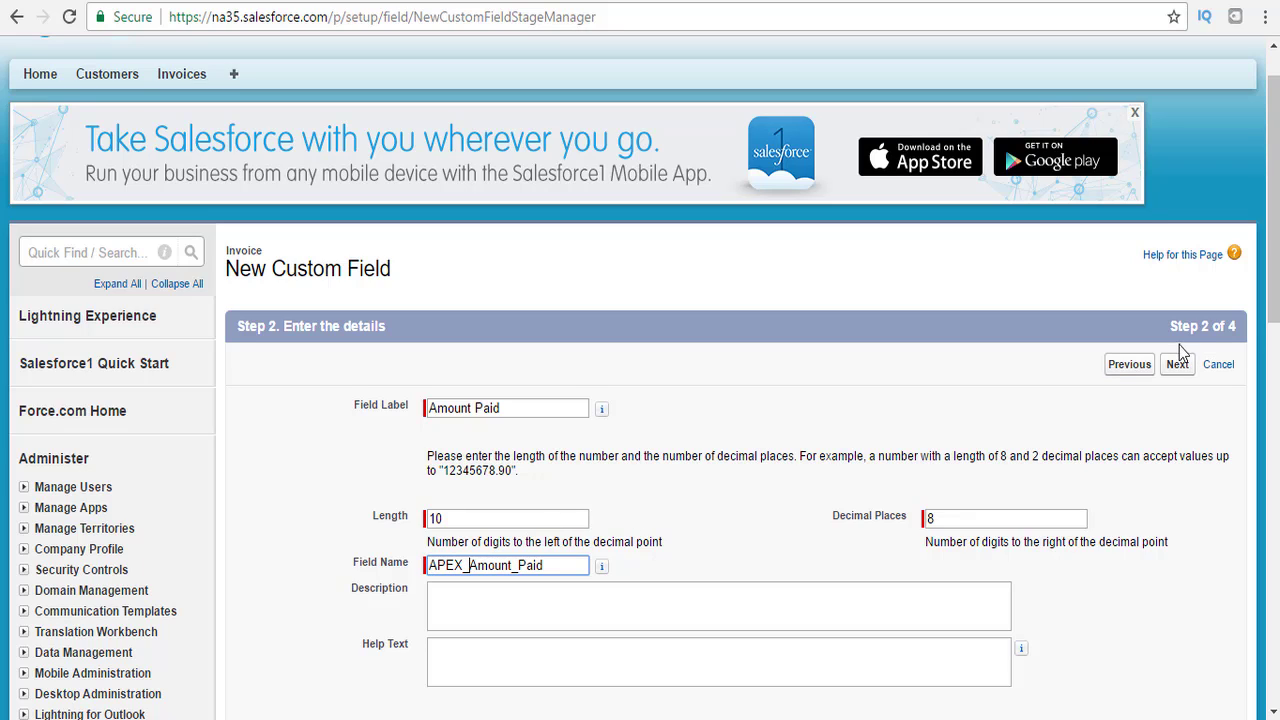
scroll(1180, 366, down, 1)
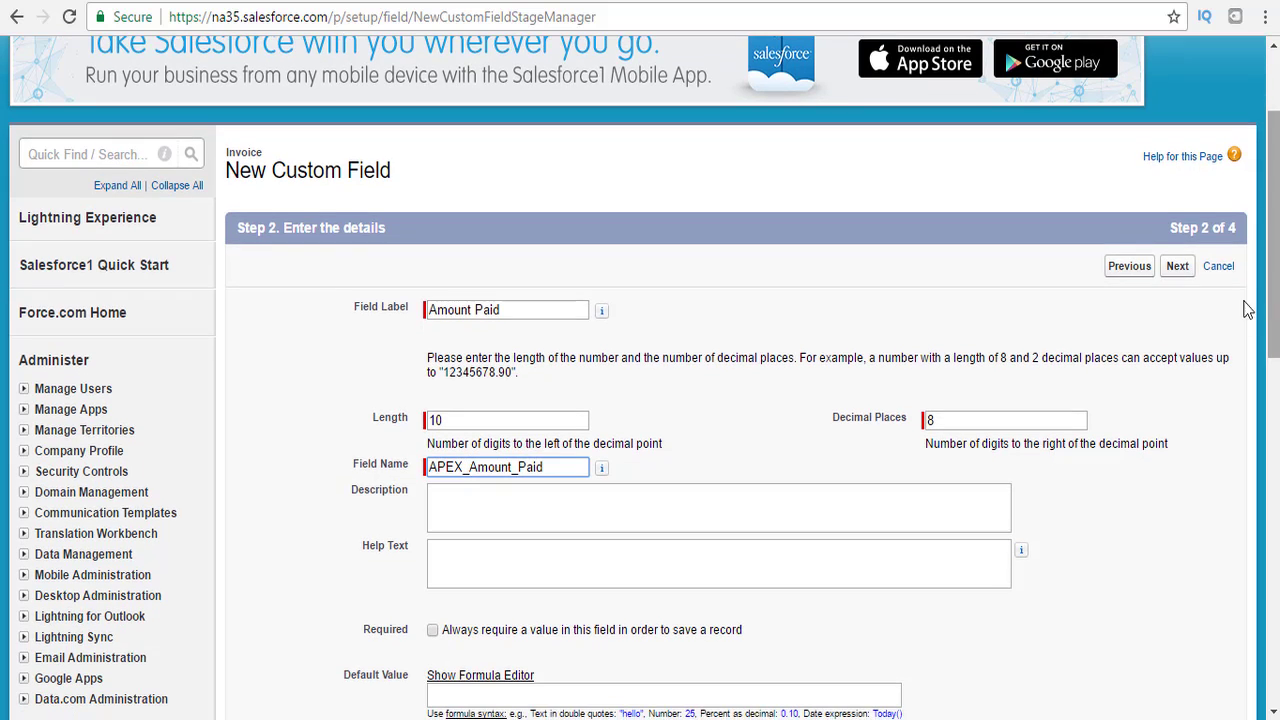
click(1180, 272)
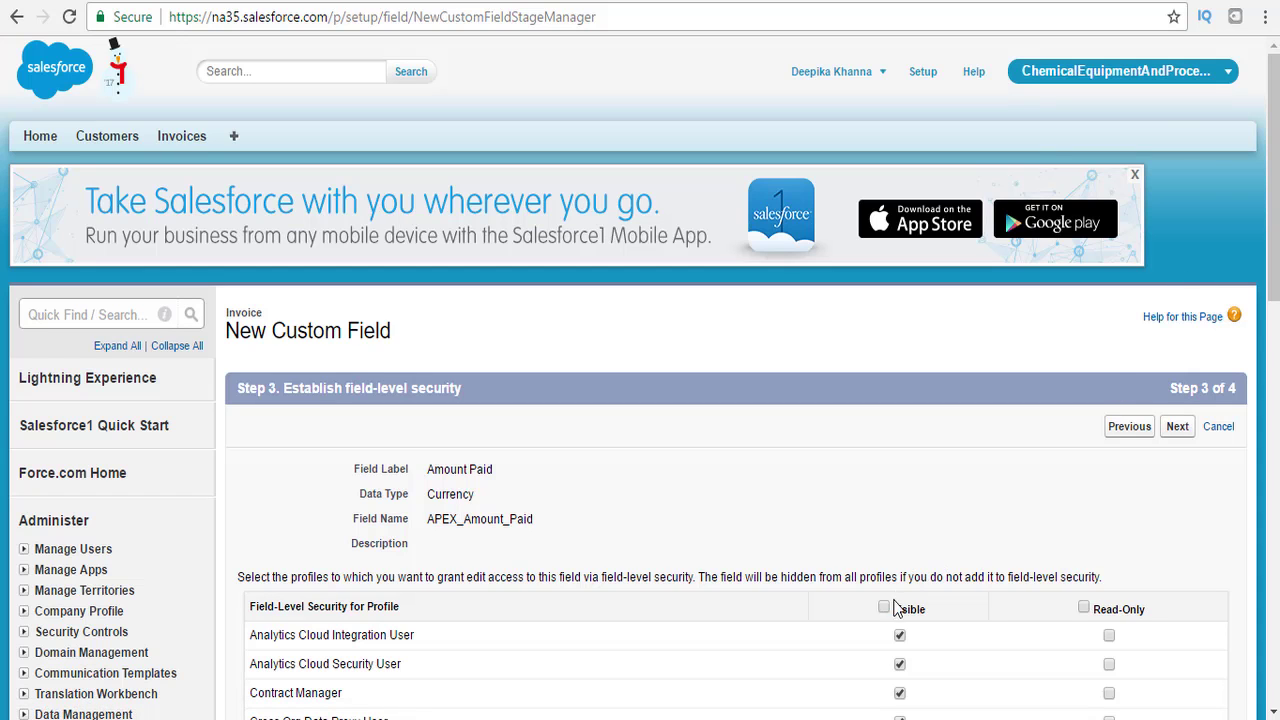
click(884, 607)
click(1179, 430)
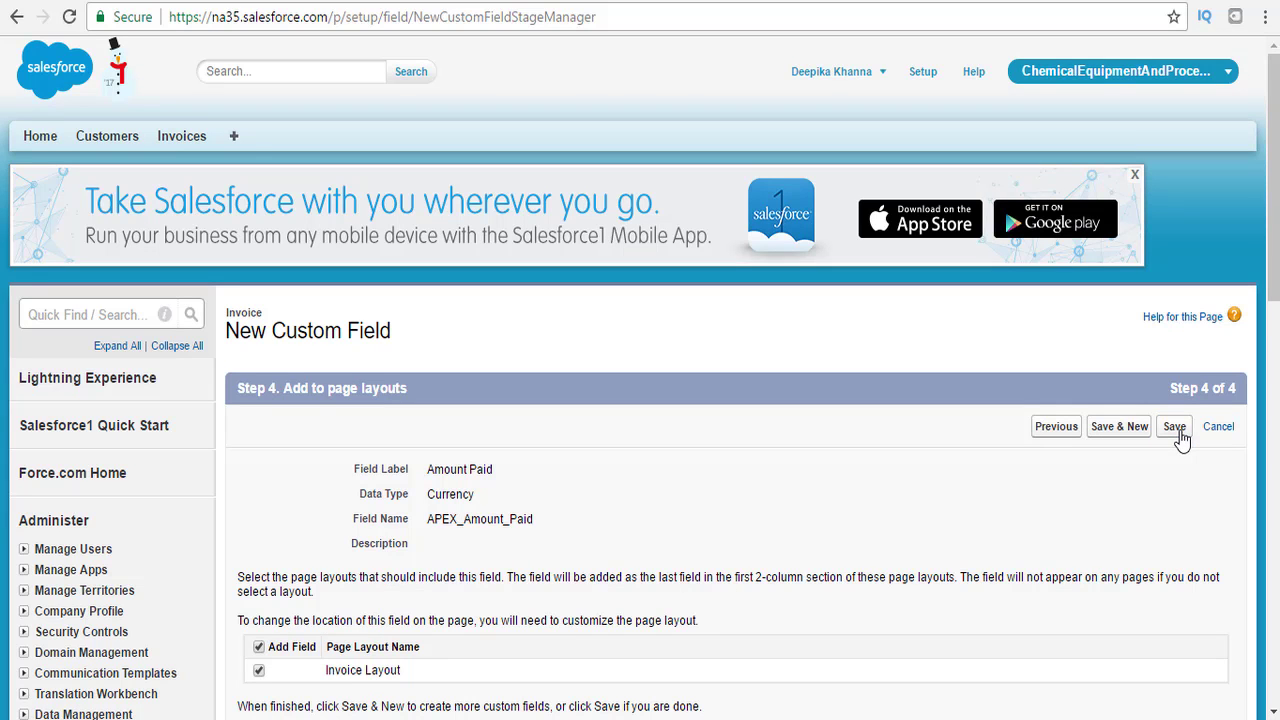
drag(1276, 245, 1276, 345)
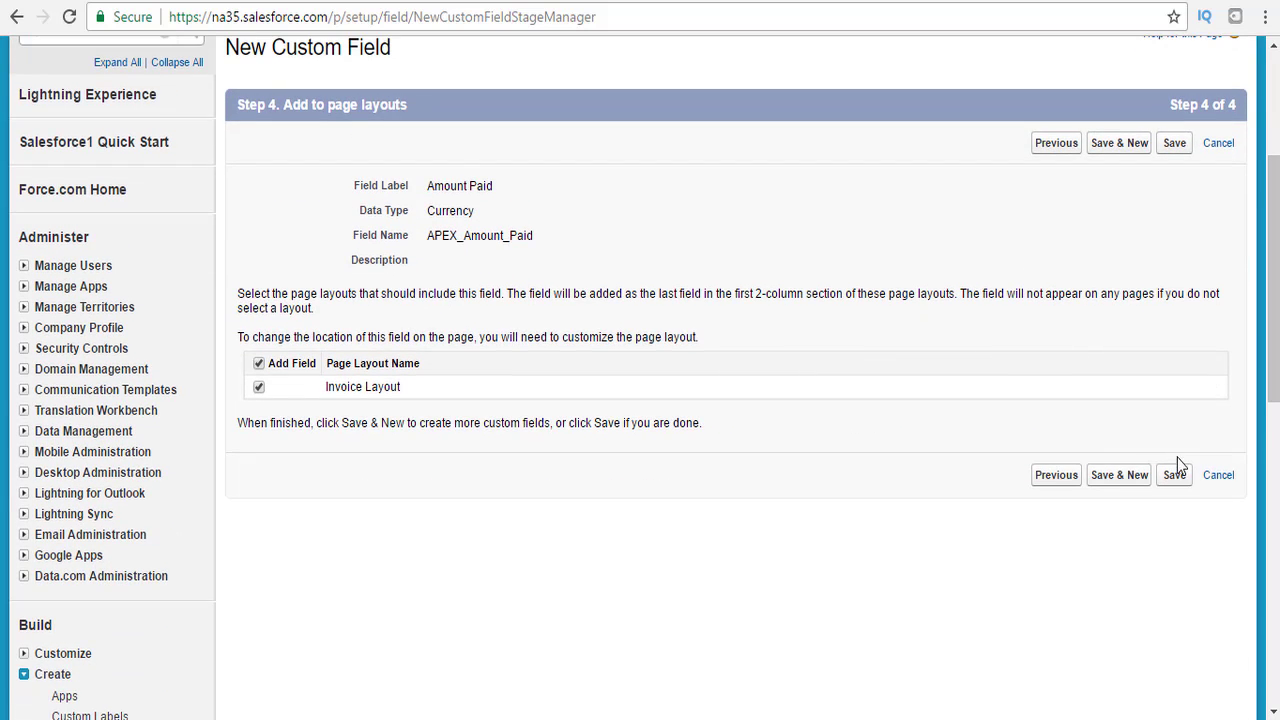
click(1141, 480)
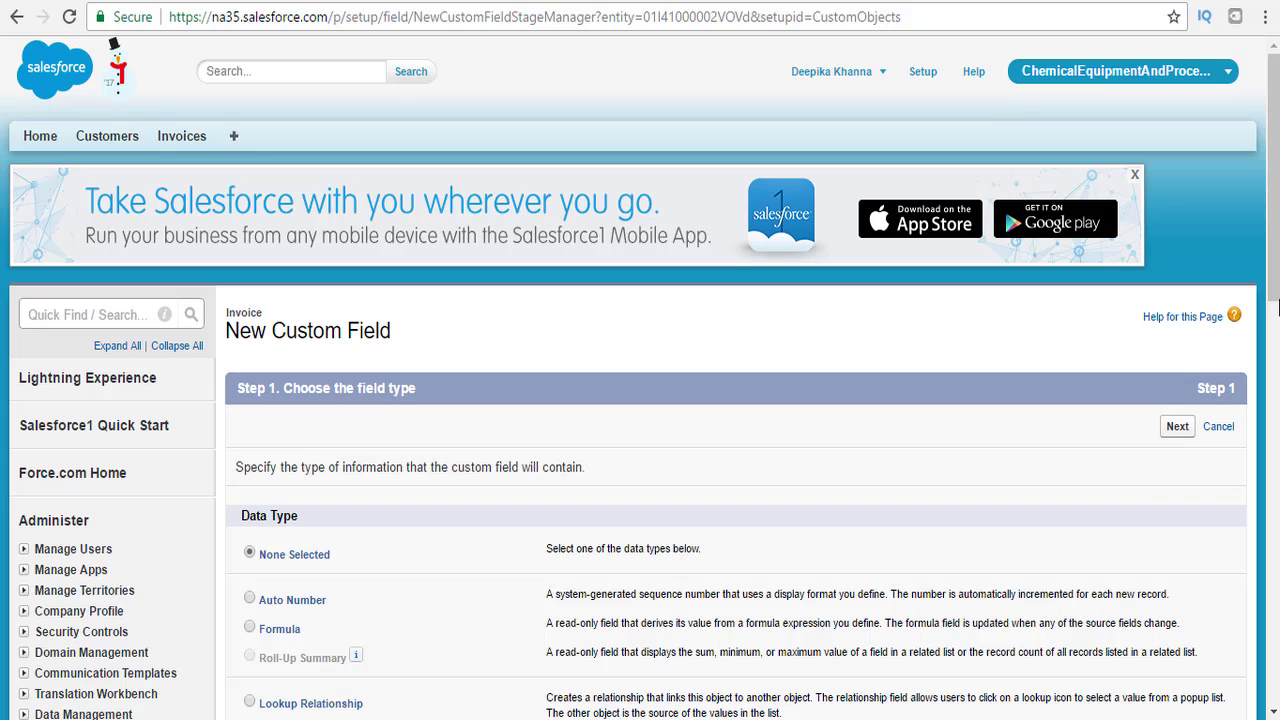
Choose a Master-Detail Relationship field type related to the Customer object.
scroll(1276, 308, down, 2)
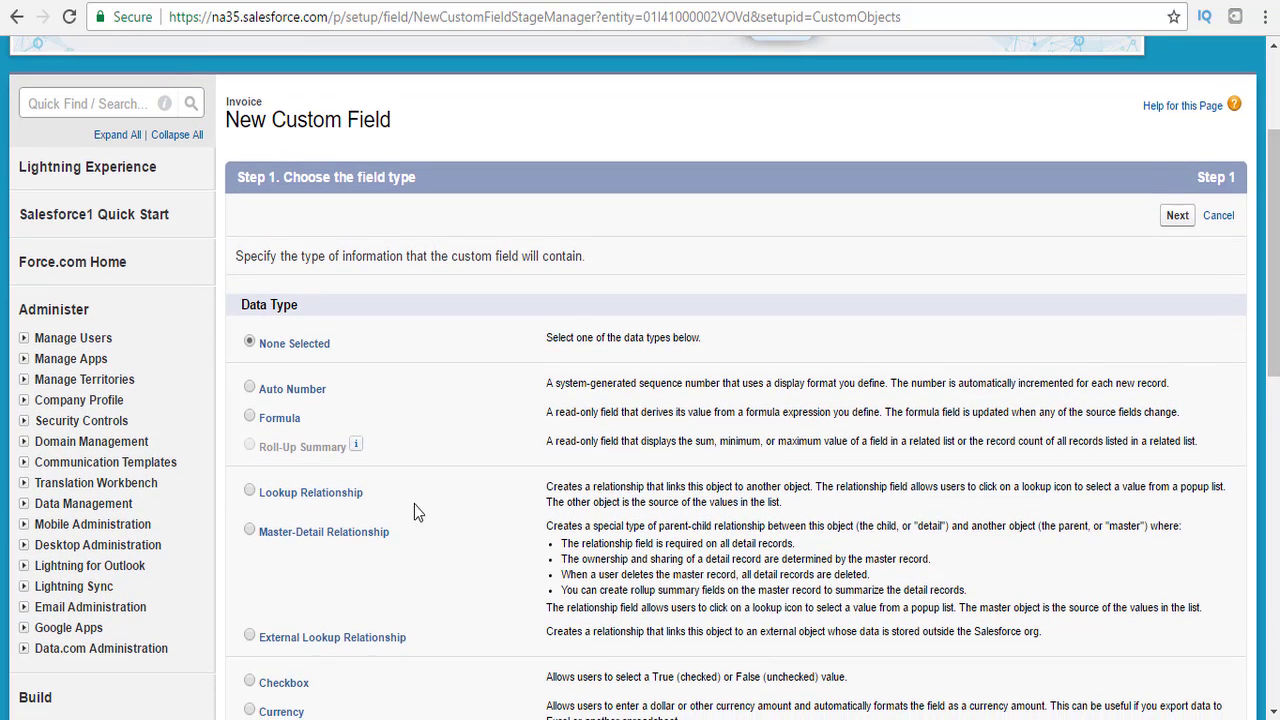
click(250, 532)
drag(1272, 298, 1260, 530)
click(1182, 587)
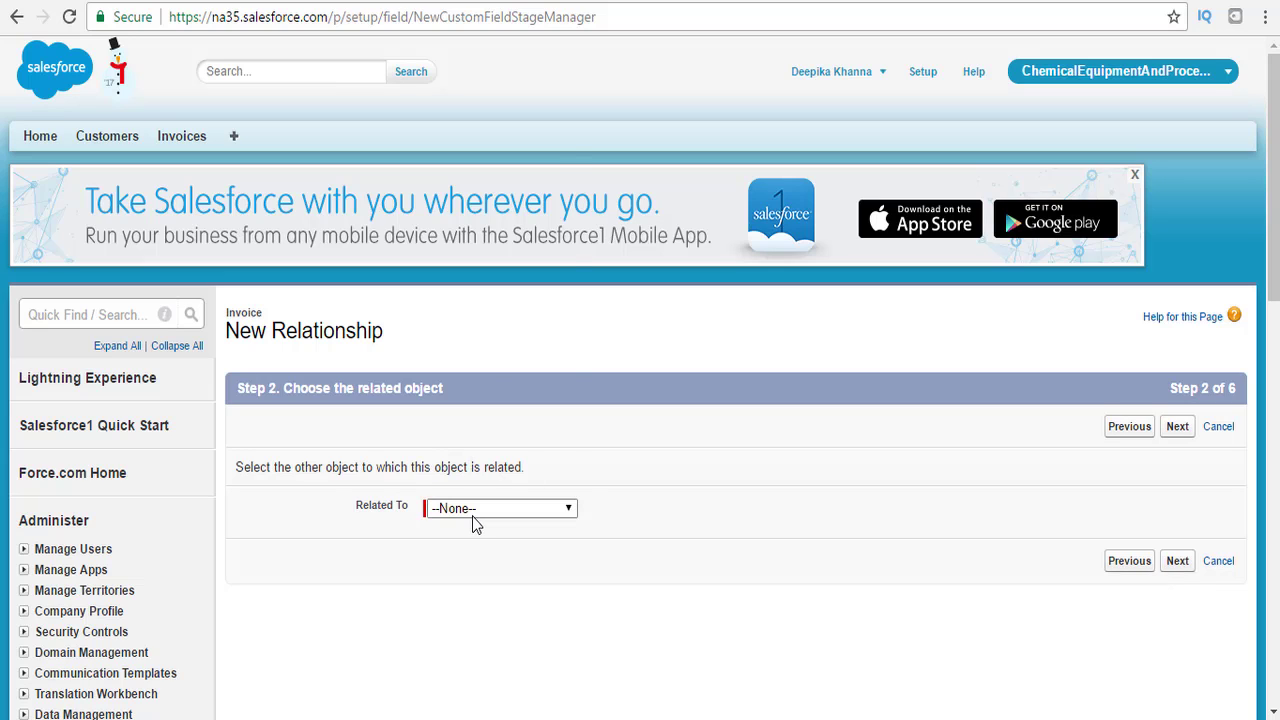
click(473, 512)
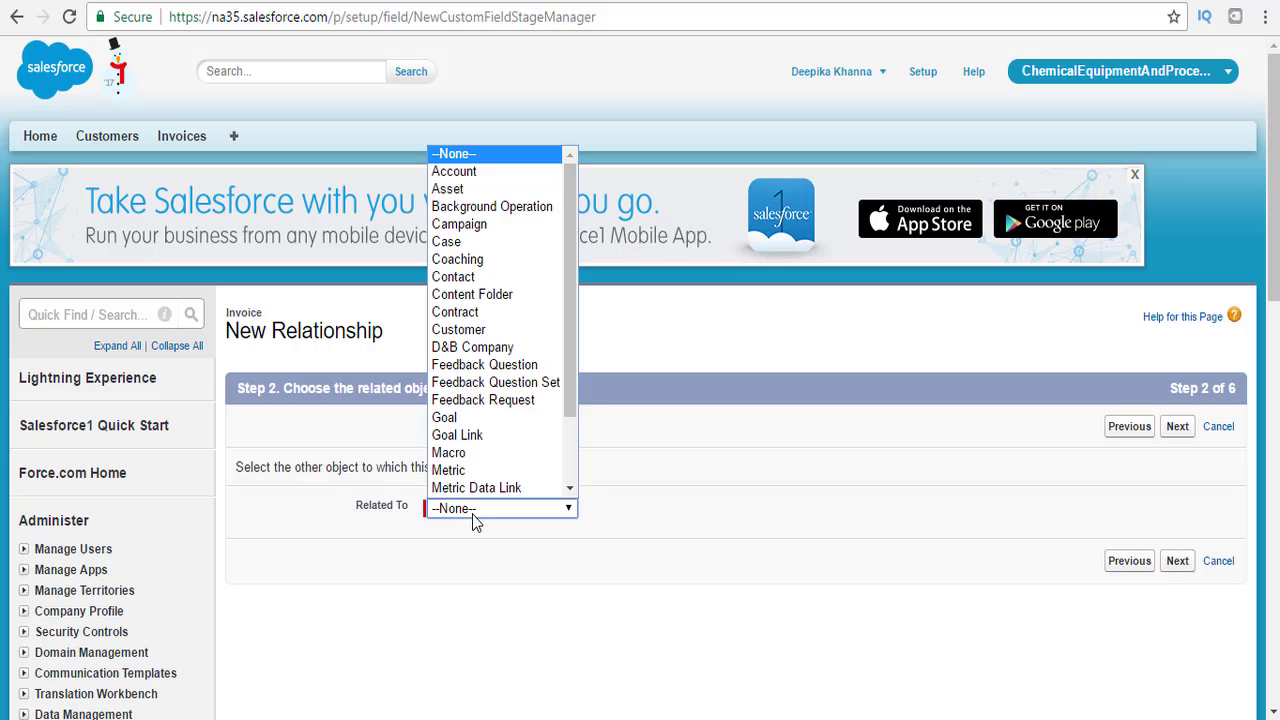
click(478, 332)
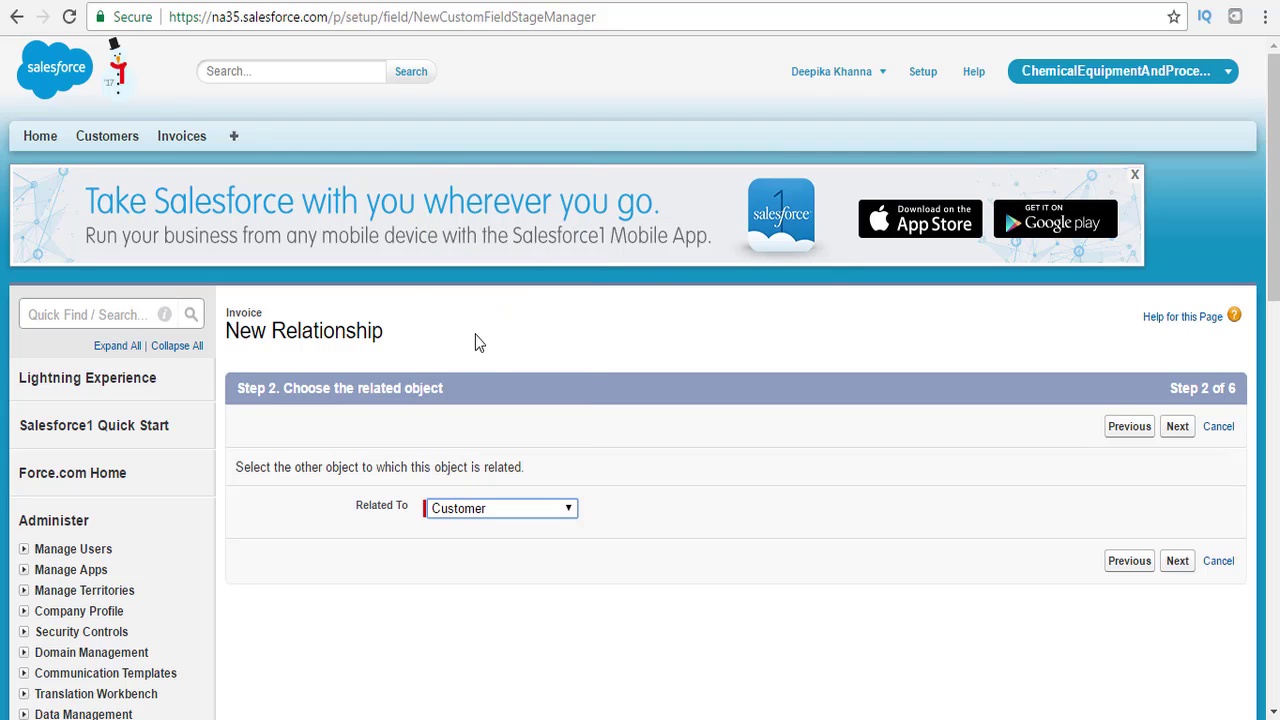
click(1180, 563)
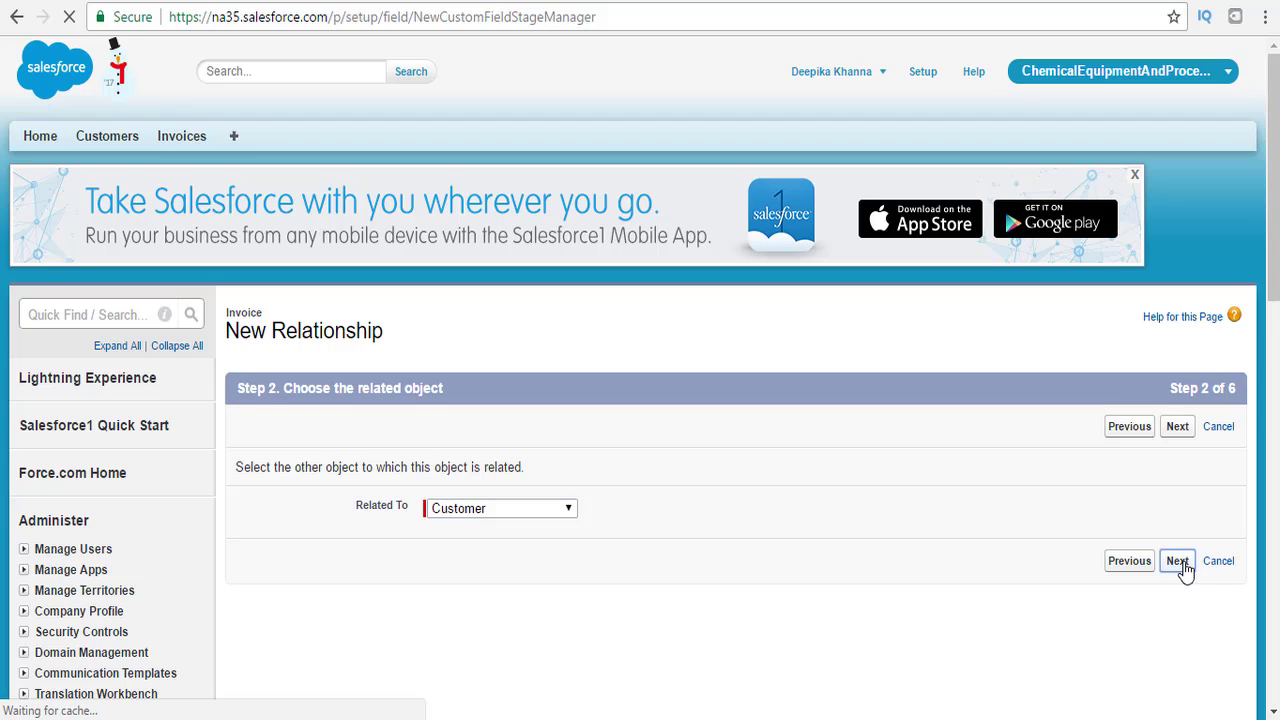
Name the Customer field APEX_Customer, keeping the Invoices child relationship name.
click(493, 476)
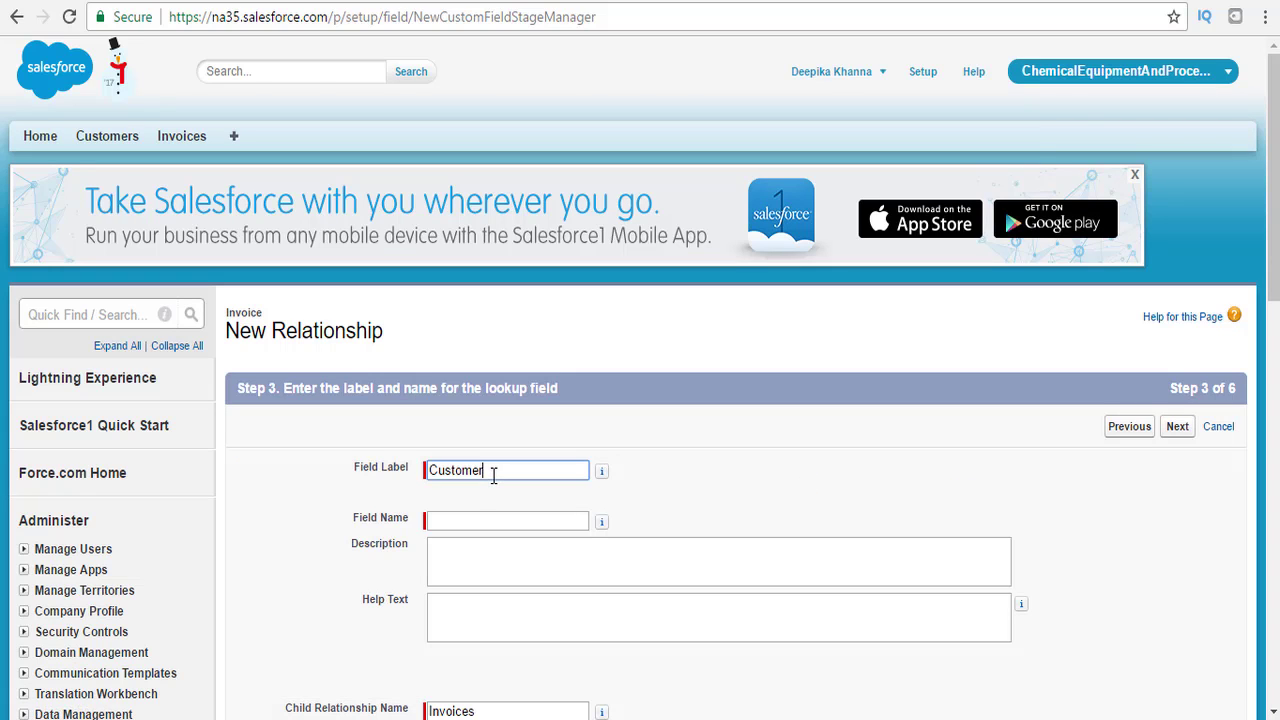
click(466, 518)
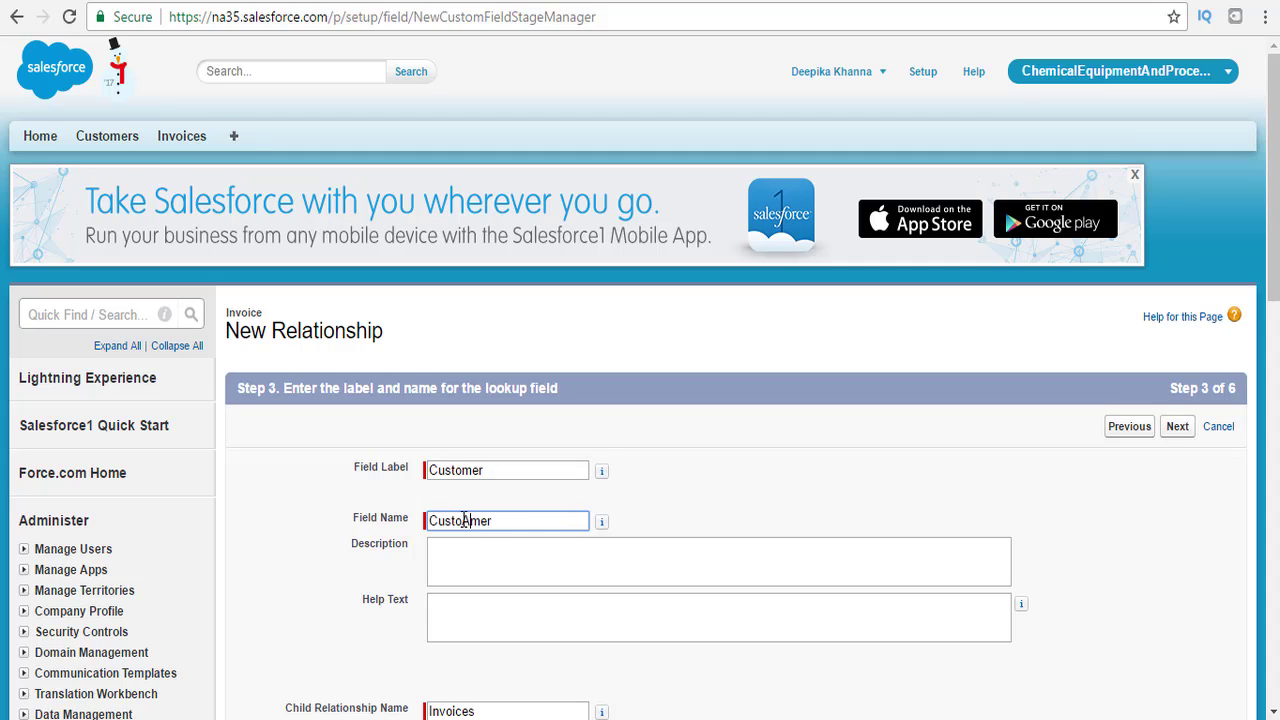
click(433, 522)
text(APEX_)
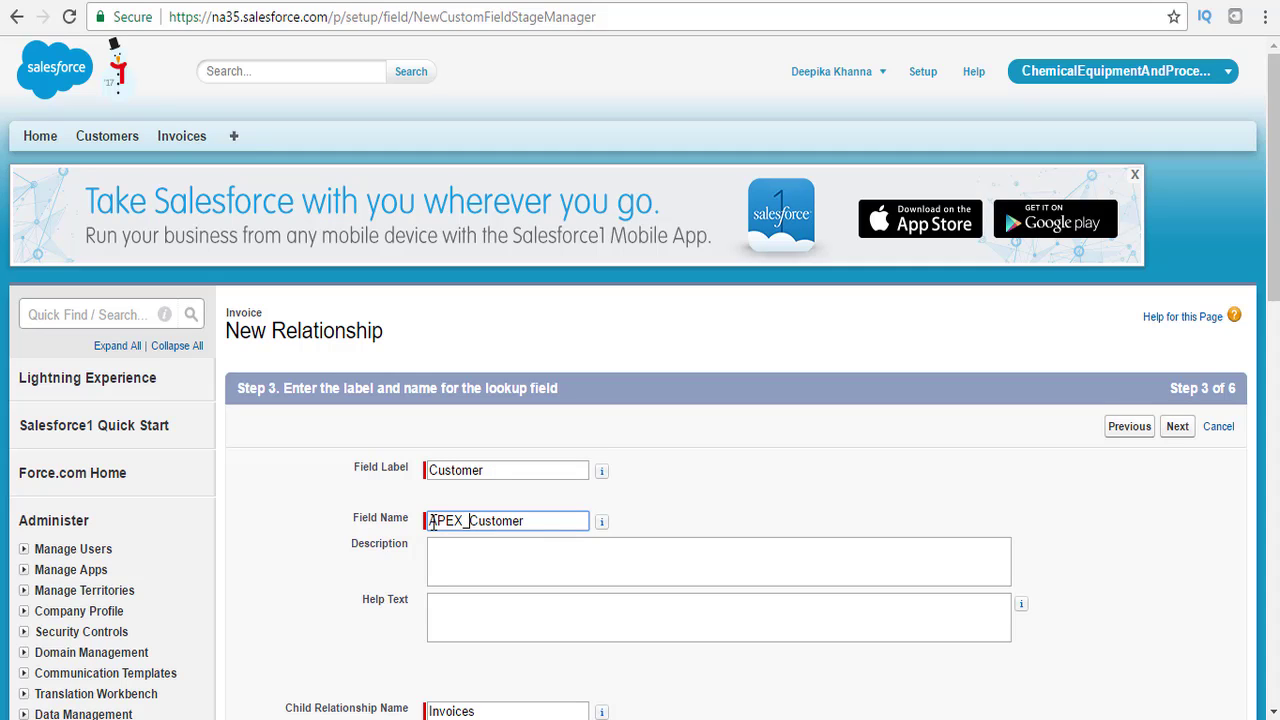
drag(1275, 279, 1276, 412)
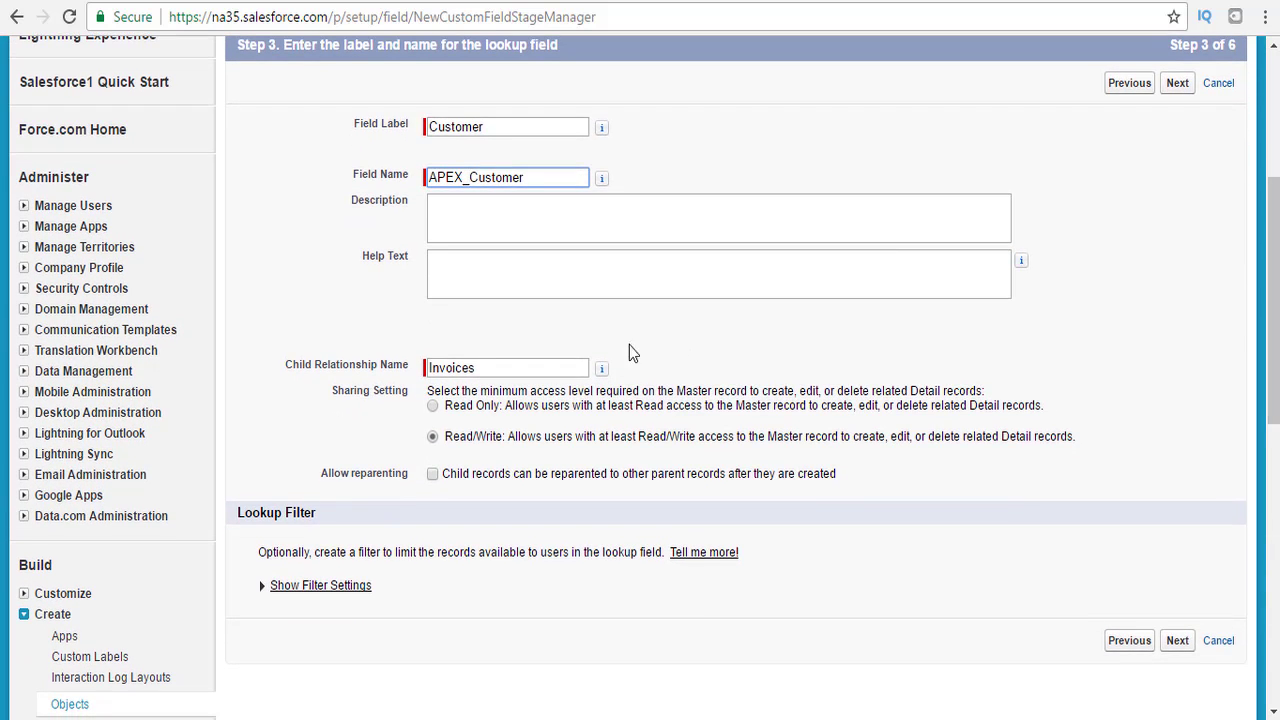
click(480, 368)
drag(480, 368, 430, 368)
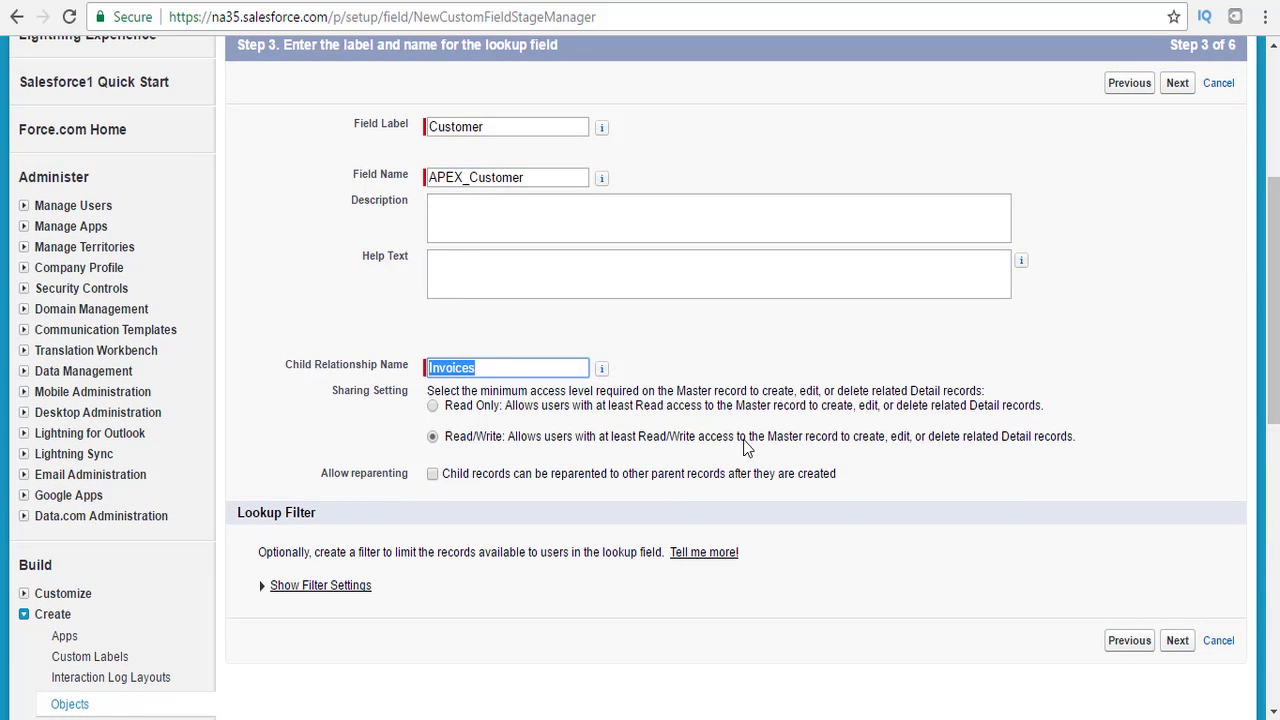
Accept the security, page layout and Invoices related-list defaults, then Save & New.
click(1176, 640)
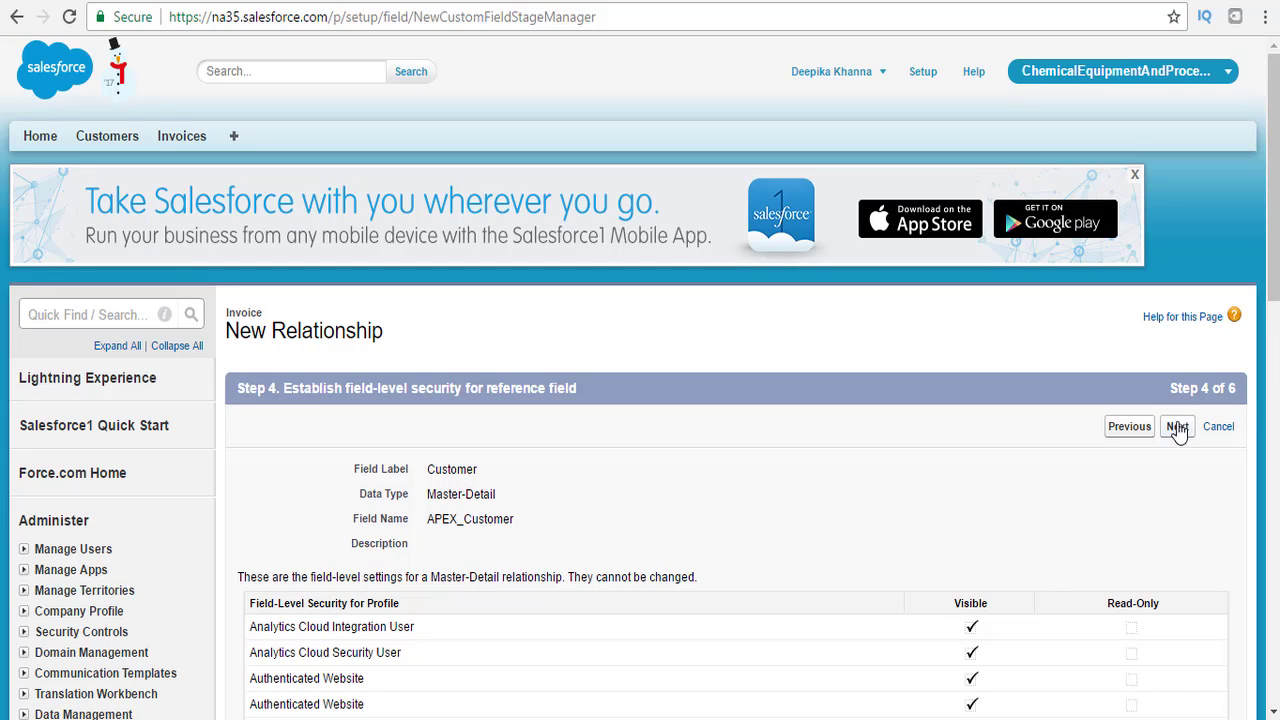
click(1177, 427)
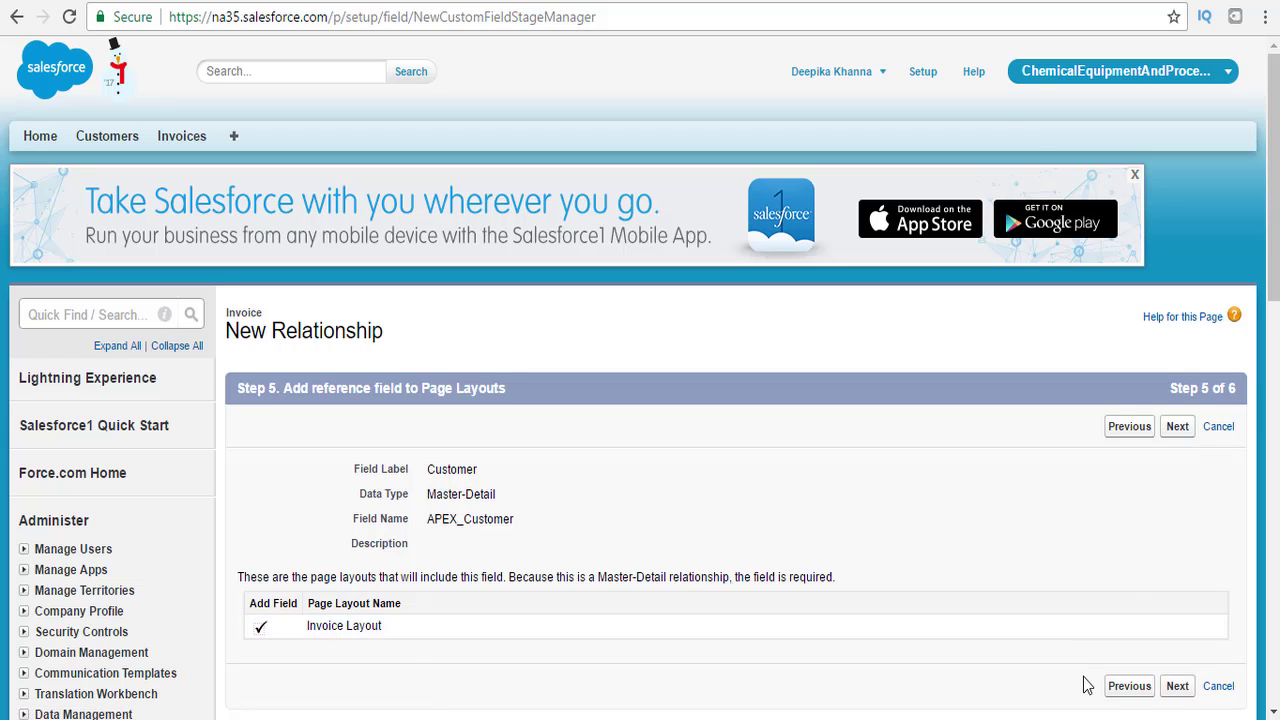
click(1181, 692)
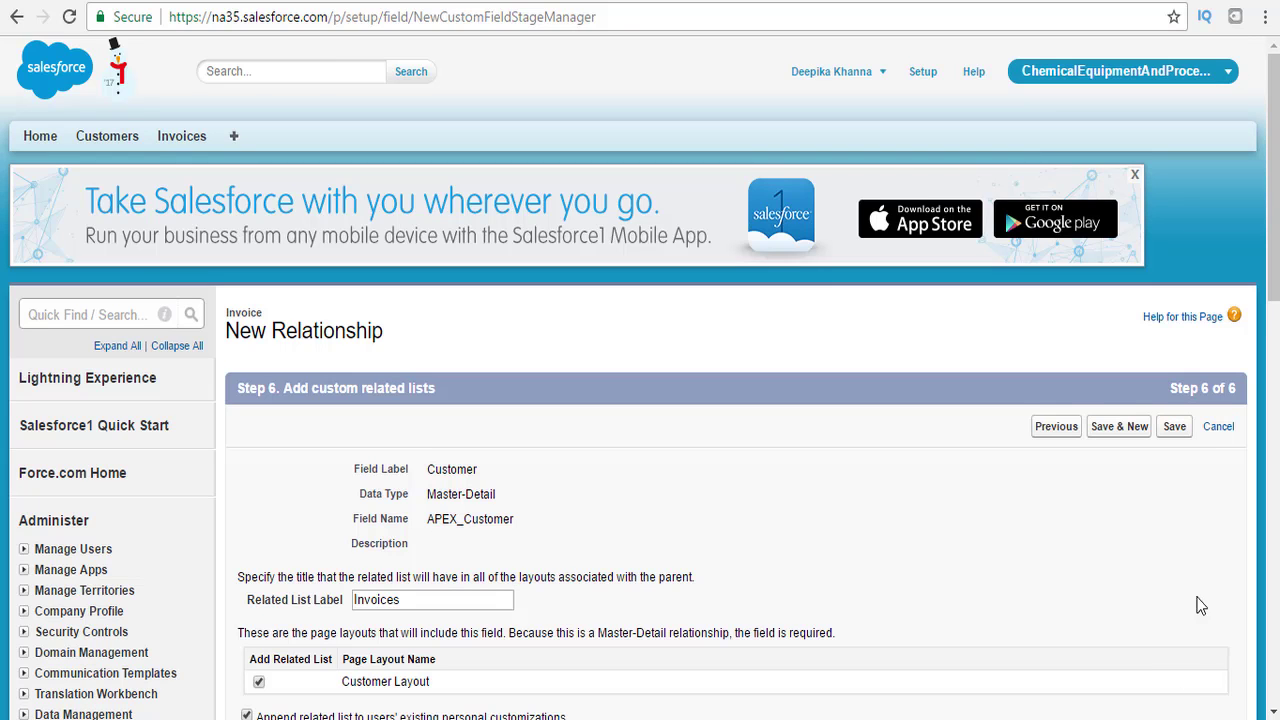
drag(1274, 285, 1272, 390)
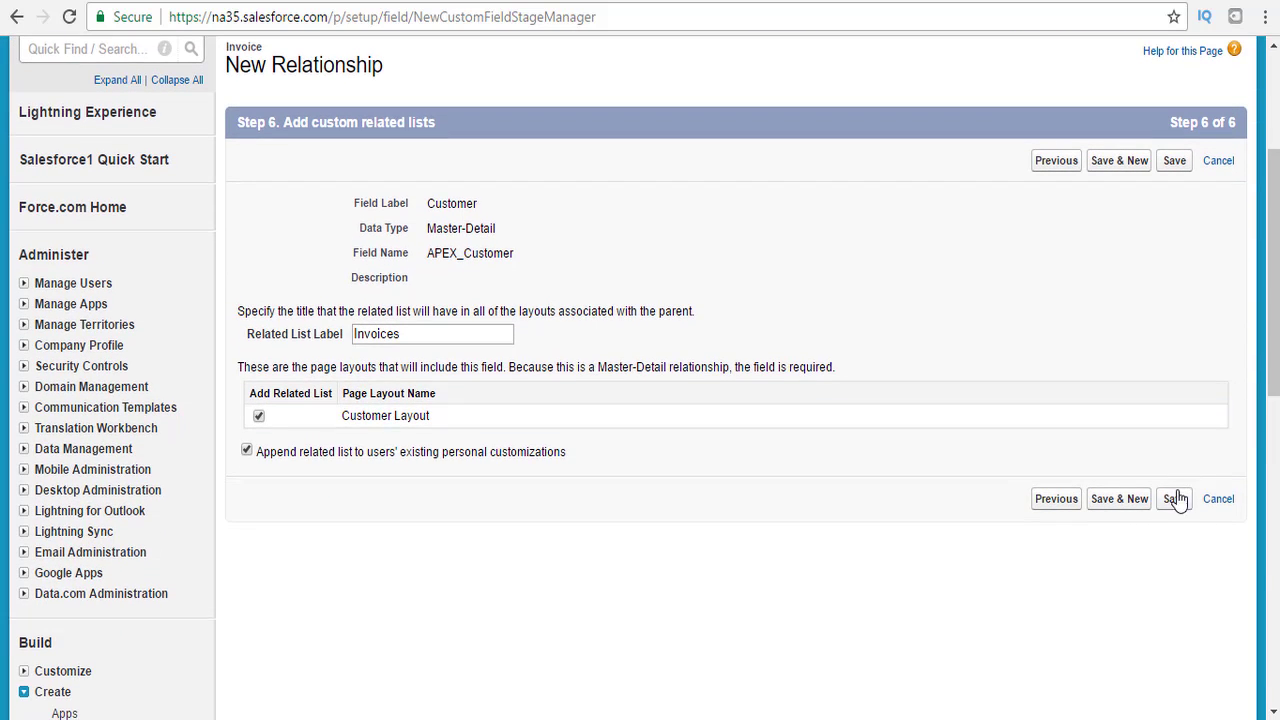
click(1140, 503)
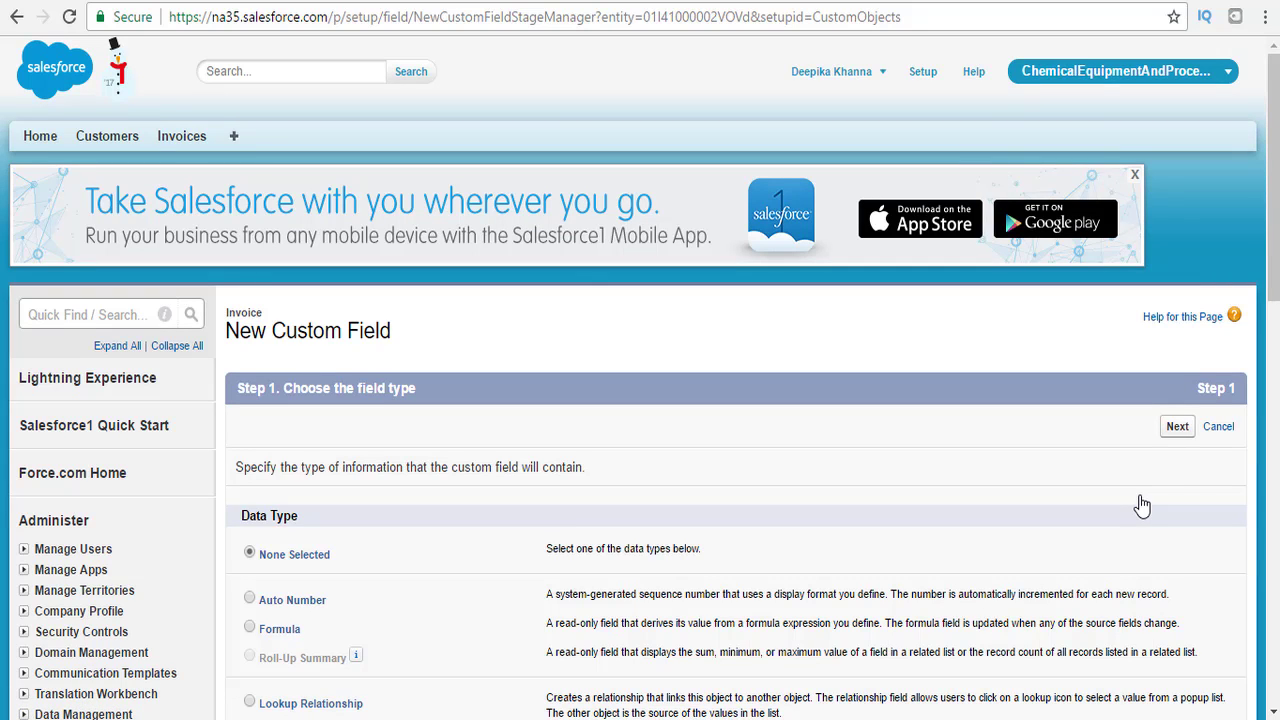
Create a Text Area field labelled Description with field name APEX_Description.
drag(1274, 220, 1259, 482)
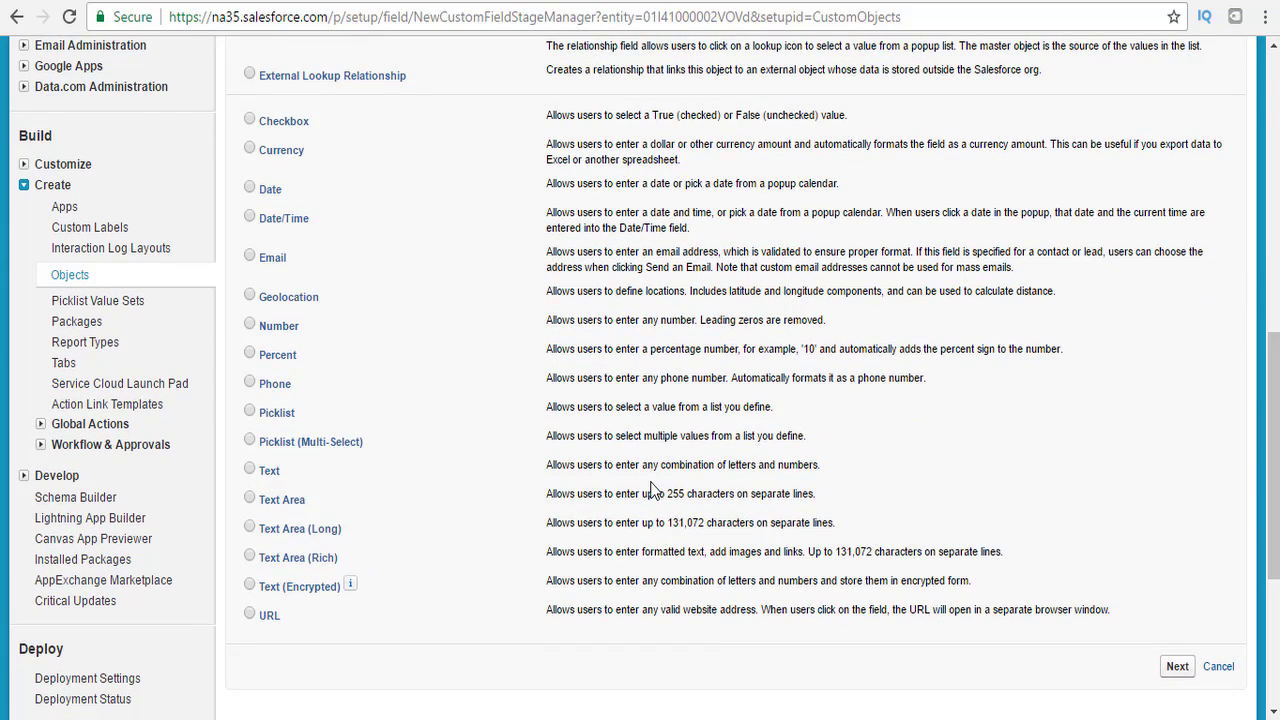
click(257, 499)
click(1176, 666)
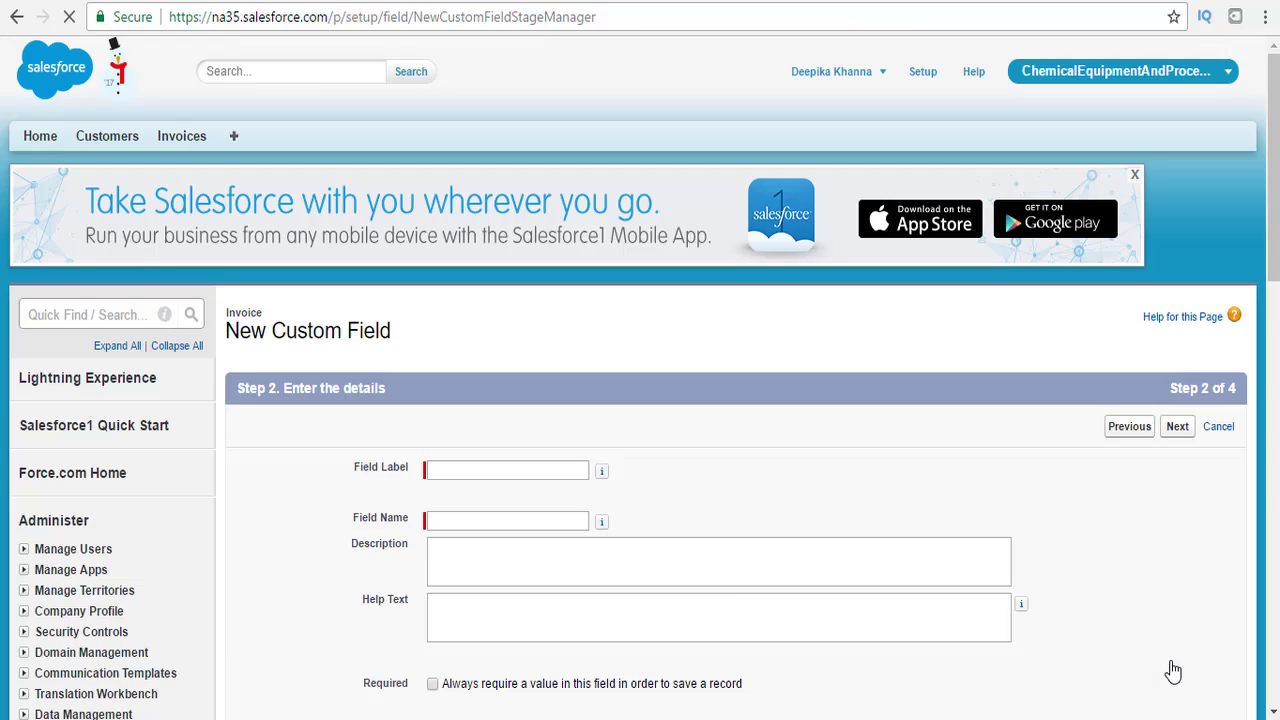
click(540, 472)
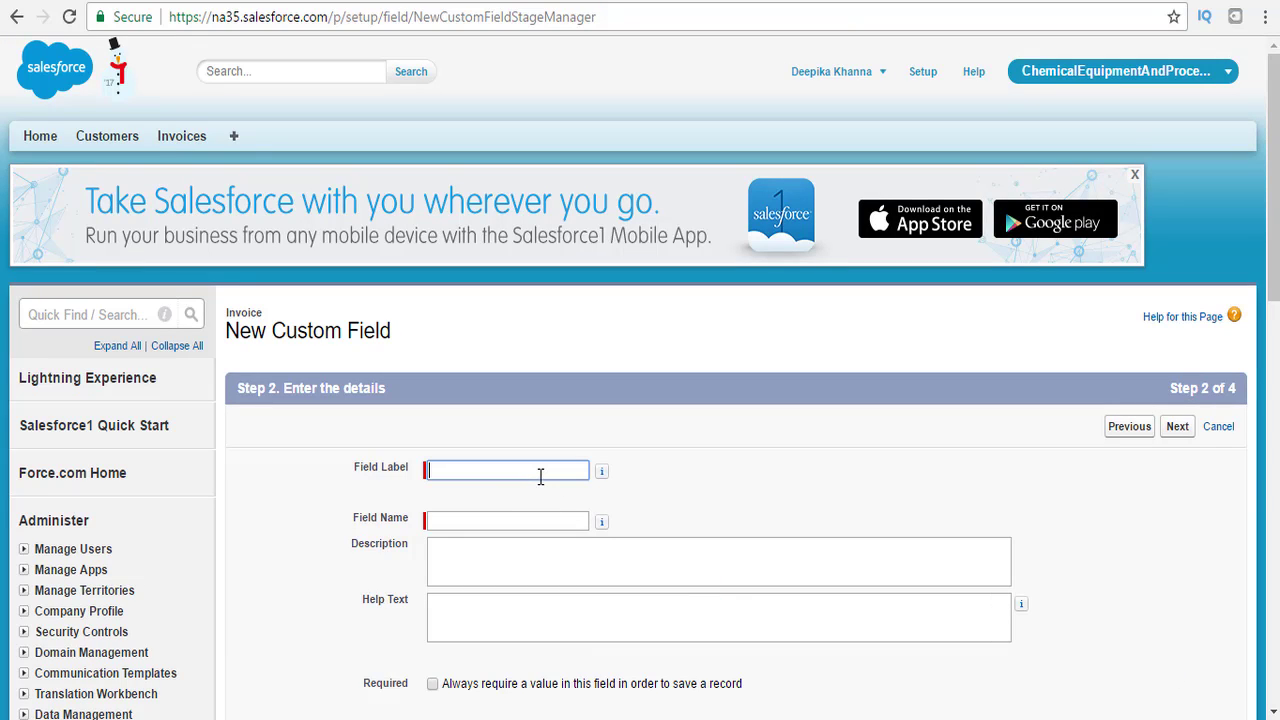
text(Desc)
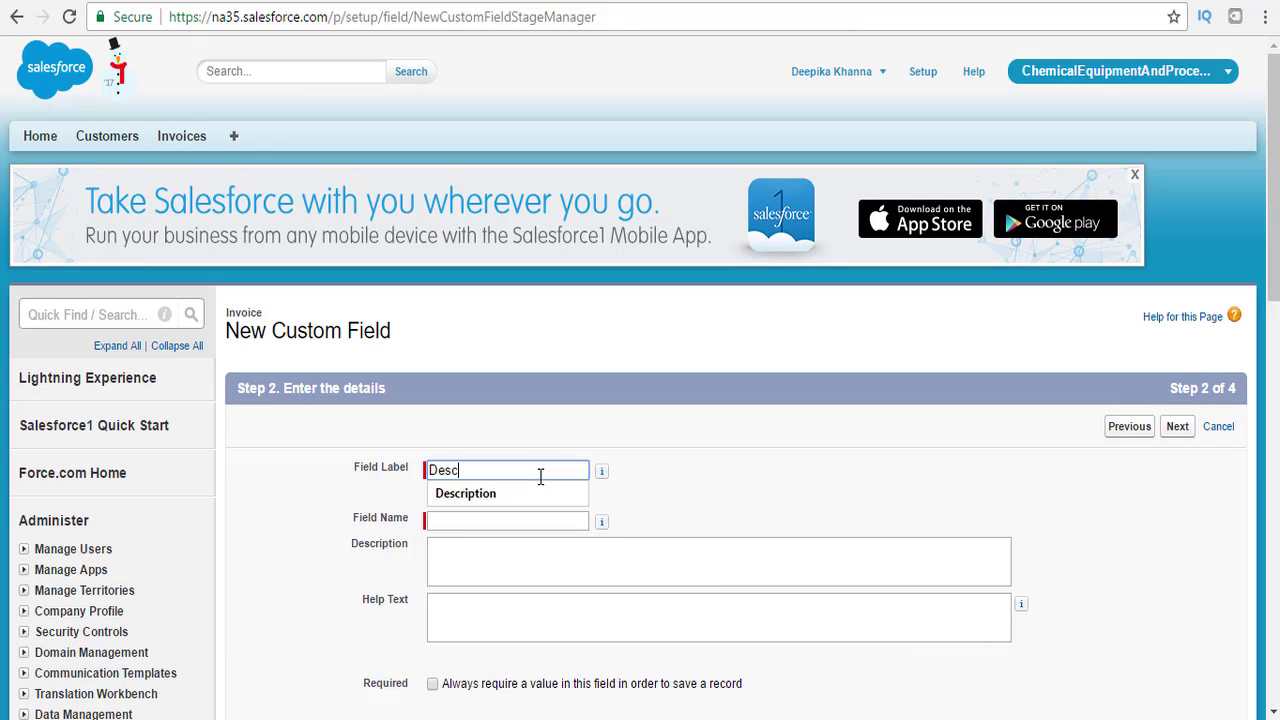
text(ription)
key(Tab)
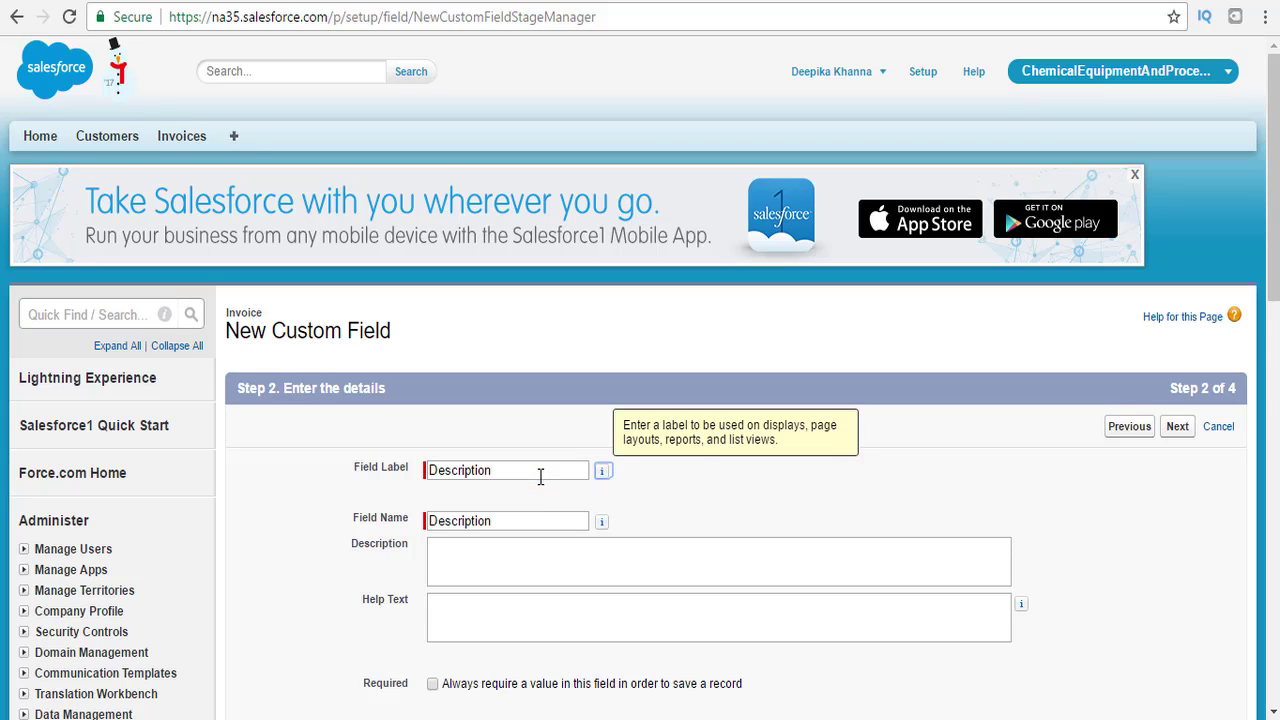
click(432, 519)
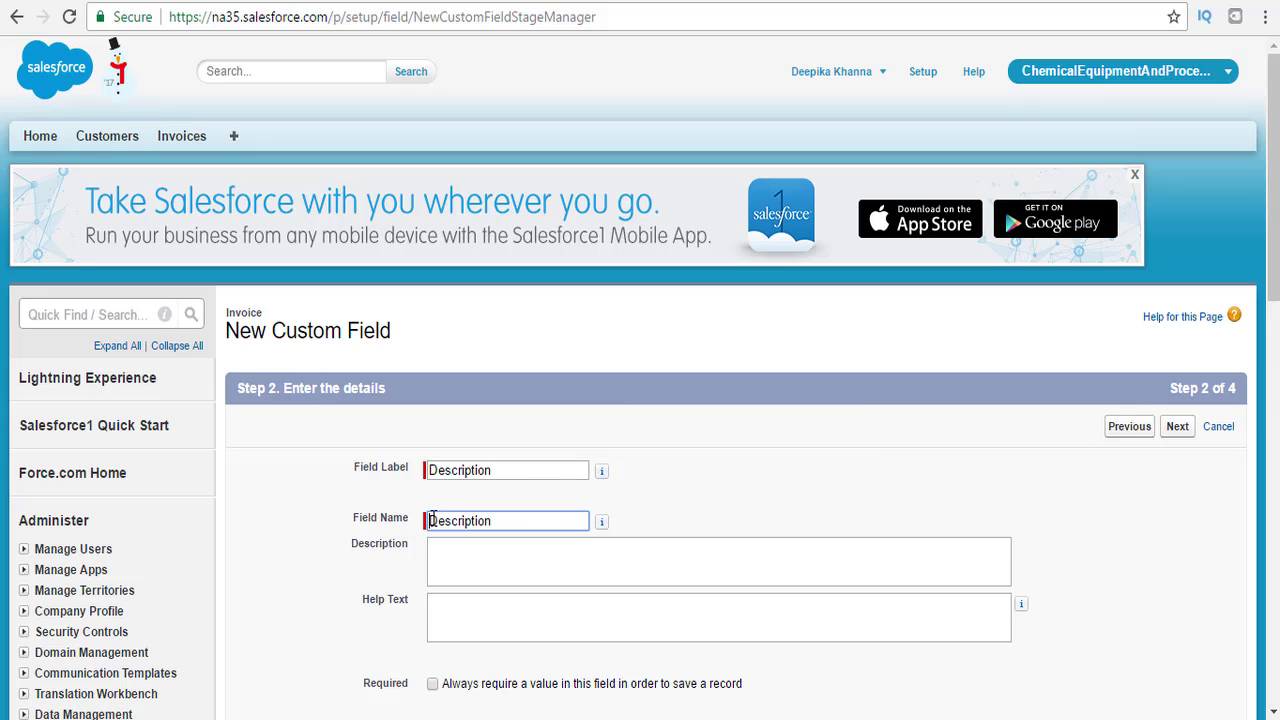
text(APEX_)
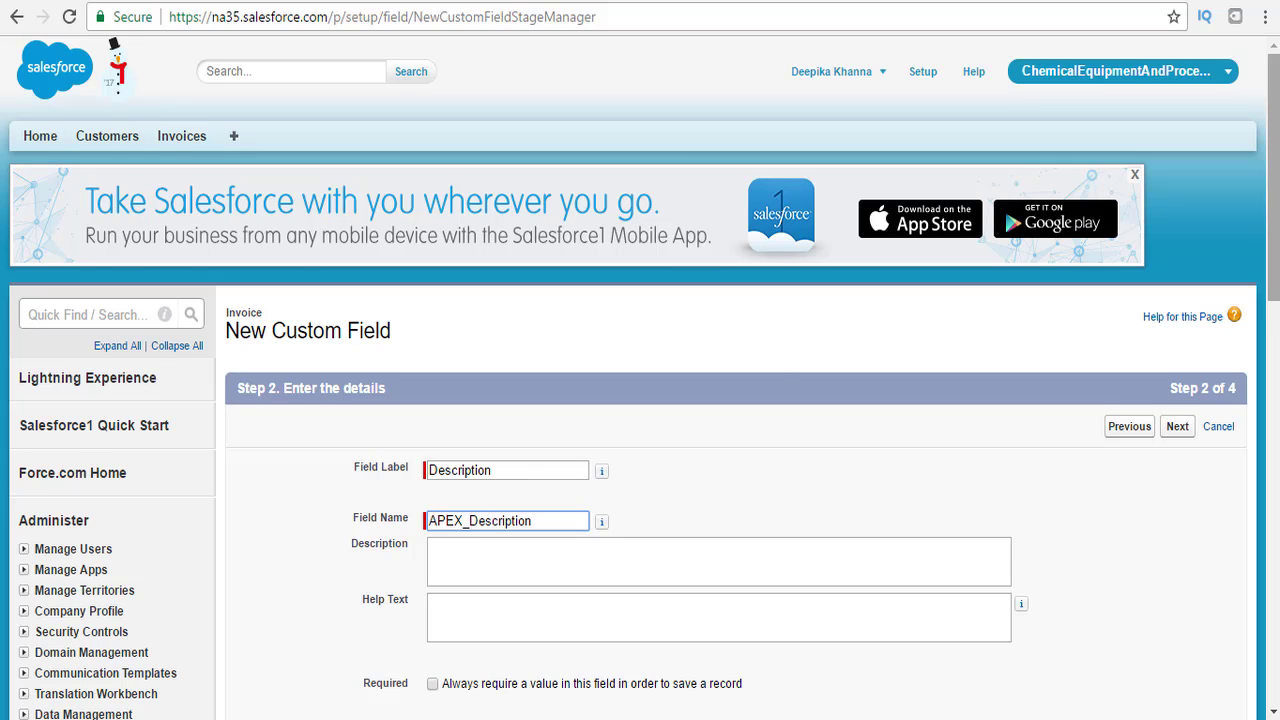
Make Description visible to all profiles, keep it on Invoice Layout, and Save & New.
drag(1275, 226, 1277, 295)
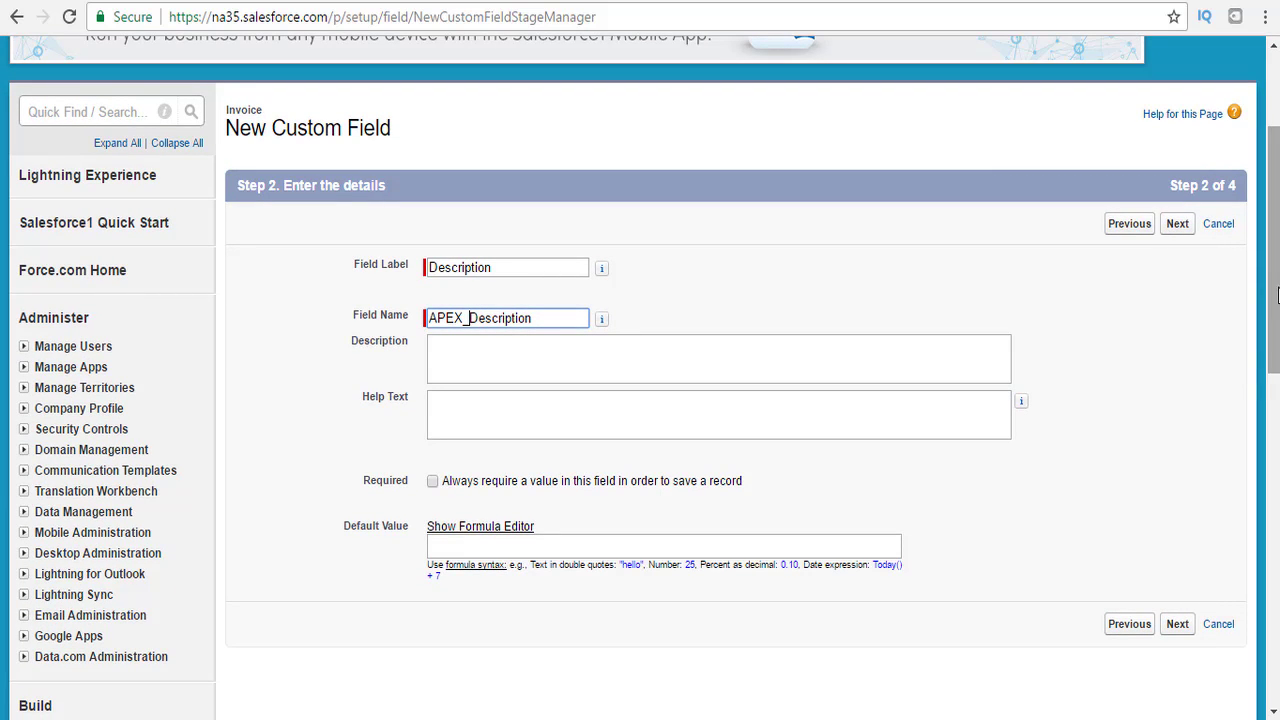
scroll(1144, 635, up, 2)
drag(1272, 259, 1272, 385)
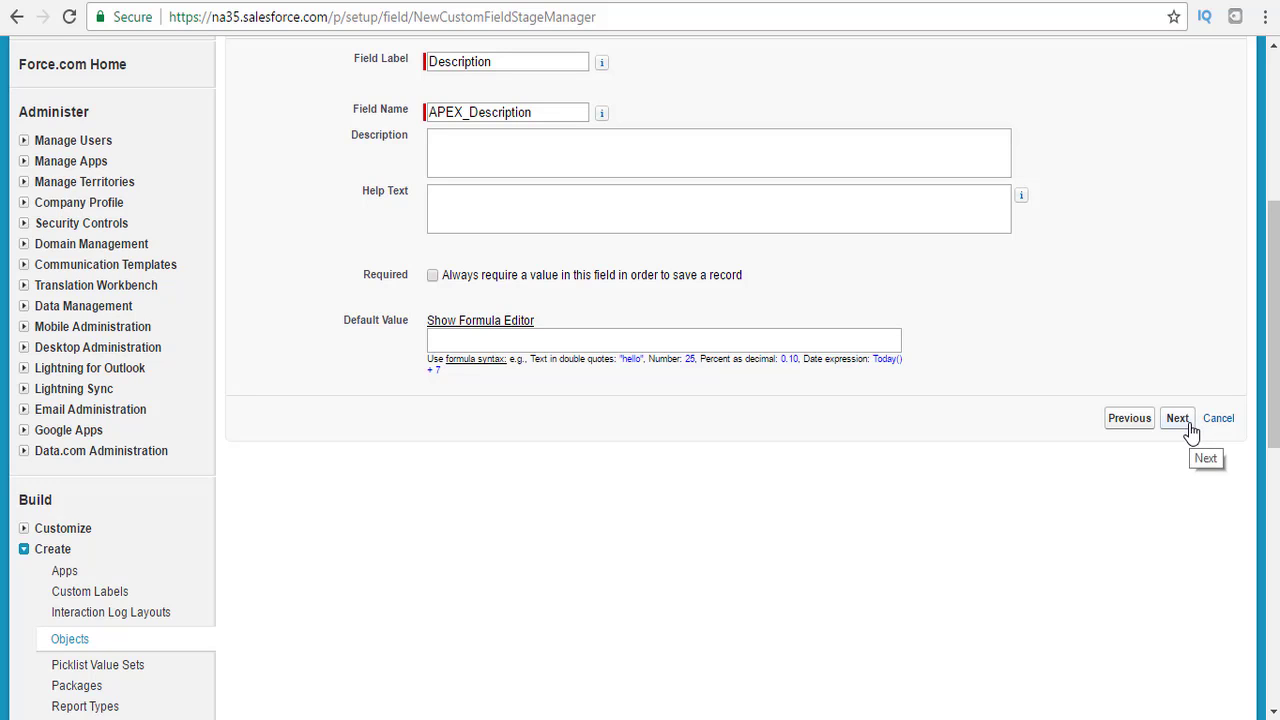
click(1189, 430)
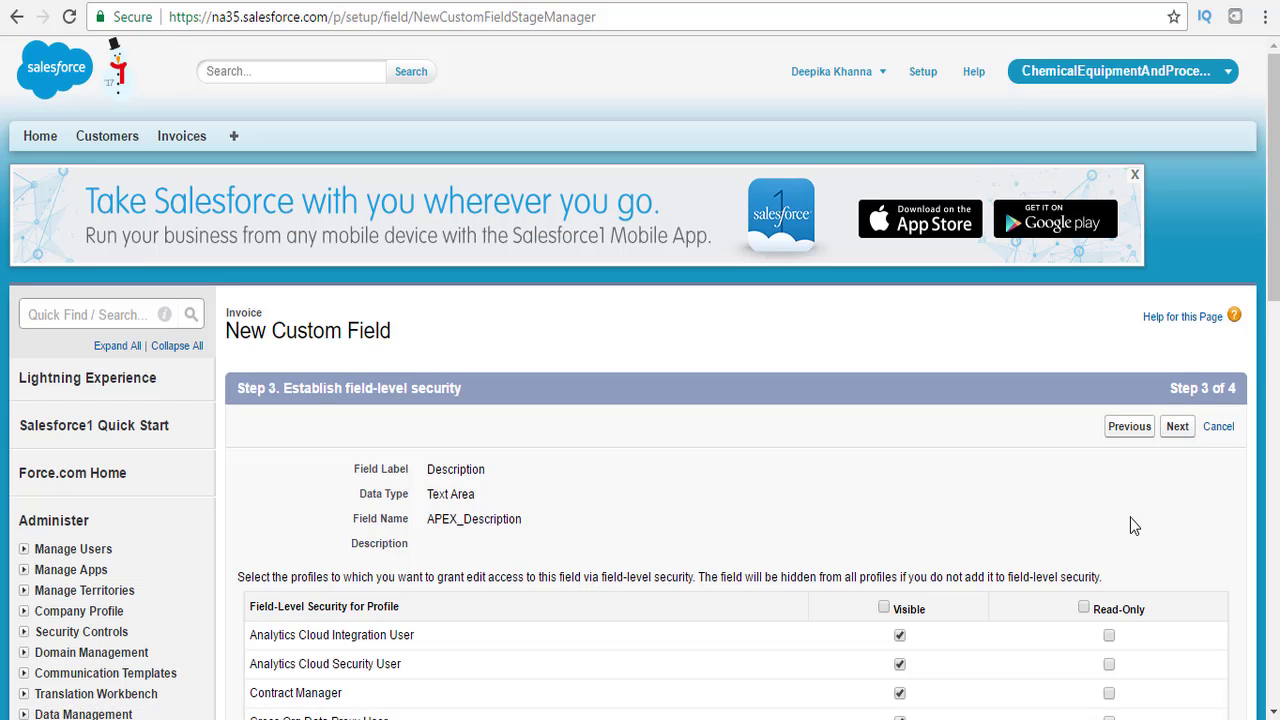
click(884, 608)
click(1177, 437)
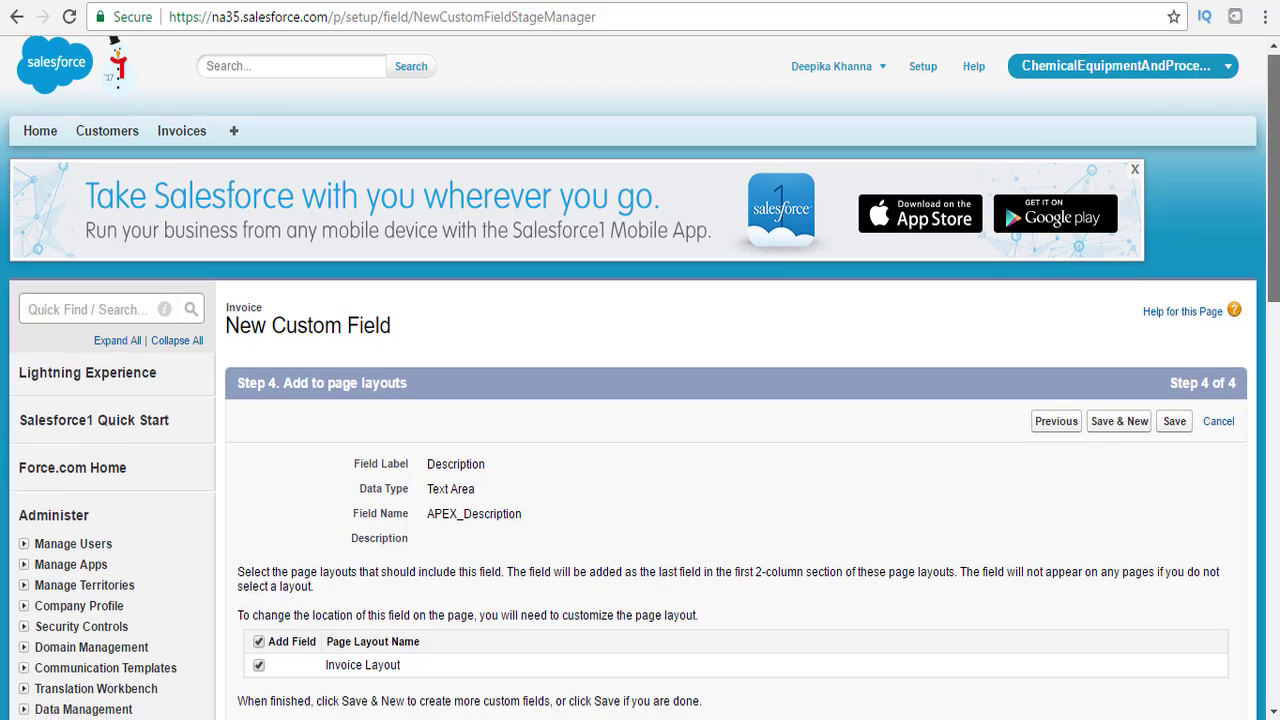
scroll(1139, 433, down, 1)
click(1139, 307)
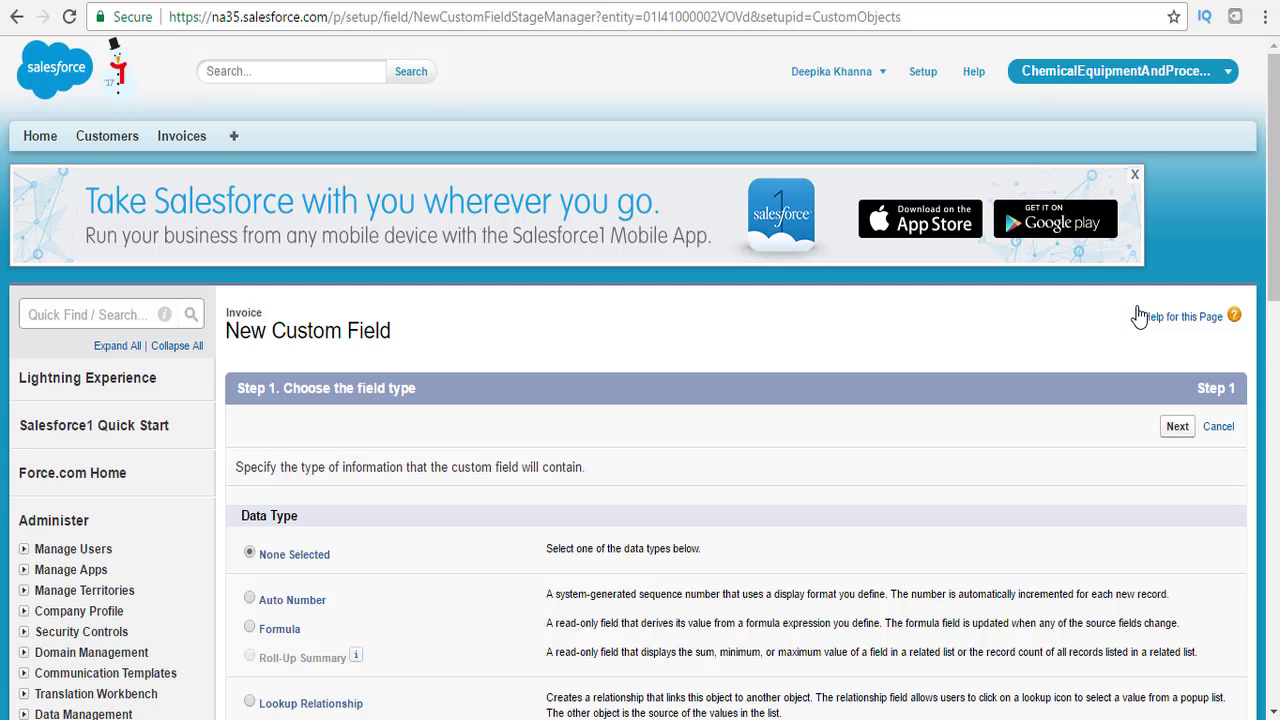
Choose Picklist as the new Invoice field's data type.
scroll(1139, 316, down, 1)
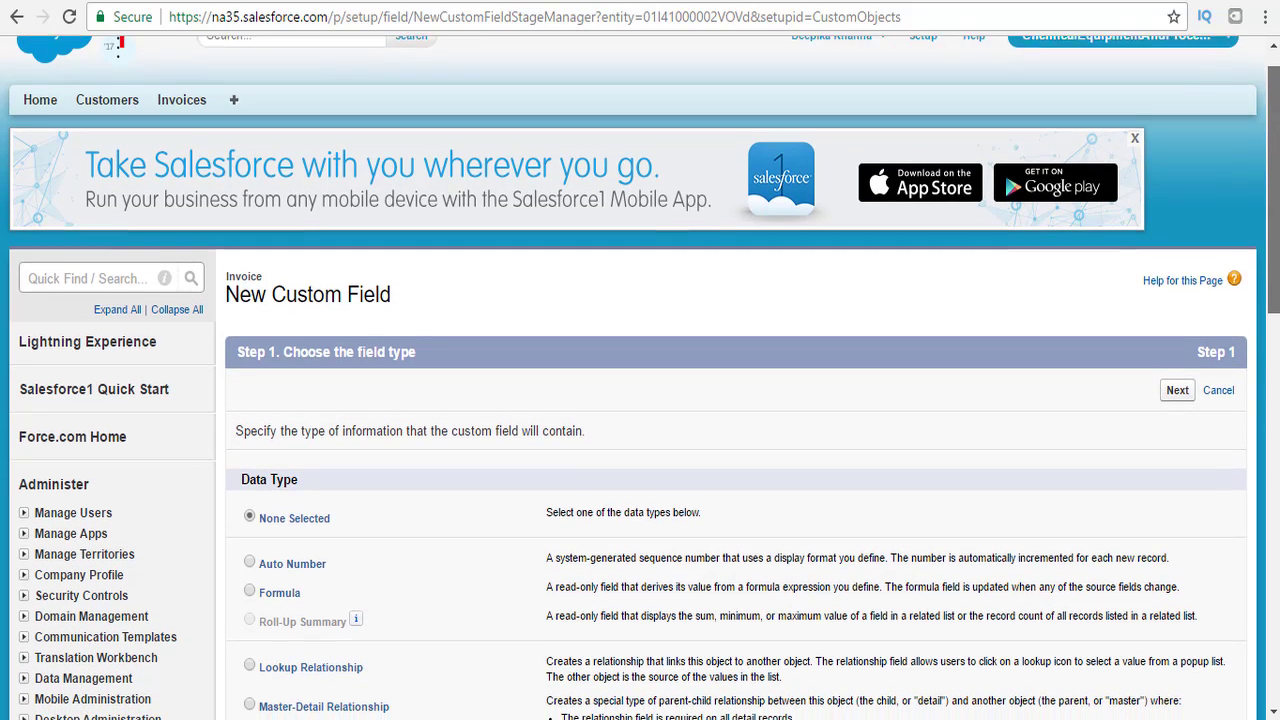
scroll(1254, 433, down, 5)
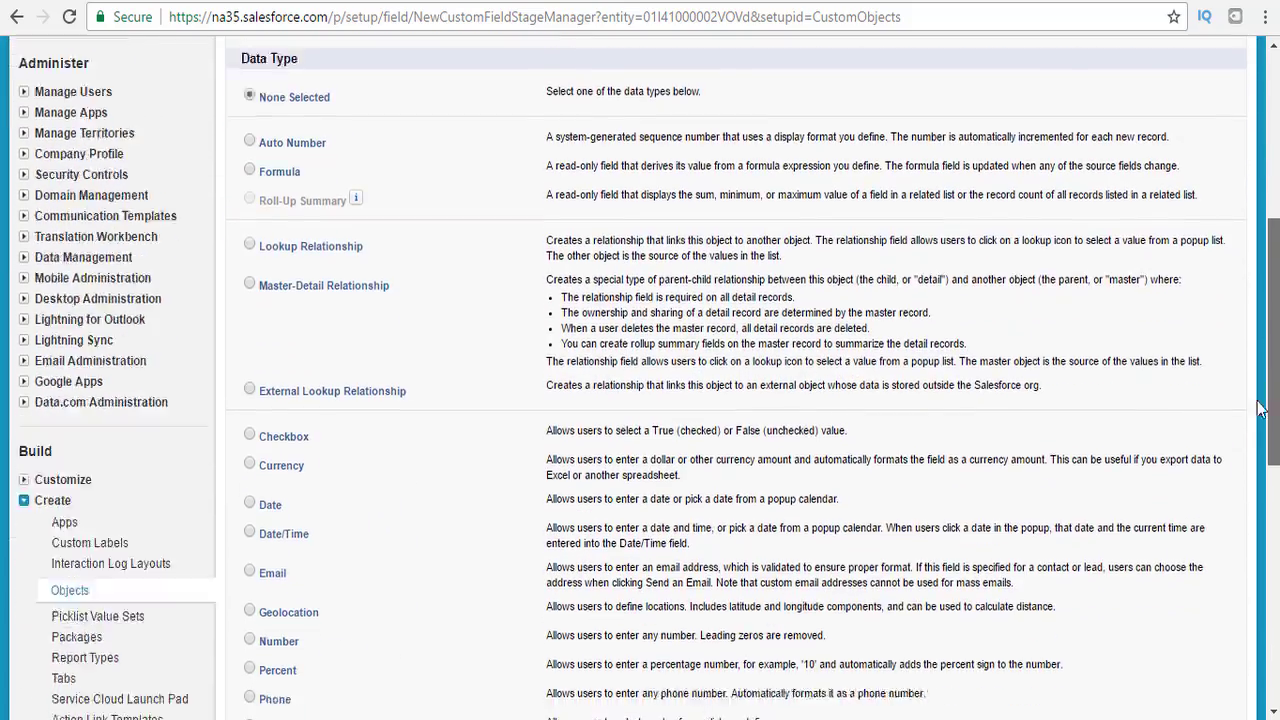
scroll(1254, 433, down, 2)
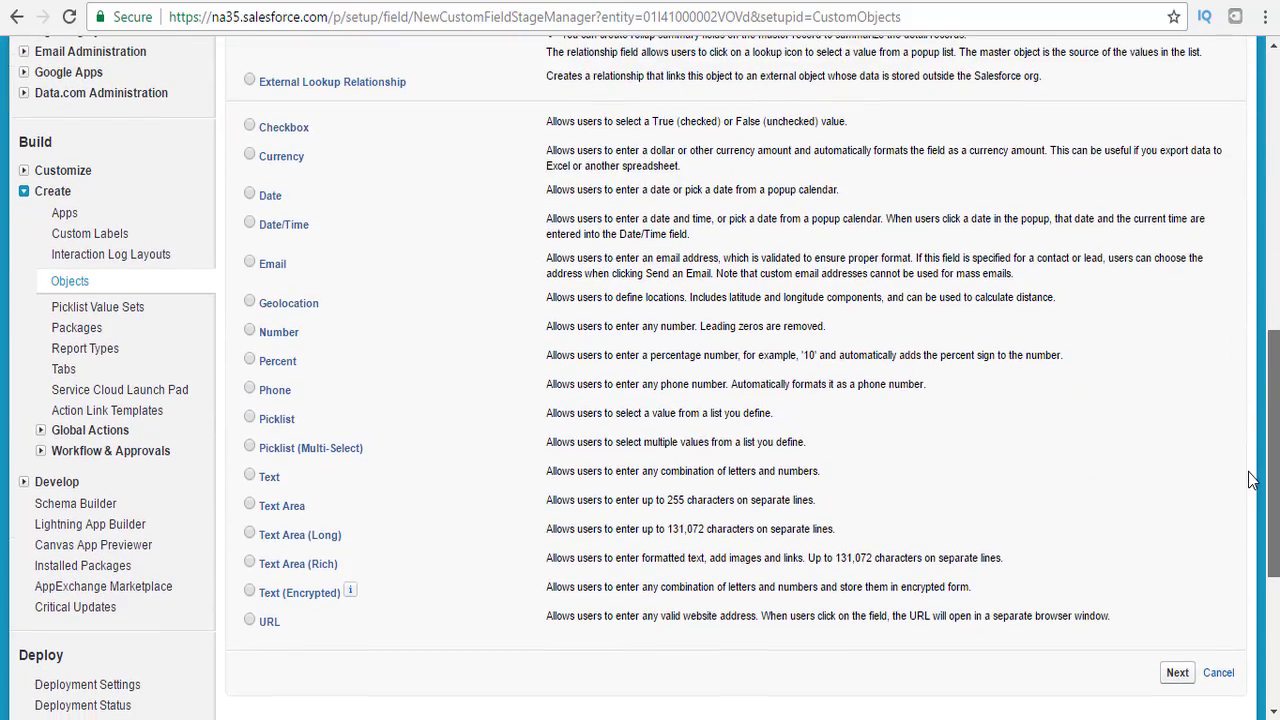
scroll(1254, 490, down, 1)
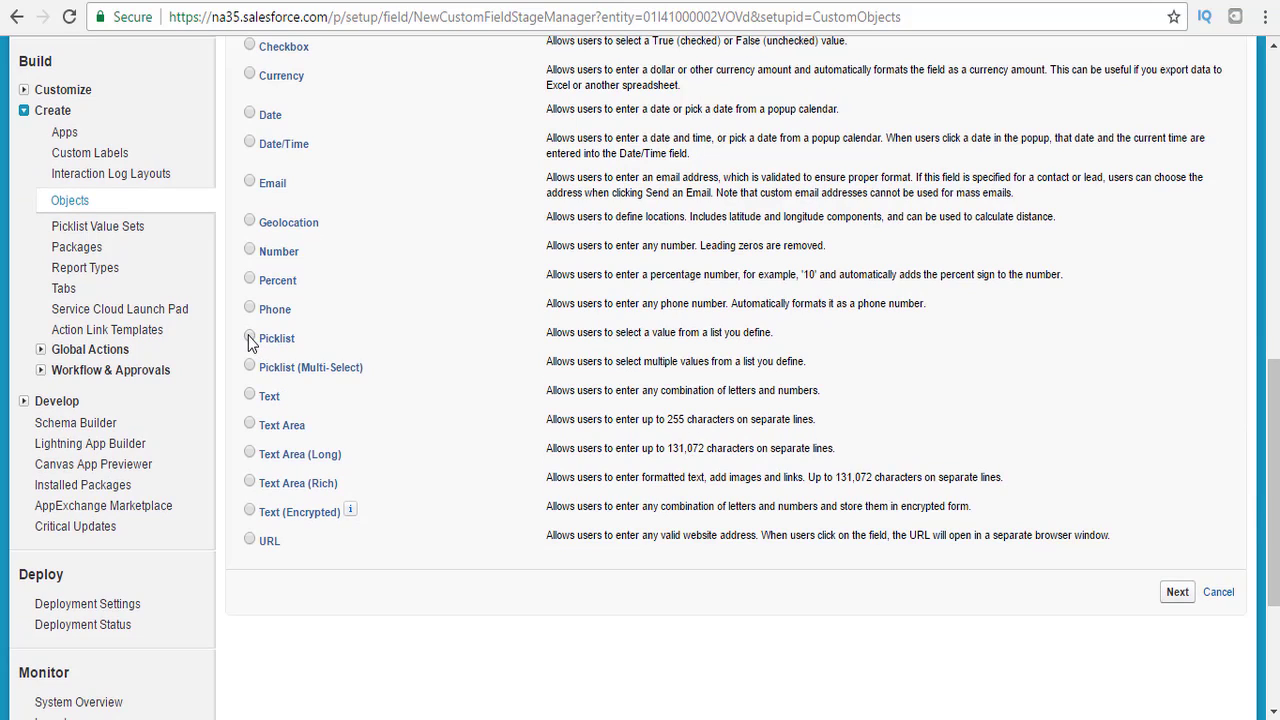
click(249, 337)
click(1177, 600)
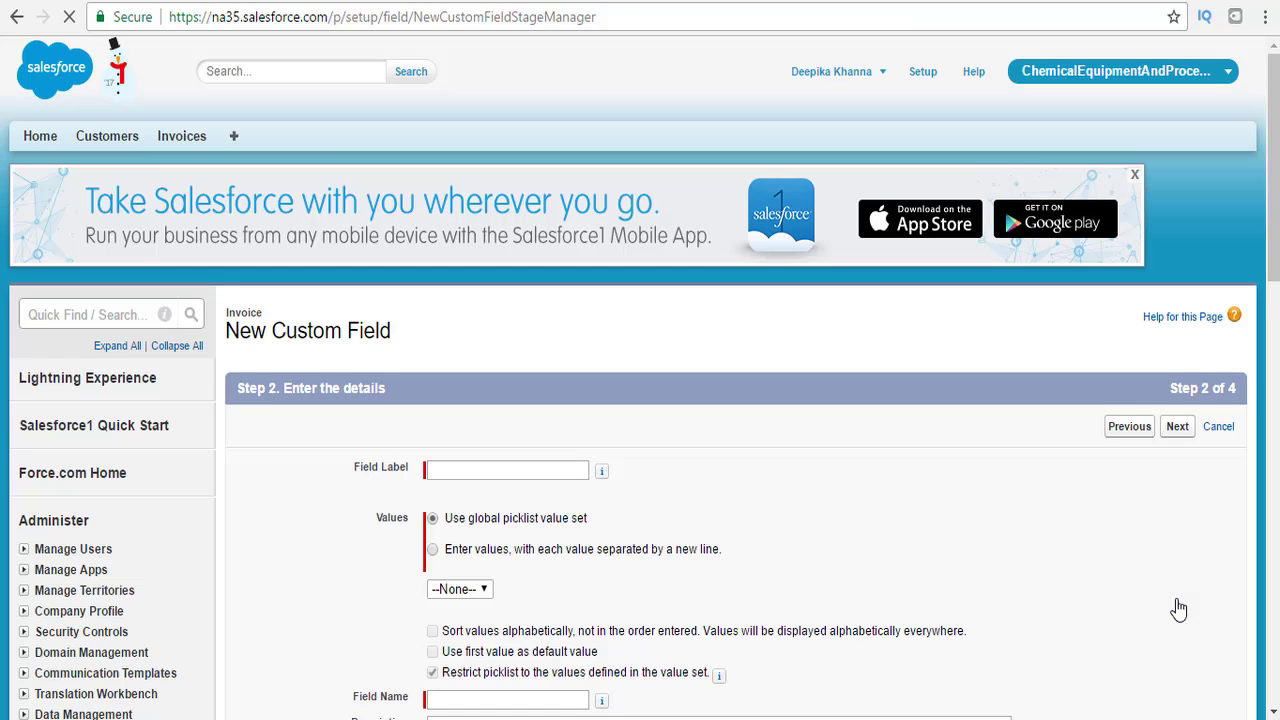
Label the picklist Status with values Pending, Unpaid, Paid and API name APEX_Status.
scroll(1277, 288, down, 2)
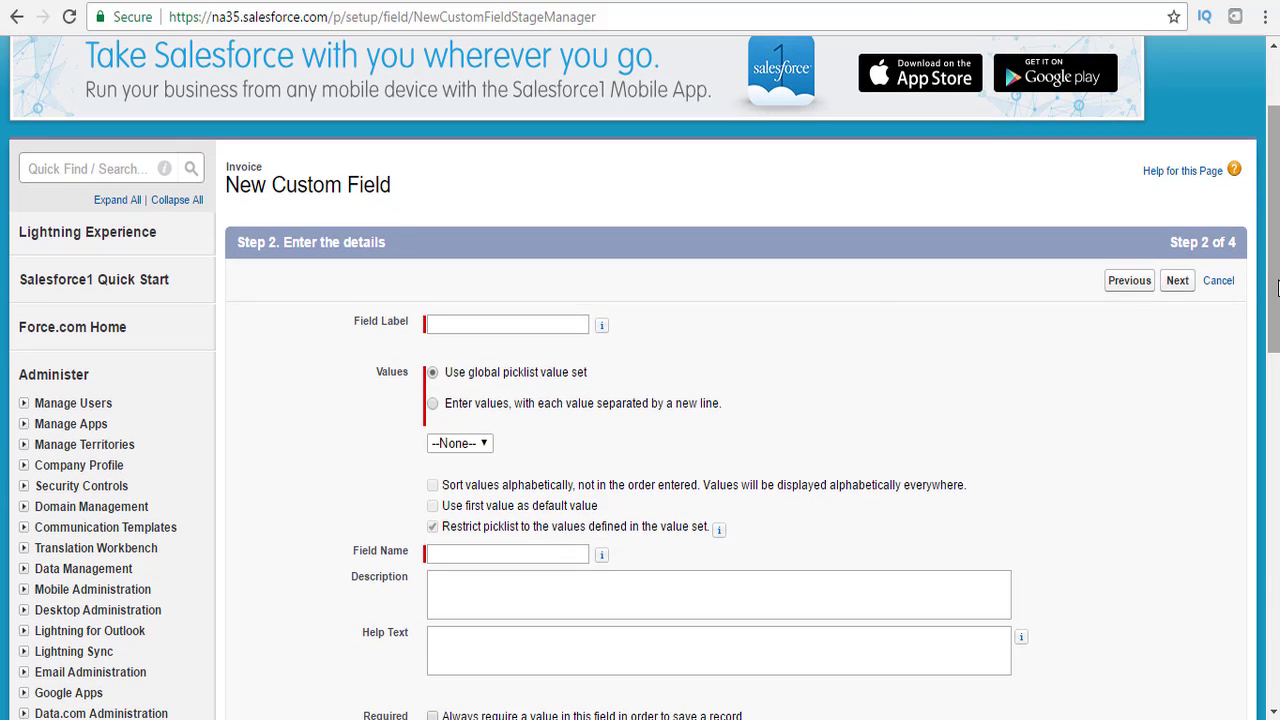
click(525, 328)
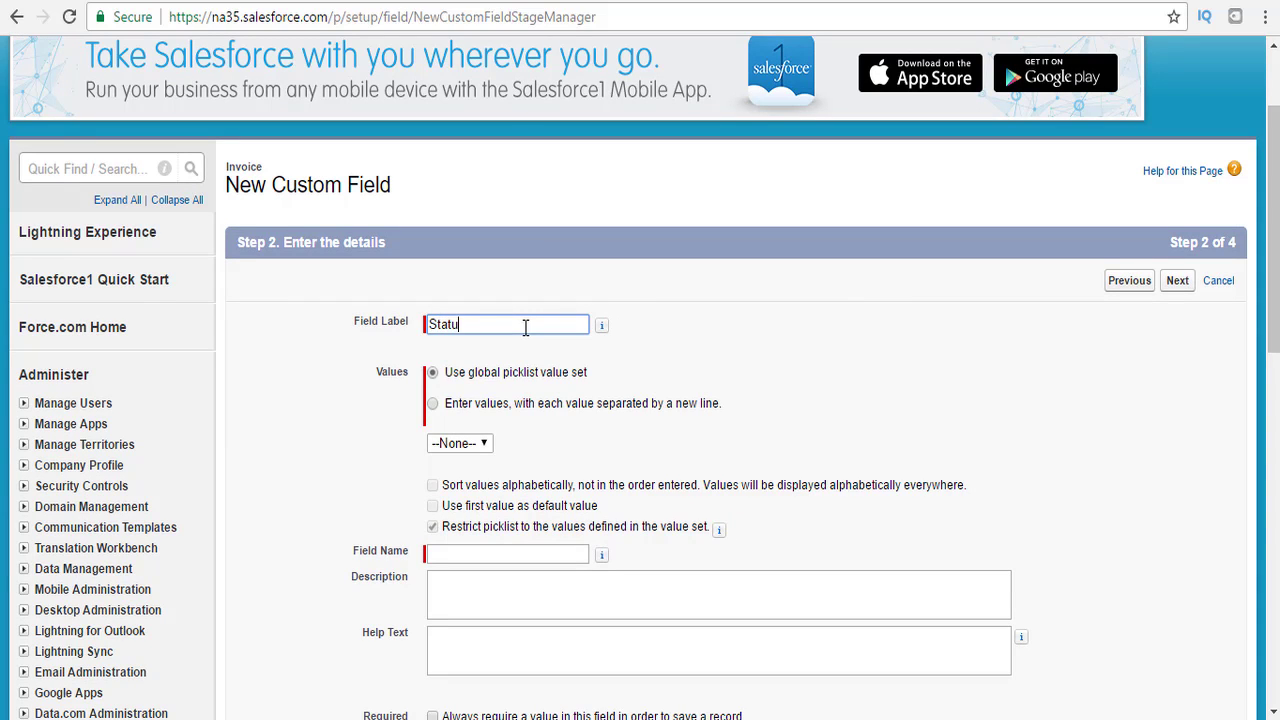
click(433, 404)
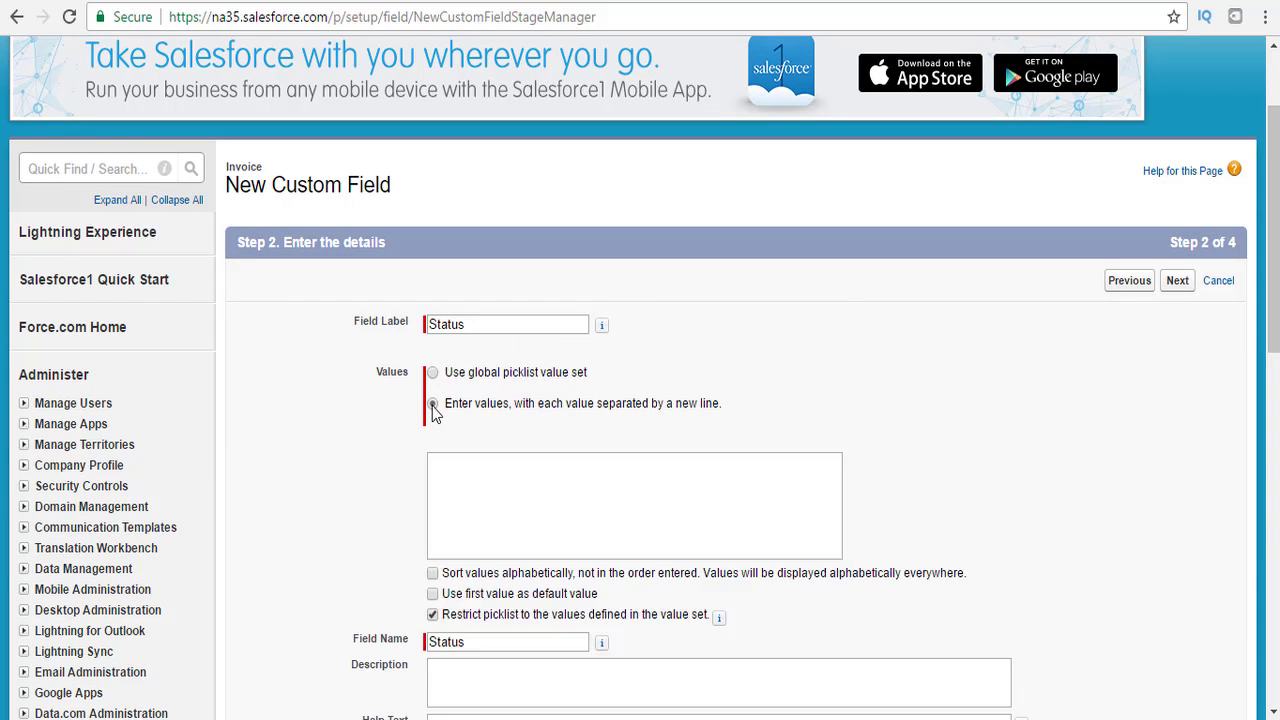
click(472, 472)
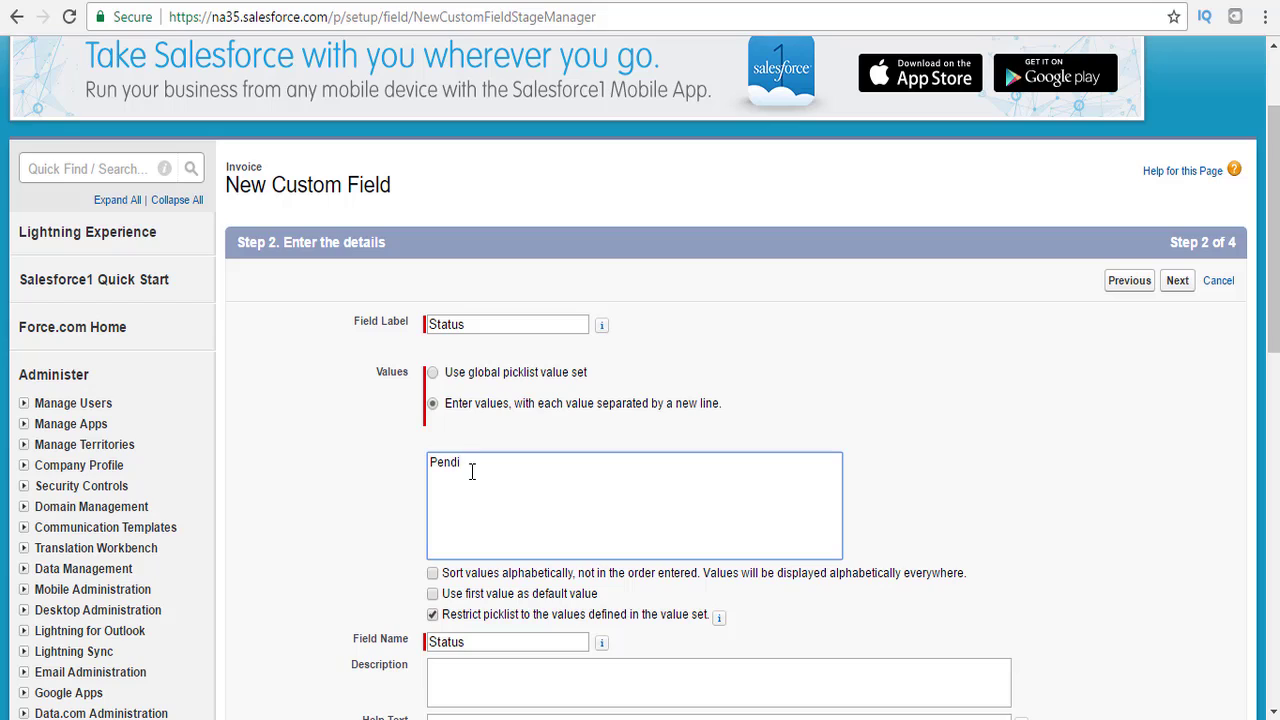
text(Pendinf)
key(Return)
key(BackSpace)
key(BackSpace)
scroll(1272, 321, down, 3)
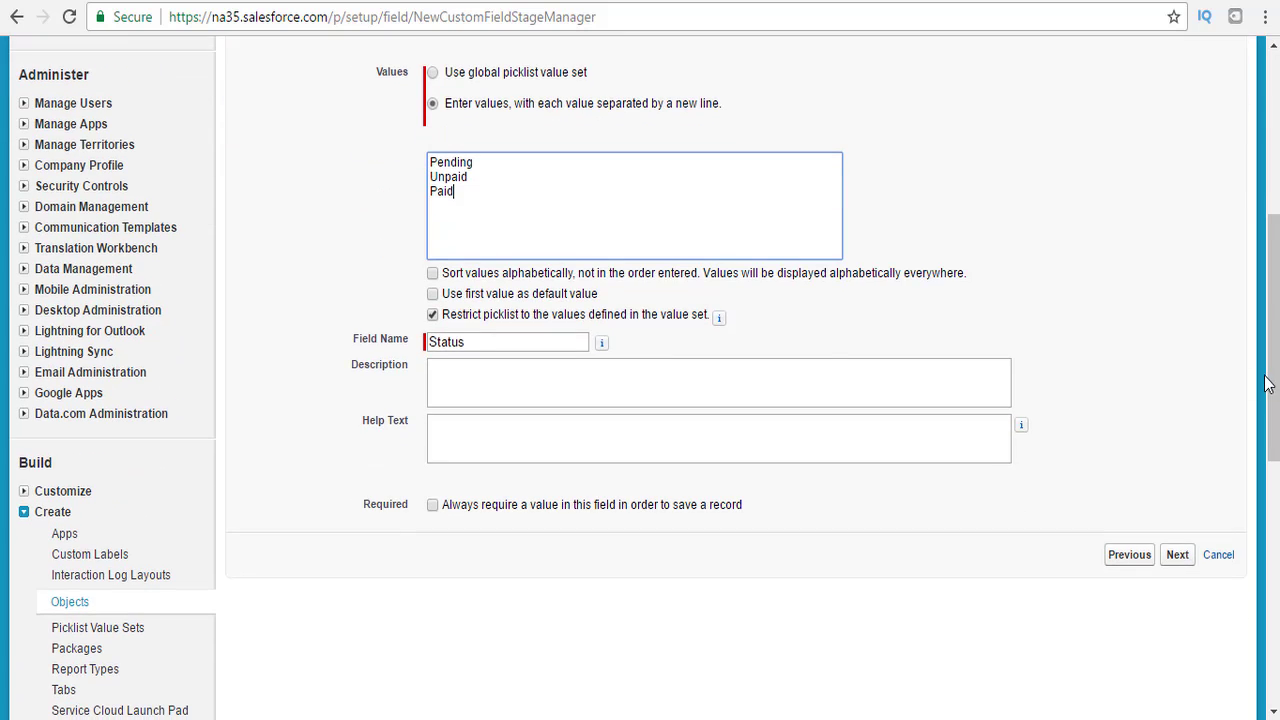
click(432, 342)
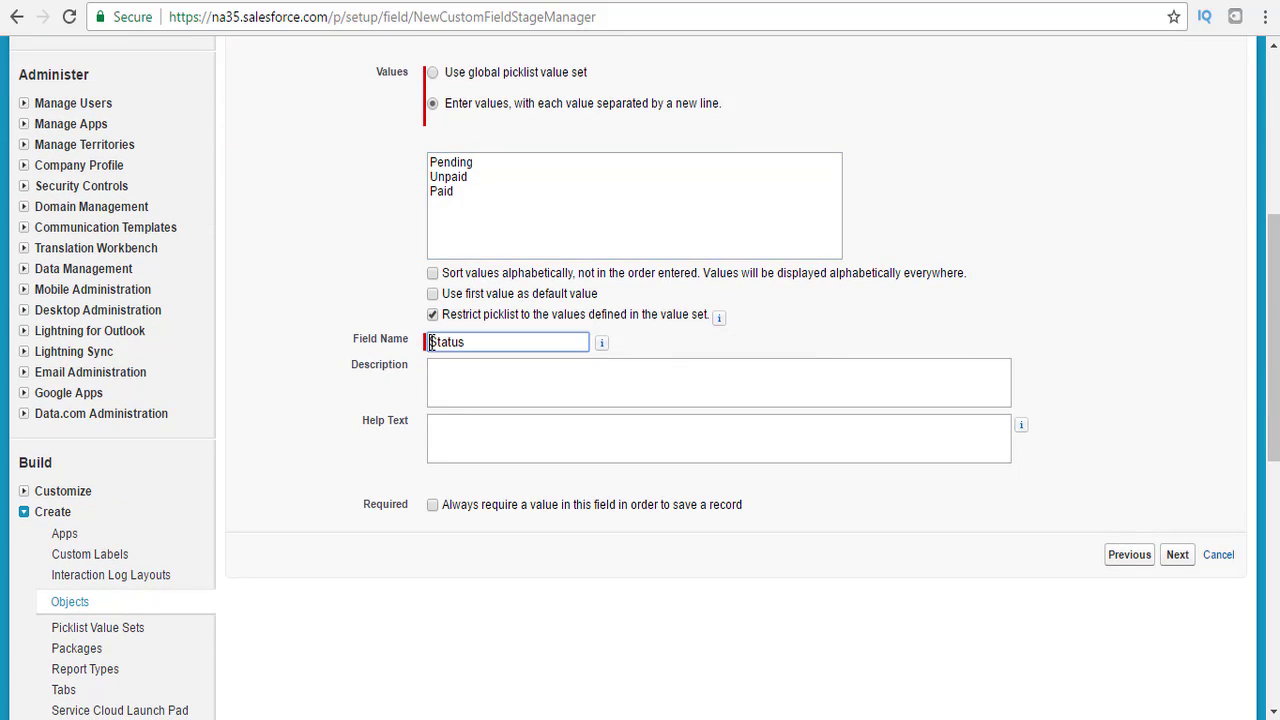
text(APEX_)
Make the Status field visible to all profiles and move on to page layouts.
click(1178, 558)
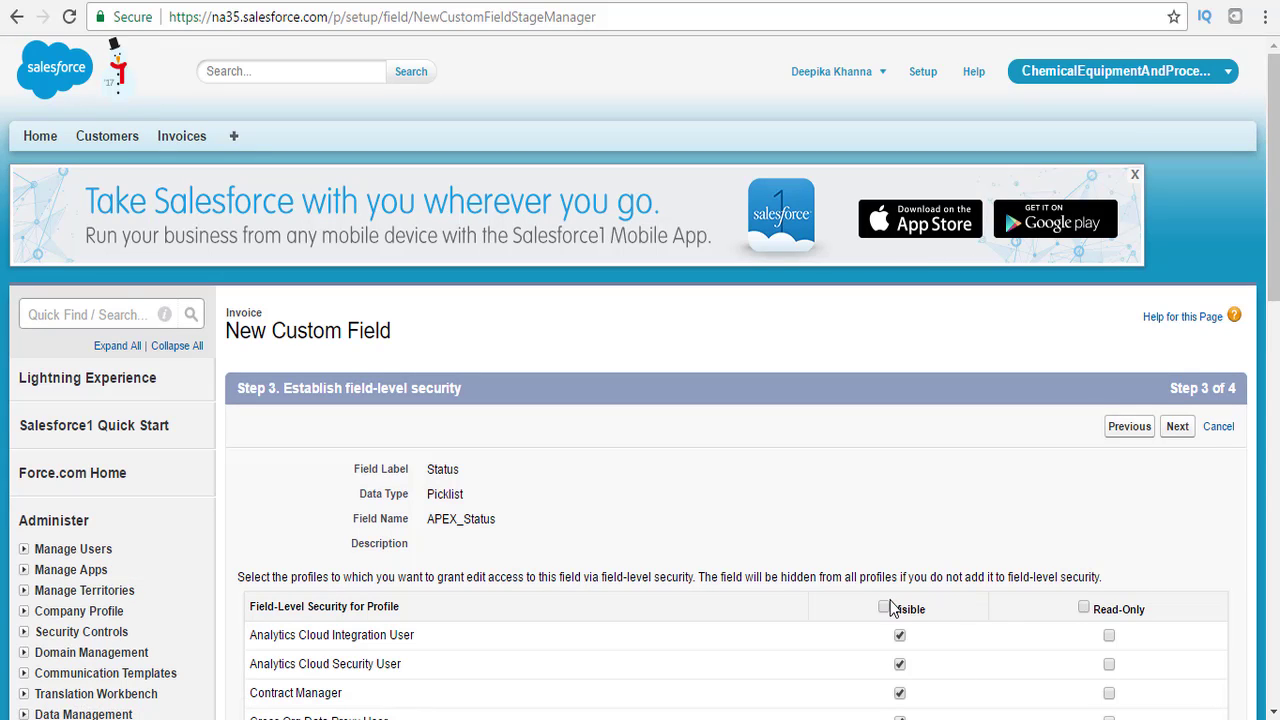
click(885, 607)
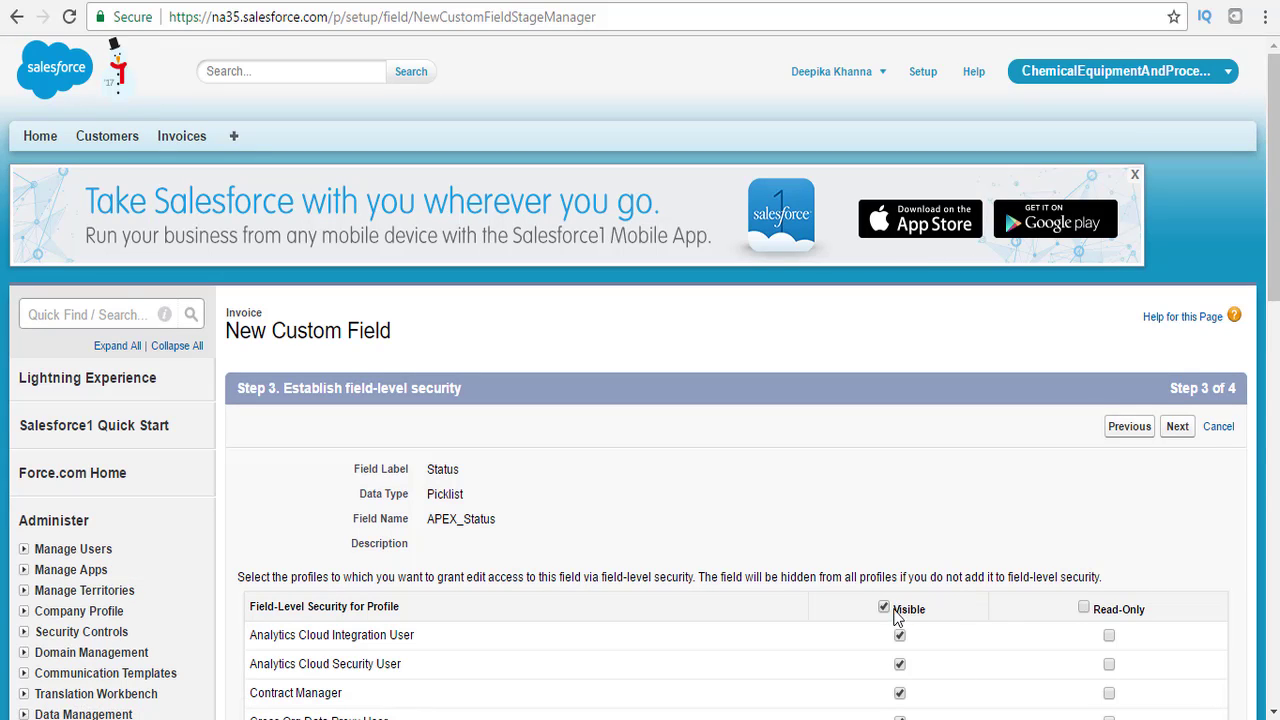
click(1177, 426)
scroll(1183, 430, down, 2)
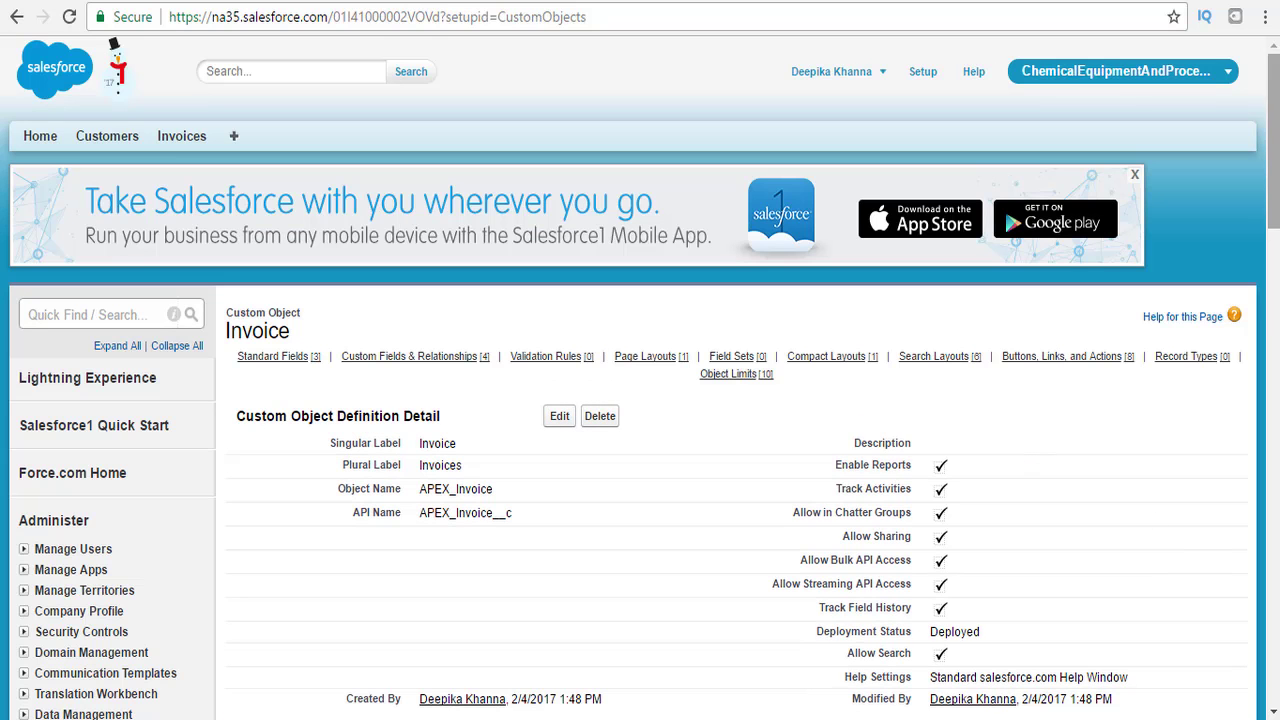
Open a New Invoice form and check Amount Paid, Customer, Description and Status options.
scroll(1275, 300, down, 3)
scroll(640, 400, up, 2)
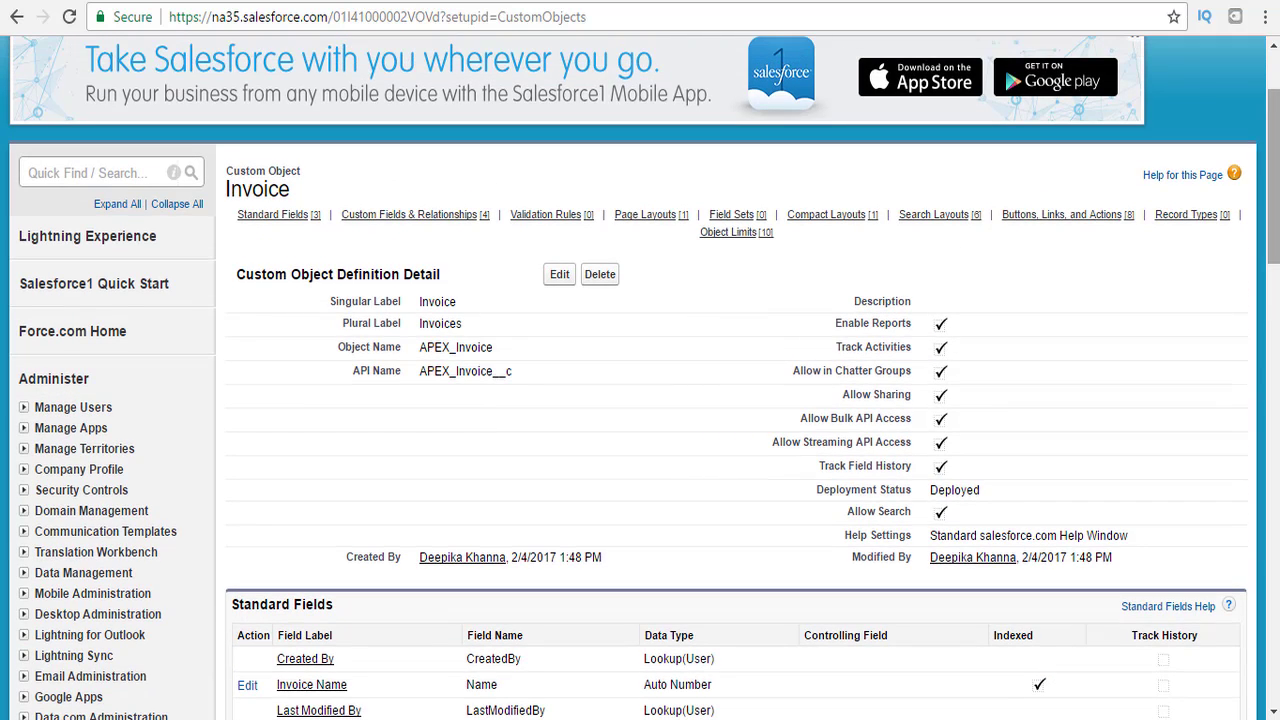
scroll(357, 106, up, 2)
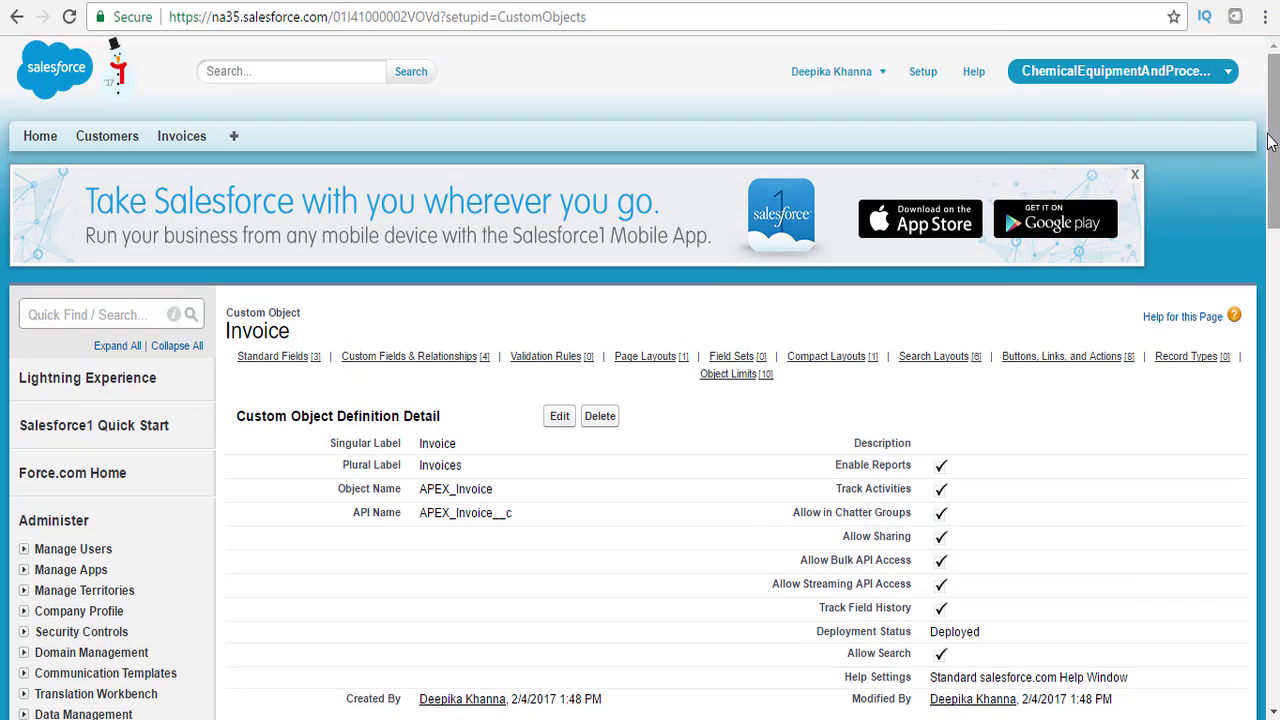
click(166, 138)
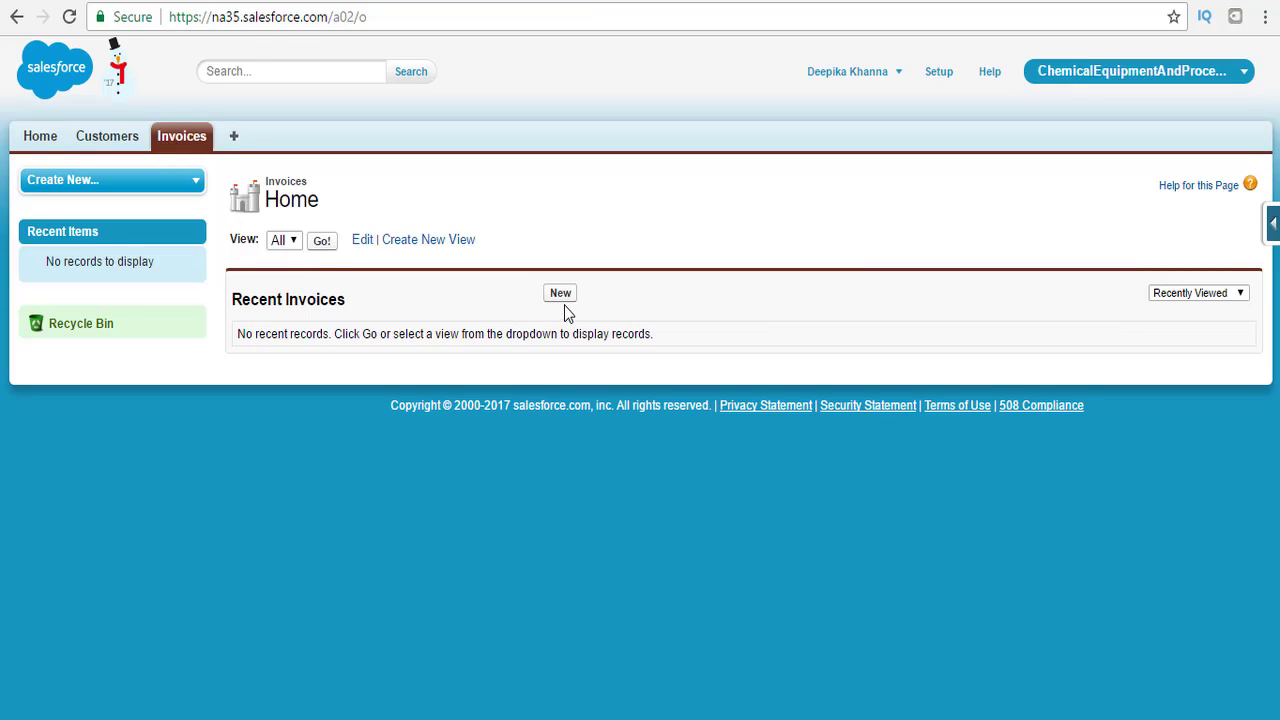
click(562, 296)
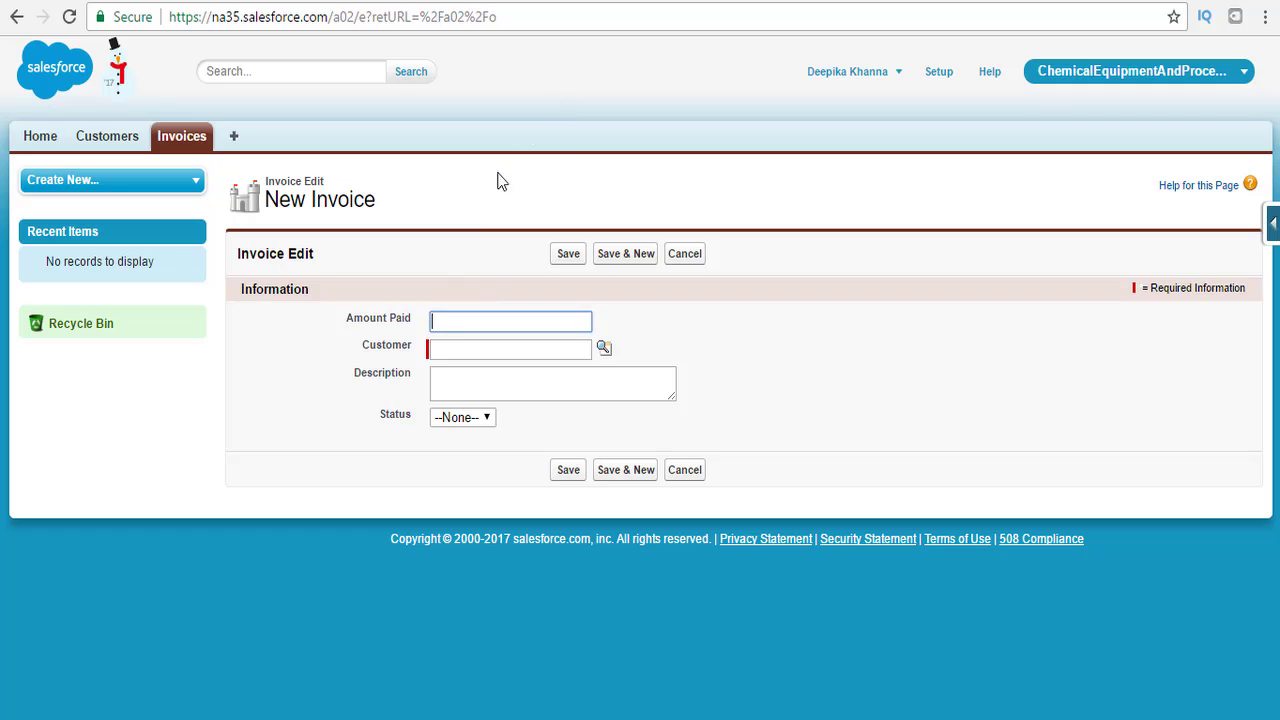
click(441, 354)
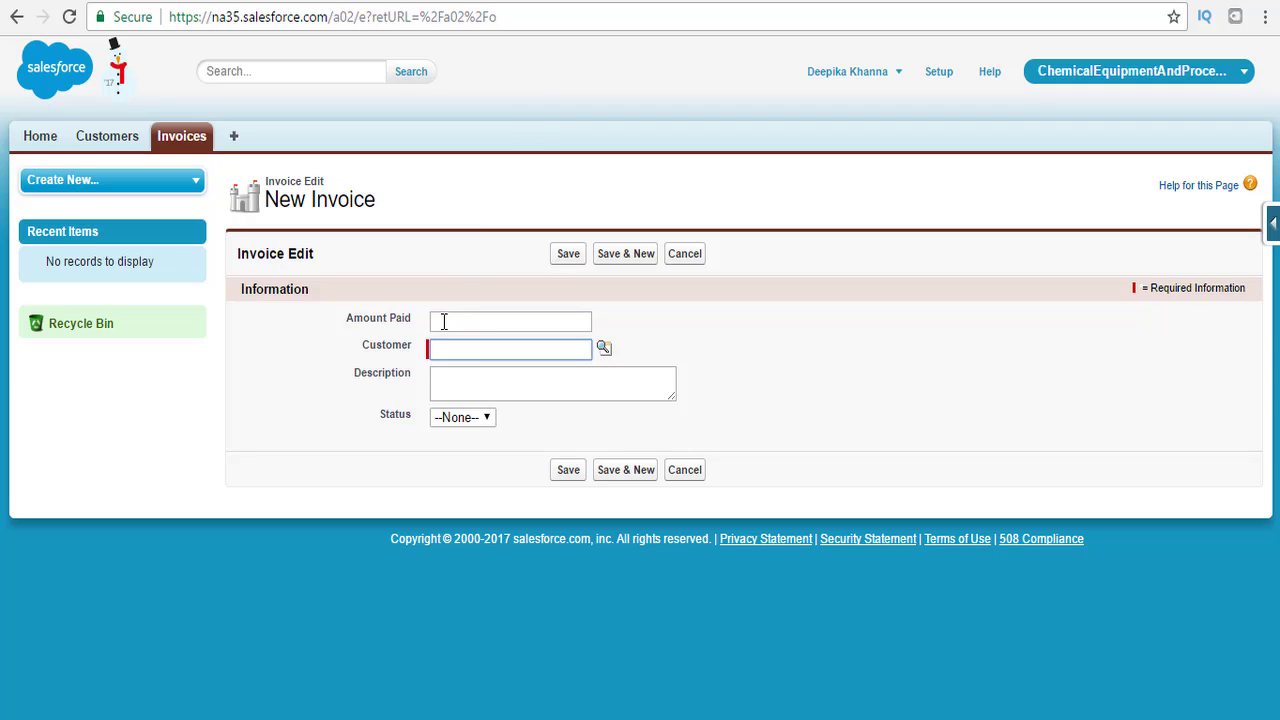
click(443, 321)
click(434, 380)
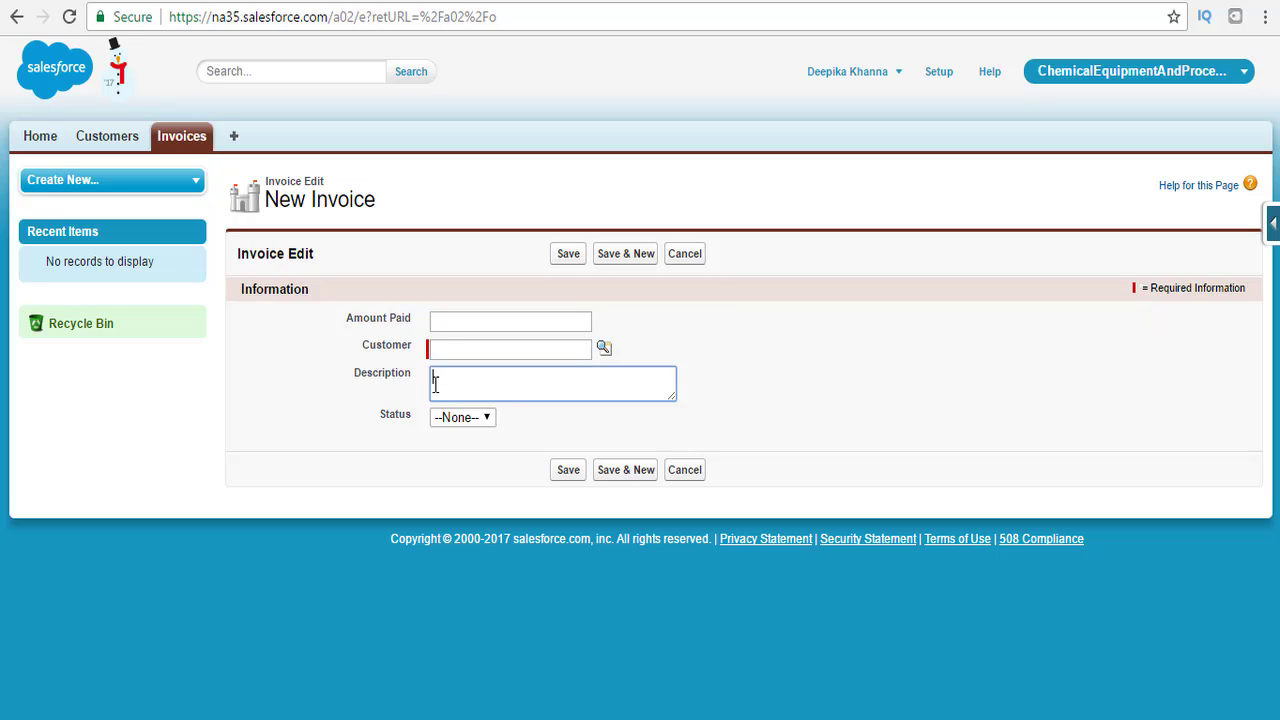
click(452, 418)
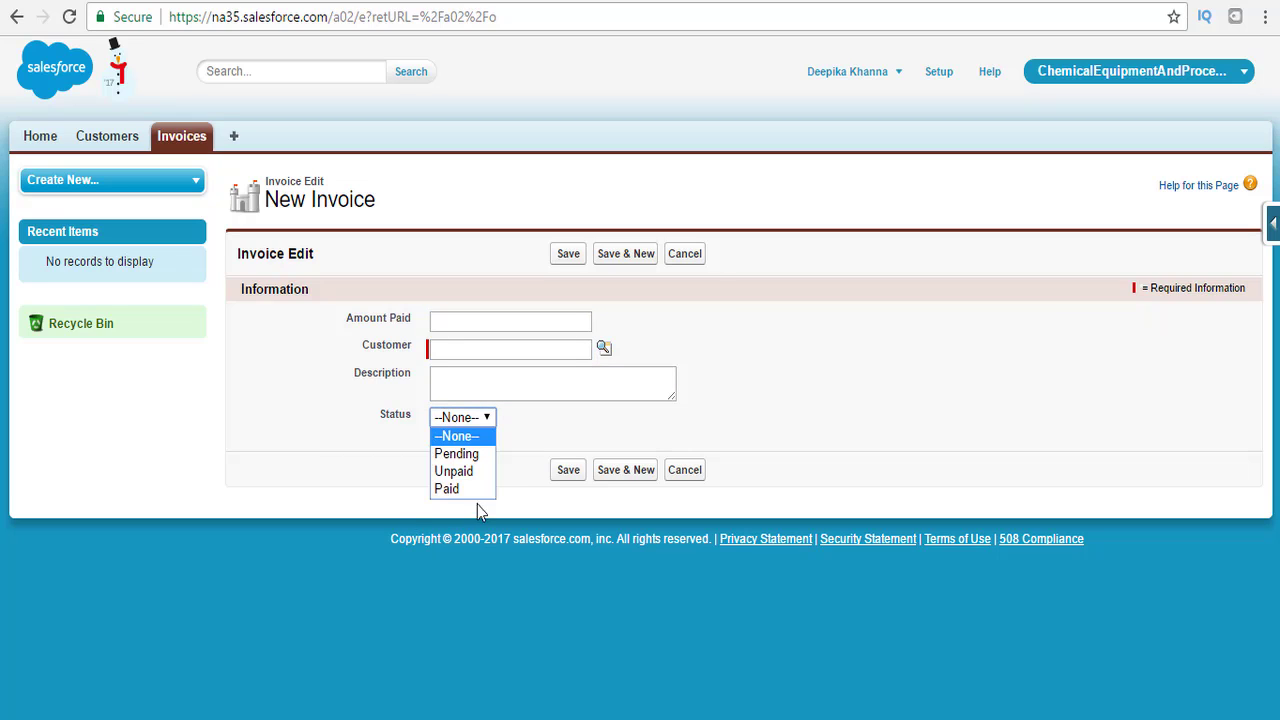
Inspect a New Customer form's Description field, then return to the Customers home page.
click(120, 146)
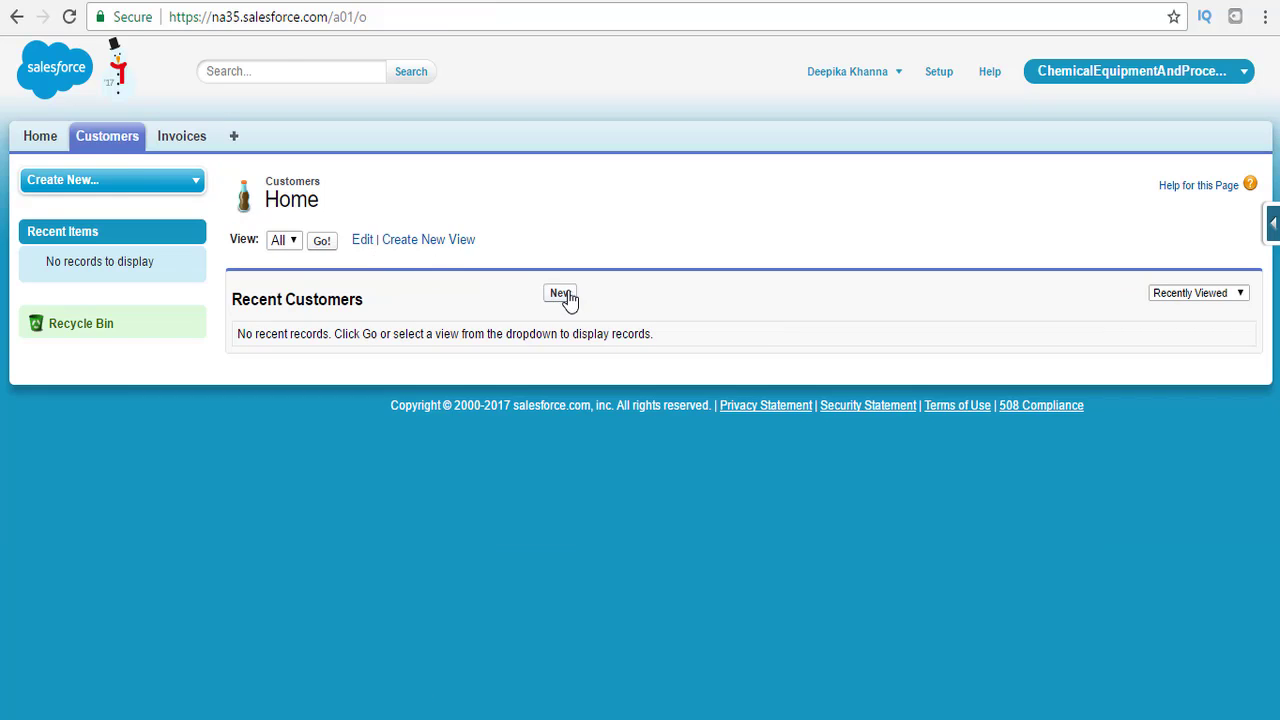
click(566, 298)
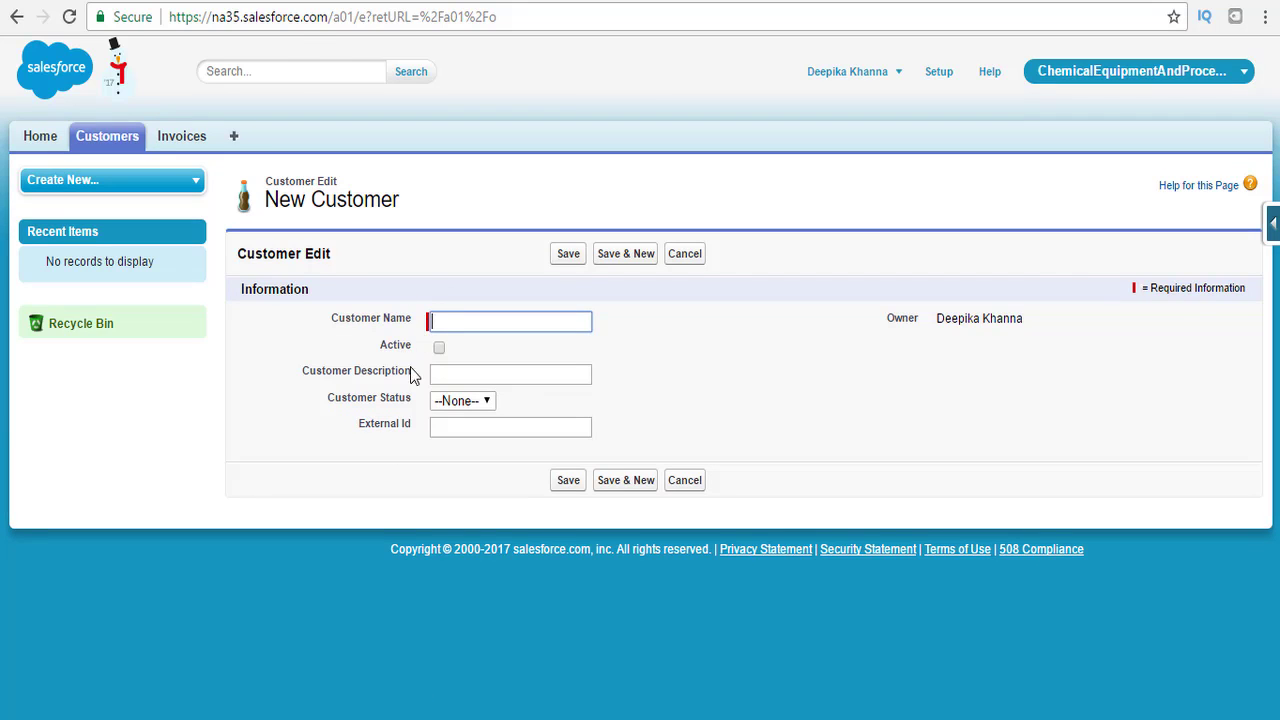
click(462, 381)
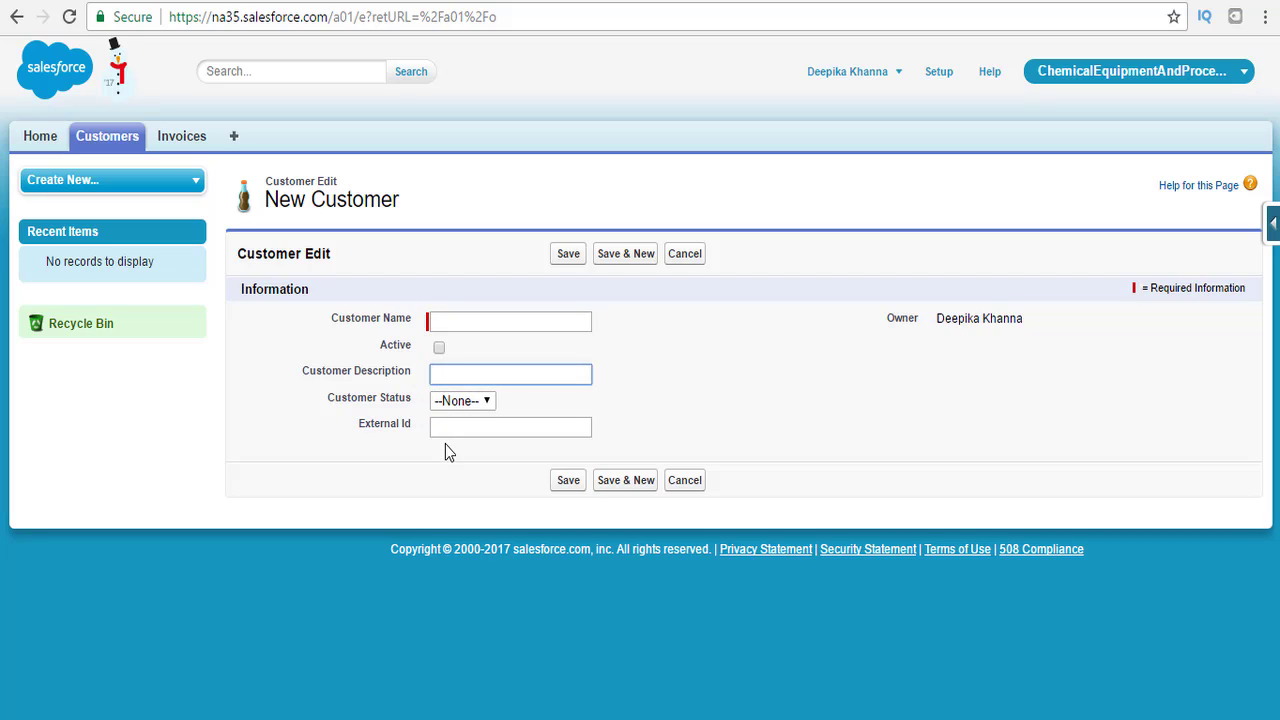
drag(516, 335, 293, 222)
click(189, 141)
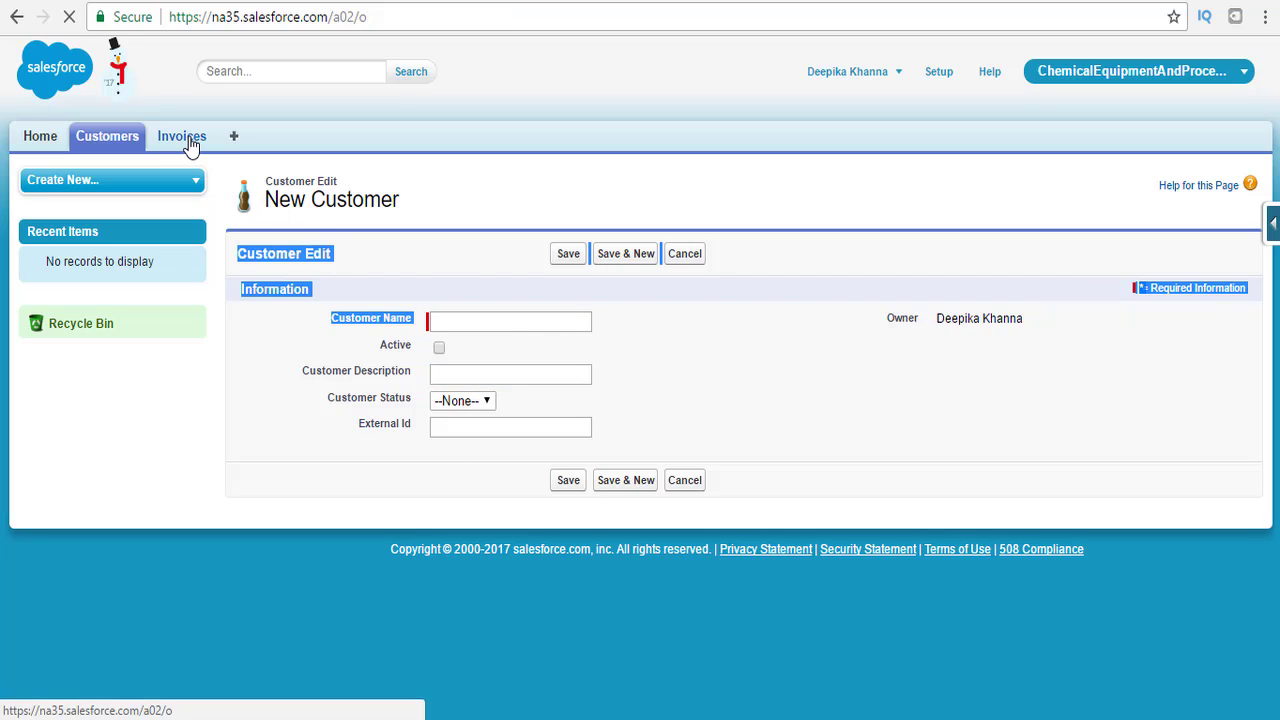
click(112, 136)
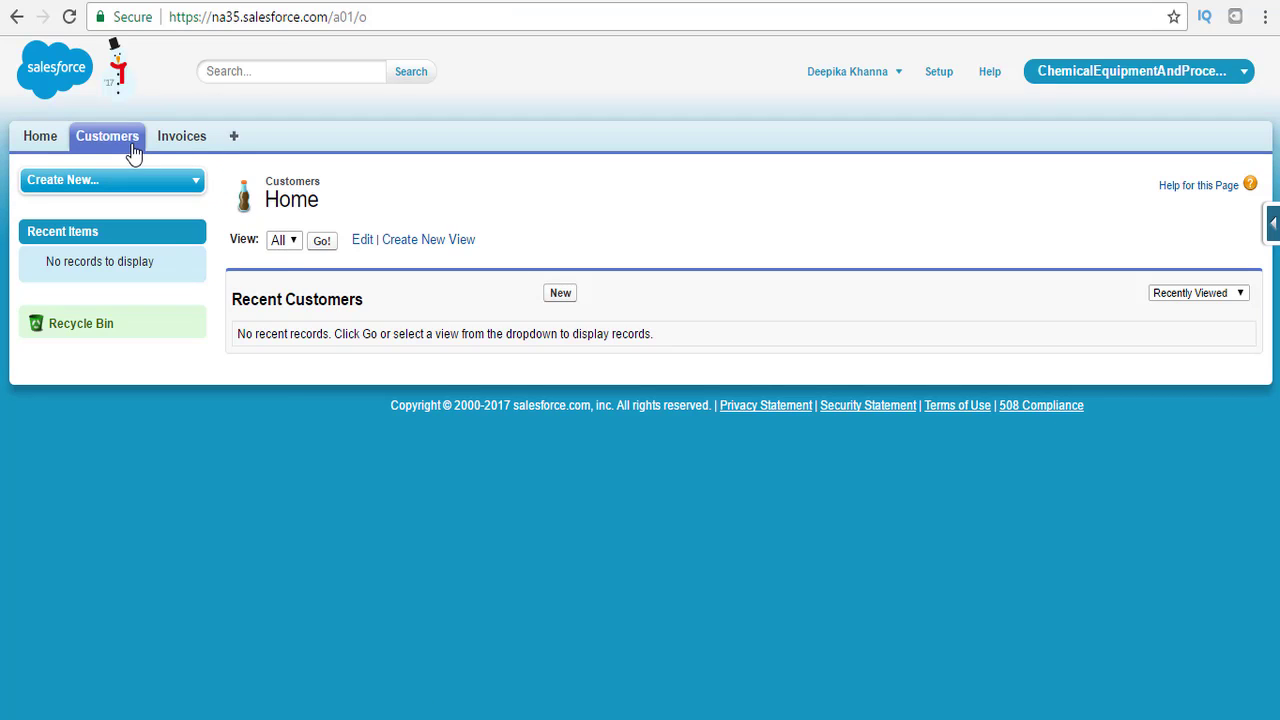